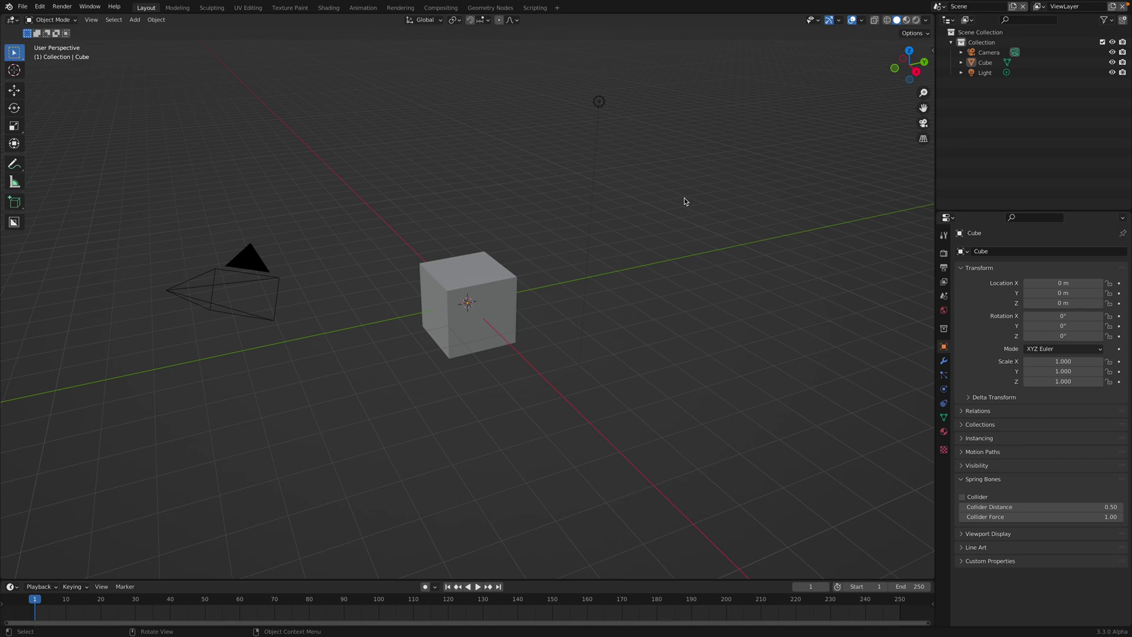
# Delete all the default objects from the scene
pyautogui.press('a')
pyautogui.press('x')
pyautogui.click(635, 272)
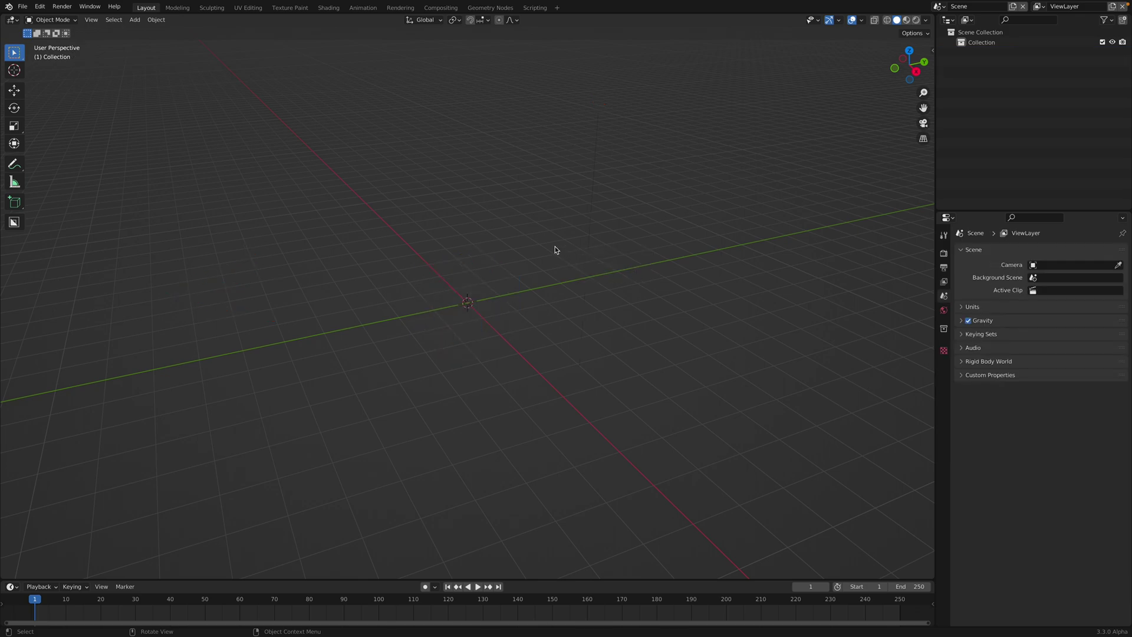
# Add a blank Grease Pencil object at the scene origin
pyautogui.hotkey('shift', 'a')
pyautogui.moveTo(554, 255)
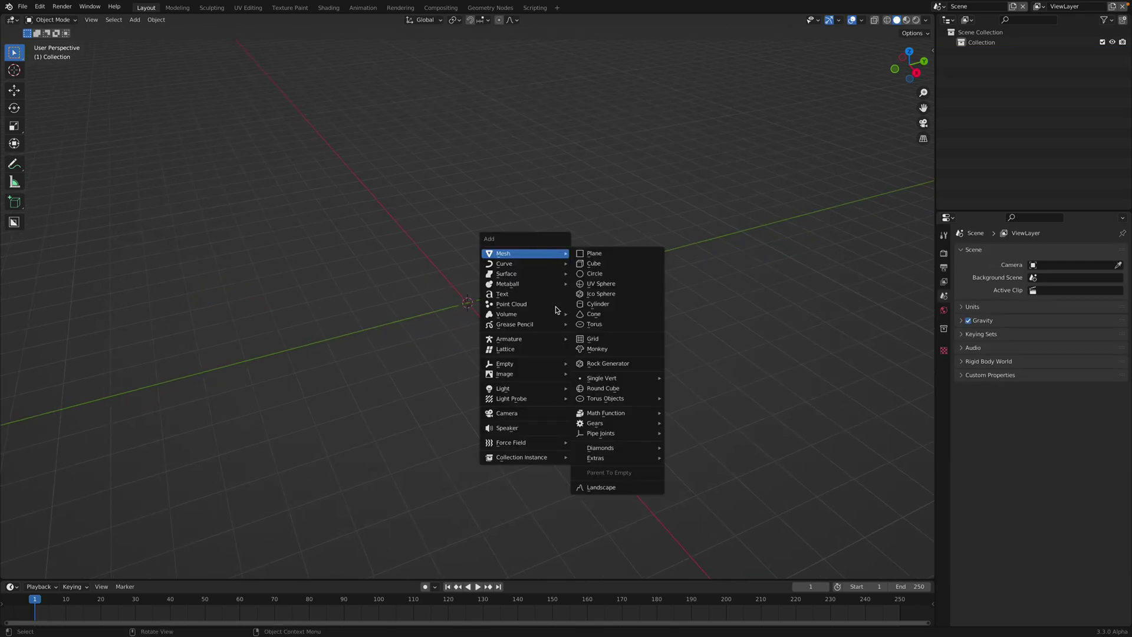
pyautogui.moveTo(554, 324)
pyautogui.click(600, 326)
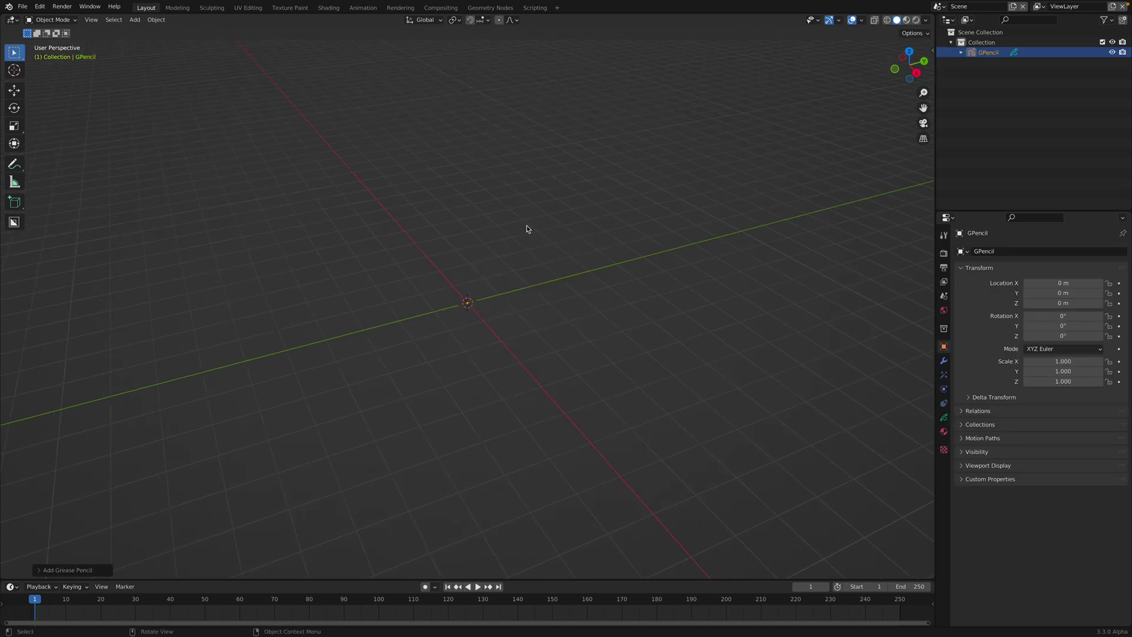
# Switch the Grease Pencil object to Draw Mode and set the pencil radius to 82 px
pyautogui.moveTo(526, 228); pyautogui.dragTo(561, 230, button='middle')
pyautogui.click(65, 23)
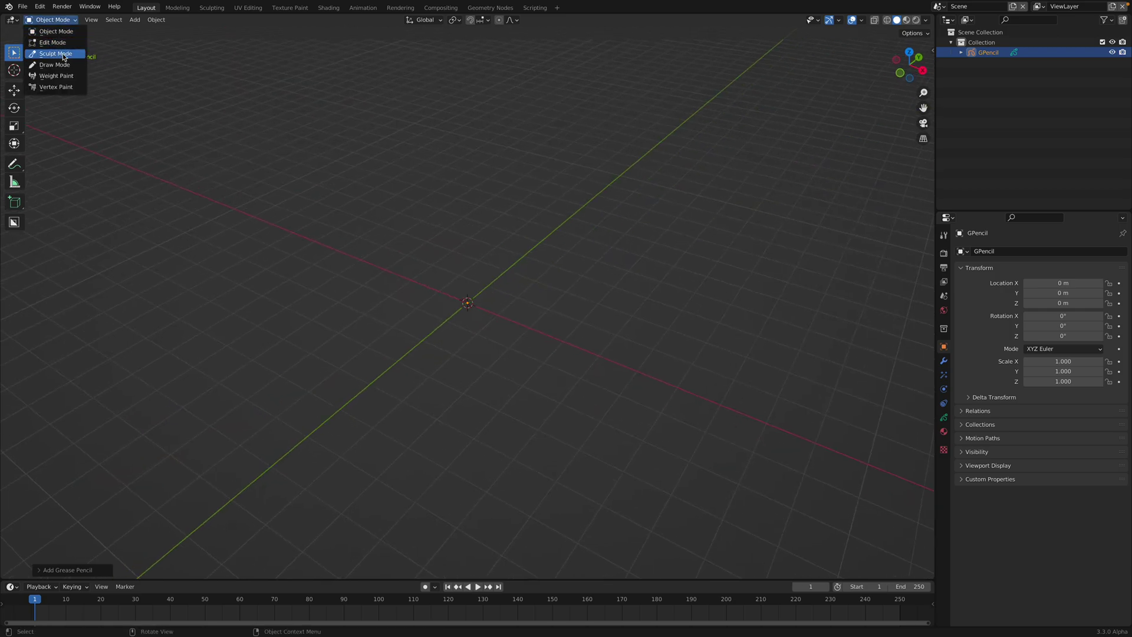
pyautogui.press('Return')
pyautogui.rightClick(458, 207)
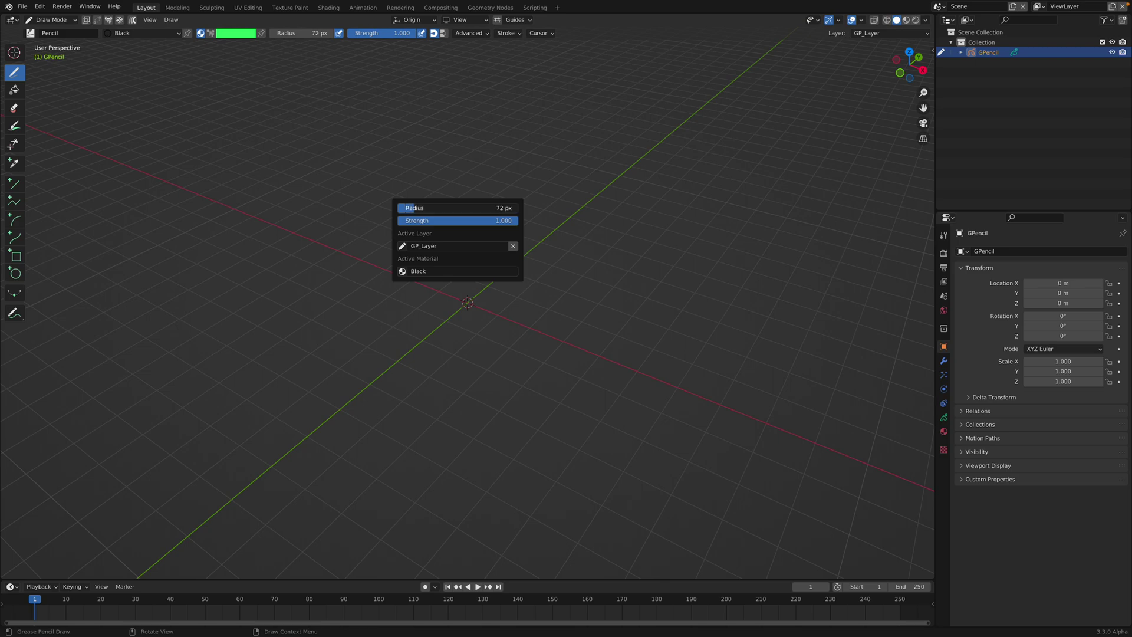
pyautogui.moveTo(458, 207); pyautogui.dragTo(459, 207)
# From the top view, draw a long looping black stroke and cross it with four curved strokes to form enclosed regions
pyautogui.moveTo(666, 164); pyautogui.dragTo(678, 178, button='middle')
pyautogui.click(911, 54)
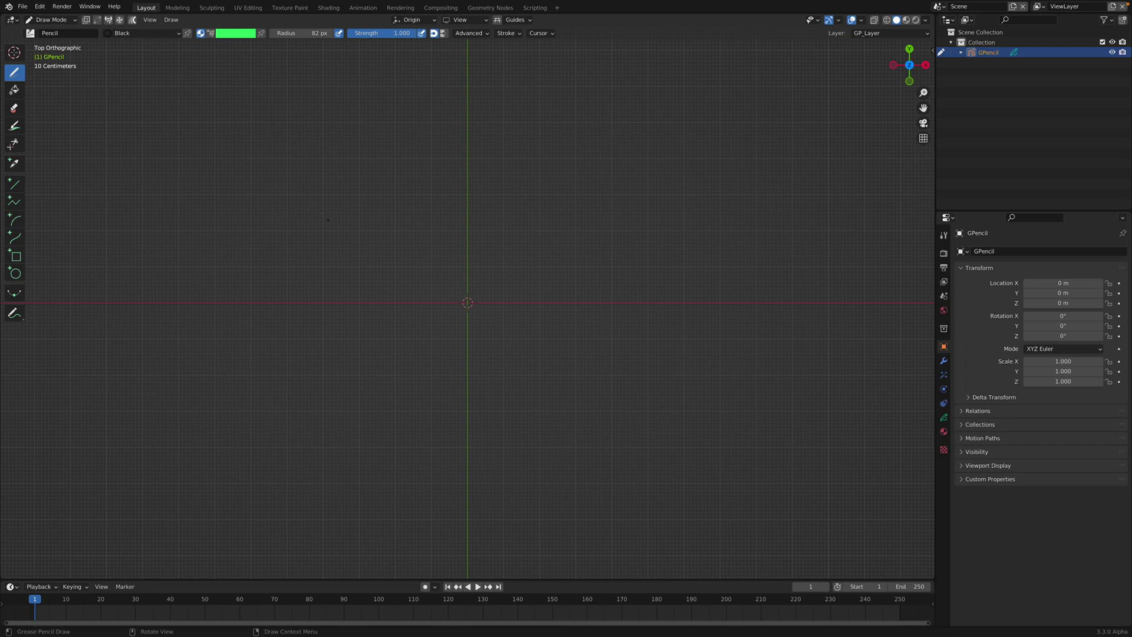
pyautogui.moveTo(270, 192)
pyautogui.mouseDown()
pyautogui.moveTo(375, 338)
pyautogui.moveTo(548, 224)
pyautogui.moveTo(711, 244)
pyautogui.moveTo(694, 352)
pyautogui.moveTo(506, 266)
pyautogui.moveTo(733, 183)
pyautogui.moveTo(626, 270)
pyautogui.moveTo(526, 432)
pyautogui.moveTo(670, 401)
pyautogui.moveTo(545, 250)
pyautogui.moveTo(396, 293)
pyautogui.moveTo(489, 407)
pyautogui.moveTo(649, 342)
pyautogui.moveTo(784, 312)
pyautogui.mouseUp()
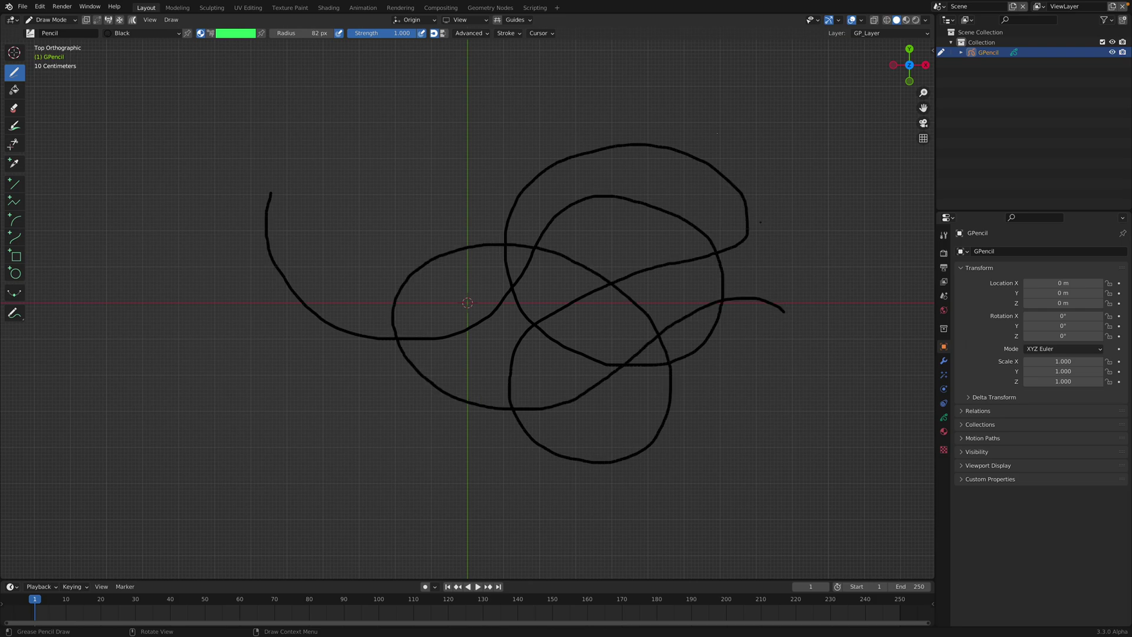
pyautogui.moveTo(674, 105)
pyautogui.mouseDown()
pyautogui.moveTo(689, 279)
pyautogui.moveTo(809, 387)
pyautogui.mouseUp()
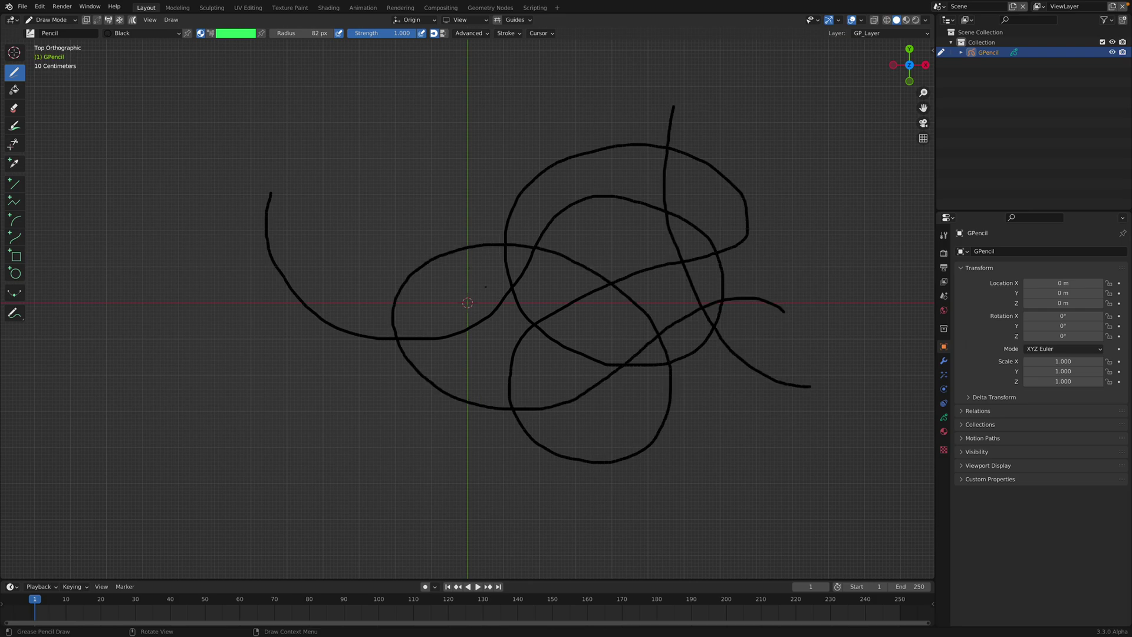
pyautogui.moveTo(396, 176)
pyautogui.mouseDown()
pyautogui.moveTo(451, 317)
pyautogui.moveTo(367, 467)
pyautogui.mouseUp()
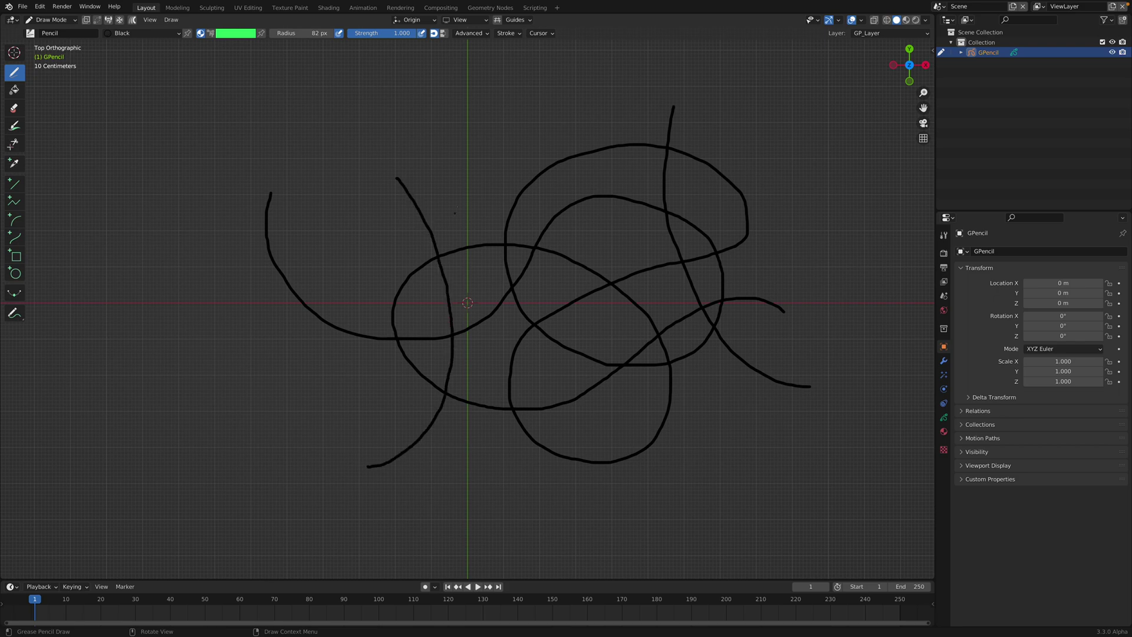
pyautogui.moveTo(459, 200)
pyautogui.mouseDown()
pyautogui.moveTo(386, 226)
pyautogui.moveTo(237, 323)
pyautogui.mouseUp()
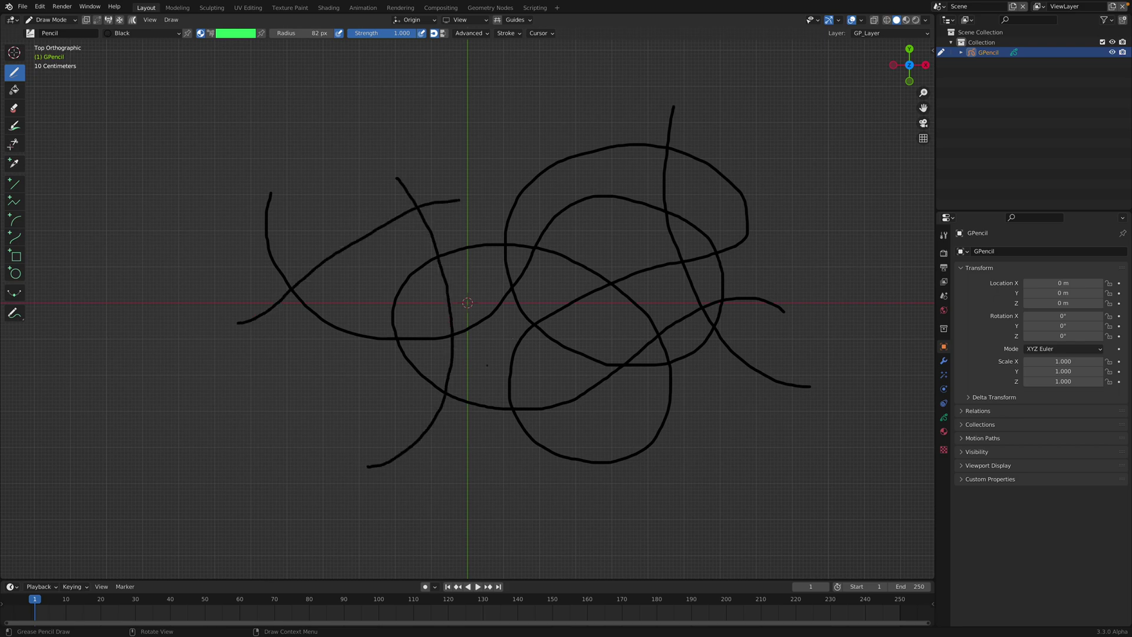
pyautogui.moveTo(516, 108)
pyautogui.mouseDown()
pyautogui.moveTo(690, 493)
pyautogui.moveTo(756, 489)
pyautogui.mouseUp()
pyautogui.scroll(1, 492, 201)
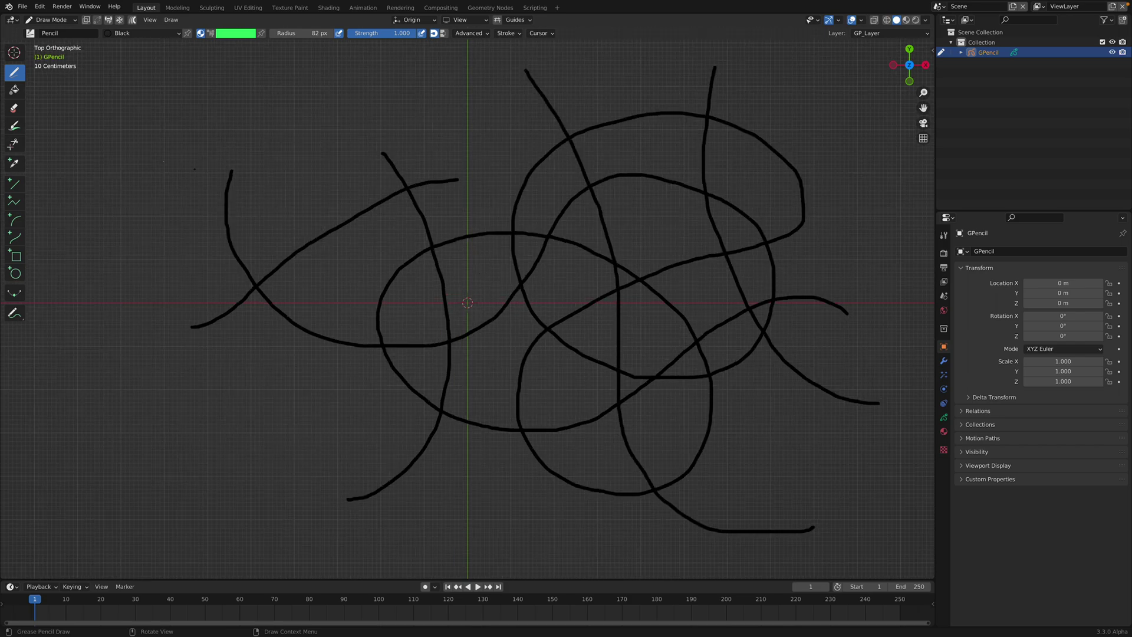
# Activate the Fill tool and add a second material slot with a new material to the Grease Pencil object
pyautogui.click(14, 91)
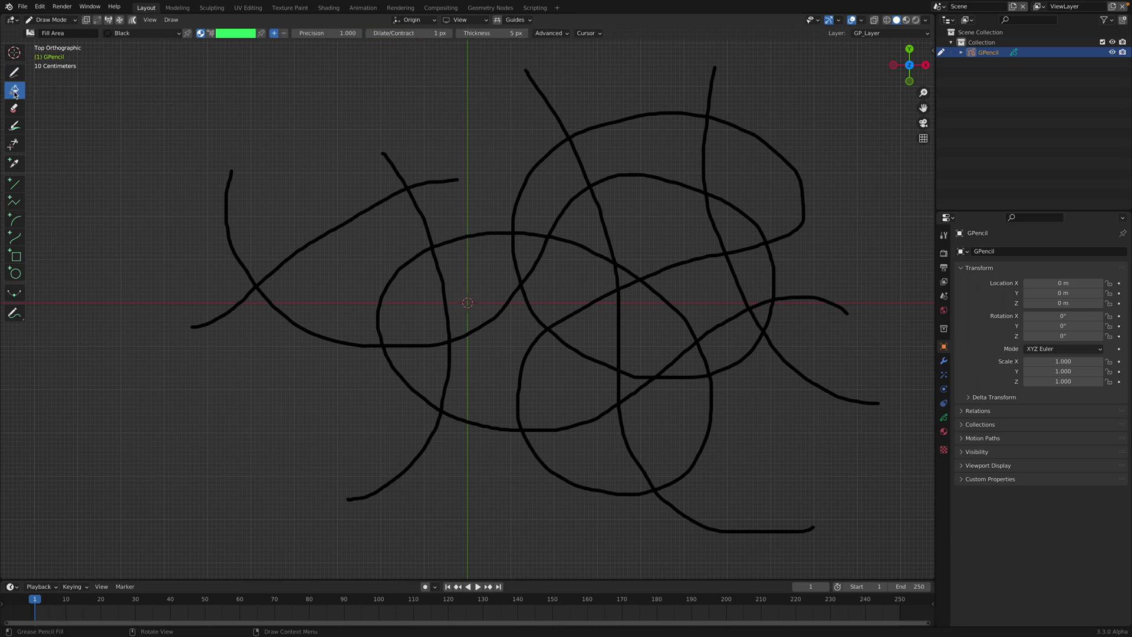
pyautogui.click(944, 432)
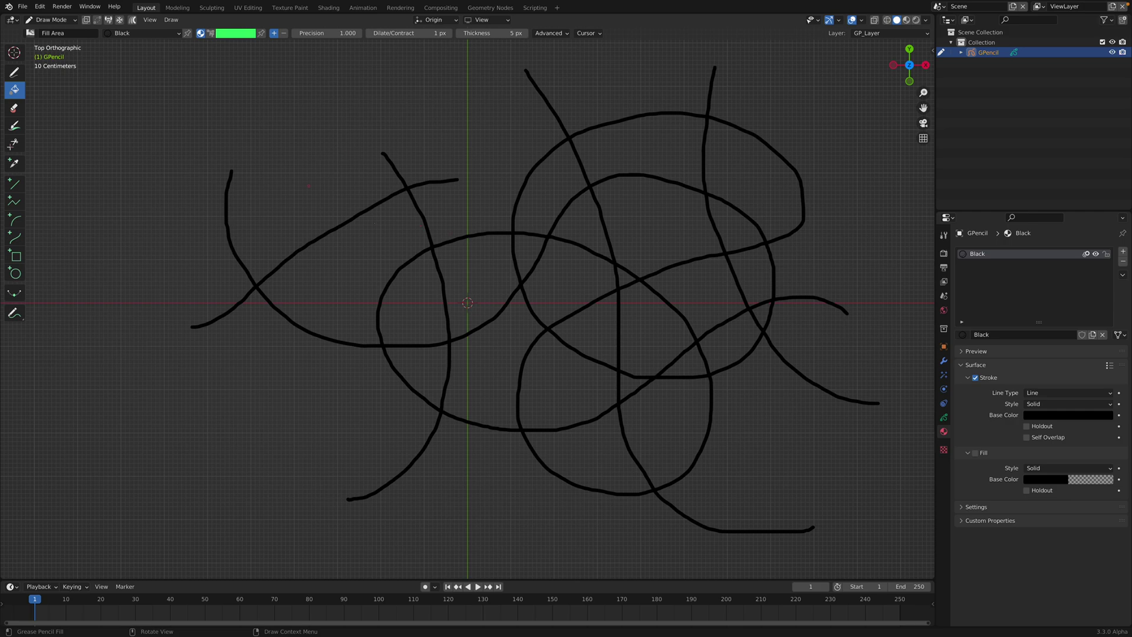
pyautogui.click(1123, 255)
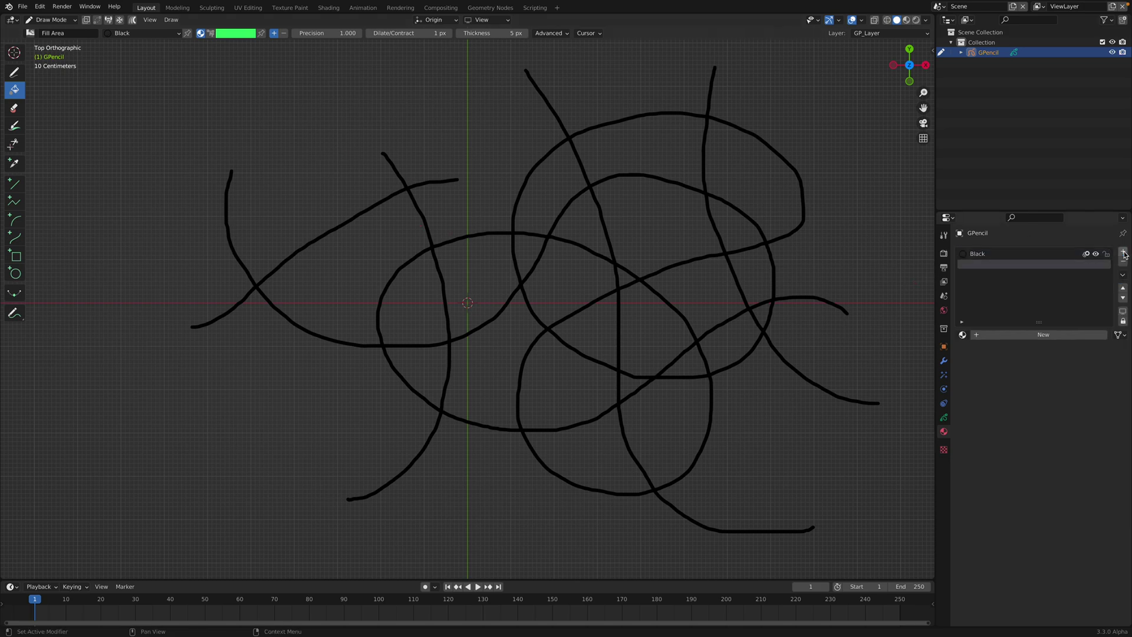
pyautogui.click(1037, 334)
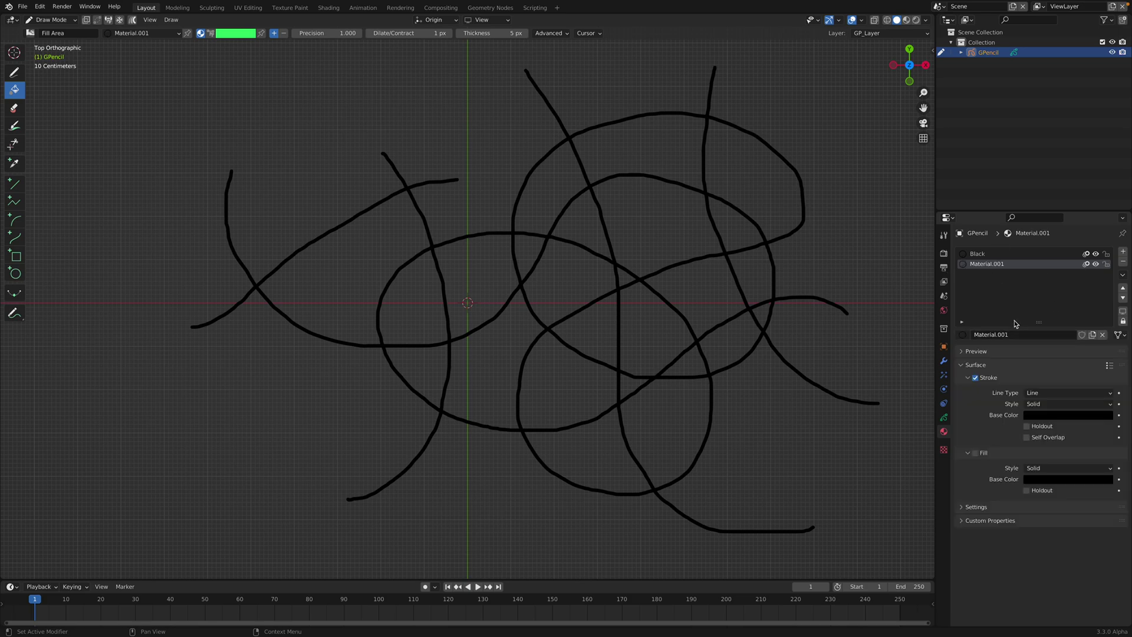
# Add a second Grease Pencil layer and toggle the visibility of the original stroke layer off and on
pyautogui.click(945, 417)
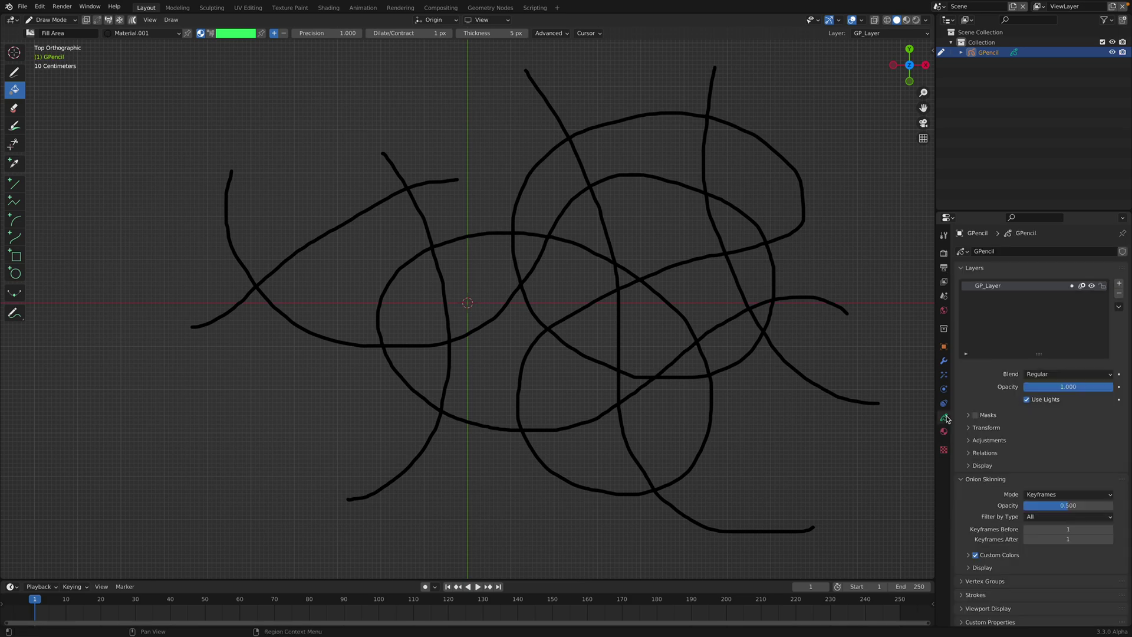
pyautogui.click(1119, 284)
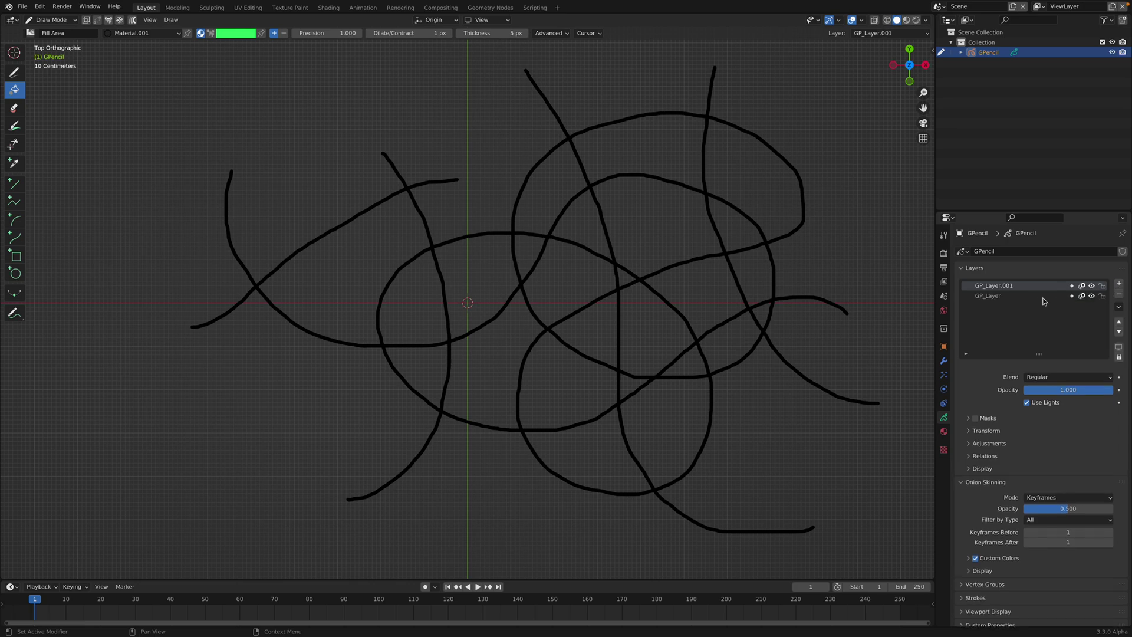
pyautogui.click(1090, 298)
pyautogui.click(1090, 298)
pyautogui.click(1090, 298)
pyautogui.click(1090, 297)
# Make Material.001 fill-only by disabling Stroke and enabling Fill, with a bright purple fill base color
pyautogui.click(944, 432)
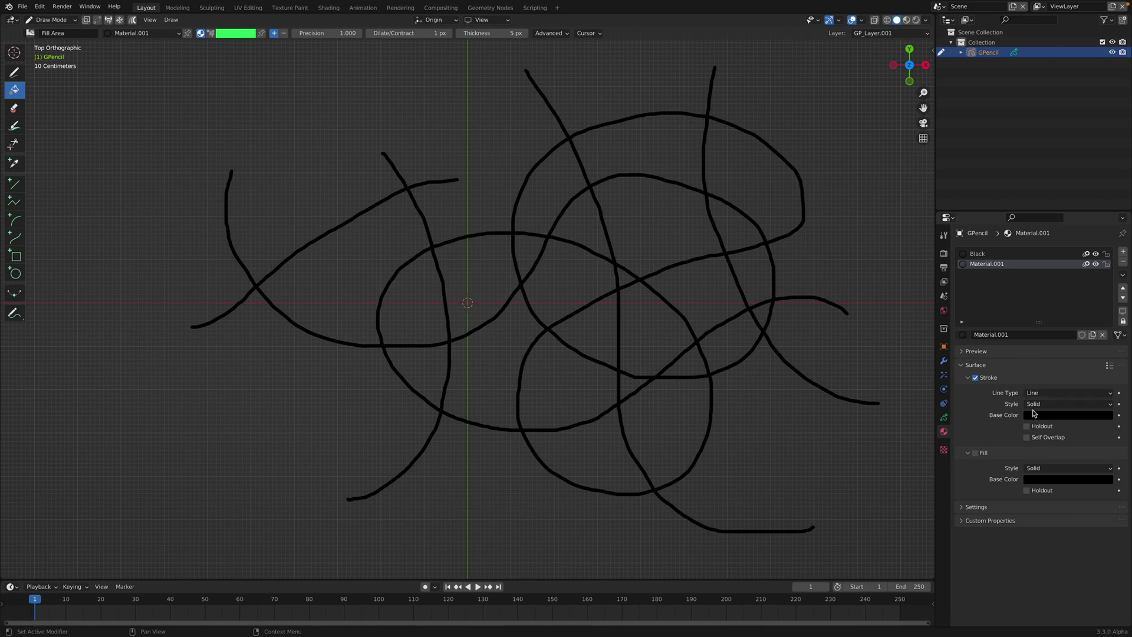
pyautogui.click(1054, 478)
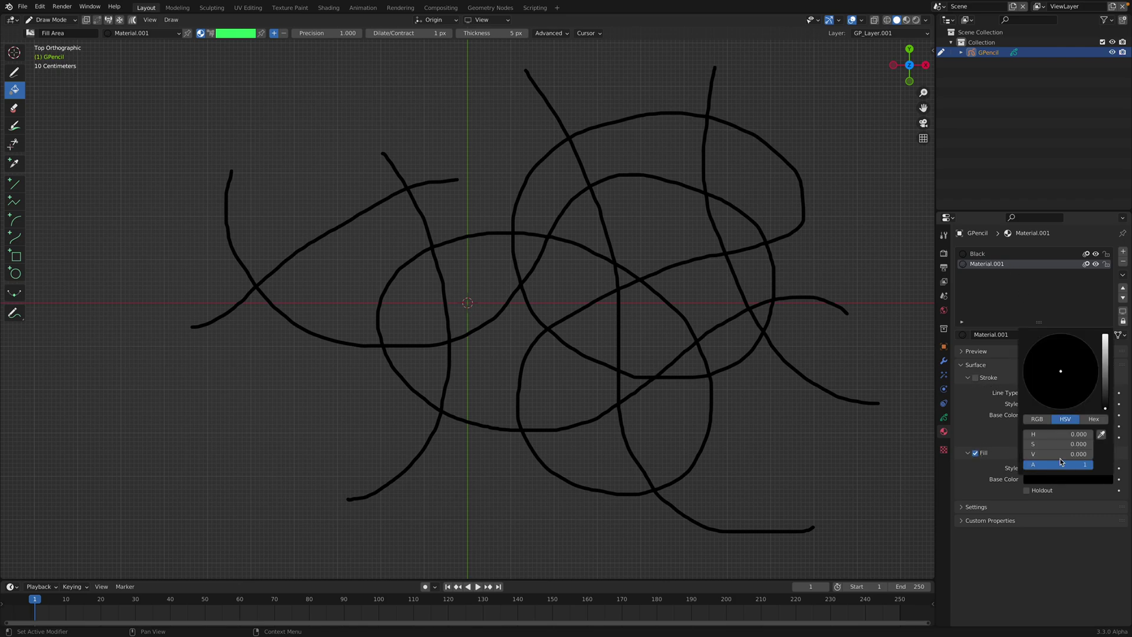
pyautogui.moveTo(1107, 358); pyautogui.dragTo(1105, 333)
pyautogui.moveTo(1072, 380); pyautogui.dragTo(1085, 374)
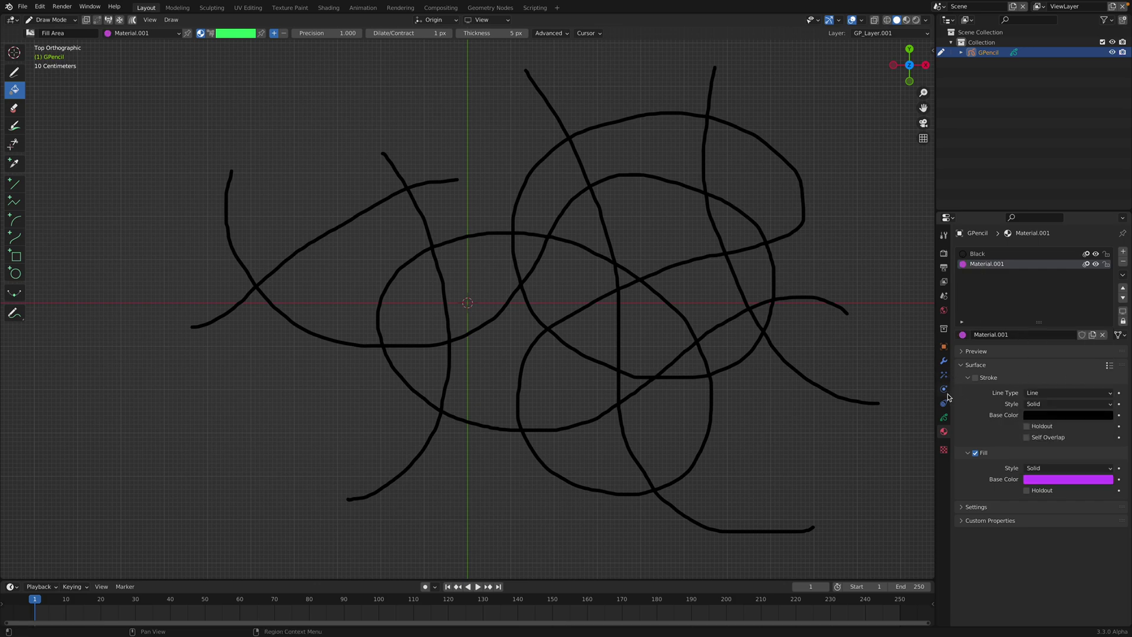
# Fill ten enclosed regions of the line drawing with the purple material on GP_Layer.001
pyautogui.click(944, 417)
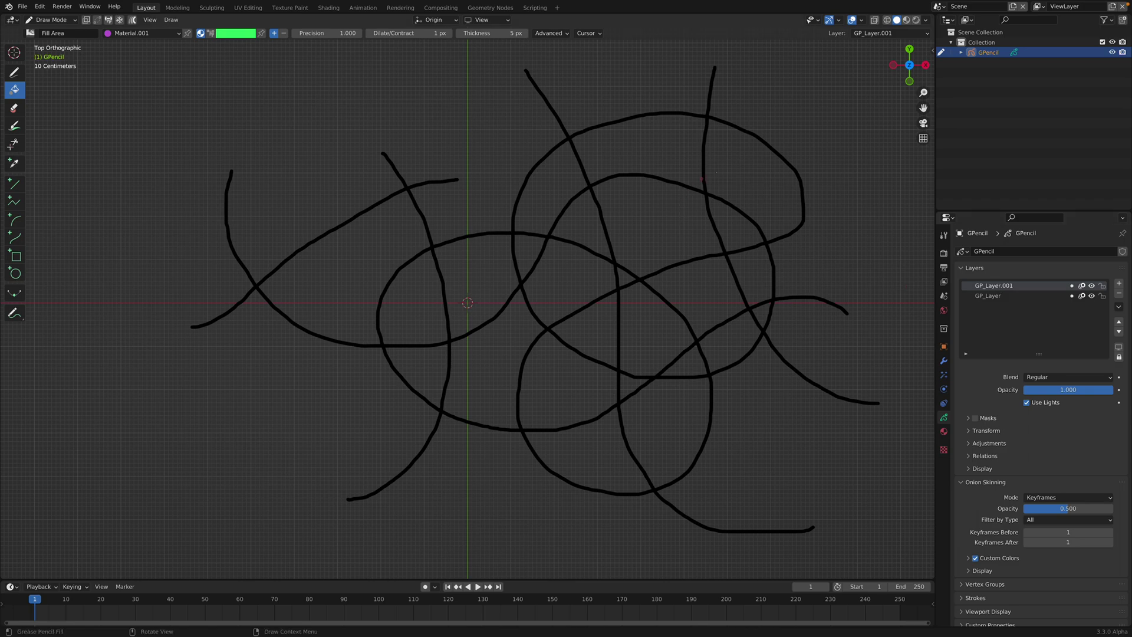
pyautogui.click(723, 171)
pyautogui.click(604, 281)
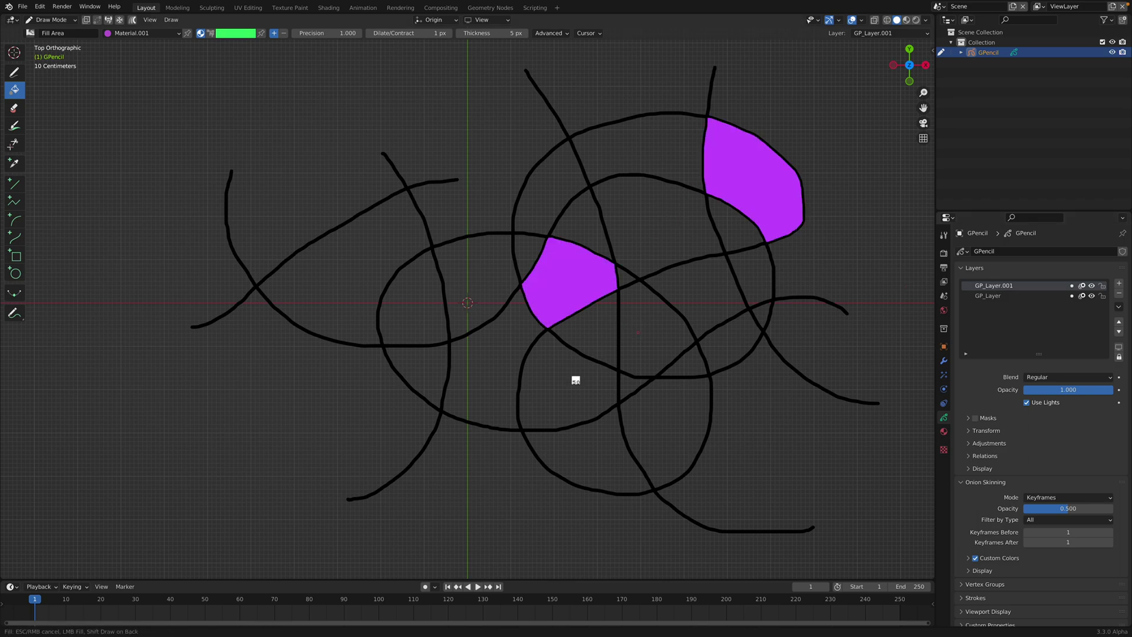
pyautogui.click(655, 330)
pyautogui.click(576, 379)
pyautogui.click(484, 365)
pyautogui.click(412, 295)
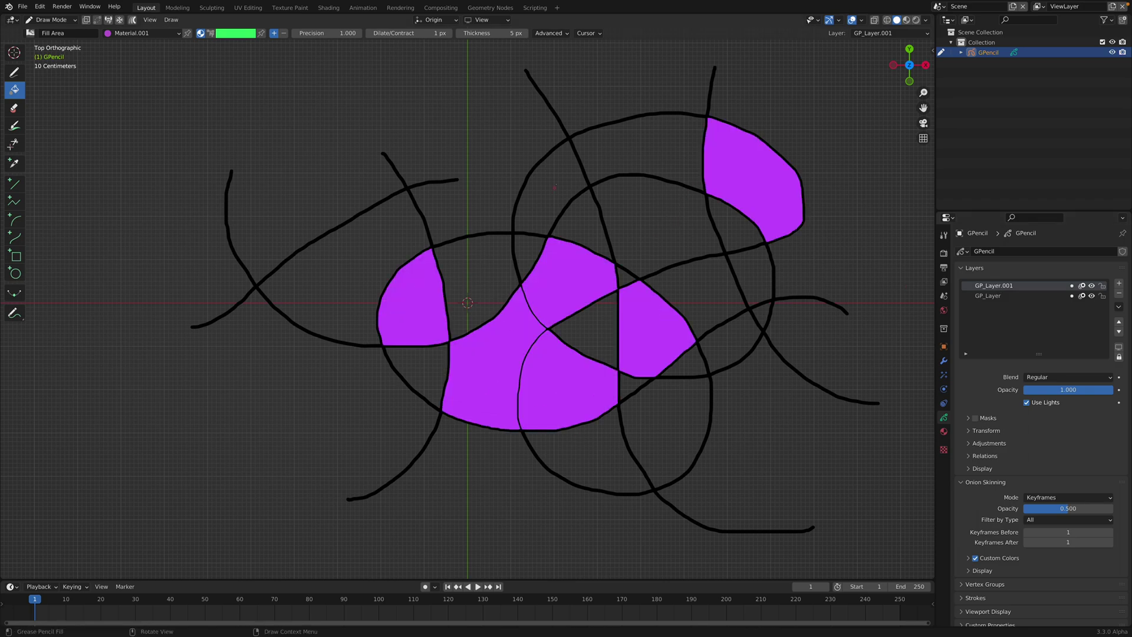
pyautogui.click(543, 189)
pyautogui.click(637, 145)
pyautogui.click(707, 275)
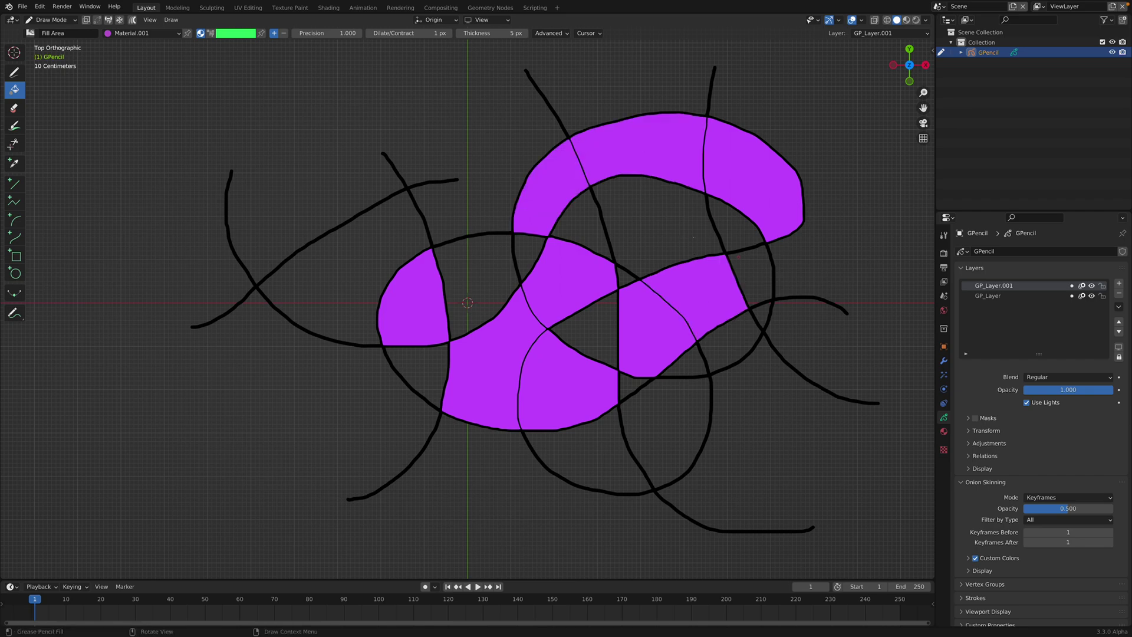
pyautogui.click(371, 259)
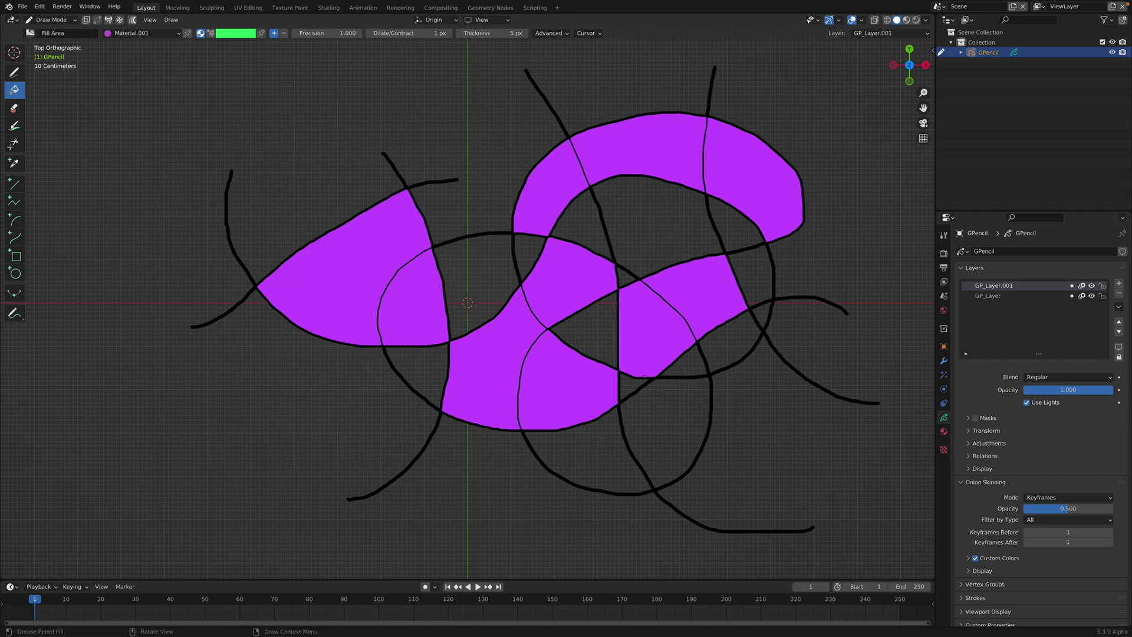
# Add a third Grease Pencil layer and a third material slot with a new material
pyautogui.click(1118, 284)
pyautogui.click(943, 431)
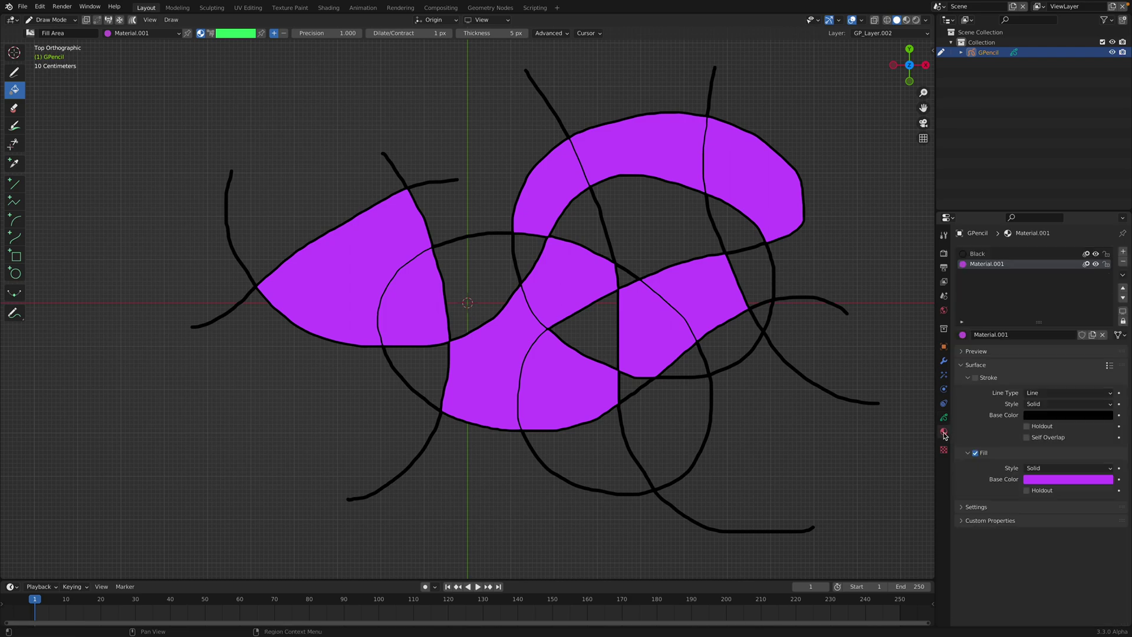
pyautogui.click(1123, 251)
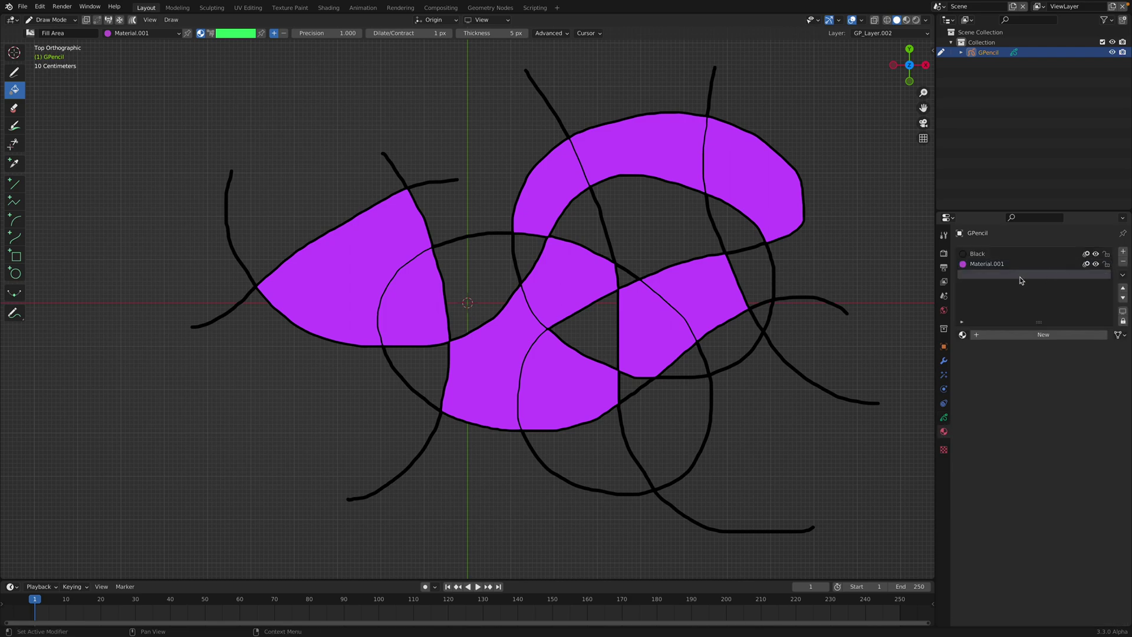
pyautogui.click(1043, 334)
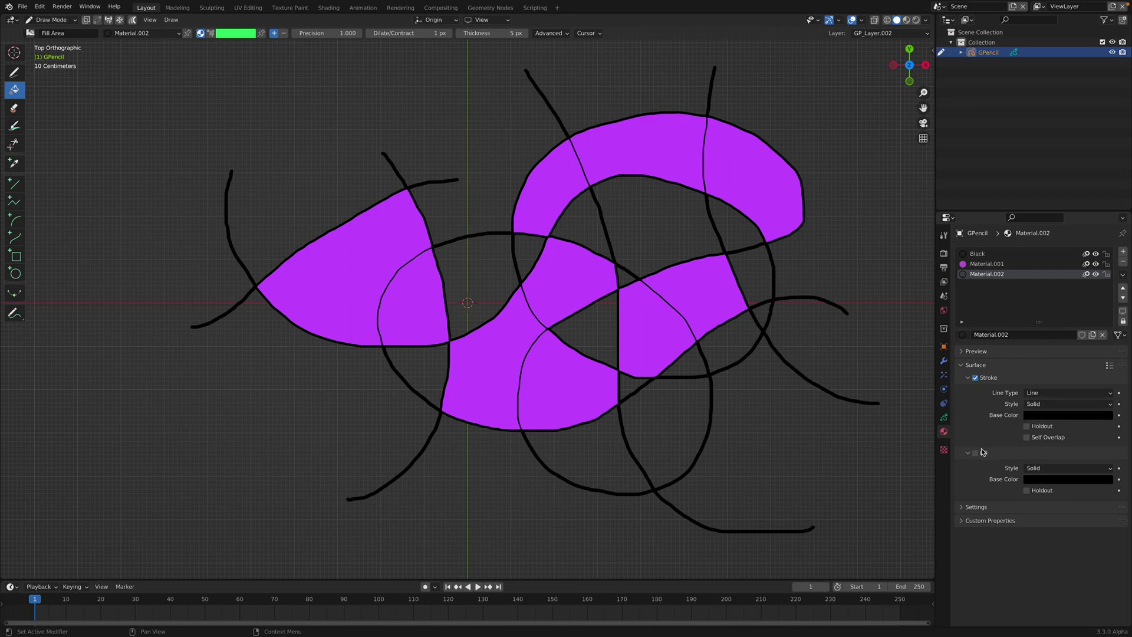
# Make Material.002 fill-only by disabling Stroke and enabling Fill, with an orange fill base color of hue 0.081, full saturation and full value
pyautogui.click(1055, 479)
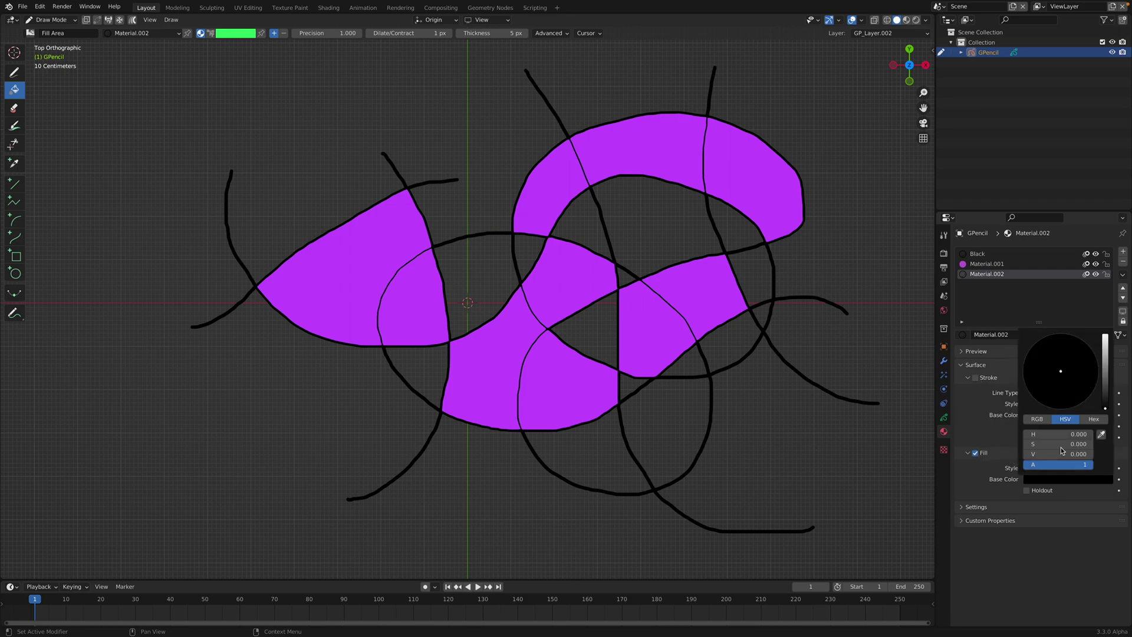
pyautogui.moveTo(1105, 354); pyautogui.dragTo(1105, 334)
pyautogui.click(1042, 394)
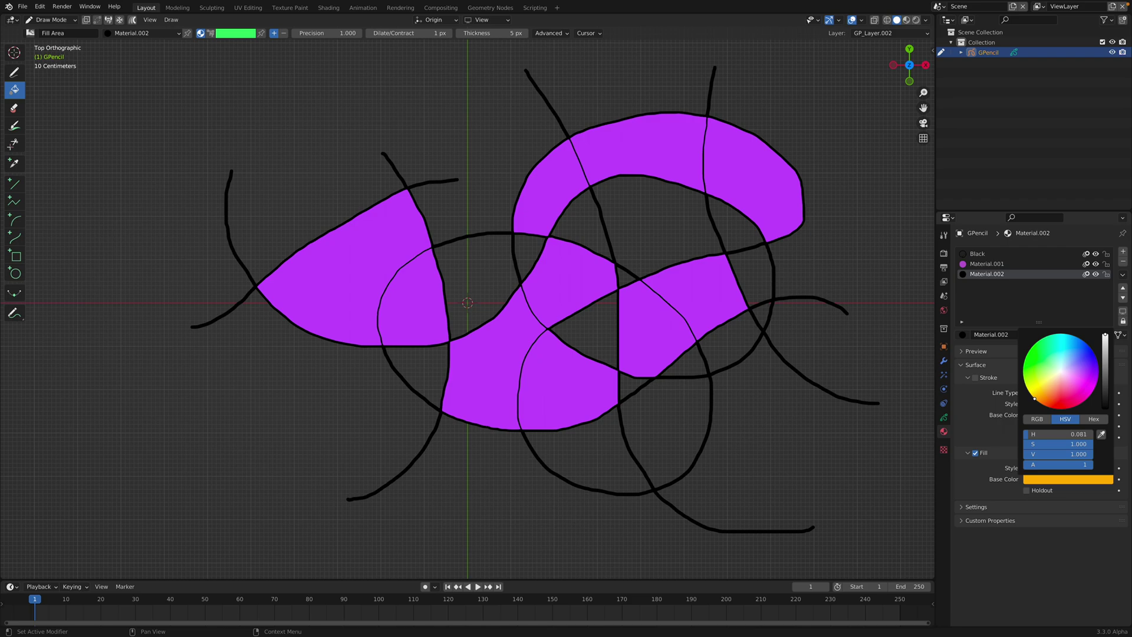
# Fill nine enclosed regions of the line drawing with the orange material on GP_Layer.002 from an angled perspective view
pyautogui.moveTo(545, 345); pyautogui.dragTo(527, 322, button='middle')
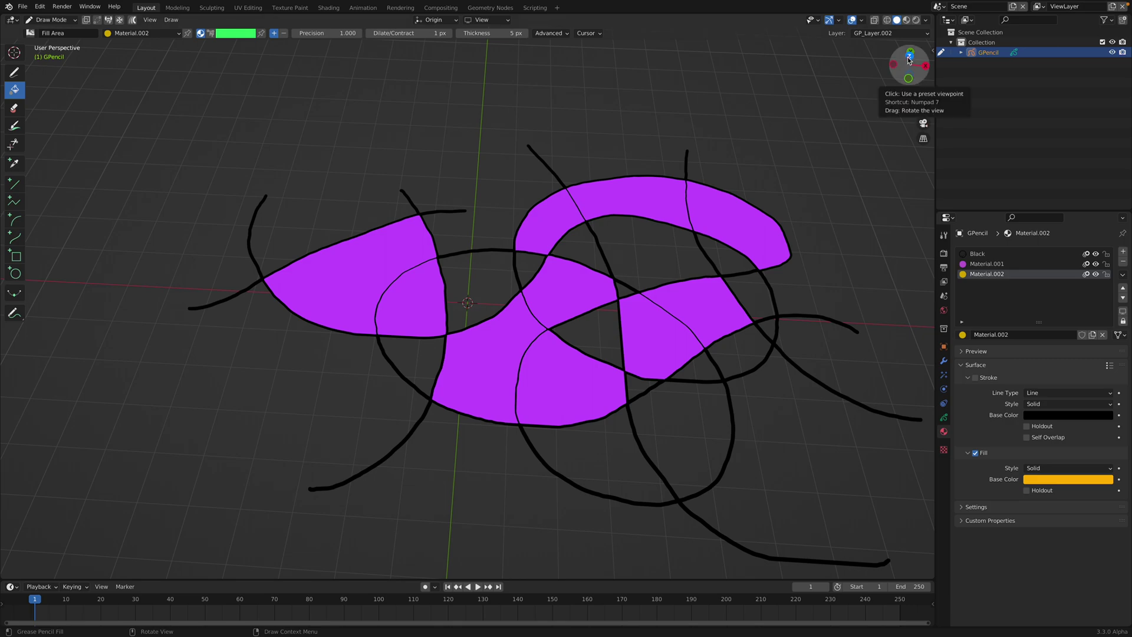
pyautogui.click(910, 59)
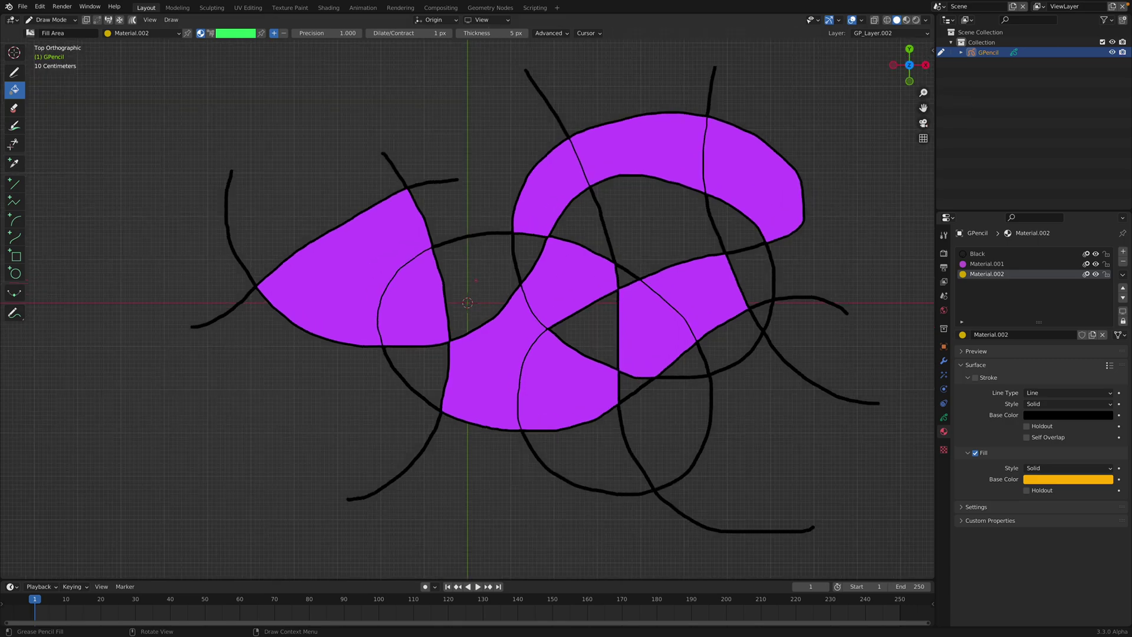
pyautogui.moveTo(533, 373)
pyautogui.mouseDown(button='middle')
pyautogui.moveTo(538, 343)
pyautogui.moveTo(573, 315)
pyautogui.mouseUp(button='middle')
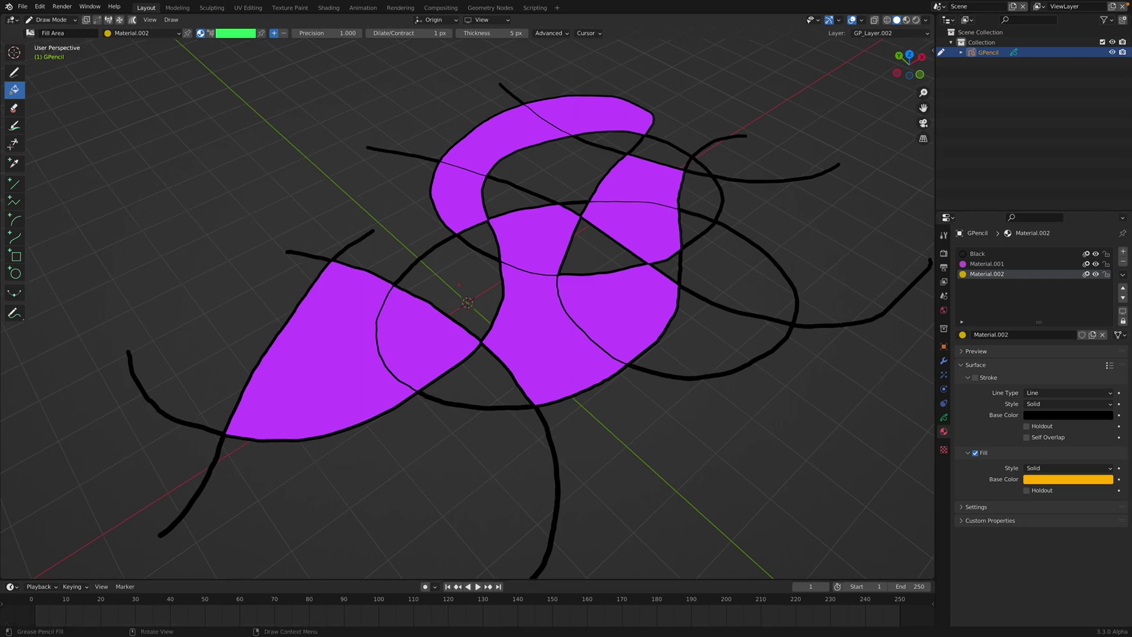
pyautogui.click(466, 313)
pyautogui.click(474, 390)
pyautogui.click(694, 330)
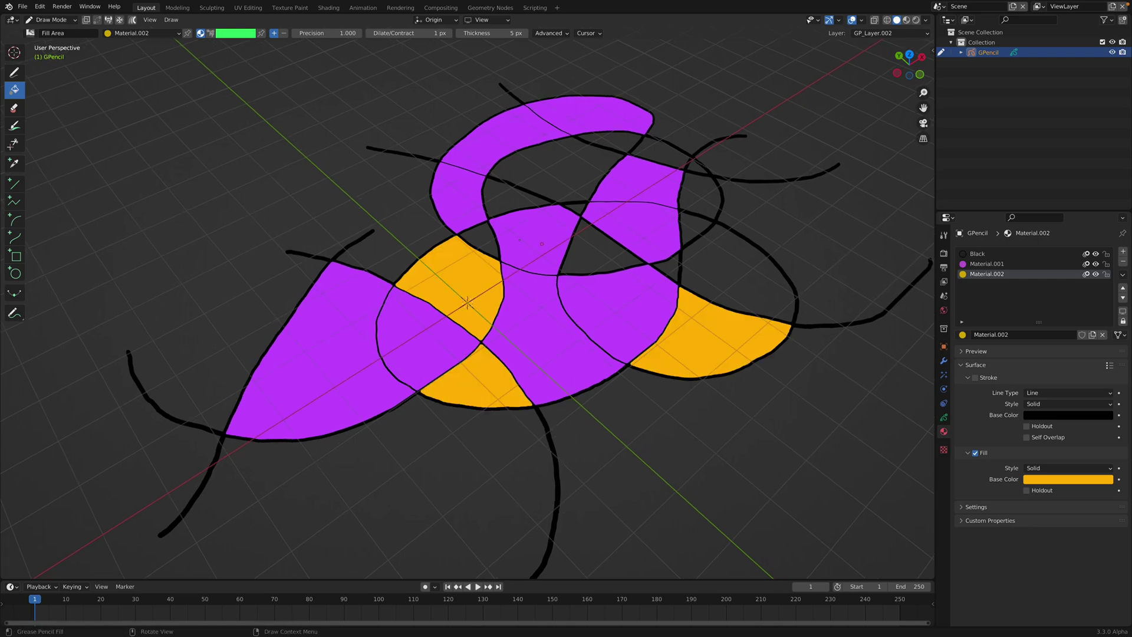
pyautogui.click(481, 240)
pyautogui.click(584, 247)
pyautogui.click(570, 179)
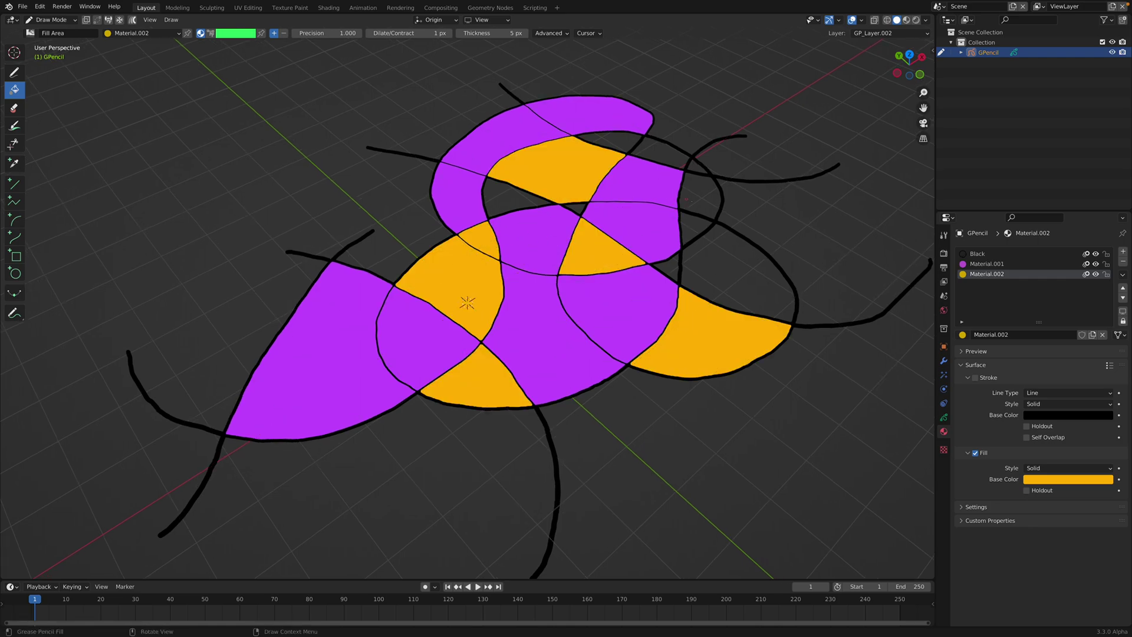
pyautogui.click(690, 189)
pyautogui.click(671, 152)
pyautogui.click(716, 287)
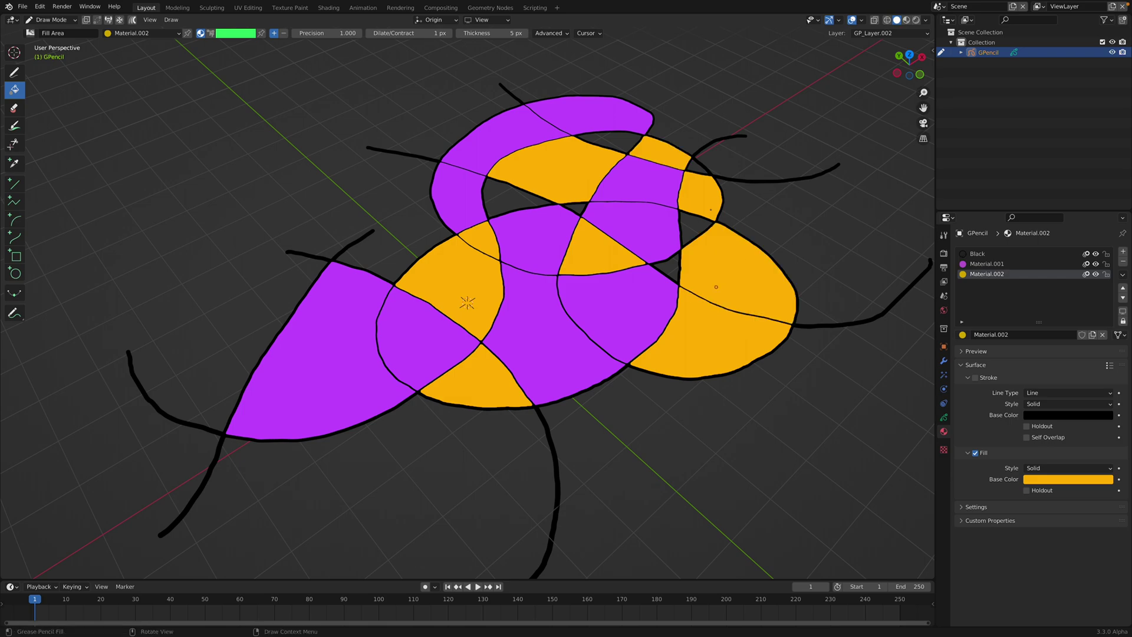
# Toggle the visibility of Material.002 and Material.001 off and on to check which fills belong to each material
pyautogui.moveTo(467, 302); pyautogui.dragTo(466, 302, button='middle')
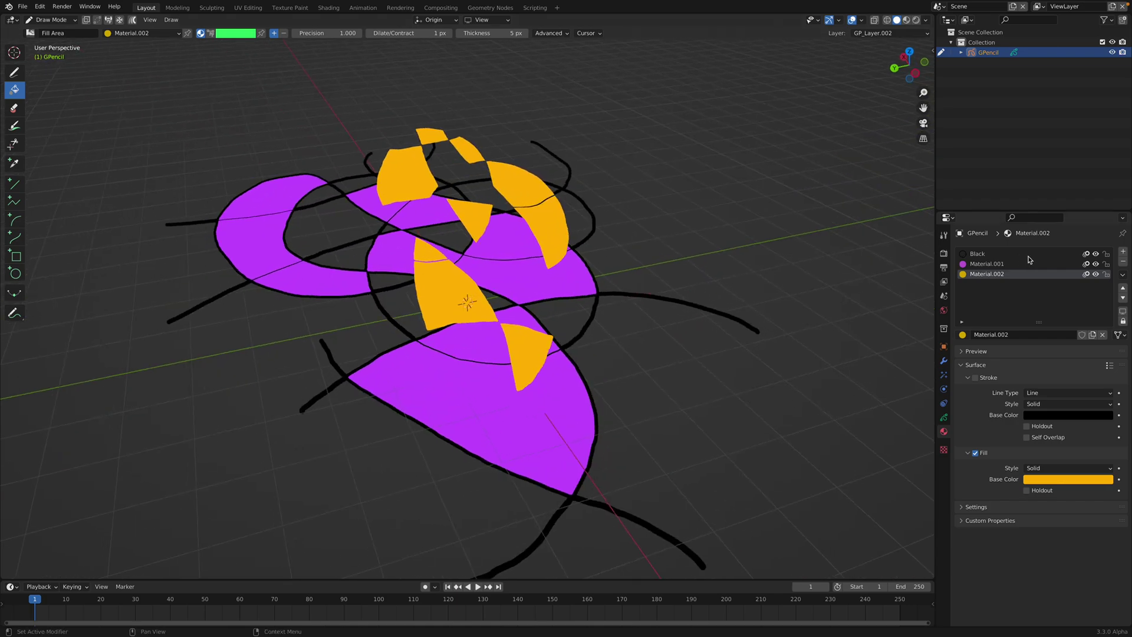
pyautogui.click(1095, 274)
pyautogui.click(1095, 274)
pyautogui.click(1096, 264)
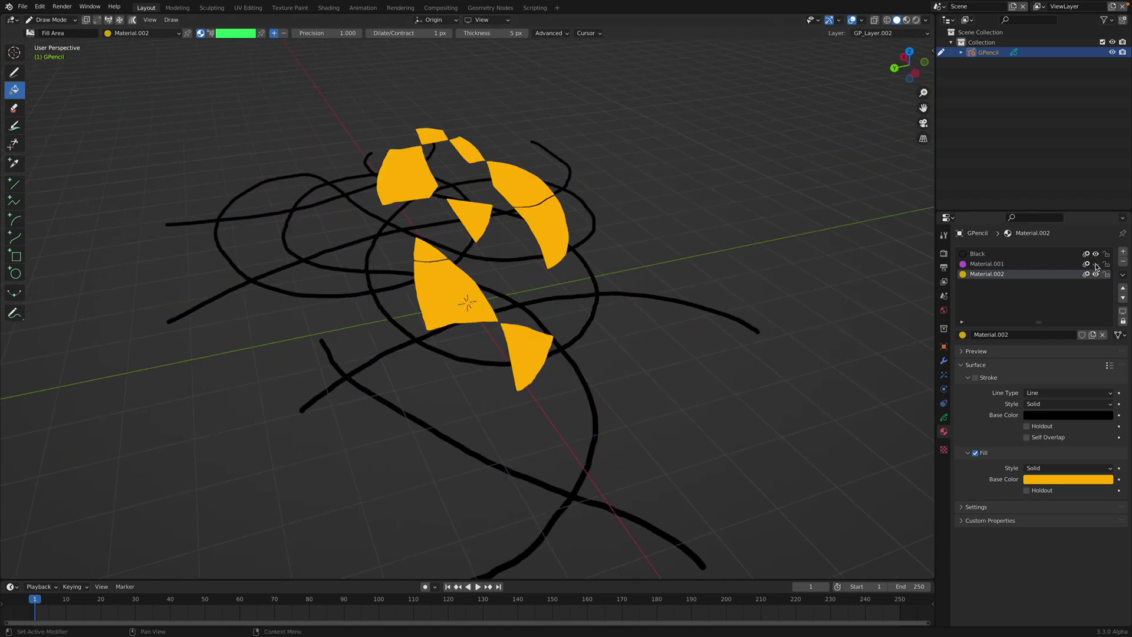
pyautogui.click(1095, 264)
pyautogui.click(1095, 264)
pyautogui.click(1095, 264)
pyautogui.click(1096, 264)
pyautogui.click(1095, 264)
# Add a fourth material slot with a new fill-only material and set its fill base color to bright lime green
pyautogui.moveTo(599, 269); pyautogui.dragTo(599, 268, button='middle')
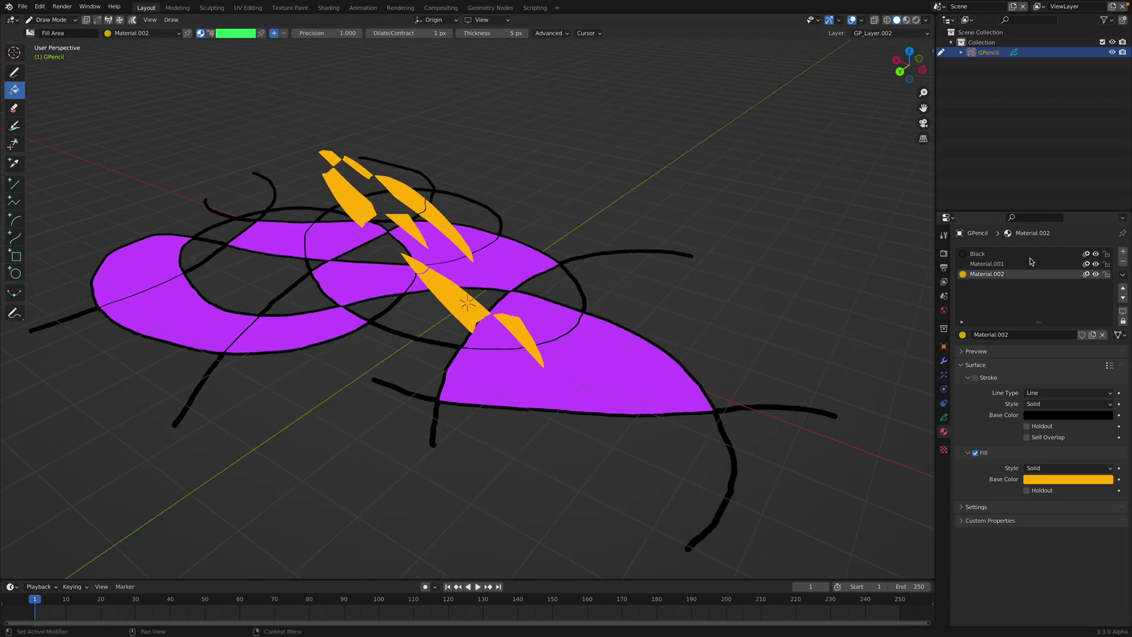
pyautogui.click(1122, 252)
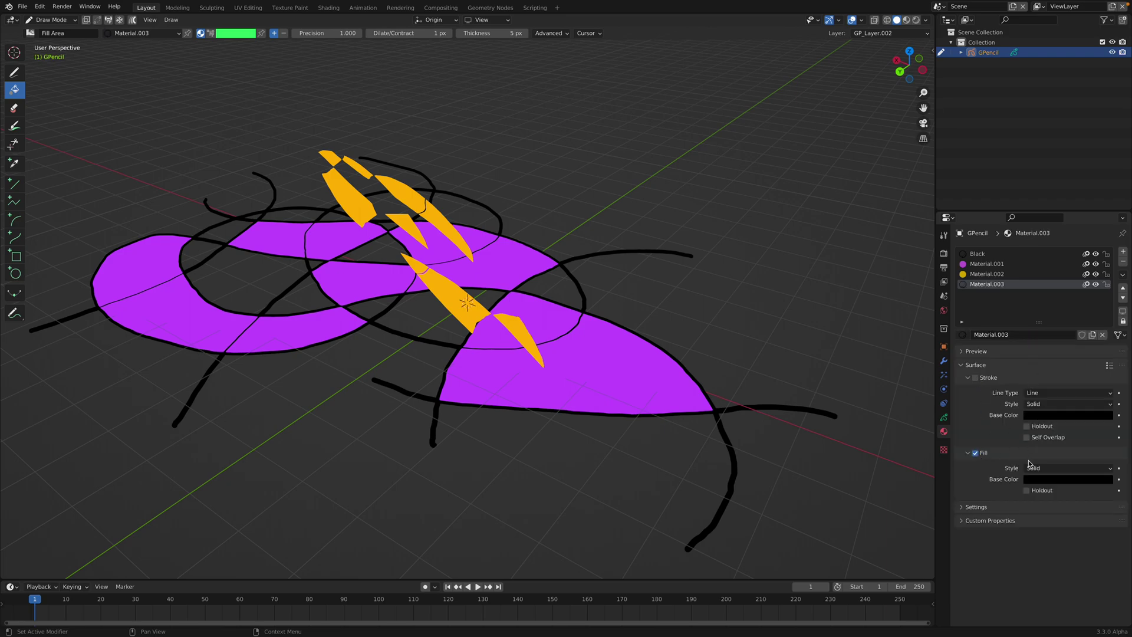
pyautogui.click(1037, 478)
pyautogui.click(1104, 337)
pyautogui.moveTo(1088, 357)
pyautogui.mouseDown()
pyautogui.moveTo(1084, 391)
pyautogui.moveTo(1051, 399)
pyautogui.moveTo(1032, 361)
pyautogui.moveTo(1029, 377)
pyautogui.mouseUp()
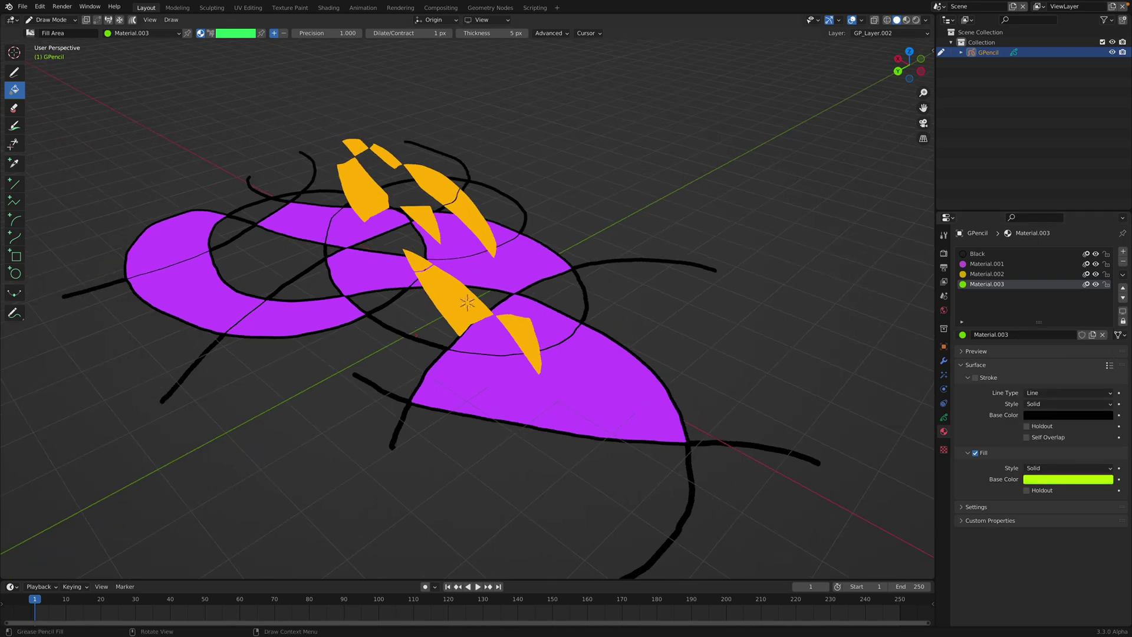
# Fill several enclosed regions with the lime-green material from different oblique view angles so the fills tilt in space
pyautogui.click(389, 305)
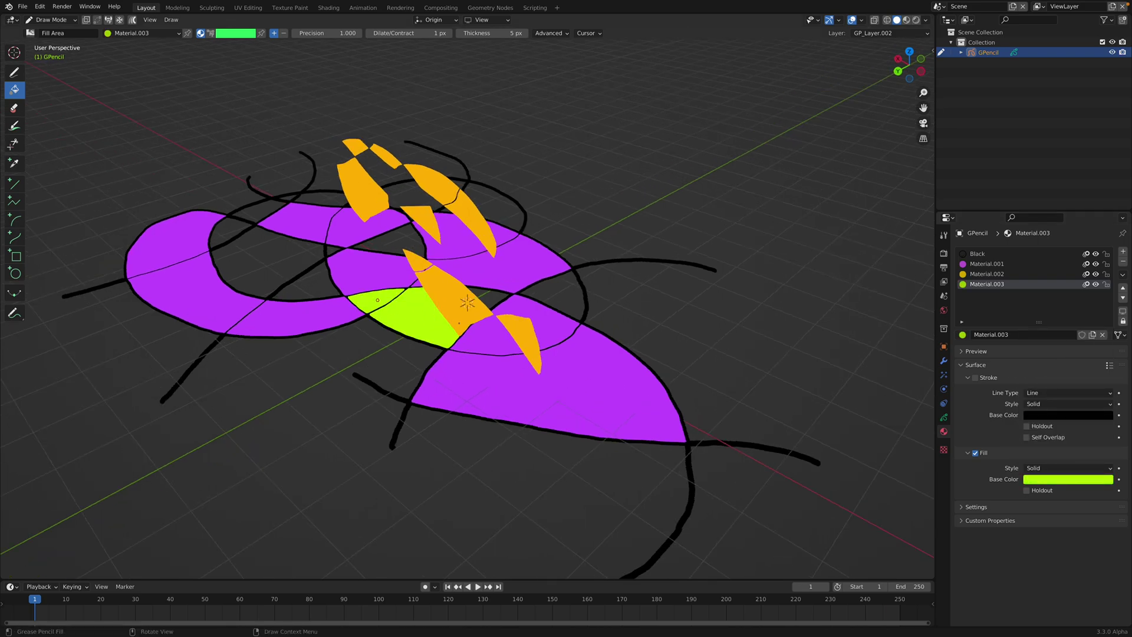
pyautogui.moveTo(378, 301); pyautogui.dragTo(501, 312, button='middle')
pyautogui.click(543, 278)
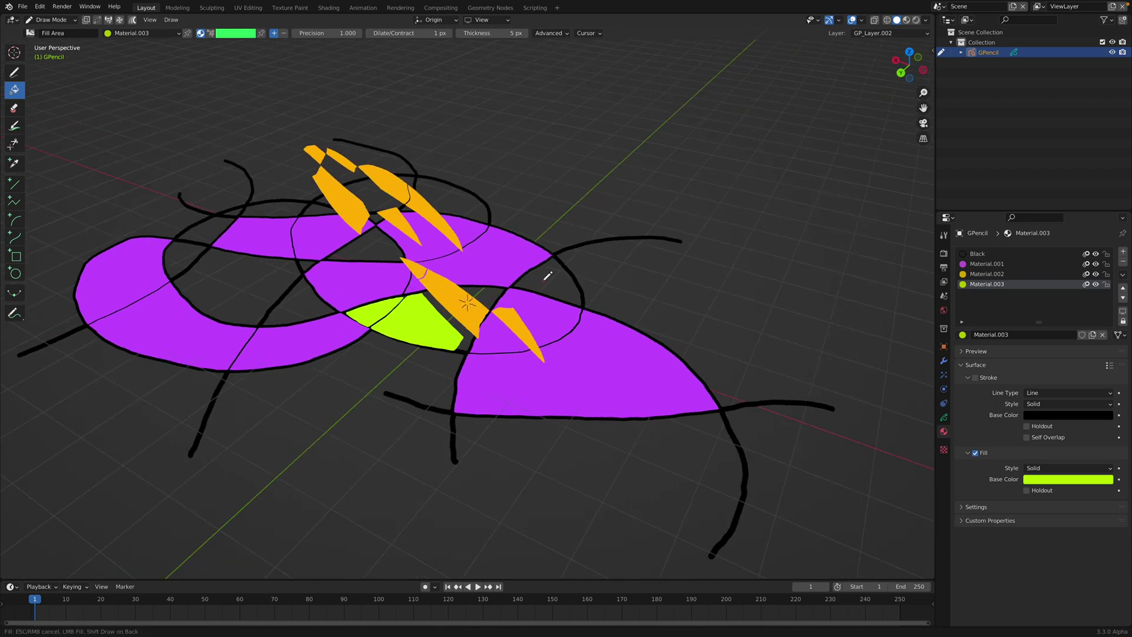
pyautogui.moveTo(544, 278); pyautogui.dragTo(562, 283, button='middle')
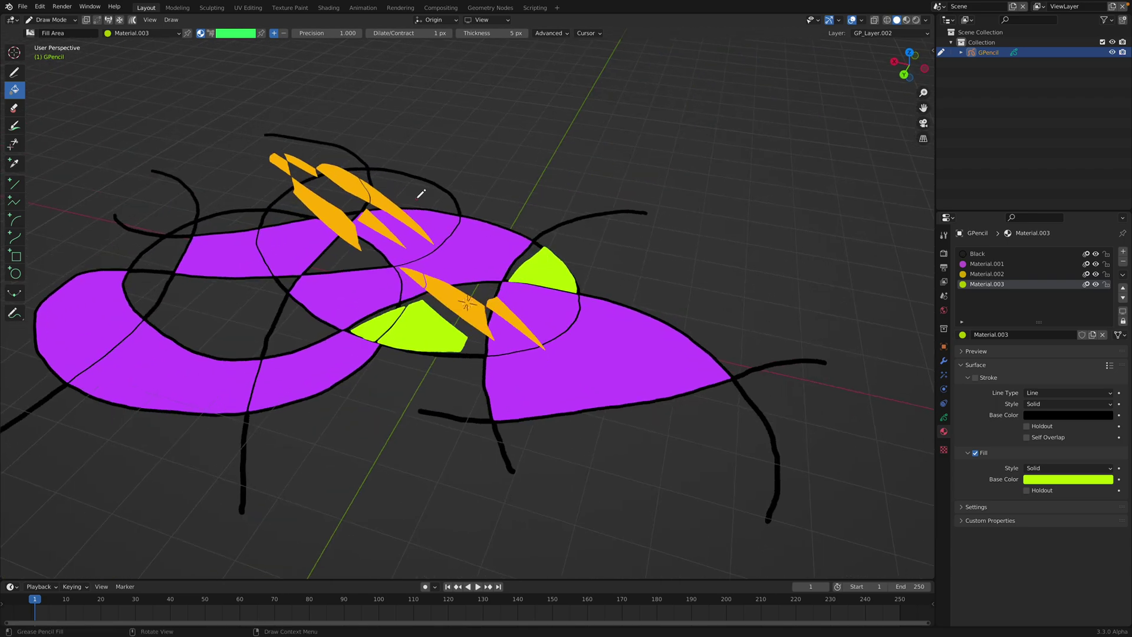
pyautogui.moveTo(420, 194)
pyautogui.mouseDown(button='middle')
pyautogui.moveTo(365, 333)
pyautogui.moveTo(327, 363)
pyautogui.mouseUp(button='middle')
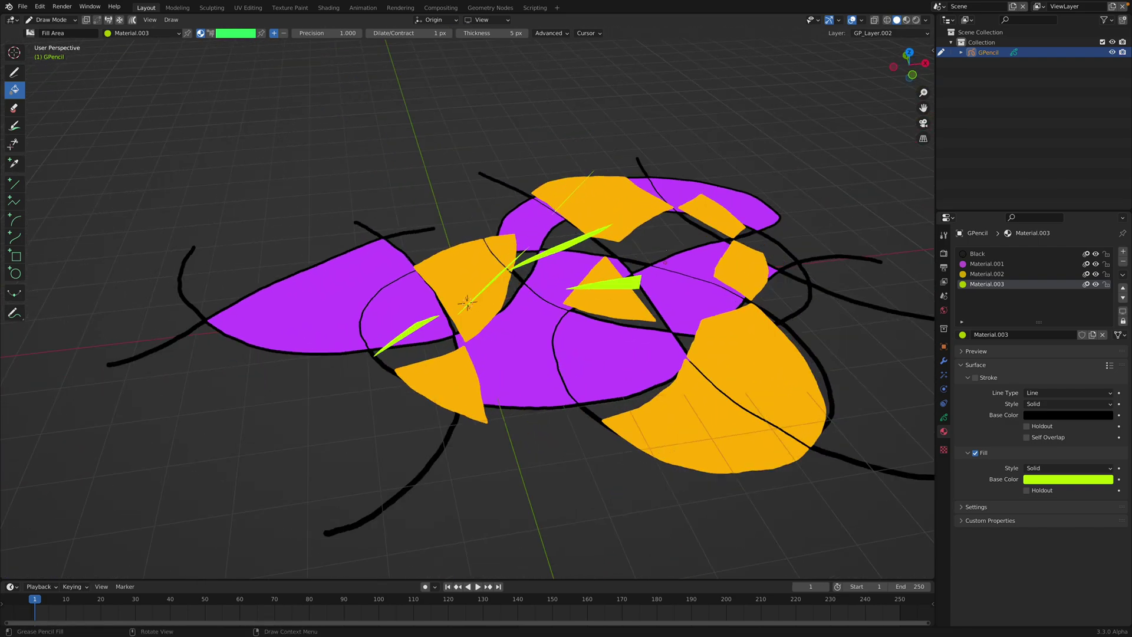
pyautogui.click(647, 226)
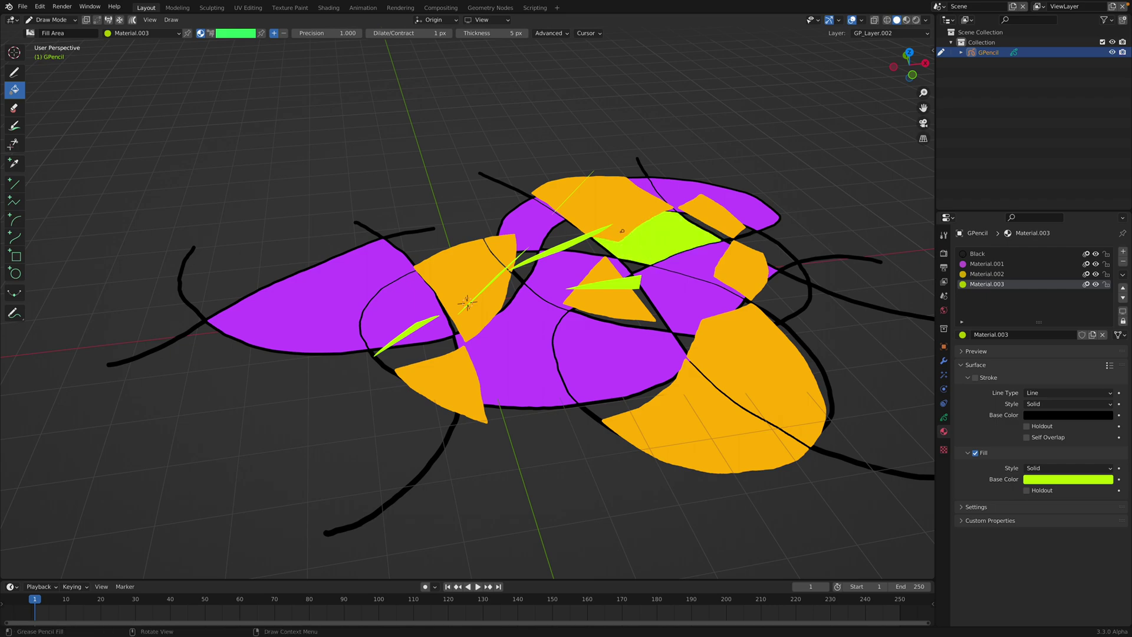
pyautogui.moveTo(656, 223); pyautogui.dragTo(648, 242, button='middle')
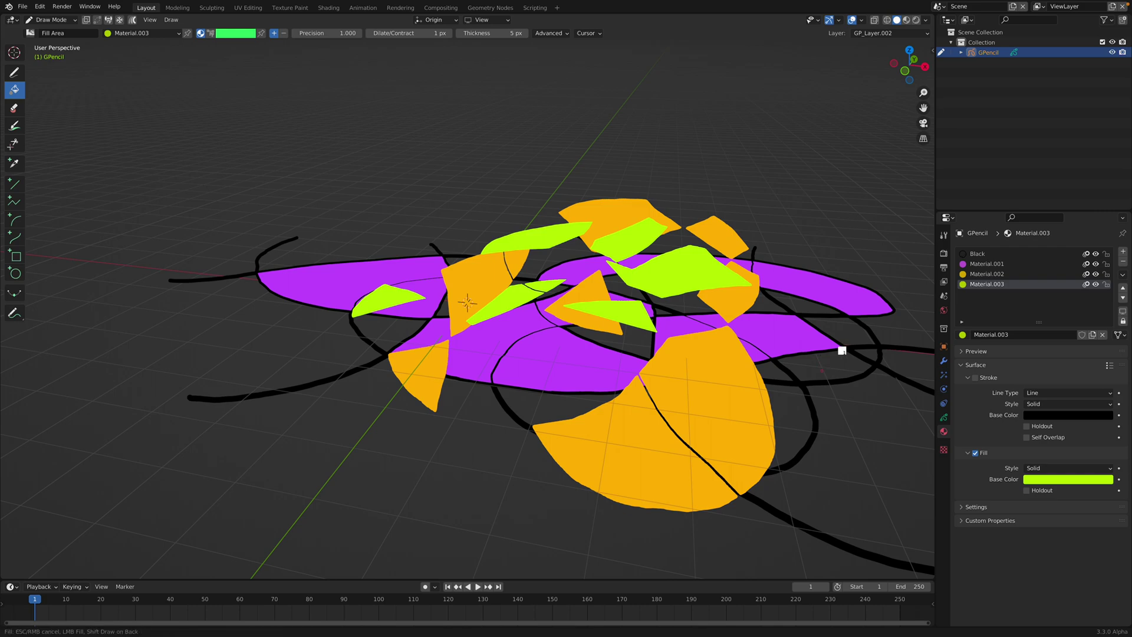
pyautogui.click(837, 354)
pyautogui.moveTo(837, 353); pyautogui.dragTo(799, 398, button='middle')
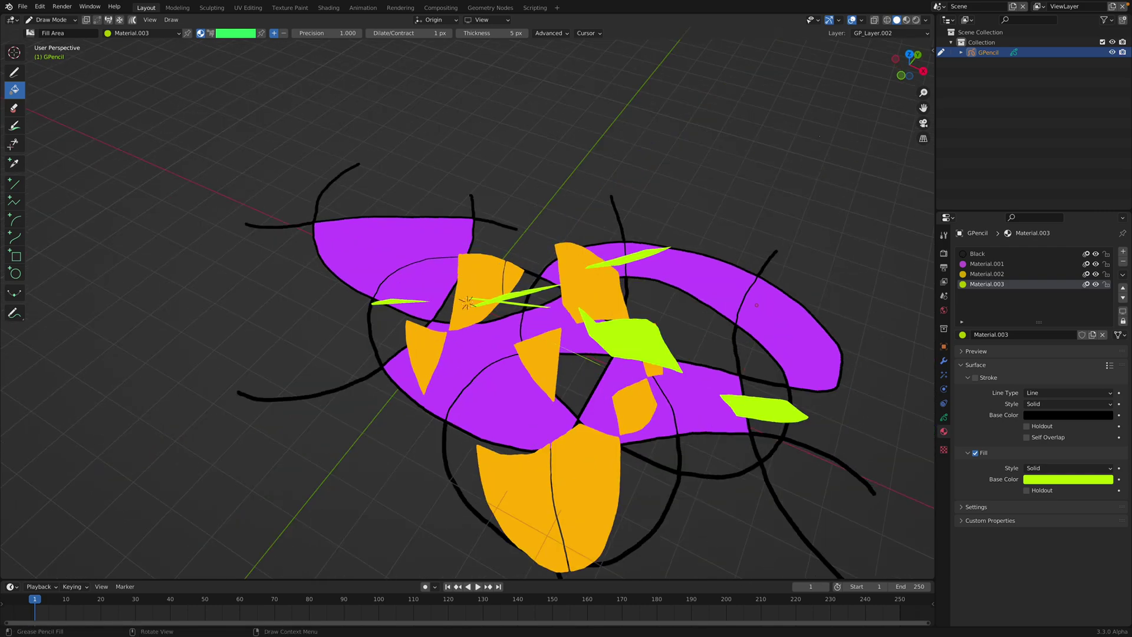
# Fill four more enclosed regions with the lime-green material from the top orthographic view
pyautogui.click(910, 55)
pyautogui.click(911, 57)
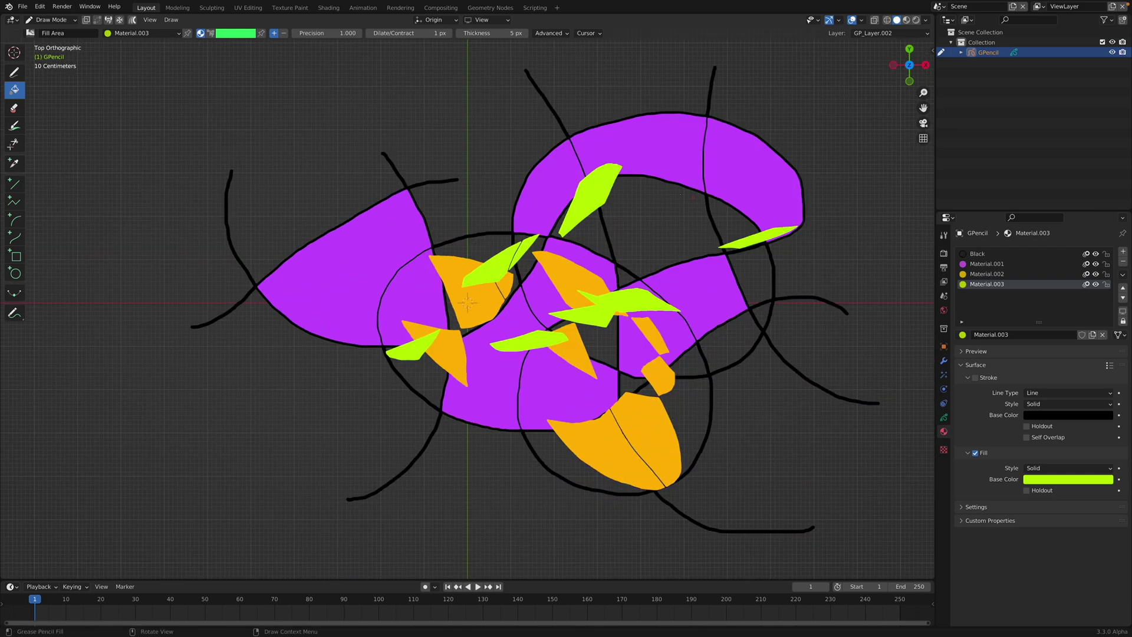
pyautogui.click(654, 216)
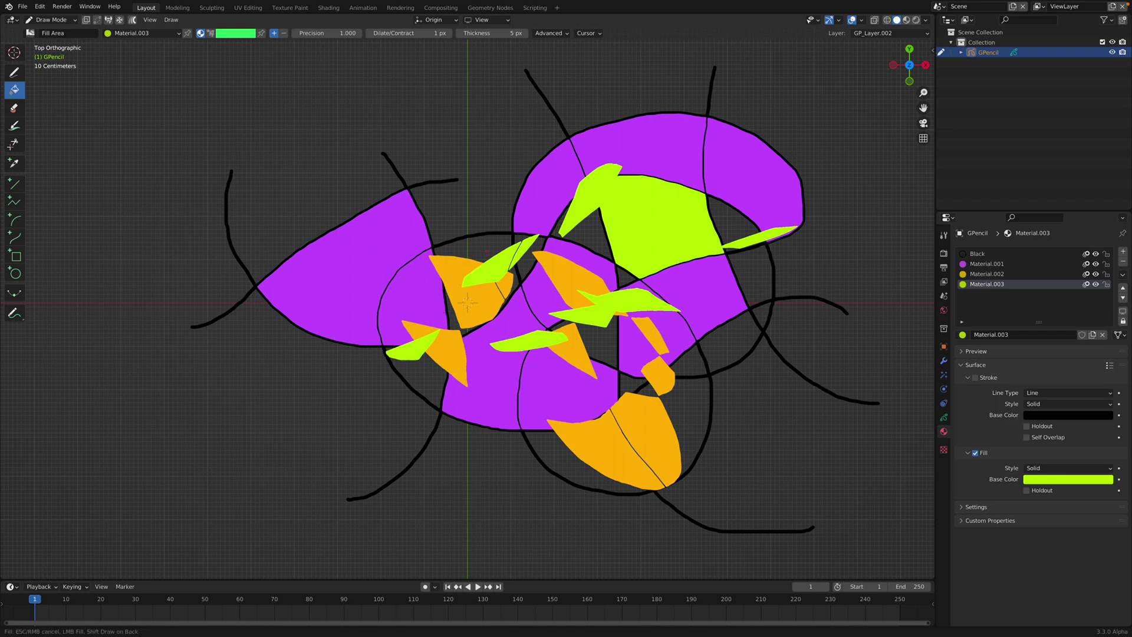
pyautogui.click(492, 246)
pyautogui.click(411, 359)
pyautogui.click(691, 416)
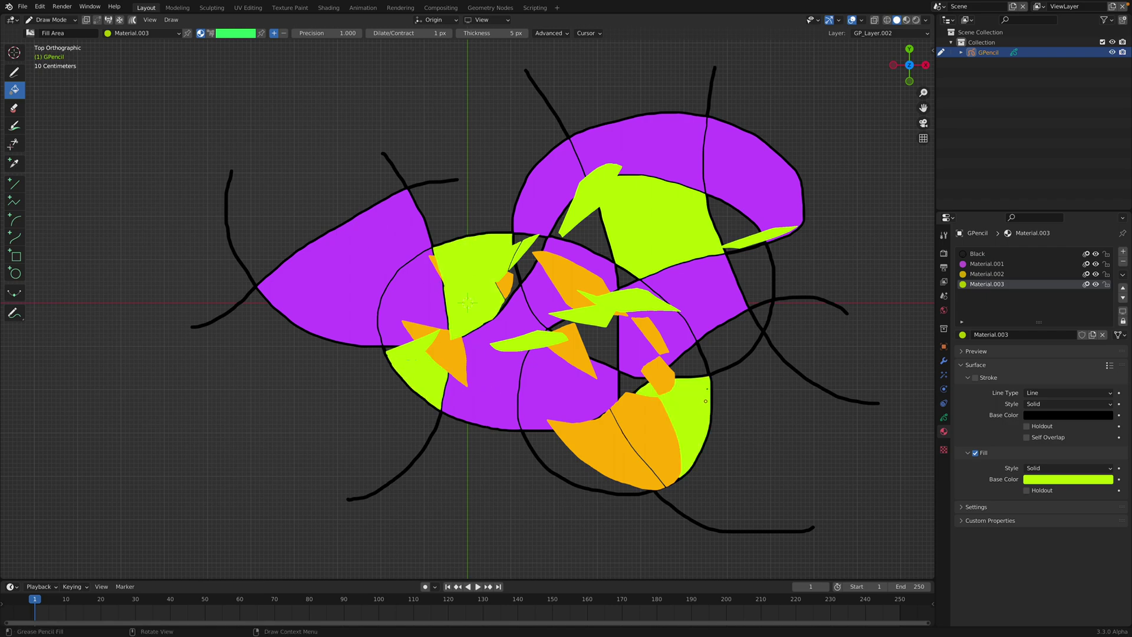
# Examine the tilted fills from other angles and review the Fill tool's advanced options
pyautogui.moveTo(691, 416); pyautogui.dragTo(700, 364, button='middle')
pyautogui.moveTo(467, 303); pyautogui.dragTo(467, 302, button='middle')
pyautogui.click(559, 36)
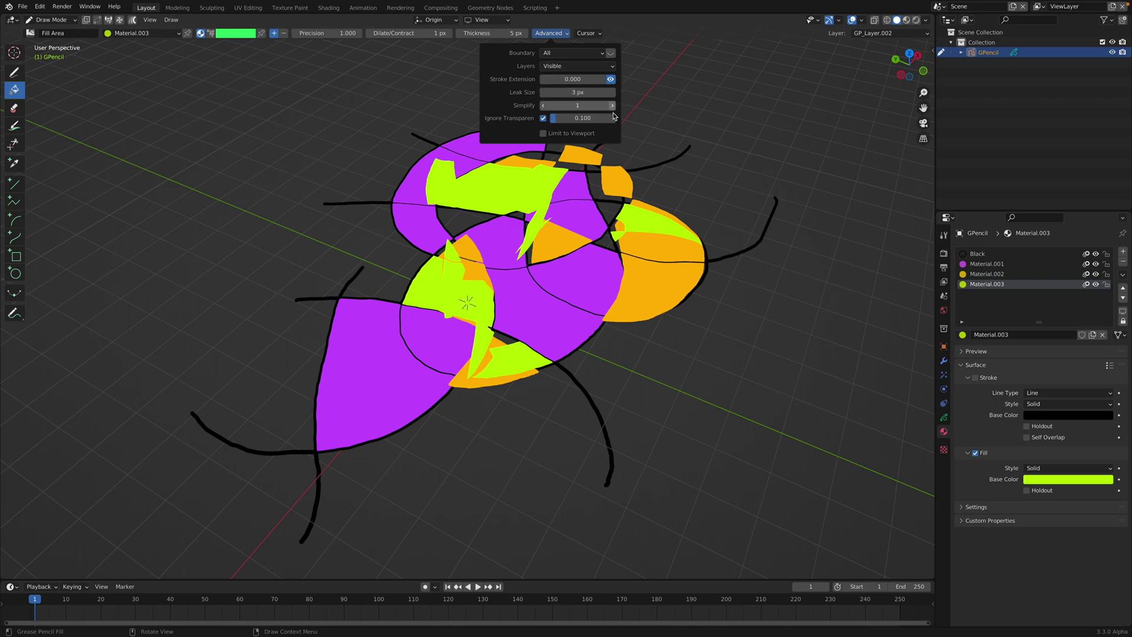
pyautogui.moveTo(467, 303); pyautogui.dragTo(467, 302, button='middle')
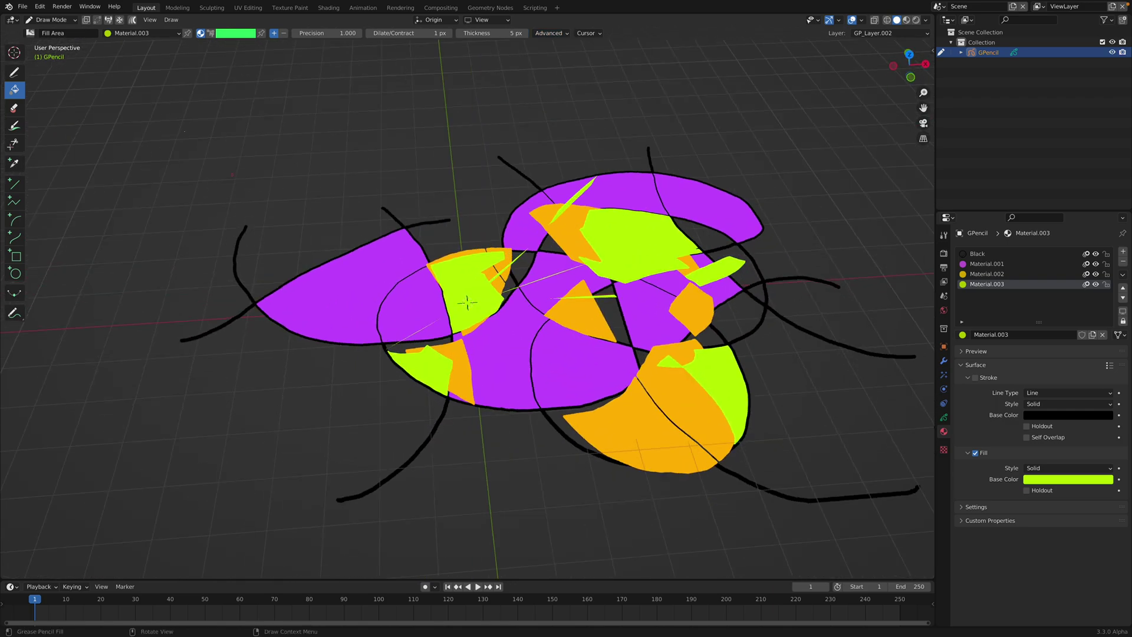
# Save the file to the Desktop as randomgp_001.blend
pyautogui.click(22, 7)
pyautogui.click(36, 83)
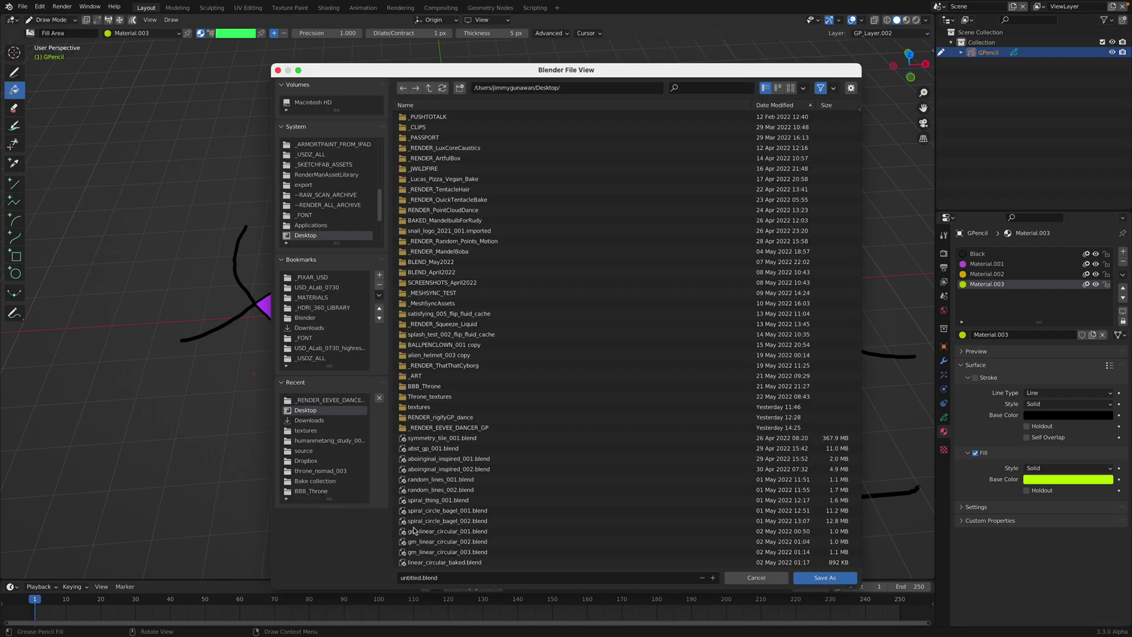
pyautogui.doubleClick(417, 577)
pyautogui.write('randomgp_001')
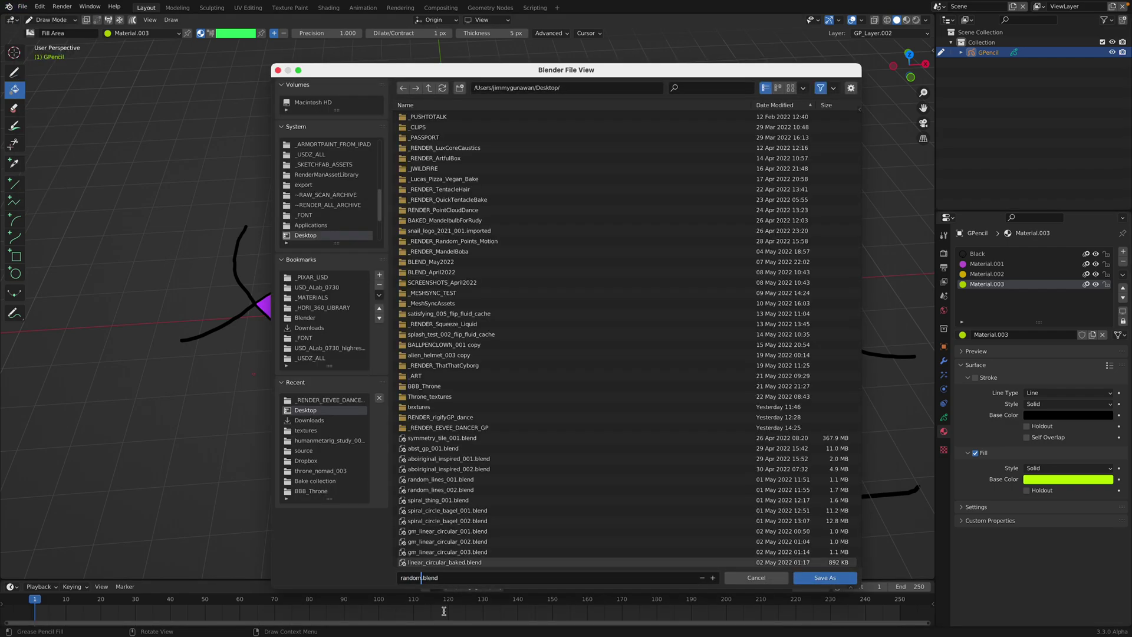
pyautogui.click(824, 578)
# Switch the Grease Pencil drawing to Object Mode and inspect it from several angles
pyautogui.moveTo(467, 302)
pyautogui.mouseDown(button='middle')
pyautogui.moveTo(448, 294)
pyautogui.moveTo(467, 302)
pyautogui.mouseUp(button='middle')
pyautogui.scroll(-4, 467, 302)
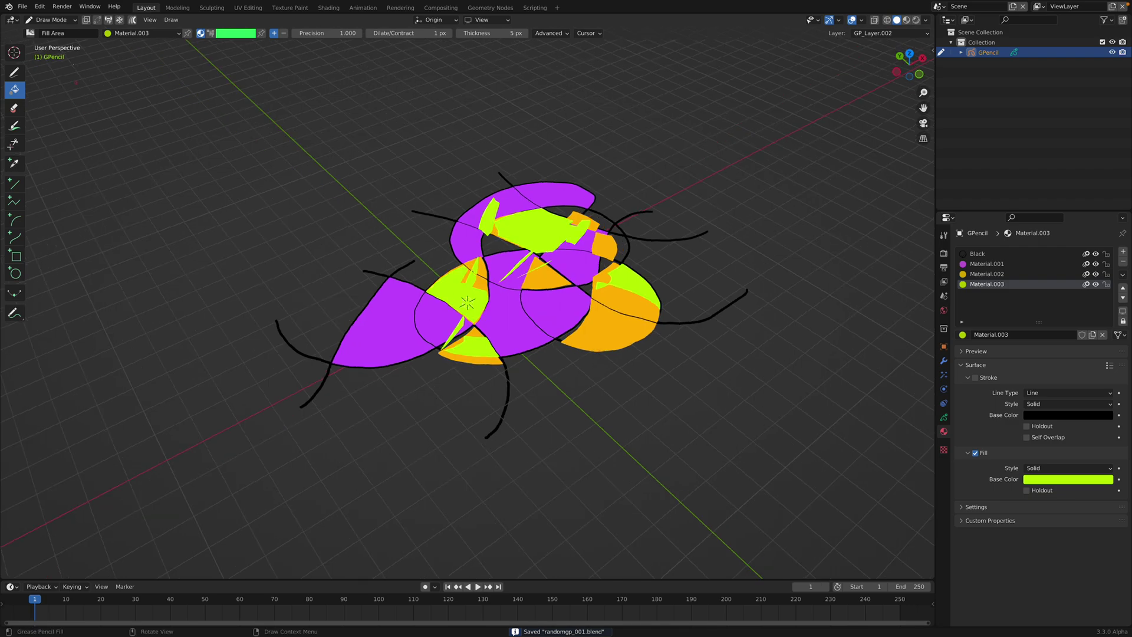
pyautogui.click(52, 20)
pyautogui.click(58, 31)
pyautogui.moveTo(472, 306); pyautogui.dragTo(464, 281, button='middle')
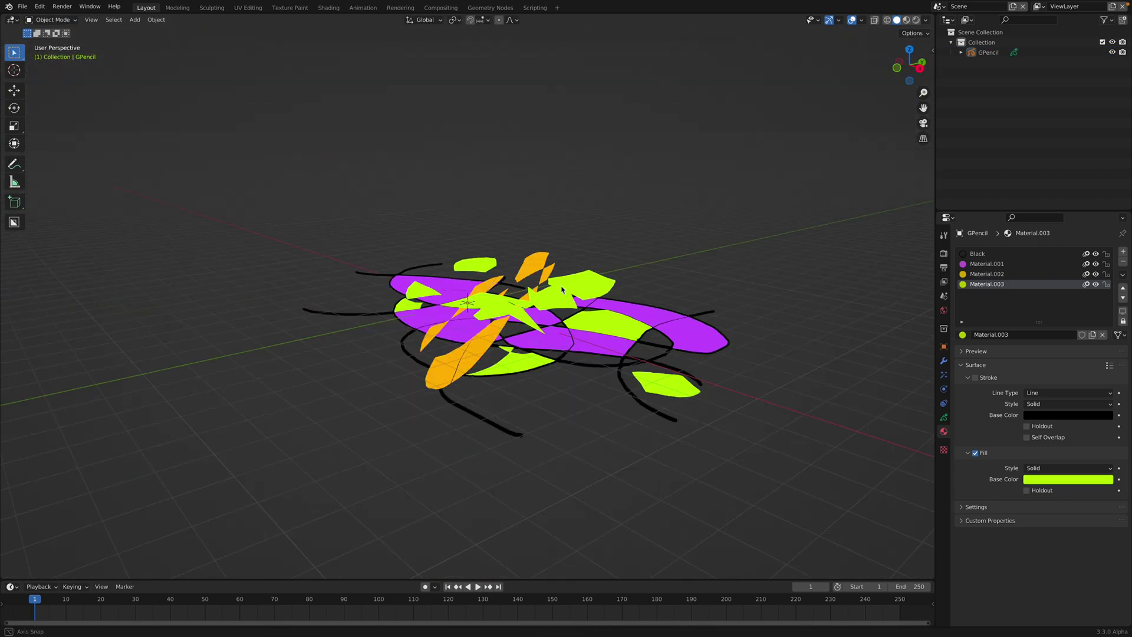
pyautogui.moveTo(562, 289)
pyautogui.mouseDown(button='middle')
pyautogui.moveTo(579, 303)
pyautogui.moveTo(567, 251)
pyautogui.moveTo(659, 290)
pyautogui.moveTo(714, 293)
pyautogui.mouseUp(button='middle')
# Toggle the visibility of Material.003, Material.002 and Material.001 off and on to compare their fills
pyautogui.click(1095, 284)
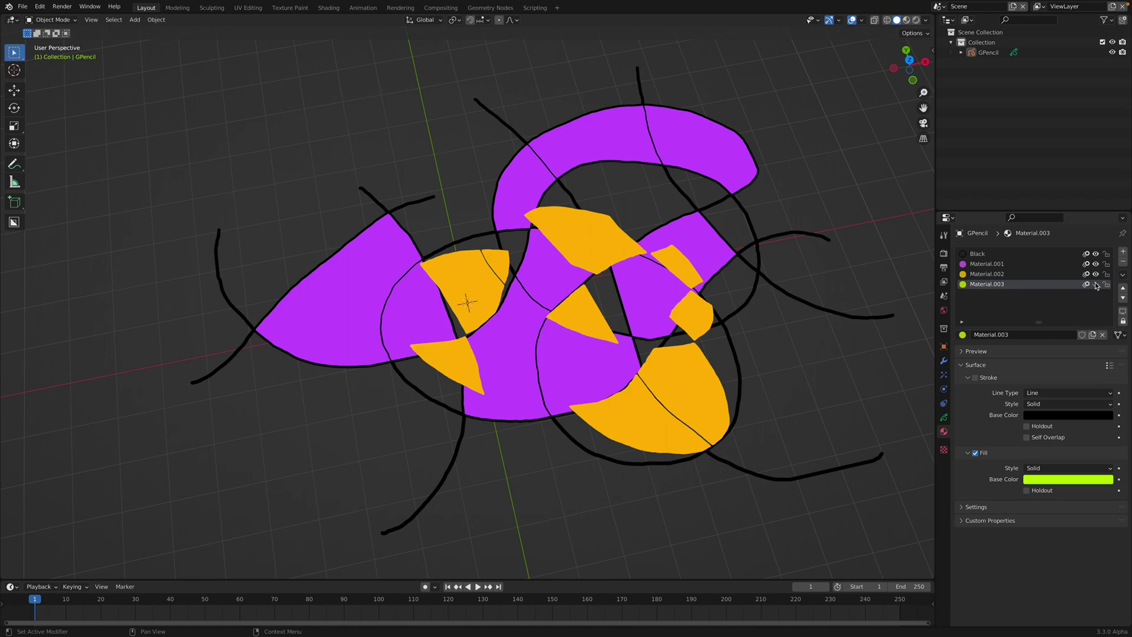
pyautogui.click(1095, 284)
pyautogui.click(1095, 274)
pyautogui.click(1095, 274)
pyautogui.click(1096, 264)
pyautogui.click(1096, 264)
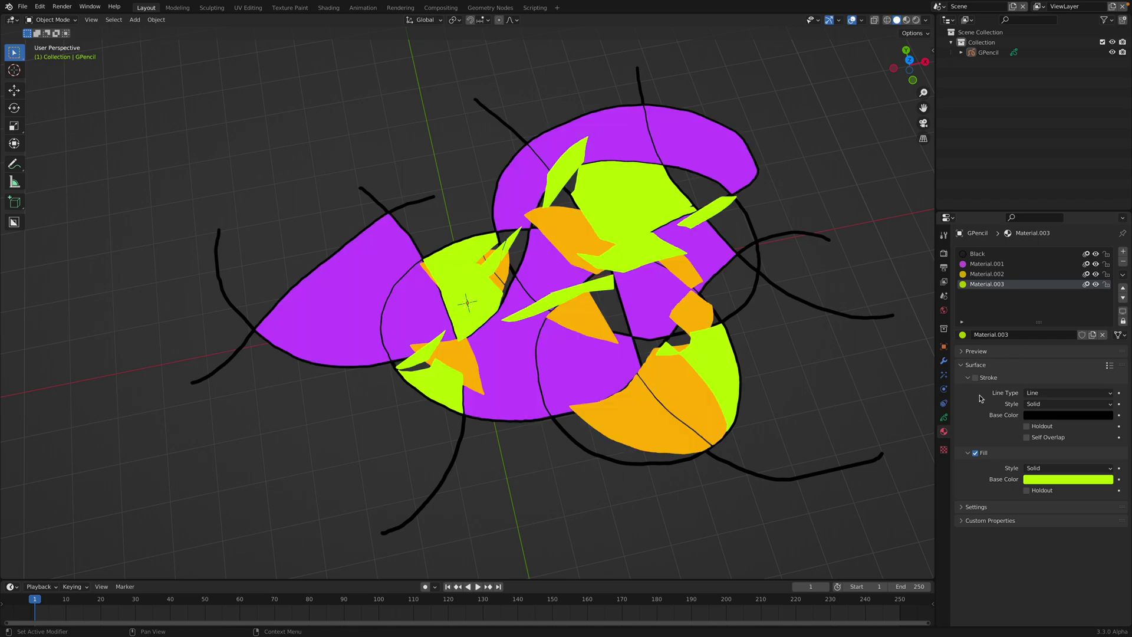
# Toggle the visibility of GP_Layer.002, GP_Layer.001 and GP_Layer off and on to check what each layer contains
pyautogui.click(944, 417)
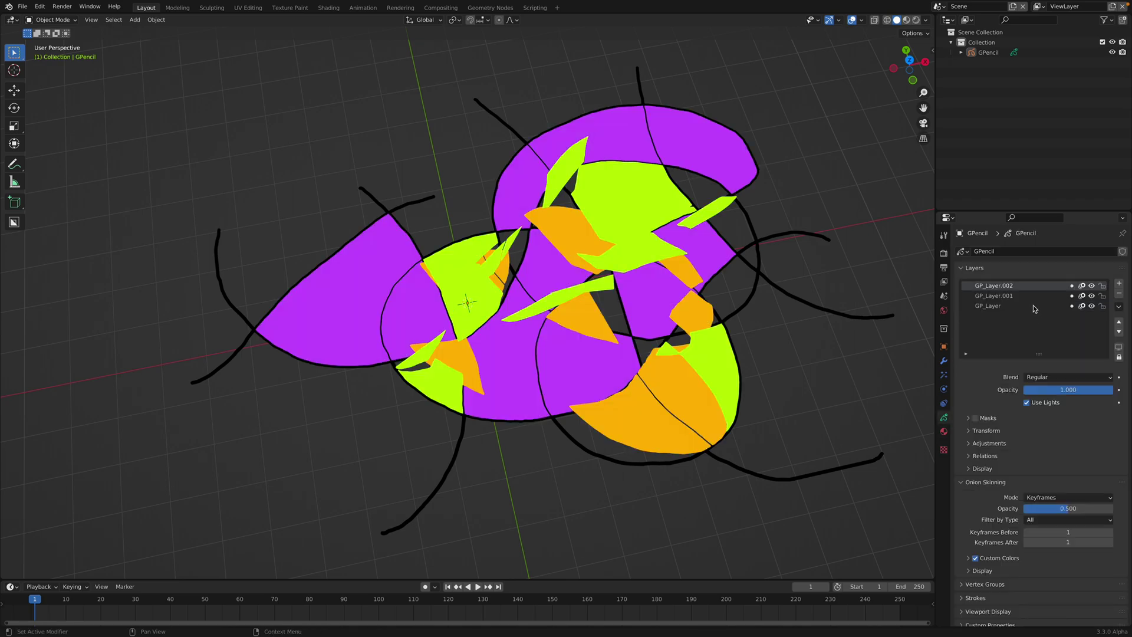
pyautogui.click(1090, 288)
pyautogui.click(1091, 287)
pyautogui.click(1091, 296)
pyautogui.click(1091, 296)
pyautogui.click(1091, 296)
pyautogui.click(1091, 295)
pyautogui.click(1091, 306)
pyautogui.click(1091, 306)
pyautogui.click(1091, 306)
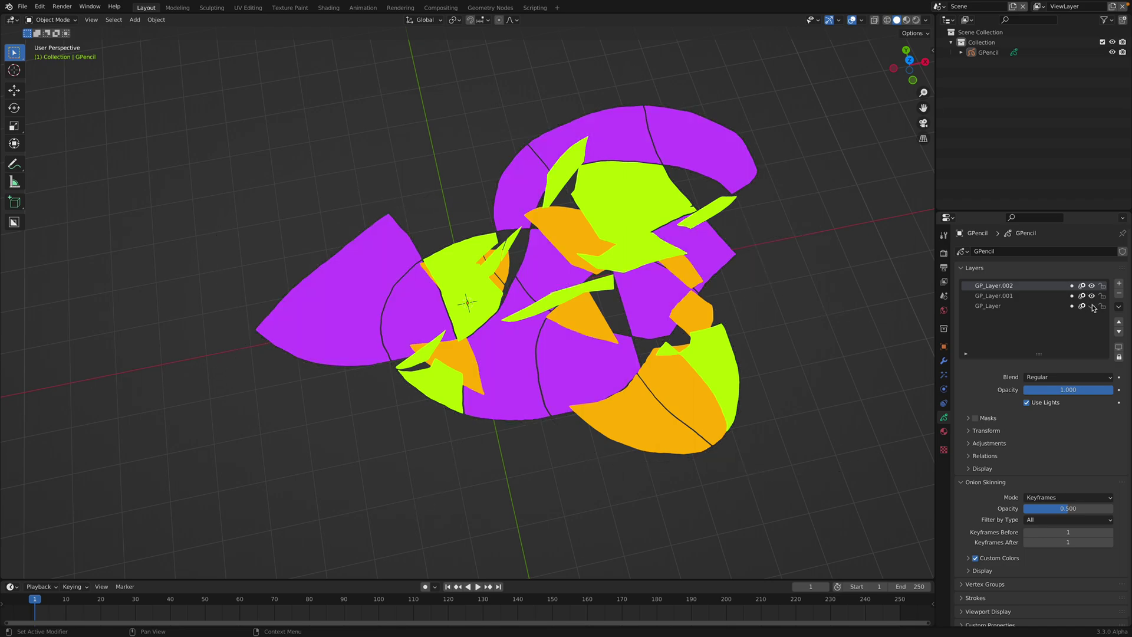
pyautogui.click(1091, 306)
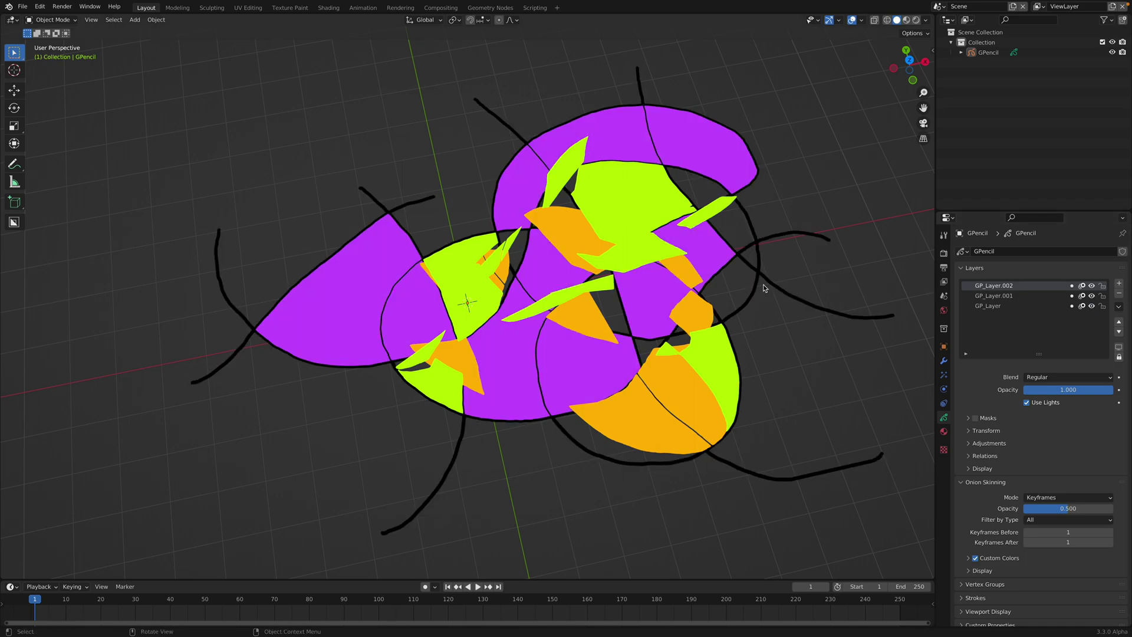
# Save the current state of the drawing to the existing file
pyautogui.scroll(-1, 763, 288)
pyautogui.hotkey('ctrl', 's')
pyautogui.scroll(2, 746, 288)
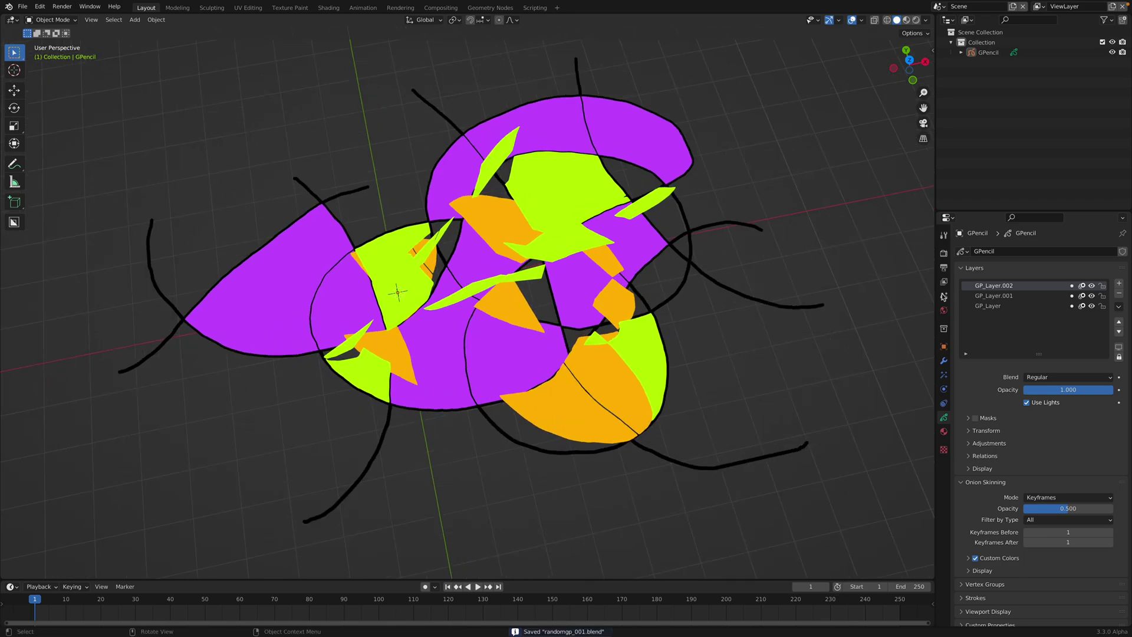
# Hide GP_Layer, the layer holding the black line strokes
pyautogui.click(1091, 306)
pyautogui.click(1091, 306)
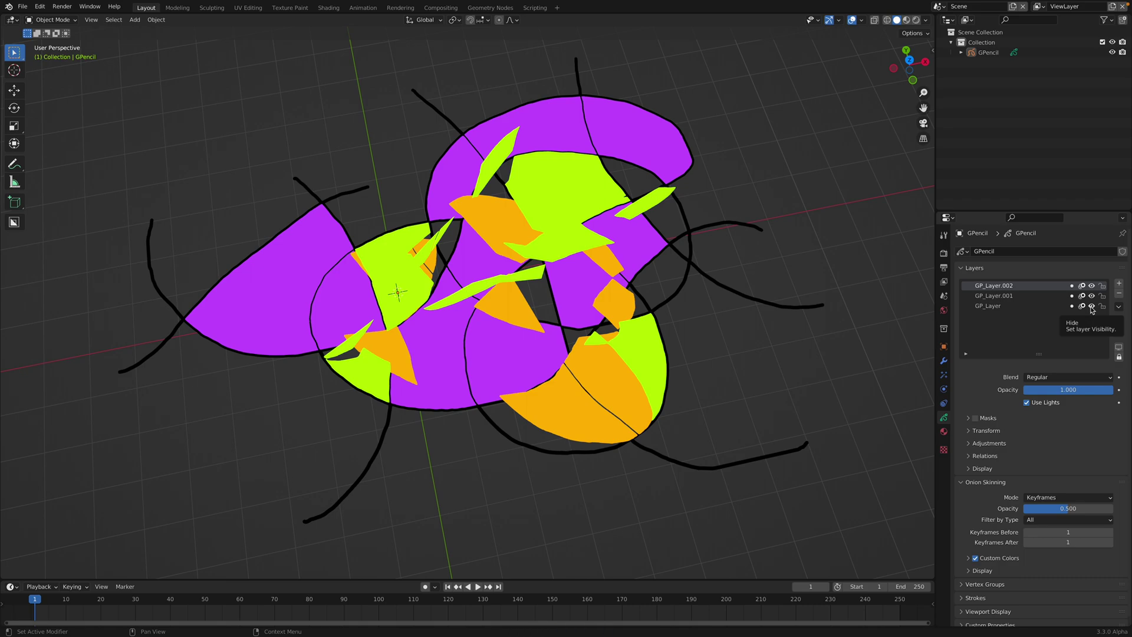
pyautogui.click(1092, 307)
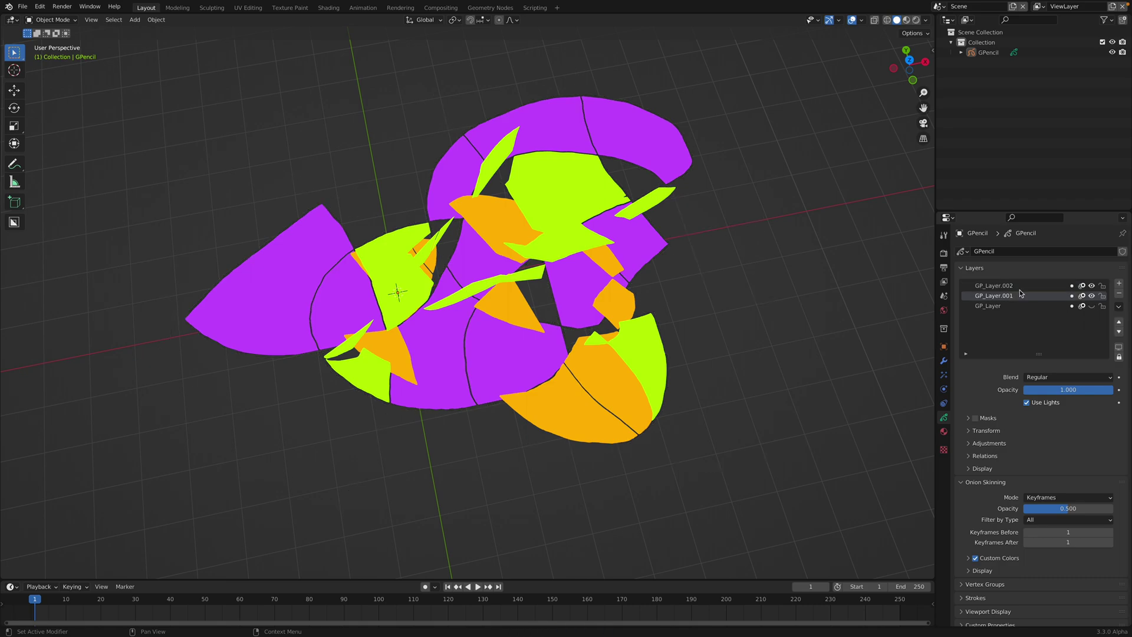
# Convert the GP_Layer.001 layer of the Grease Pencil object to a Bezier curve
pyautogui.click(1019, 294)
pyautogui.click(1018, 287)
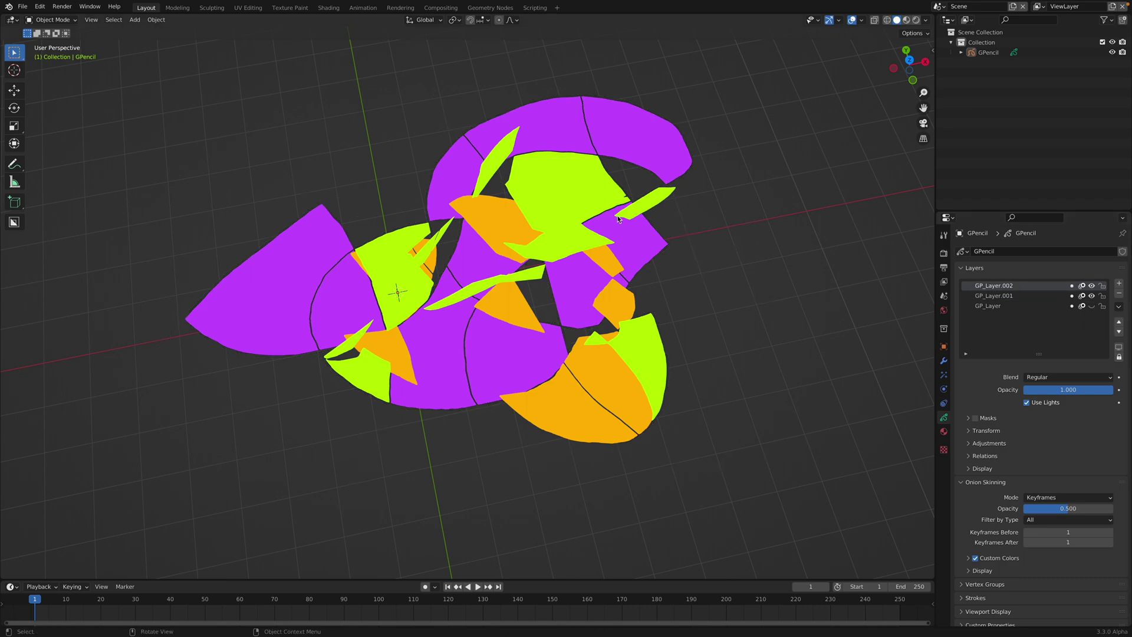
pyautogui.moveTo(861, 277); pyautogui.dragTo(750, 252, button='middle')
pyautogui.click(995, 295)
pyautogui.rightClick(751, 252)
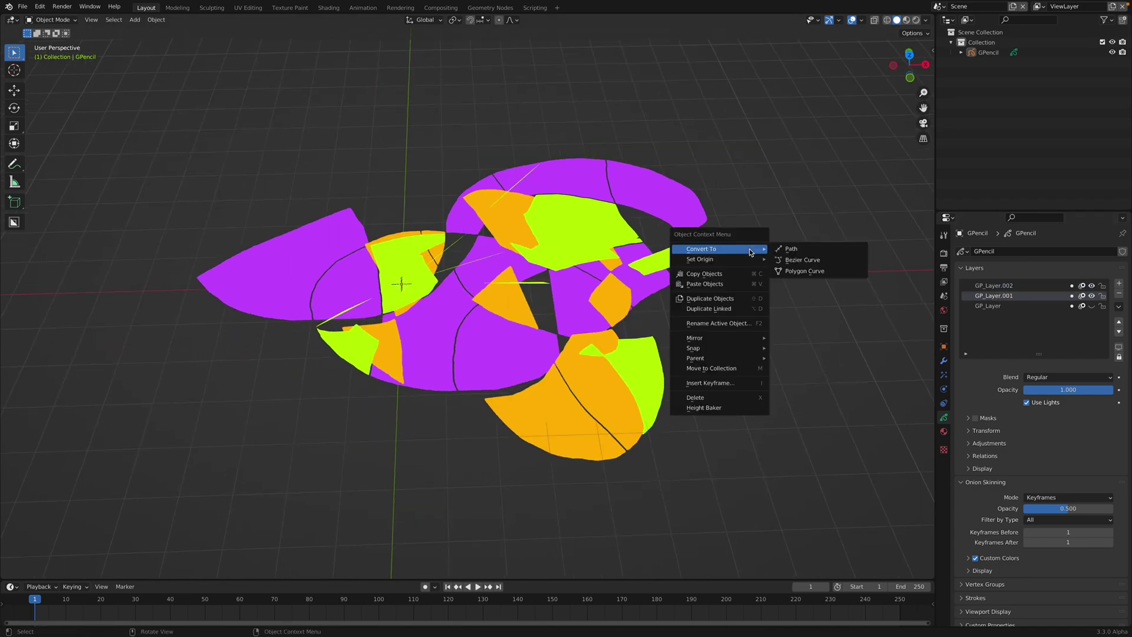
pyautogui.click(793, 262)
# Move the curve made from GP_Layer.001 along the negative X axis, clear of the filled drawing
pyautogui.moveTo(794, 259); pyautogui.dragTo(624, 299, button='middle')
pyautogui.press('g')
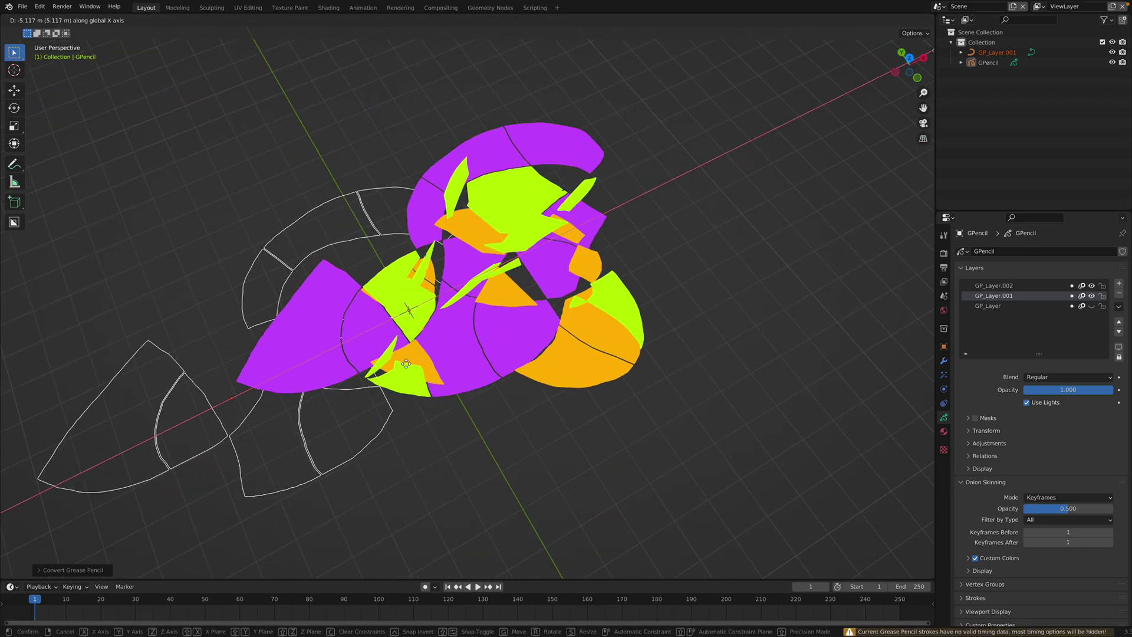
pyautogui.click(469, 344)
pyautogui.scroll(-3, 469, 344)
pyautogui.press('g')
pyautogui.keyDown('shift'); pyautogui.moveTo(469, 344); pyautogui.dragTo(521, 313, button='middle'); pyautogui.keyUp('shift')
pyautogui.press('x')
pyautogui.click(377, 389)
pyautogui.scroll(2, 521, 313)
# Convert the GP_Layer.002 layer of the Grease Pencil object to a Bezier curve
pyautogui.click(1048, 287)
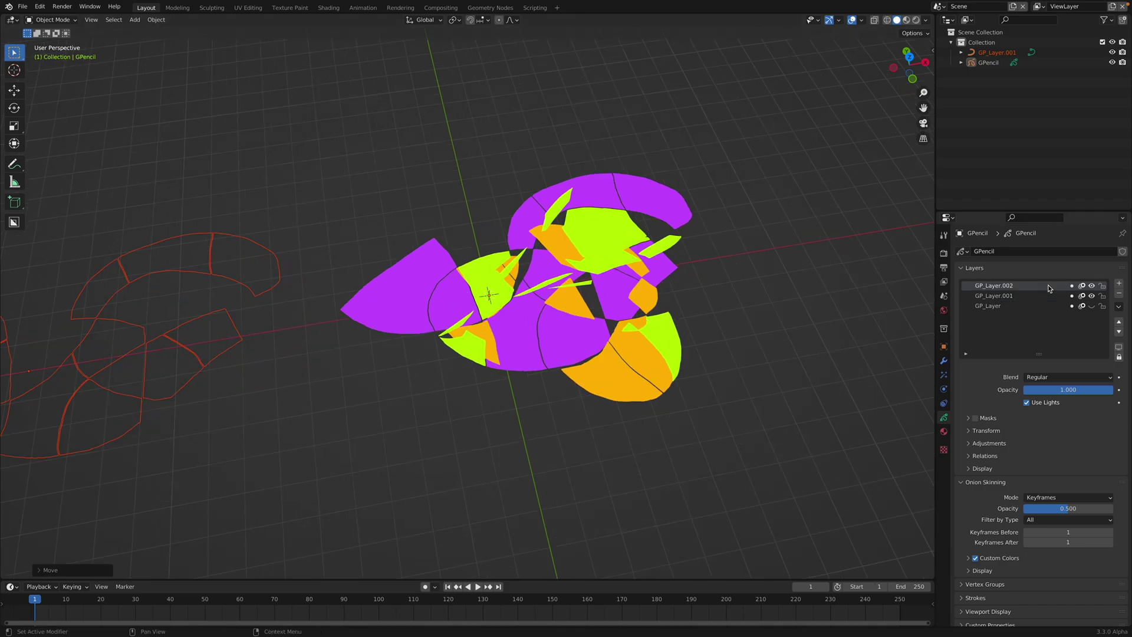
pyautogui.rightClick(1043, 288)
pyautogui.press('Escape')
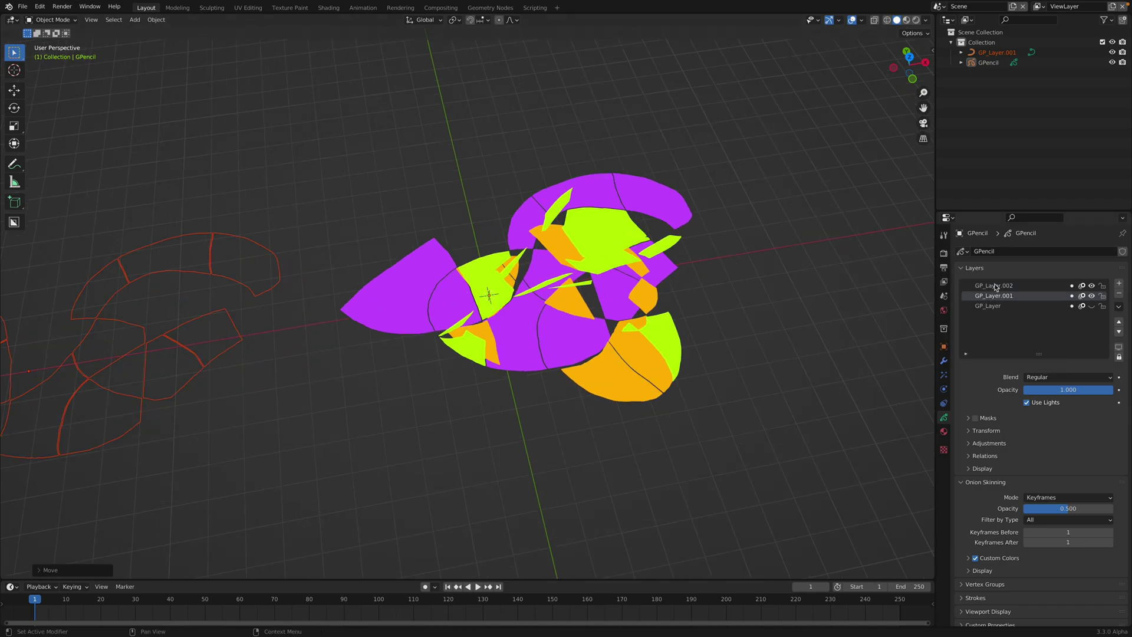
pyautogui.rightClick(756, 177)
pyautogui.moveTo(755, 177)
pyautogui.click(800, 187)
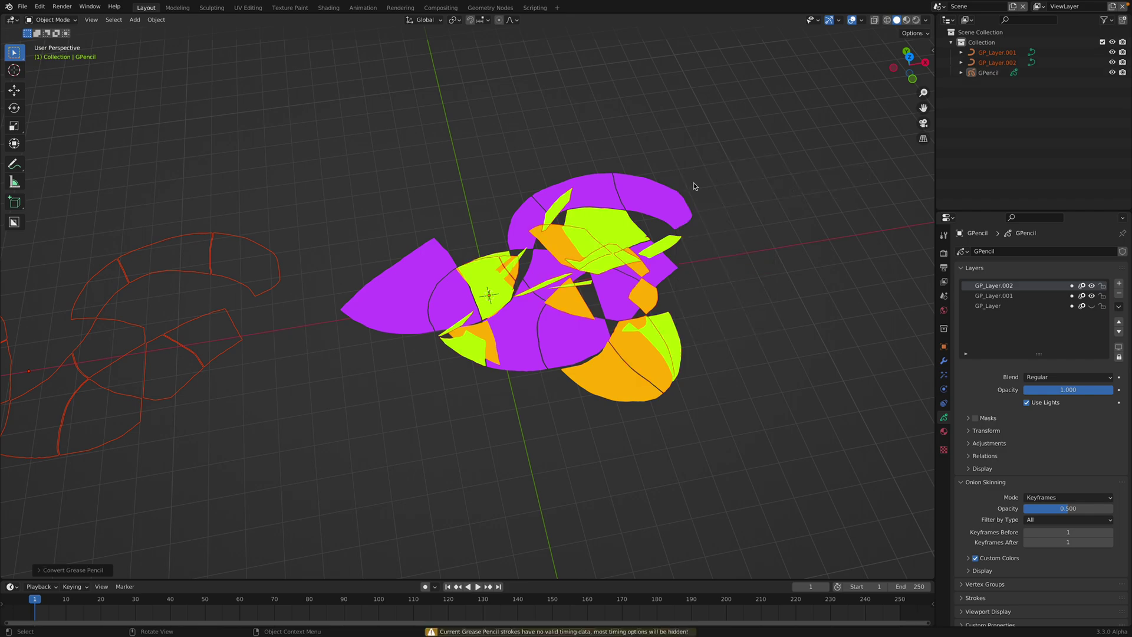
# Move the converted curves along the positive X axis until the GP_Layer.002 curve is clear of the filled drawing
pyautogui.scroll(-3, 696, 184)
pyautogui.press('g')
pyautogui.press('x')
pyautogui.click(729, 220)
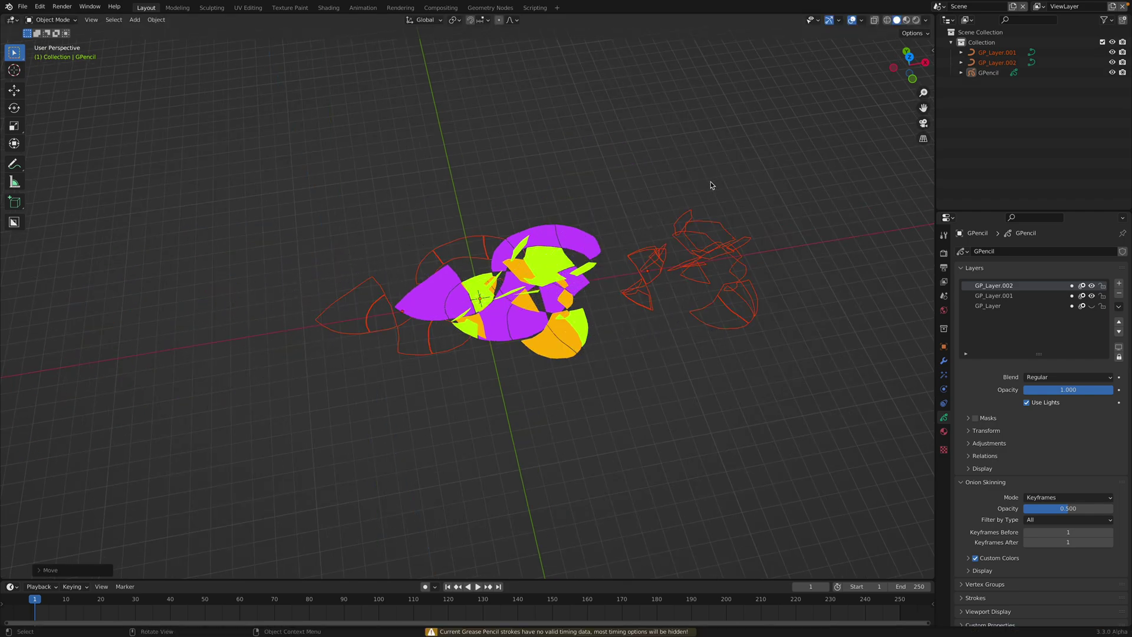
# Move only the GP_Layer.001 curve in the negative X direction until it no longer overlaps the drawing
pyautogui.click(720, 223)
pyautogui.click(669, 226)
pyautogui.click(480, 237)
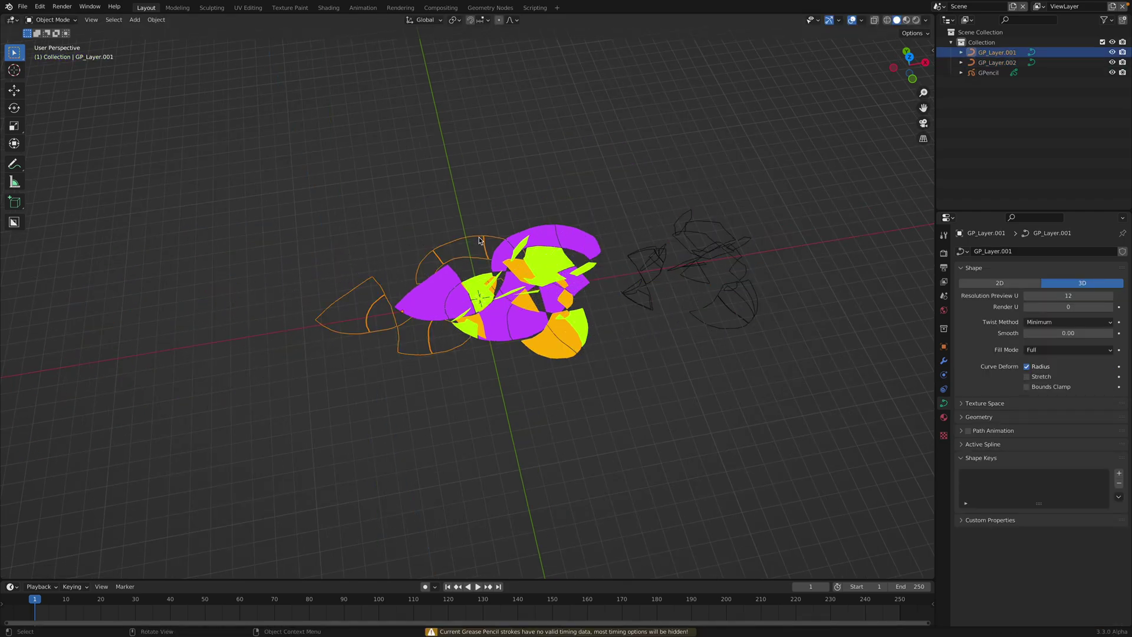
pyautogui.press('g')
pyautogui.moveTo(564, 239); pyautogui.dragTo(495, 250, button='middle')
pyautogui.click(417, 262)
# Select the GP_Layer.002 curve and hide the original GPencil object in the viewport
pyautogui.click(695, 232)
pyautogui.moveTo(698, 240)
pyautogui.mouseDown(button='middle')
pyautogui.moveTo(690, 270)
pyautogui.moveTo(682, 242)
pyautogui.mouseUp(button='middle')
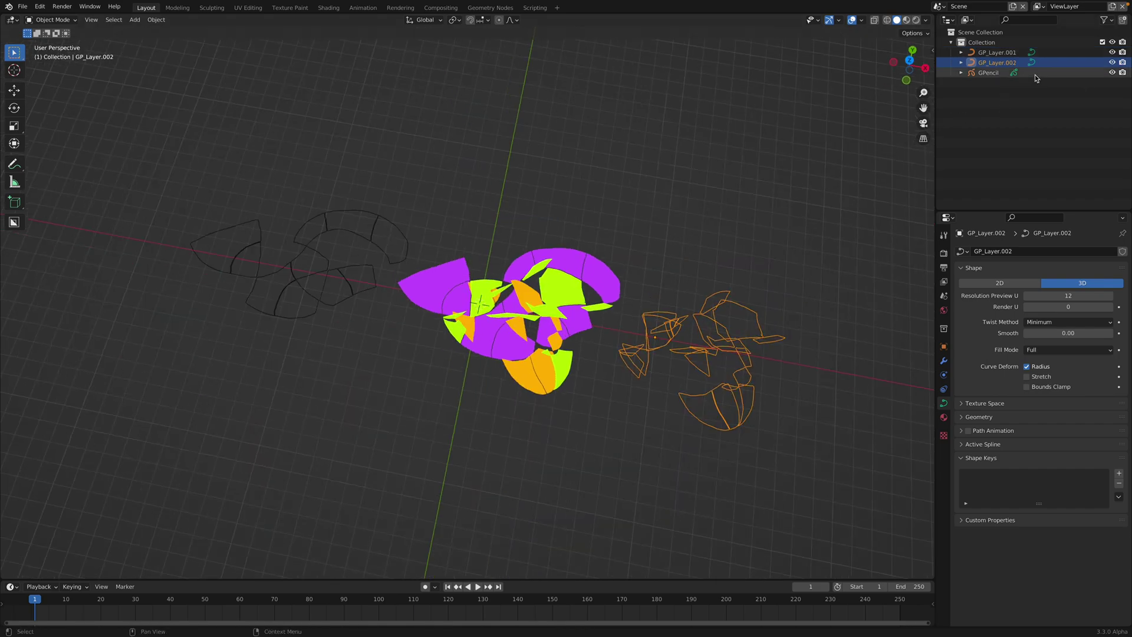
pyautogui.click(1111, 73)
pyautogui.moveTo(742, 259); pyautogui.dragTo(774, 236, button='middle')
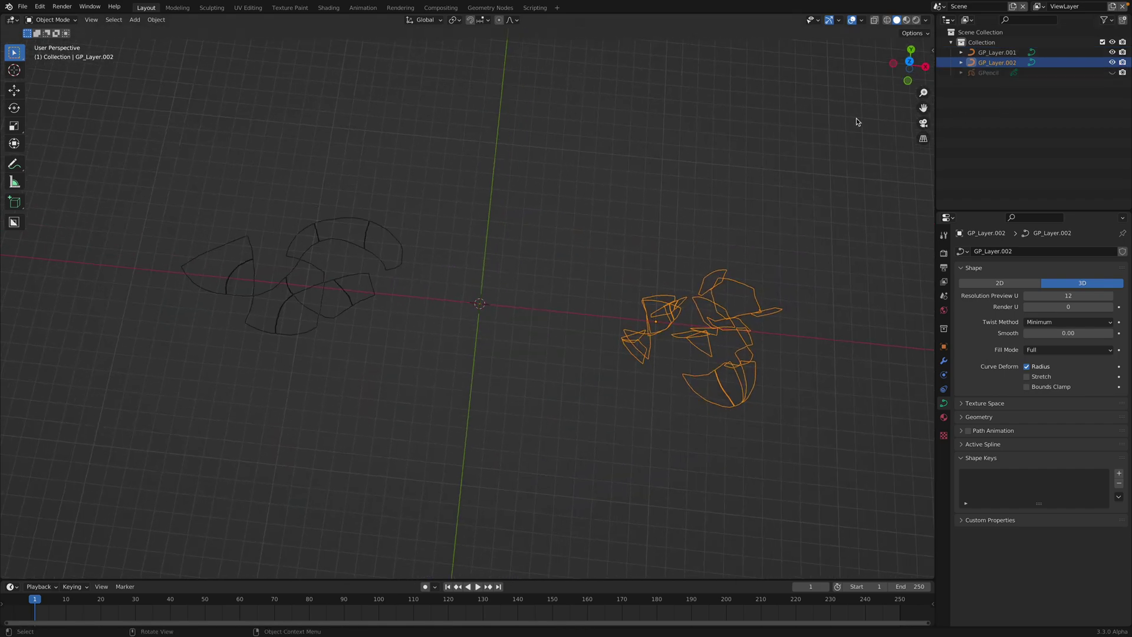
# From the top view, move the GP_Layer.002 curve along X back toward the world origin
pyautogui.click(910, 60)
pyautogui.click(765, 214)
pyautogui.click(745, 258)
pyautogui.press('g')
pyautogui.press('x')
pyautogui.click(594, 265)
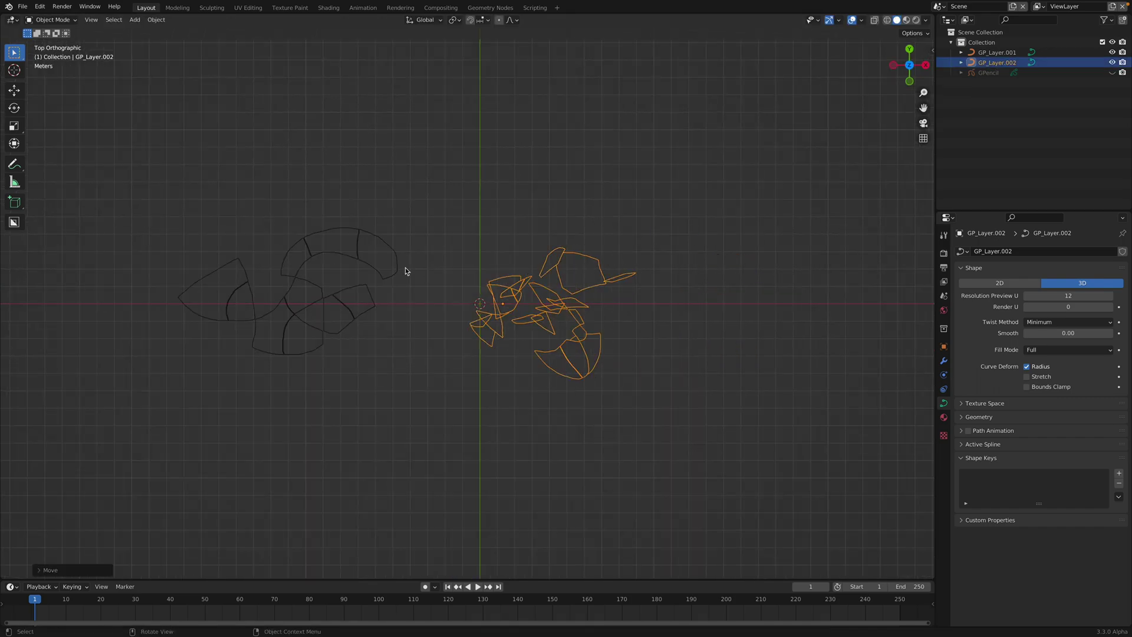
# Select the GP_Layer.001 curve and save the file
pyautogui.click(398, 266)
pyautogui.click(482, 254)
pyautogui.moveTo(483, 253); pyautogui.dragTo(521, 247, button='middle')
pyautogui.hotkey('ctrl', 's')
pyautogui.click(490, 289)
pyautogui.click(909, 54)
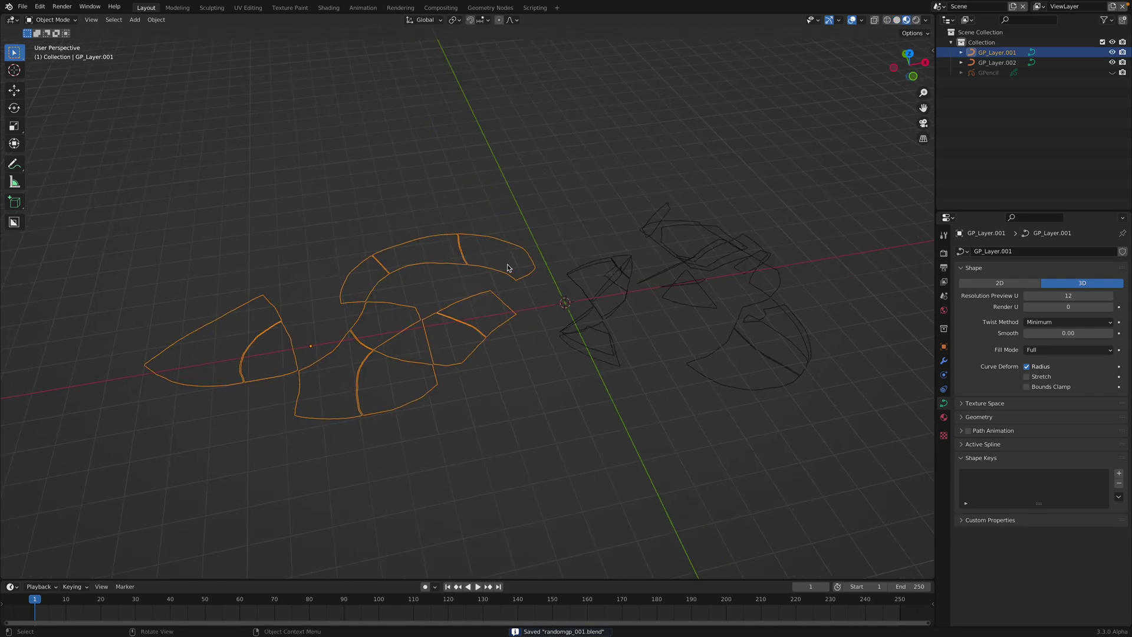
# Examine the splines of the GP_Layer.001 curve up close and in Edit Mode, and return to Object Mode
pyautogui.moveTo(524, 262); pyautogui.dragTo(514, 262, button='middle')
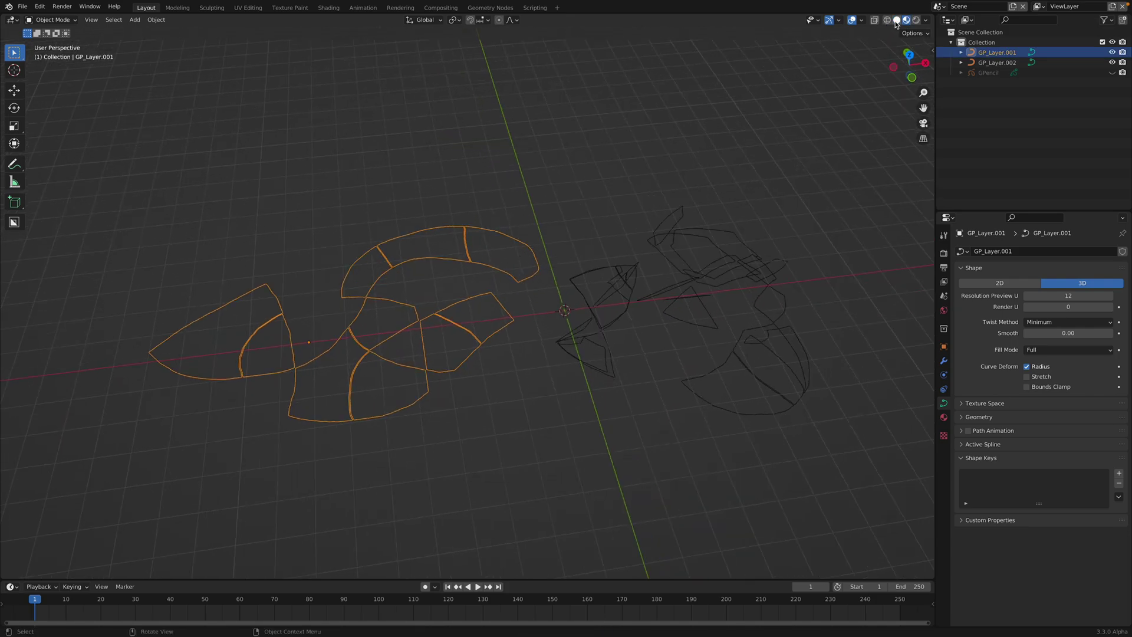
pyautogui.scroll(3, 456, 277)
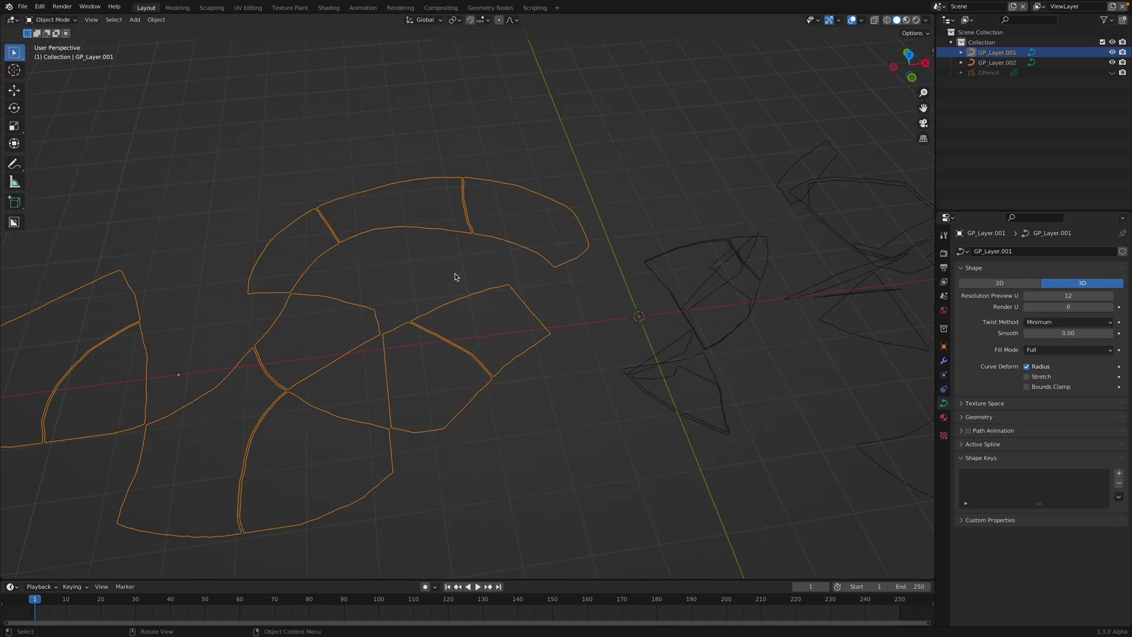
pyautogui.scroll(-2, 455, 277)
pyautogui.press('Tab')
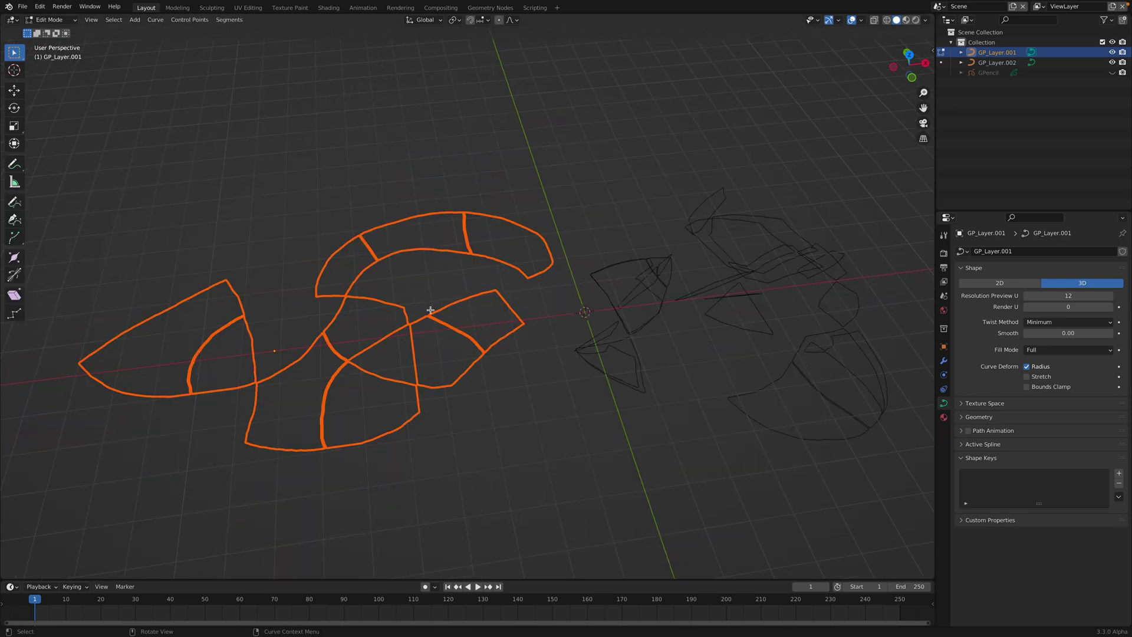
pyautogui.press('Tab')
pyautogui.moveTo(596, 283); pyautogui.dragTo(622, 273, button='middle')
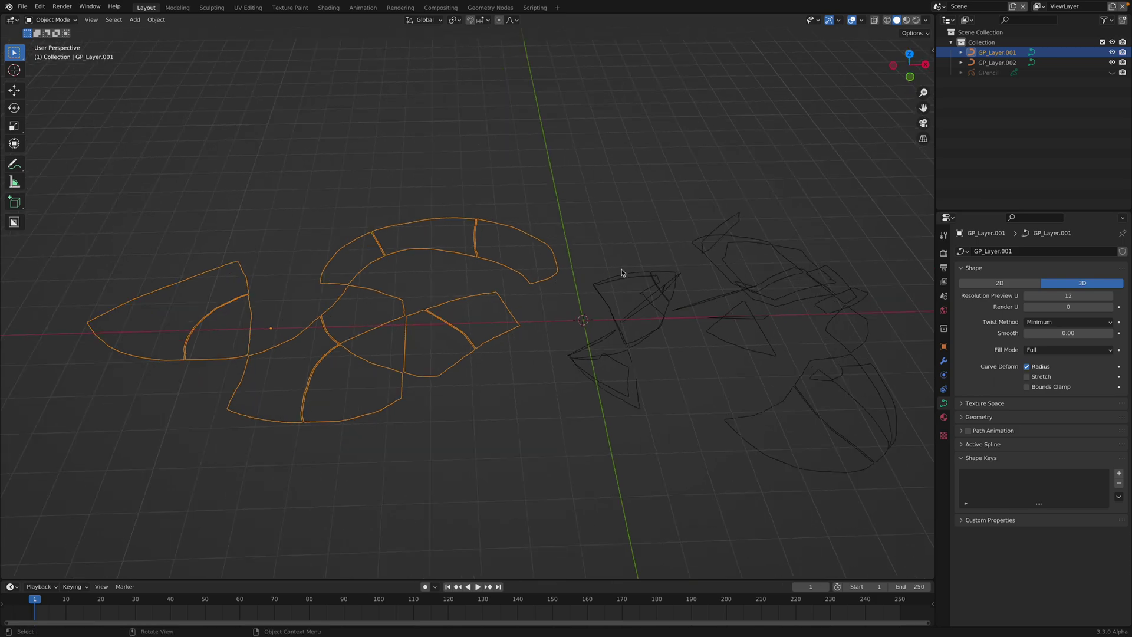
# Split the 3D viewport into two stacked areas and create a new geometry node tree for GP_Layer.001 in the upper one
pyautogui.moveTo(930, 15); pyautogui.dragTo(362, 257)
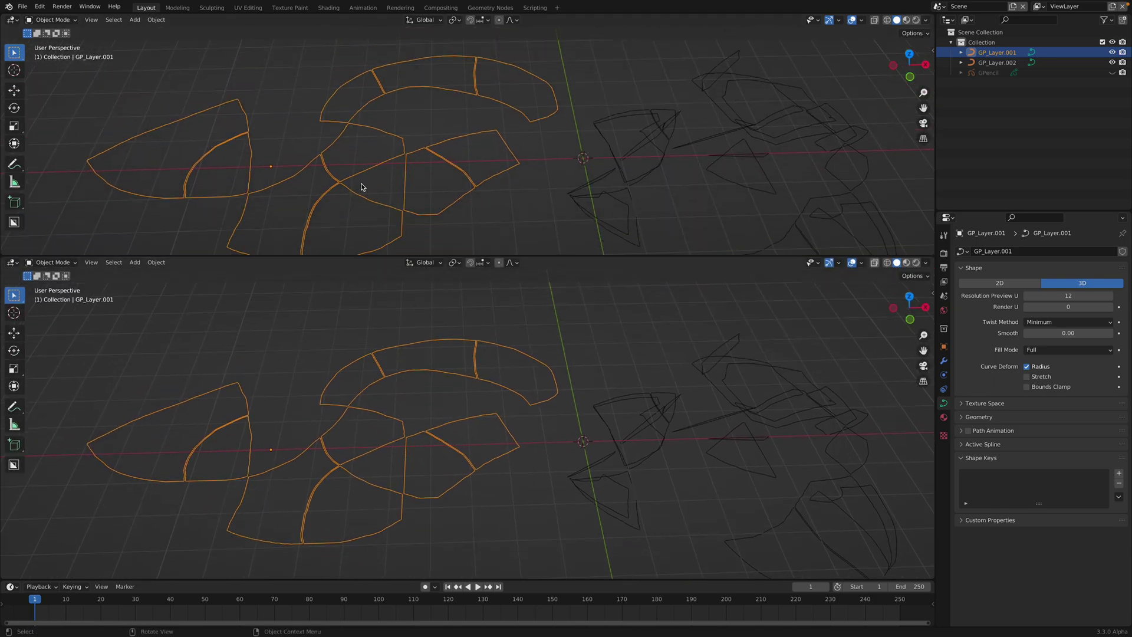
pyautogui.click(11, 19)
pyautogui.click(71, 109)
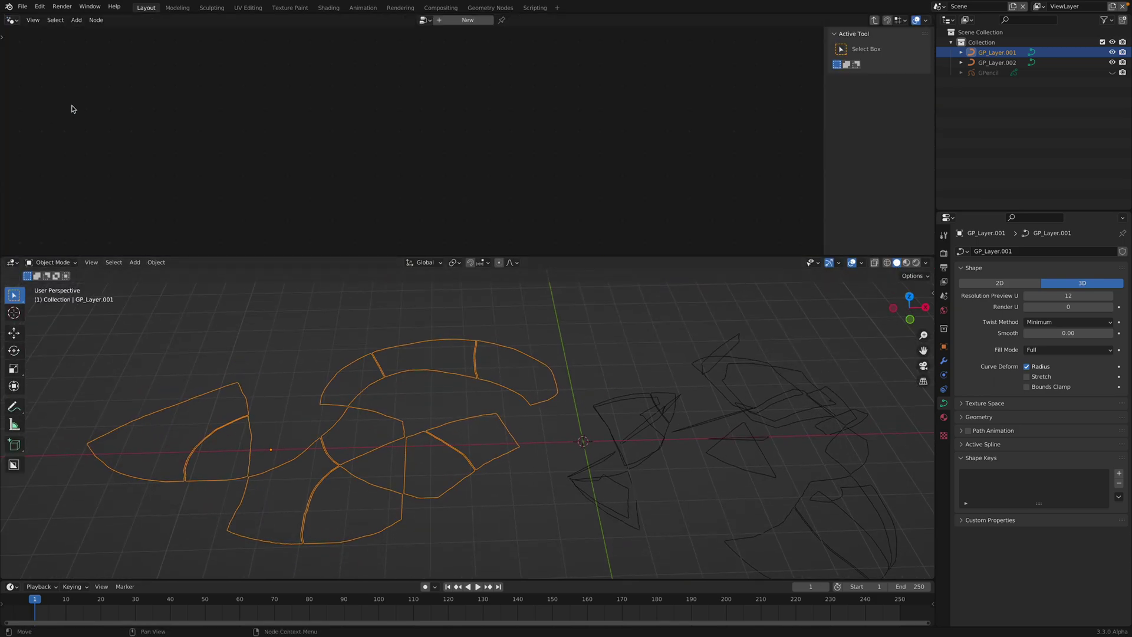
pyautogui.click(457, 19)
pyautogui.press('Home')
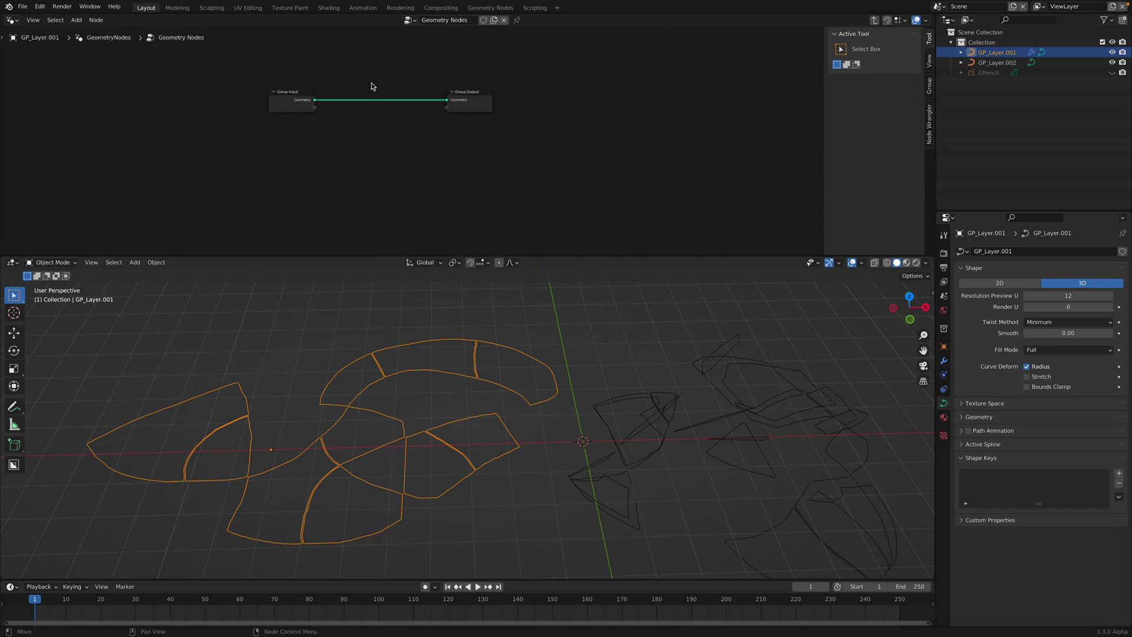
# Insert a Resample Curve node between Group Input and Group Output, in Length mode with a length of 0.14 m
pyautogui.hotkey('shift', 'a')
pyautogui.write('resample')
pyautogui.press('Return')
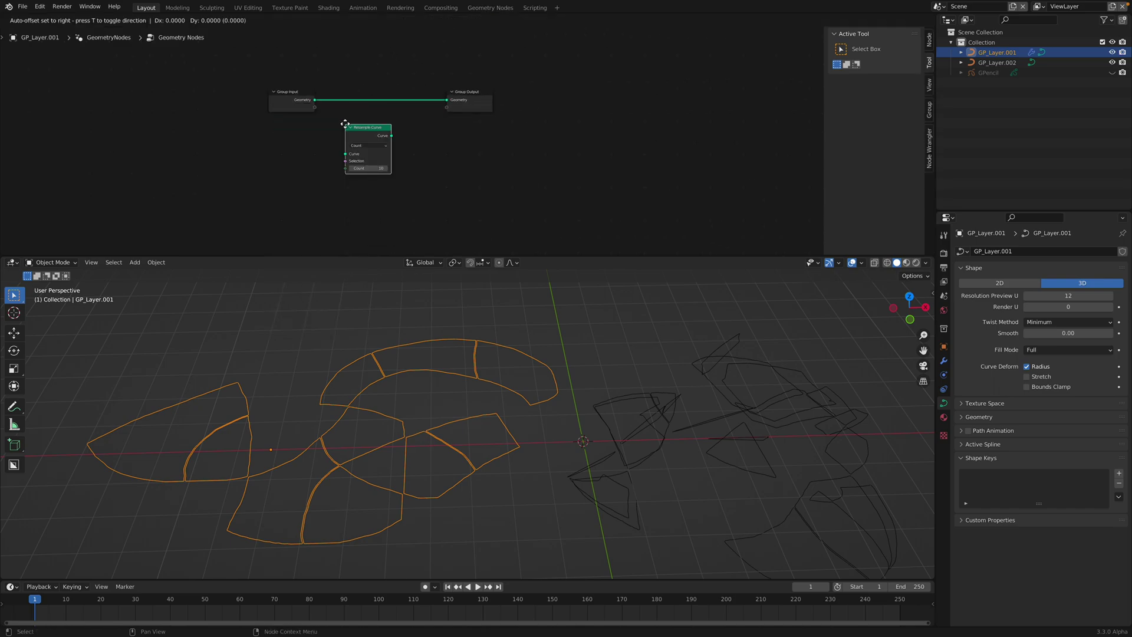
pyautogui.click(354, 103)
pyautogui.scroll(1, 353, 104)
pyautogui.click(375, 102)
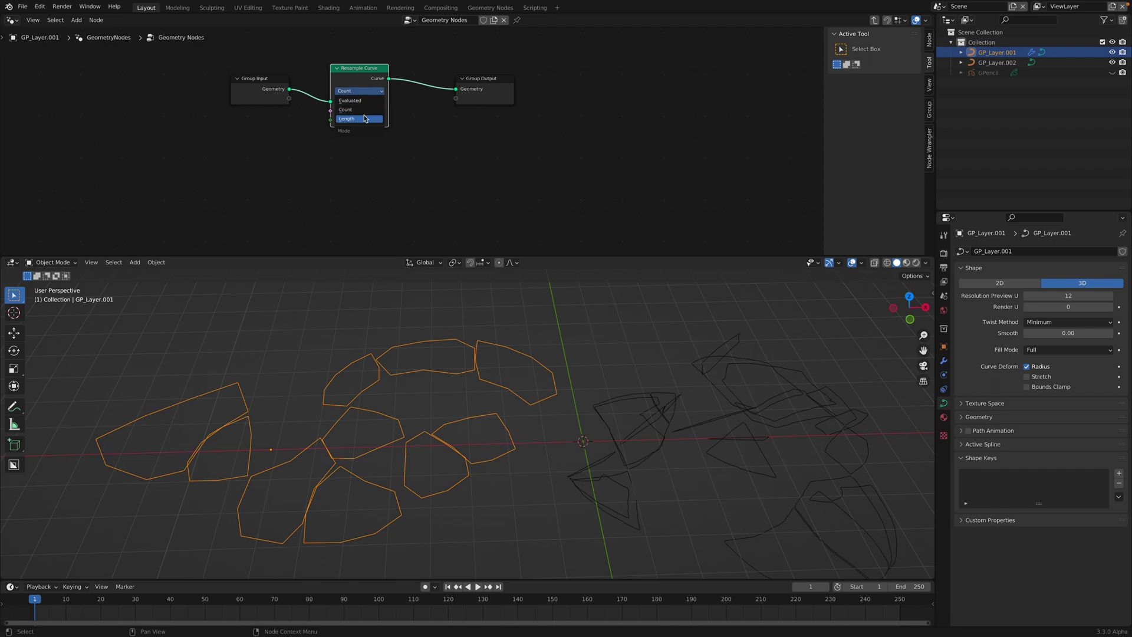
pyautogui.click(365, 118)
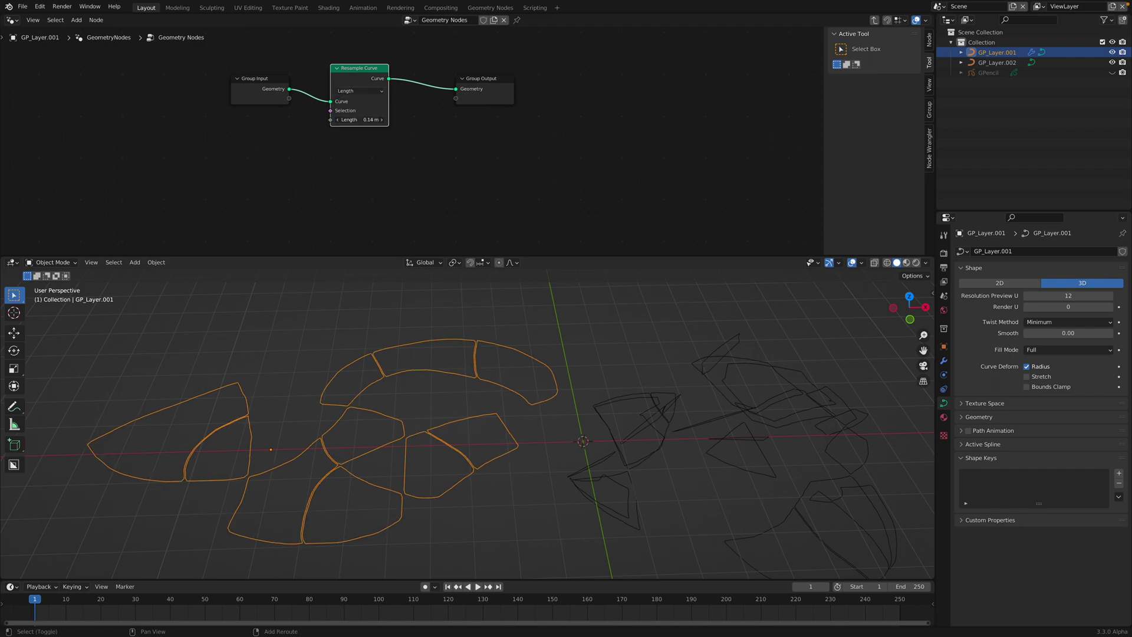
# Save the file and switch the 3D viewport to wireframe shading
pyautogui.moveTo(518, 425)
pyautogui.mouseDown(button='middle')
pyautogui.moveTo(505, 433)
pyautogui.moveTo(499, 422)
pyautogui.mouseUp(button='middle')
pyautogui.hotkey('ctrl', 's')
pyautogui.press('z')
pyautogui.click(470, 428)
pyautogui.scroll(2, 494, 411)
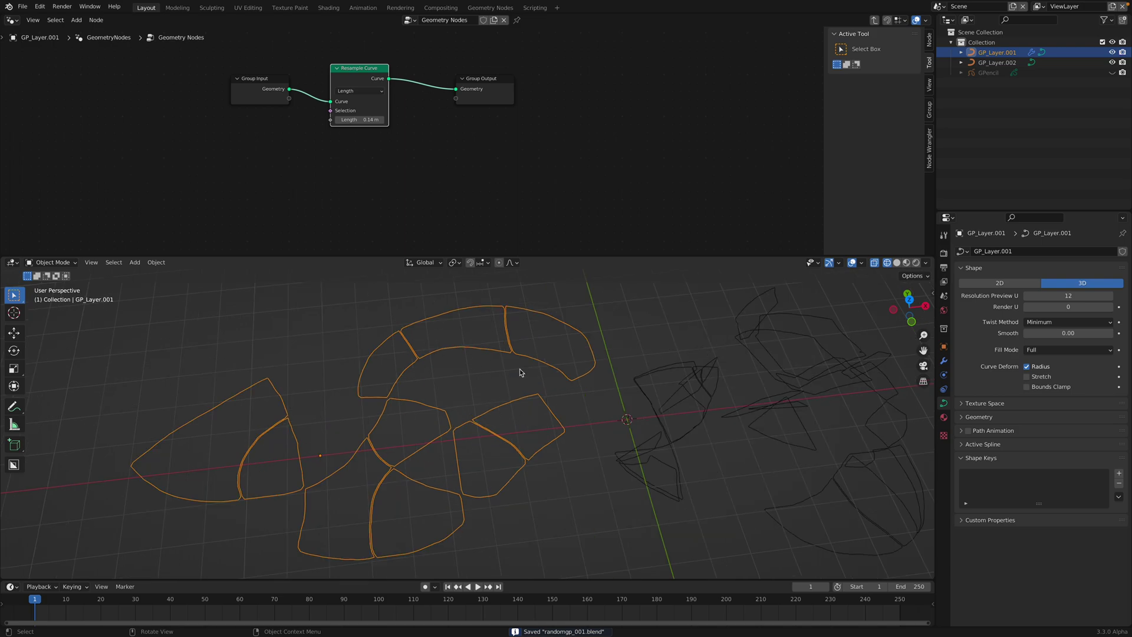
# Move the Group Output node farther from Resample Curve to make room for another node
pyautogui.moveTo(485, 82); pyautogui.dragTo(560, 106)
pyautogui.moveTo(457, 139); pyautogui.dragTo(444, 179, button='middle')
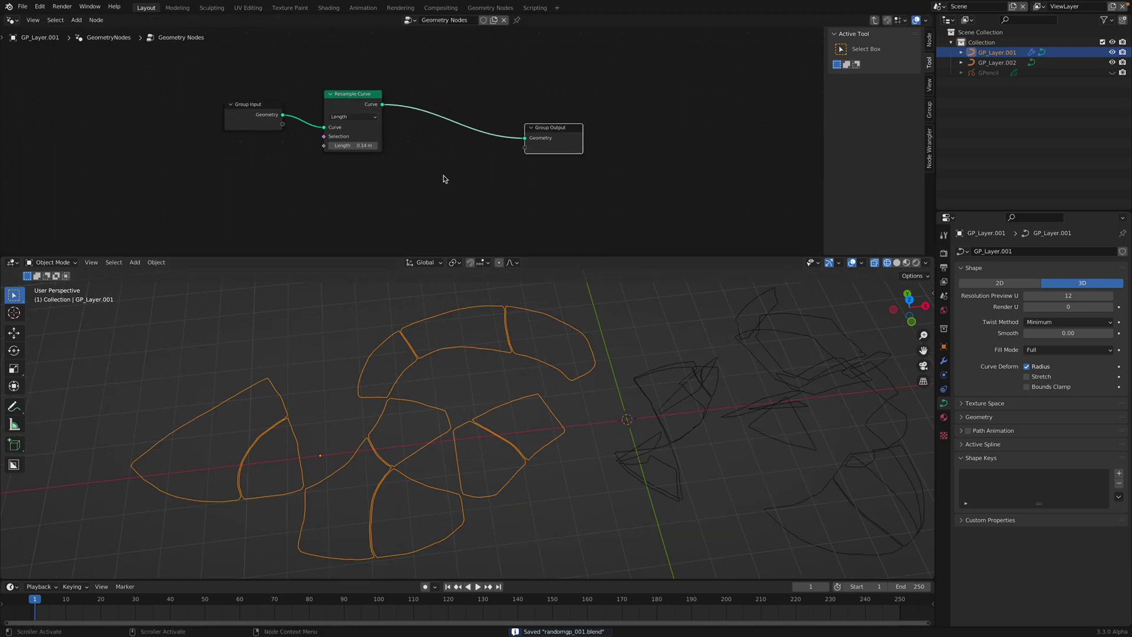
# Try a Curve to Points node between Resample Curve and Group Output, varying its point count
pyautogui.hotkey('shift', 'a')
pyautogui.write('curve')
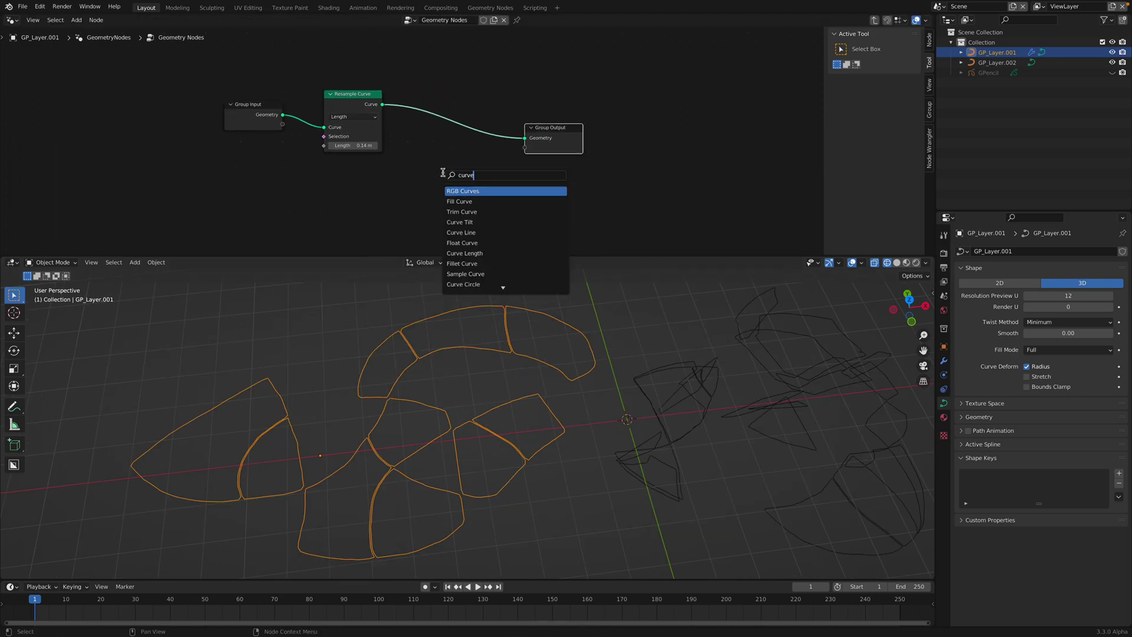
pyautogui.write(' to')
pyautogui.click(467, 201)
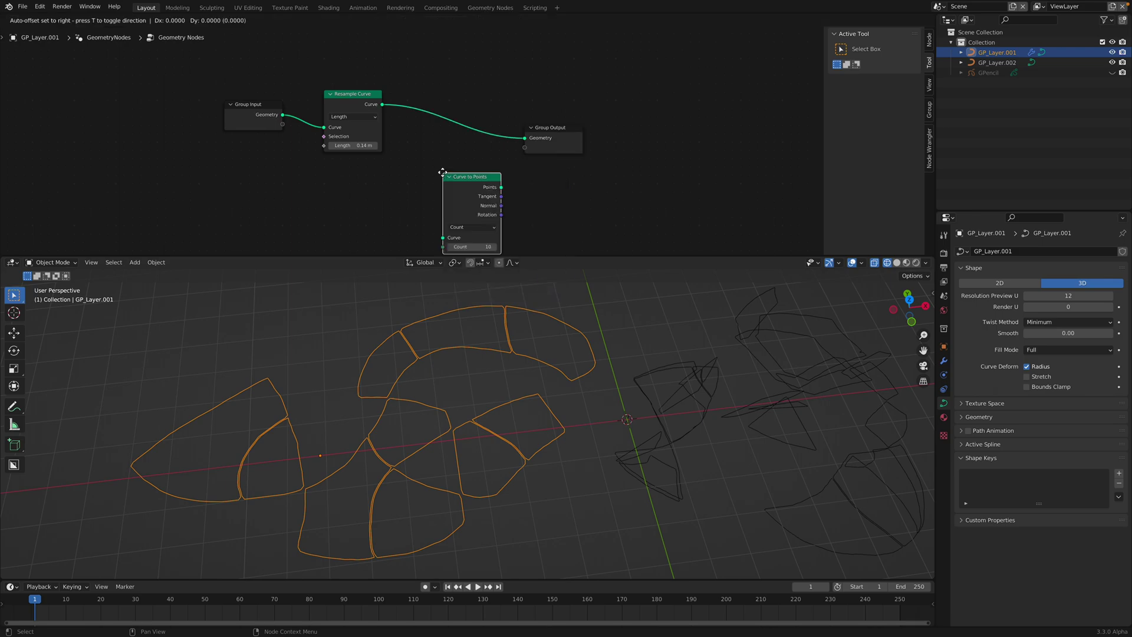
pyautogui.click(442, 127)
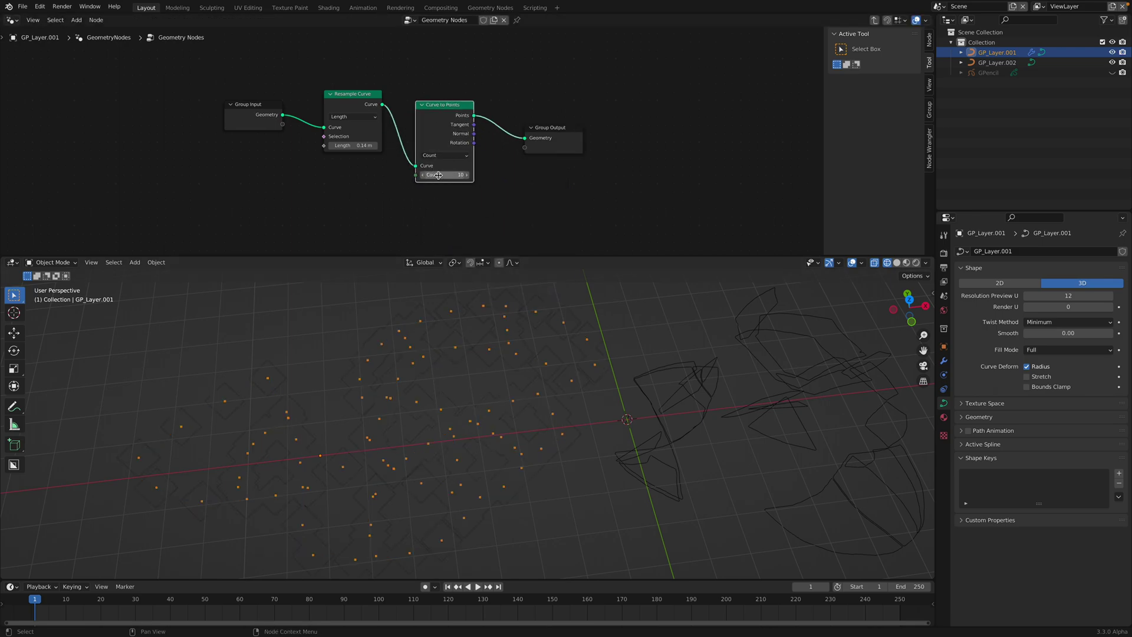
pyautogui.moveTo(442, 174); pyautogui.dragTo(471, 175)
# Reconnect Resample Curve directly to Group Output and delete the Curve to Points node
pyautogui.moveTo(382, 104); pyautogui.dragTo(523, 137)
pyautogui.click(453, 108)
pyautogui.press('x')
# Save the file and insert a Fill Curve node between Resample Curve and Group Output
pyautogui.hotkey('ctrl', 's')
pyautogui.moveTo(512, 351); pyautogui.dragTo(467, 450, button='middle')
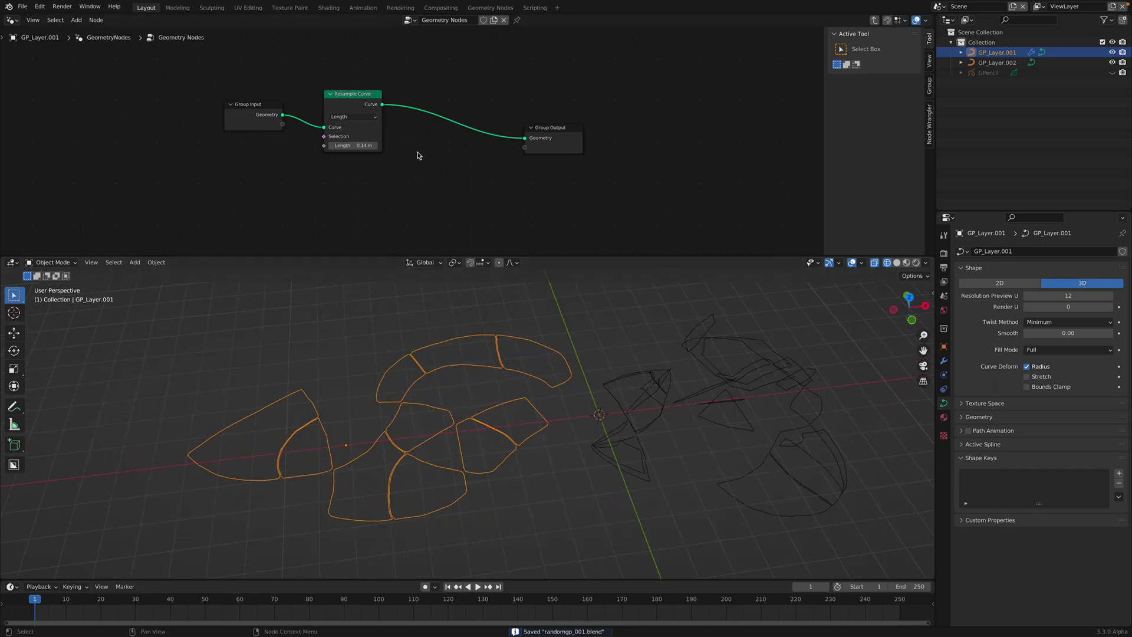
pyautogui.hotkey('shift', 'a')
pyautogui.click(418, 153)
pyautogui.write('fiu')
pyautogui.press('Return')
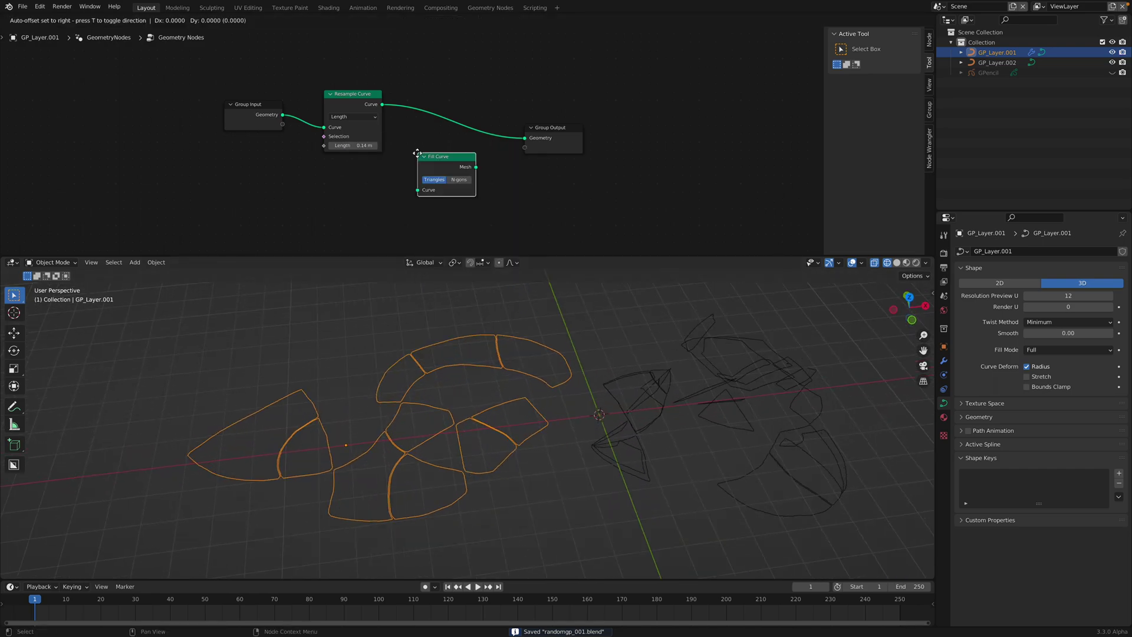
pyautogui.click(430, 123)
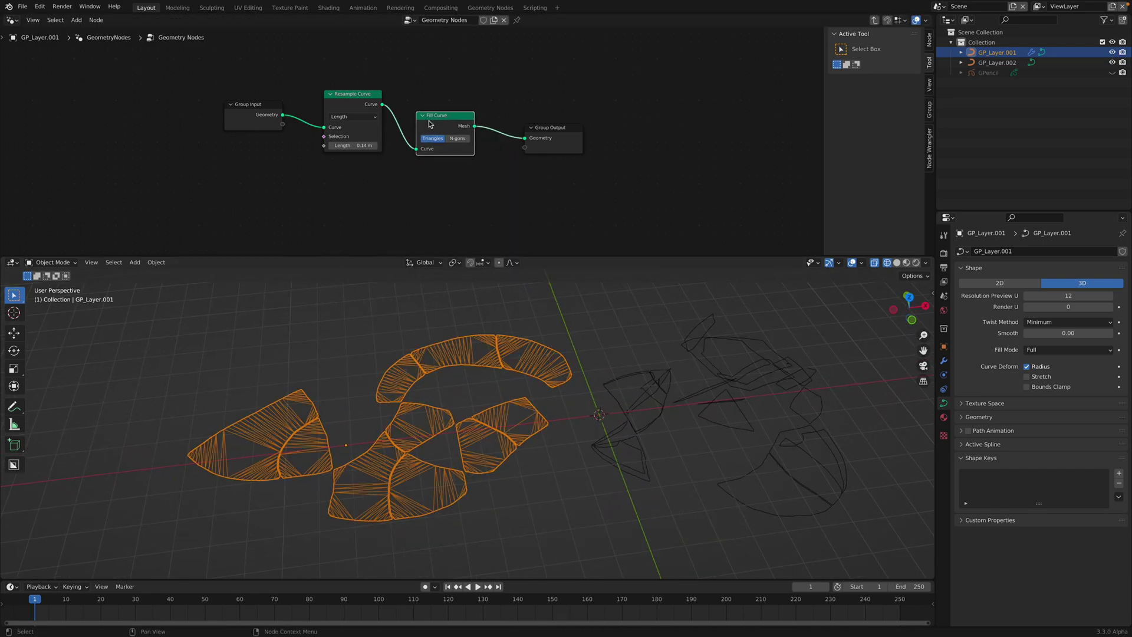
# Set the Fill Curve node to N-gons, checking the filled shapes in solid and wireframe shading
pyautogui.click(897, 262)
pyautogui.moveTo(460, 355); pyautogui.dragTo(468, 352, button='middle')
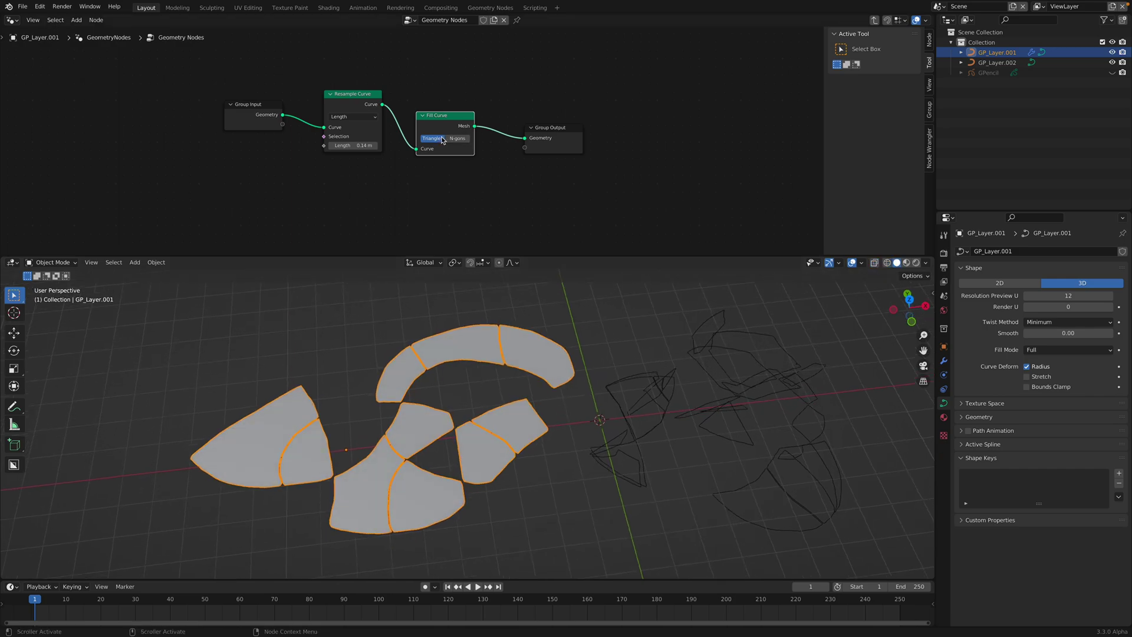
pyautogui.scroll(3, 443, 140)
pyautogui.hotkey('shift', 'z')
pyautogui.moveTo(501, 325)
pyautogui.mouseDown(button='middle')
pyautogui.moveTo(480, 308)
pyautogui.moveTo(464, 338)
pyautogui.moveTo(480, 341)
pyautogui.mouseUp(button='middle')
pyautogui.click(486, 142)
pyautogui.press('z')
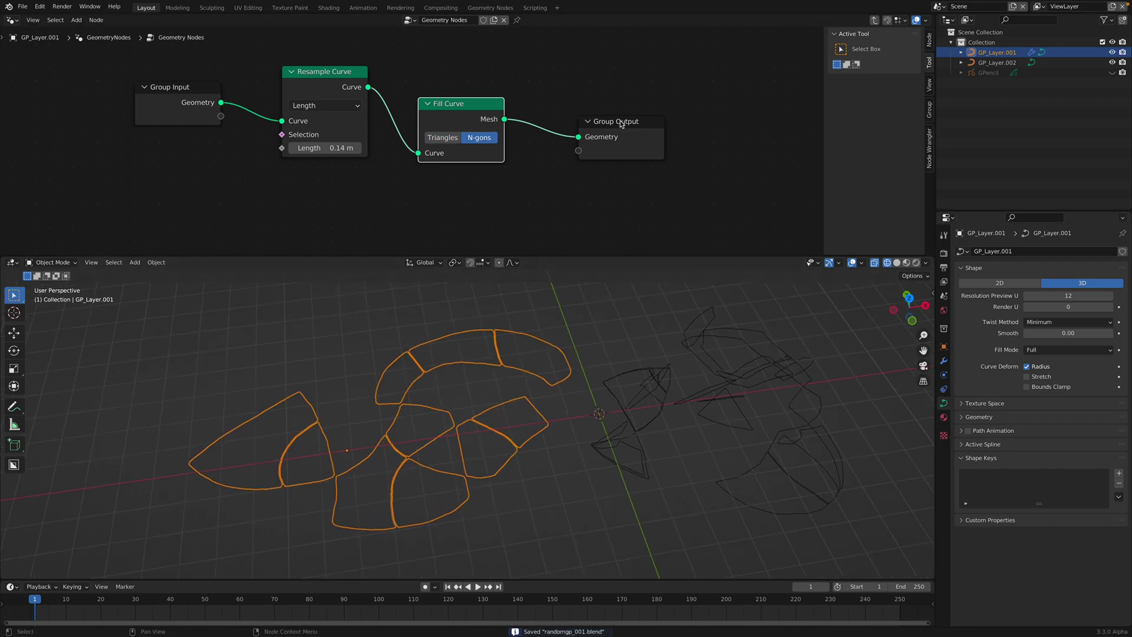
# Insert an Extrude Mesh node between Fill Curve and Group Output
pyautogui.click(621, 124)
pyautogui.hotkey('shift', 'a')
pyautogui.write('ex')
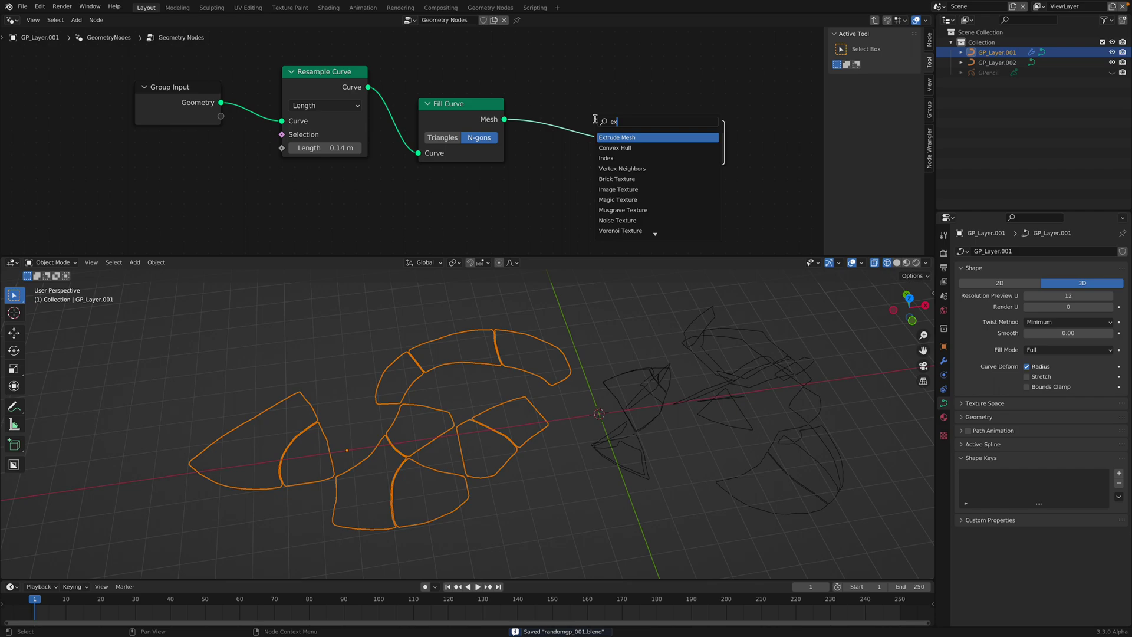
pyautogui.press('Return')
pyautogui.click(589, 127)
# Add a Random Value node below the Fill Curve node
pyautogui.hotkey('shift', 'a')
pyautogui.write('ex')
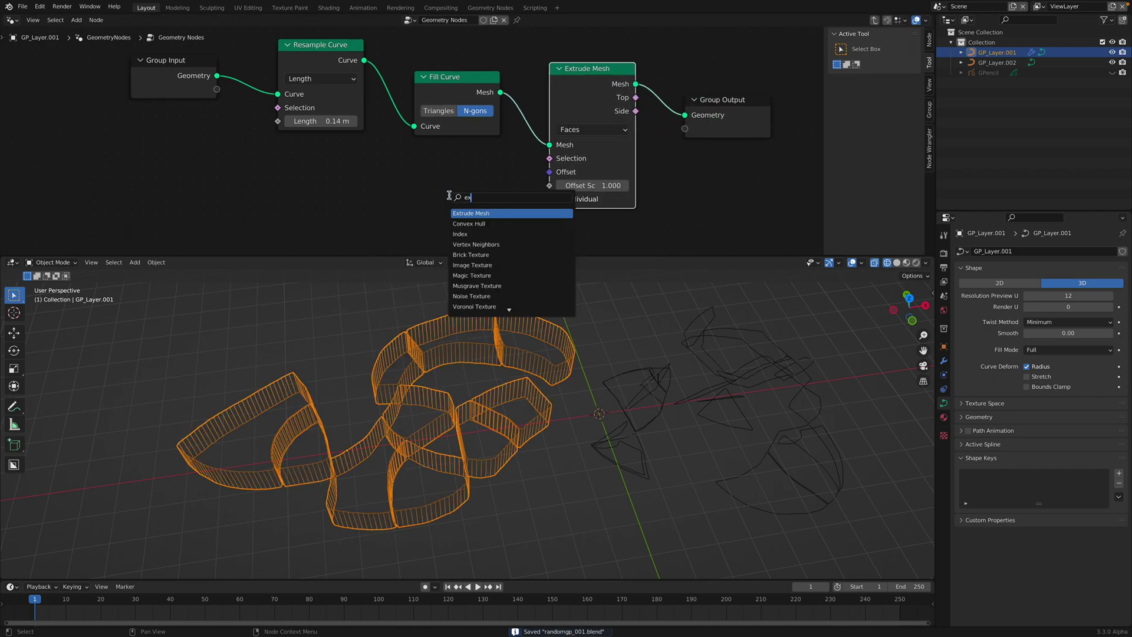
pyautogui.press('BackSpace')
pyautogui.press('BackSpace')
pyautogui.write('random')
pyautogui.press('Return')
pyautogui.click(379, 168)
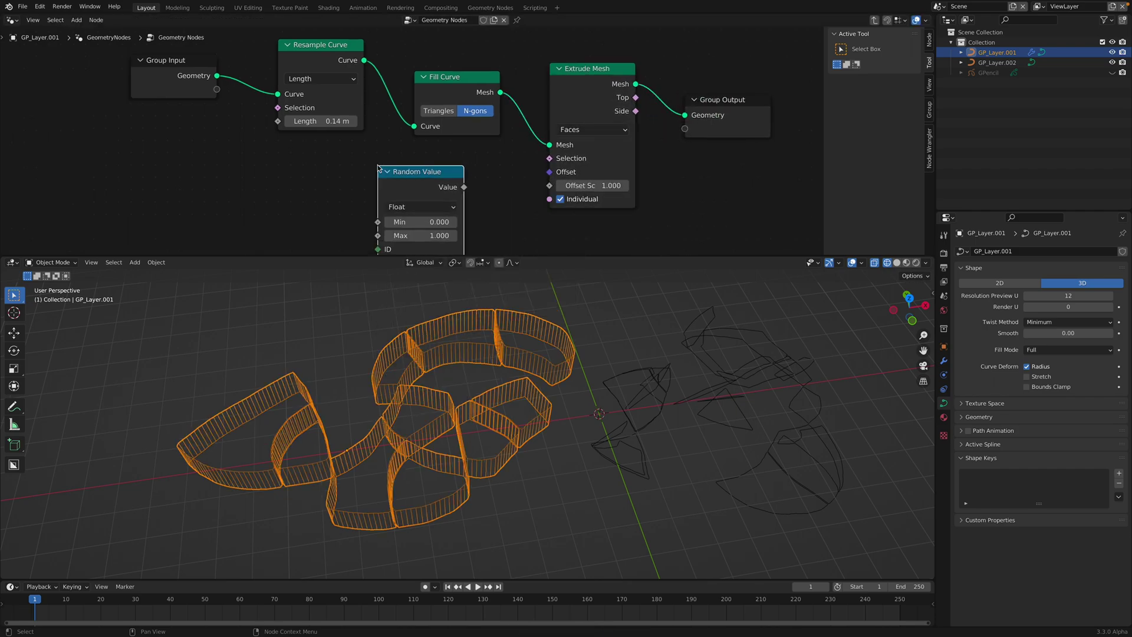
# Link Random Value to the Extrude Mesh Offset Scale, set Min 0.360 and Max 1.400, and view the shapes in solid shading
pyautogui.moveTo(377, 166); pyautogui.dragTo(369, 143, button='middle')
pyautogui.moveTo(457, 165); pyautogui.dragTo(534, 162)
pyautogui.keyDown('shift'); pyautogui.moveTo(429, 199); pyautogui.dragTo(453, 213); pyautogui.keyUp('shift')
pyautogui.moveTo(488, 299); pyautogui.dragTo(441, 361, button='middle')
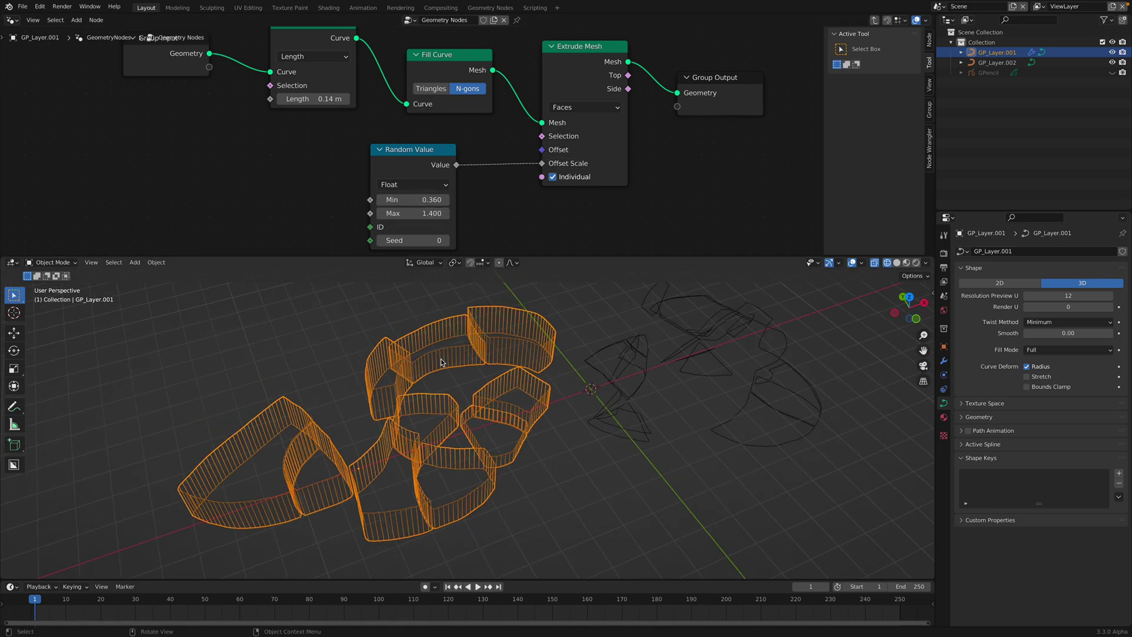
pyautogui.click(897, 262)
pyautogui.moveTo(708, 342)
pyautogui.mouseDown(button='middle')
pyautogui.moveTo(560, 348)
pyautogui.moveTo(501, 306)
pyautogui.mouseUp(button='middle')
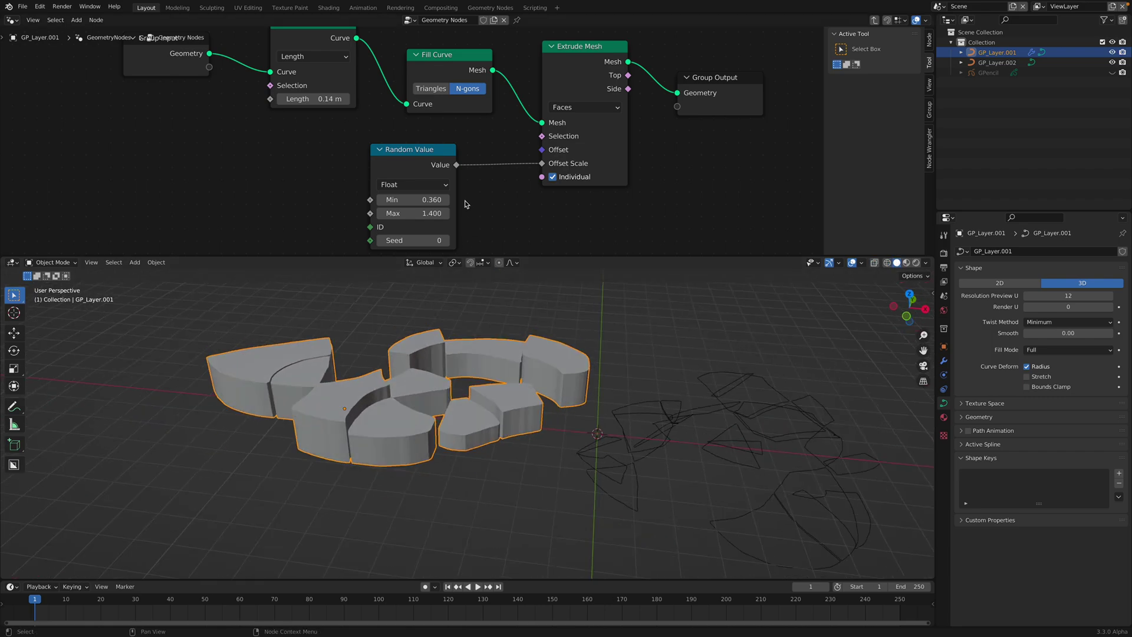
# Set the Random Value node's Max to 2.000, Seed to 78 and Min to 0.560
pyautogui.moveTo(465, 204); pyautogui.dragTo(470, 176, button='middle')
pyautogui.moveTo(419, 184); pyautogui.dragTo(472, 184)
pyautogui.moveTo(416, 211); pyautogui.dragTo(448, 212)
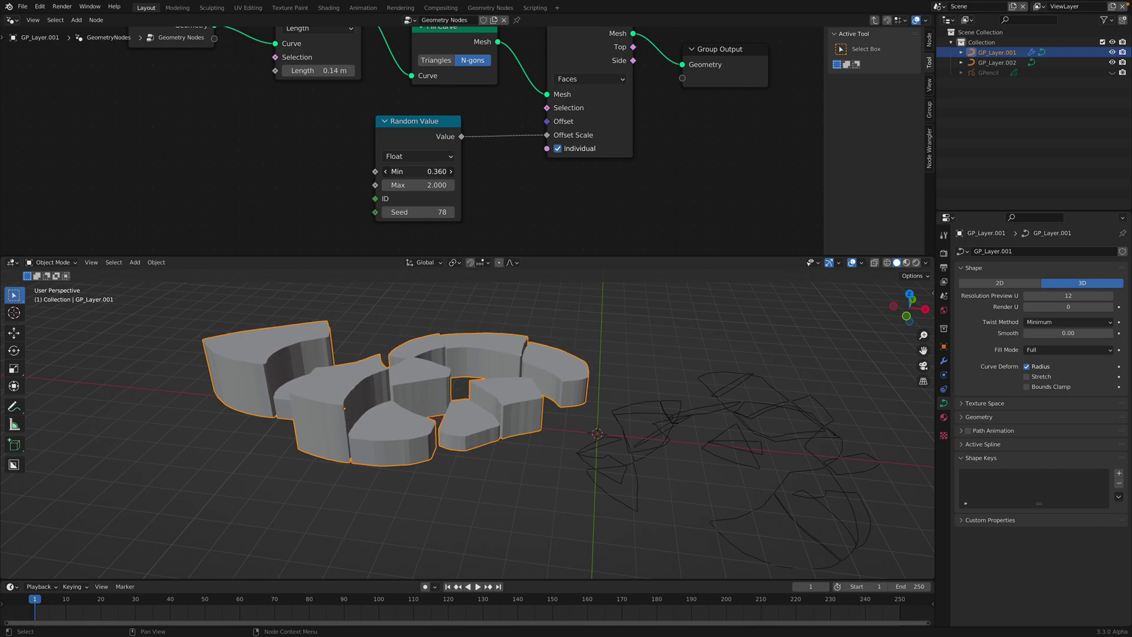
pyautogui.moveTo(418, 171); pyautogui.dragTo(436, 171)
pyautogui.moveTo(489, 366); pyautogui.dragTo(543, 380, button='middle')
pyautogui.scroll(-2, 543, 379)
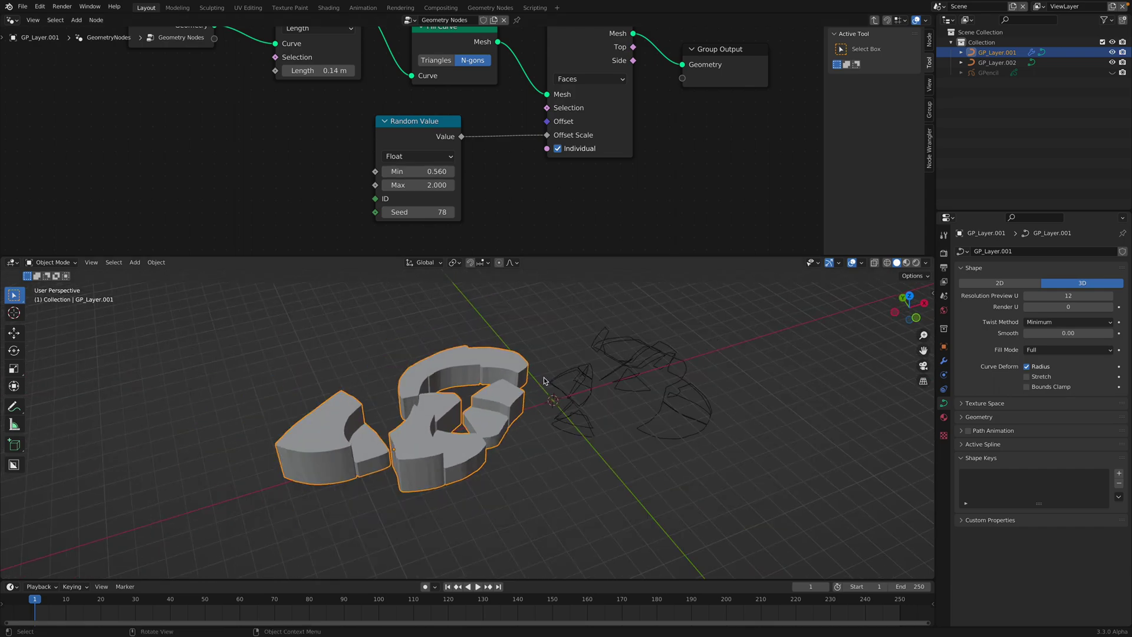
# Save the file and copy the Geometry Nodes modifier from GP_Layer.001 to GP_Layer.002
pyautogui.click(638, 365)
pyautogui.hotkey('ctrl', 's')
pyautogui.moveTo(634, 367); pyautogui.dragTo(519, 384, button='middle')
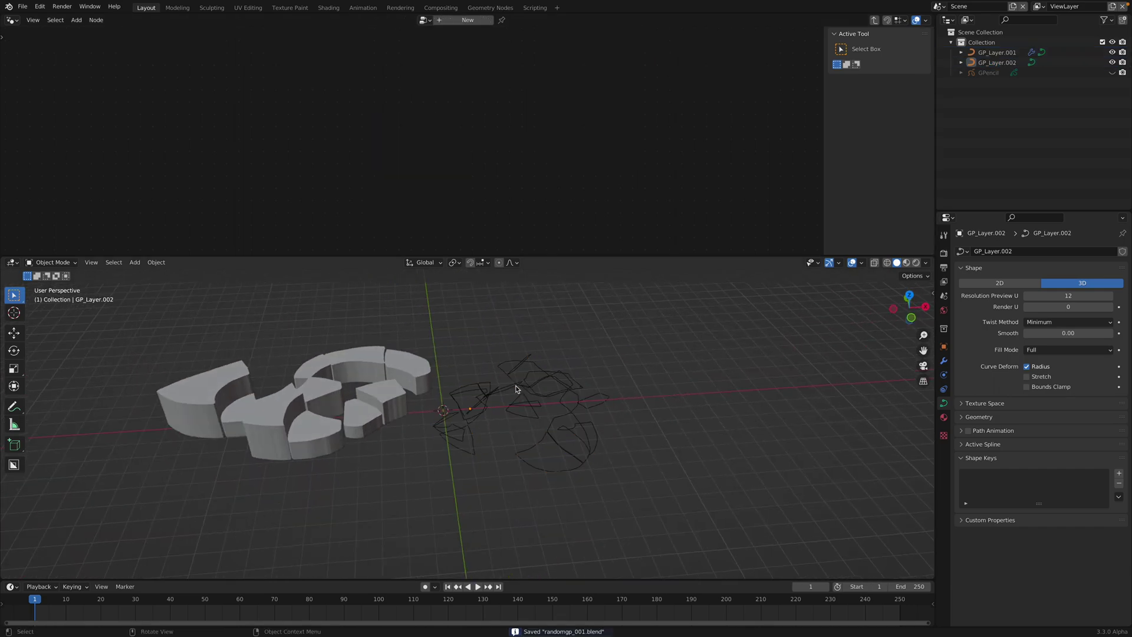
pyautogui.moveTo(416, 368); pyautogui.dragTo(413, 367, button='middle')
pyautogui.keyDown('shift'); pyautogui.click(414, 367); pyautogui.keyUp('shift')
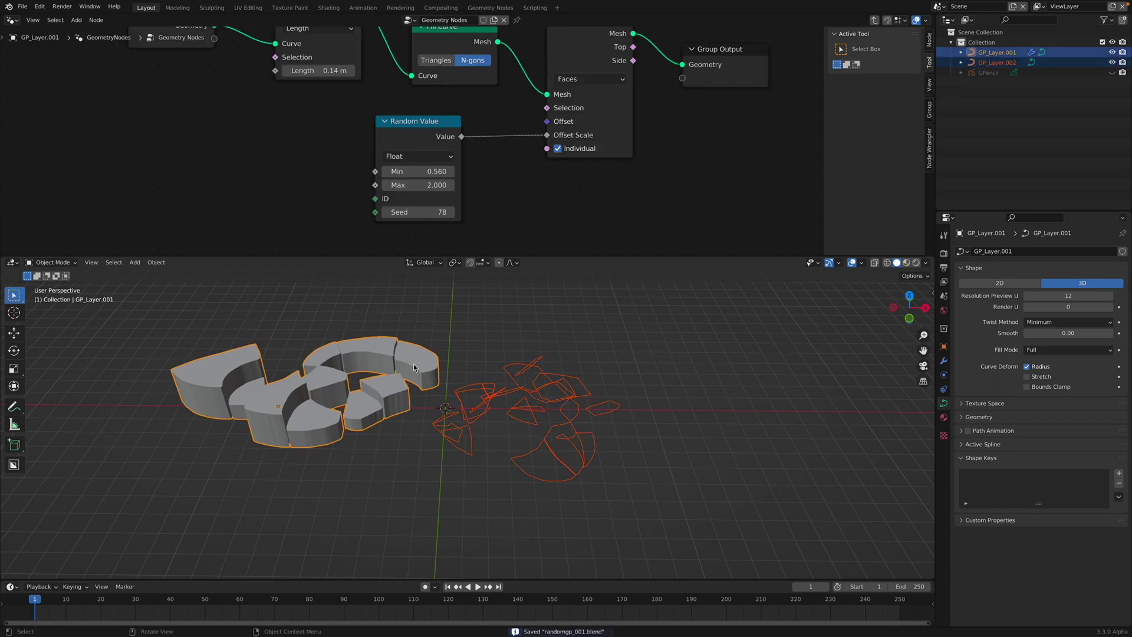
pyautogui.hotkey('ctrl', 'l')
pyautogui.click(414, 366)
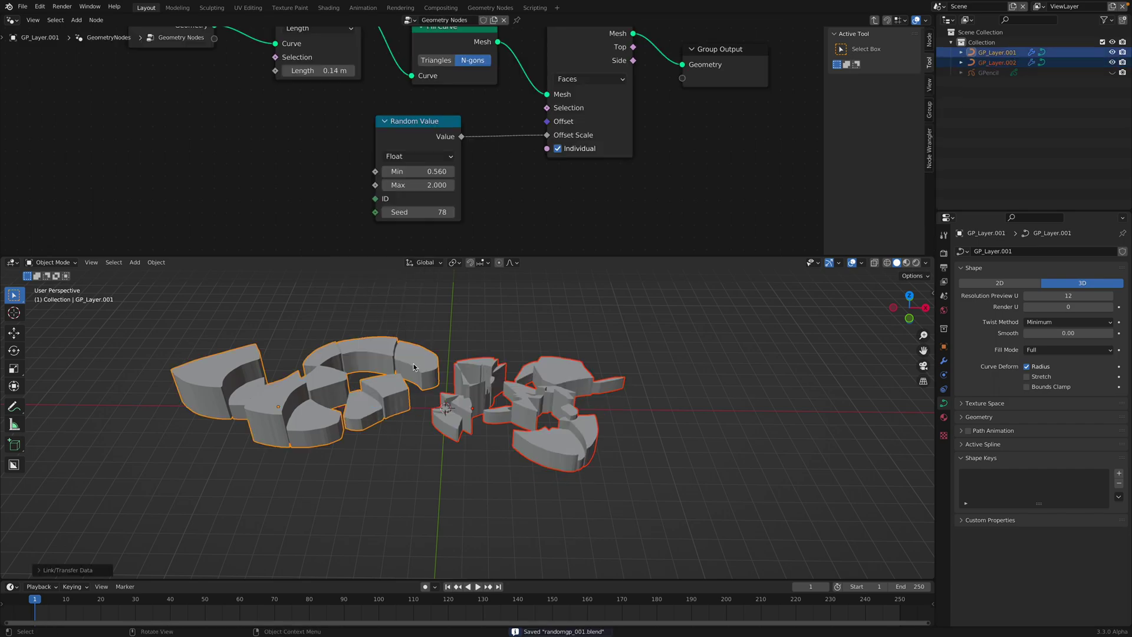
# Select only GP_Layer.002 and examine its extruded shapes from different angles
pyautogui.click(530, 322)
pyautogui.moveTo(530, 322); pyautogui.dragTo(548, 446, button='middle')
pyautogui.click(906, 314)
pyautogui.click(590, 424)
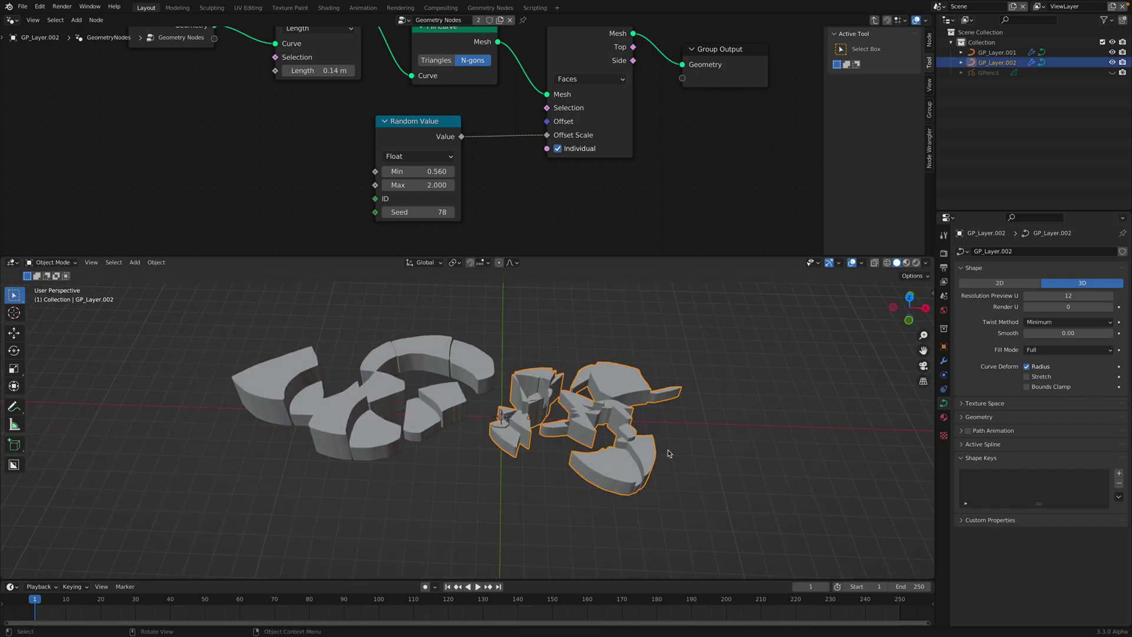
pyautogui.moveTo(353, 322); pyautogui.dragTo(356, 331, button='middle')
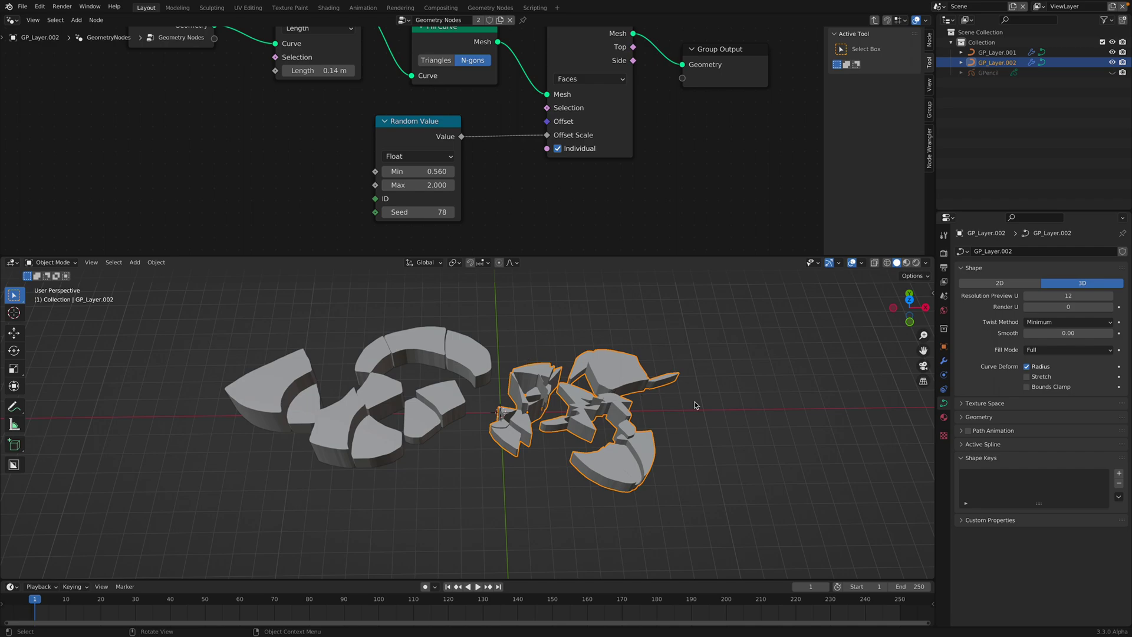
pyautogui.moveTo(695, 405); pyautogui.dragTo(650, 368, button='middle')
pyautogui.moveTo(606, 412); pyautogui.dragTo(613, 409, button='middle')
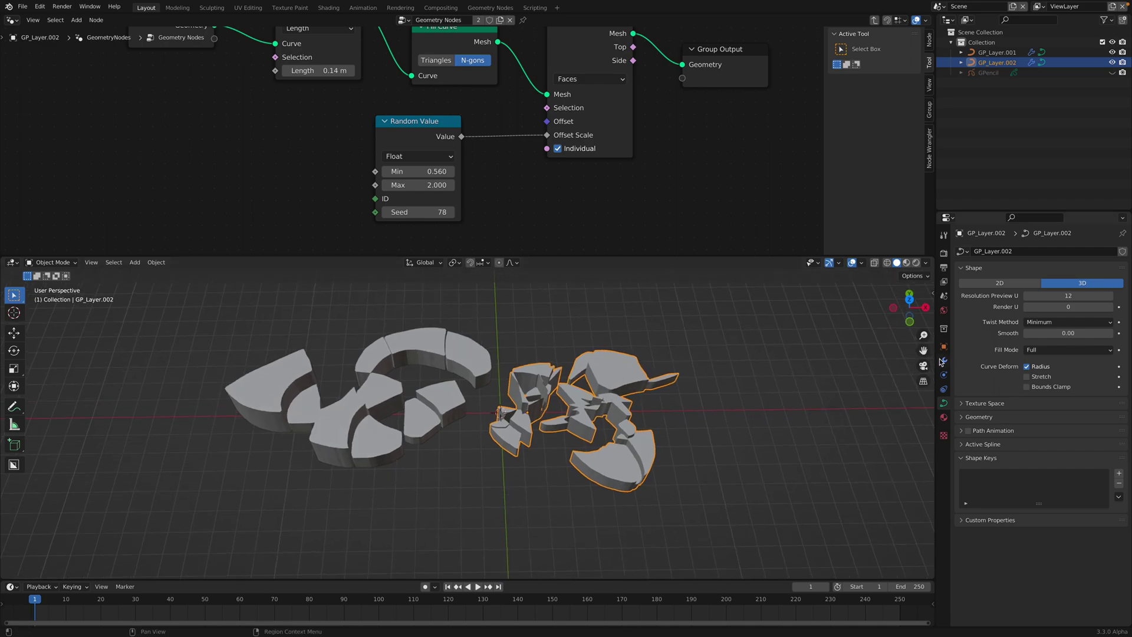
# Show GP_Layer.002's modifier settings and rearrange the Random Value, Extrude Mesh and Resample Curve nodes in the node tree
pyautogui.click(943, 361)
pyautogui.moveTo(527, 165); pyautogui.dragTo(500, 210, button='middle')
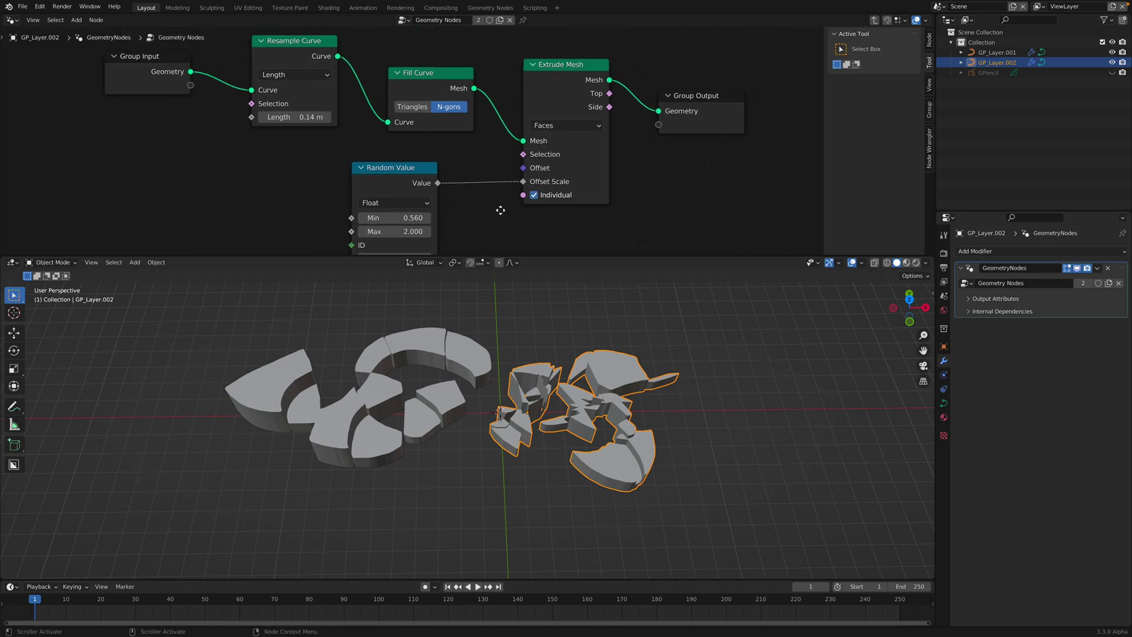
pyautogui.moveTo(429, 111); pyautogui.dragTo(434, 153, button='middle')
pyautogui.moveTo(436, 115); pyautogui.dragTo(437, 104)
pyautogui.keyDown('shift'); pyautogui.scroll(-2, 455, 146); pyautogui.keyUp('shift')
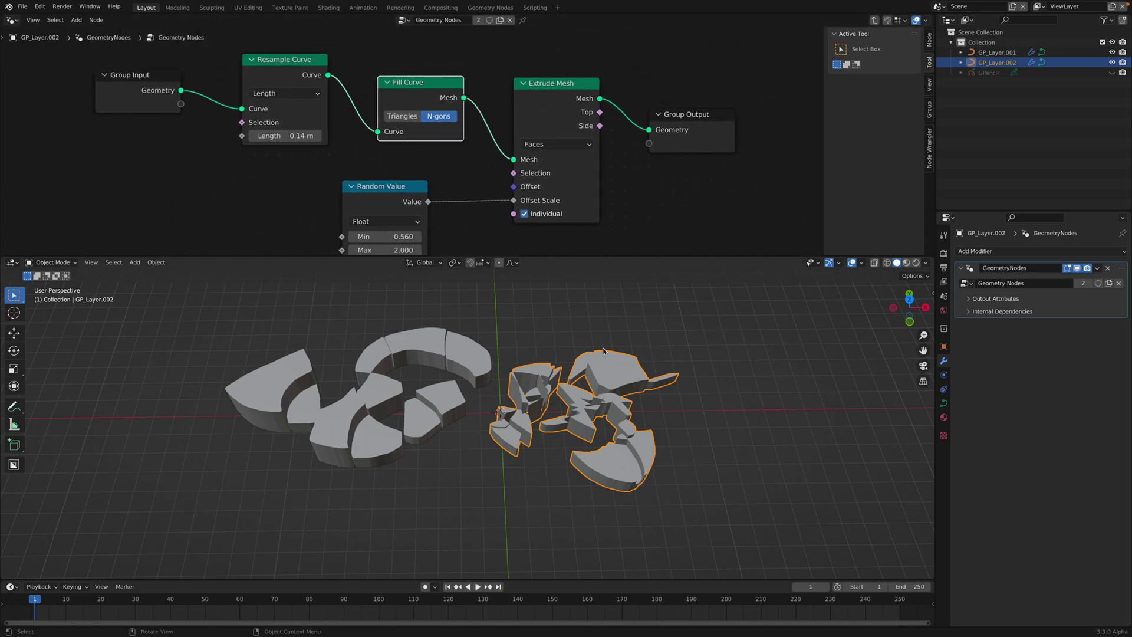
pyautogui.moveTo(589, 419); pyautogui.dragTo(594, 417, button='middle')
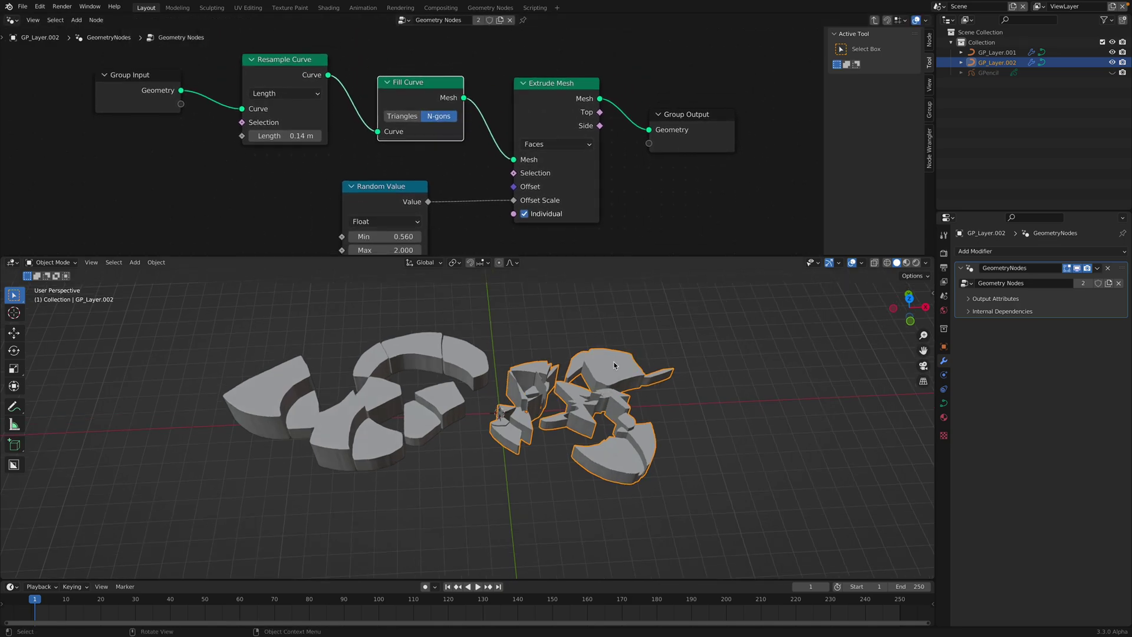
pyautogui.moveTo(405, 188); pyautogui.dragTo(422, 172)
pyautogui.moveTo(520, 88); pyautogui.dragTo(507, 82)
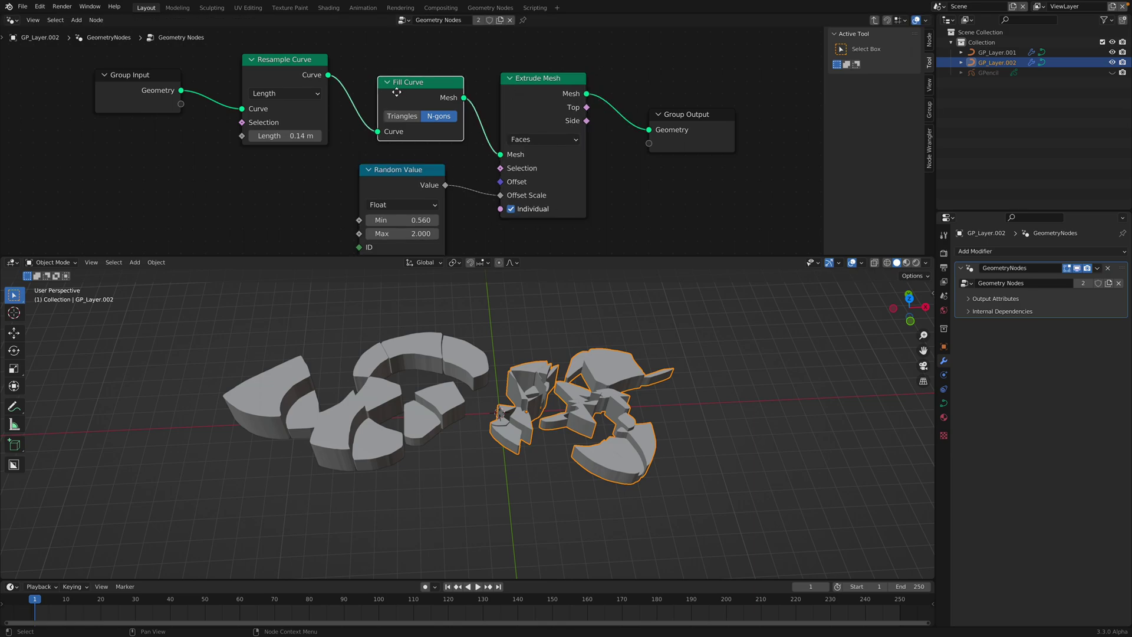
pyautogui.moveTo(302, 70); pyautogui.dragTo(286, 64)
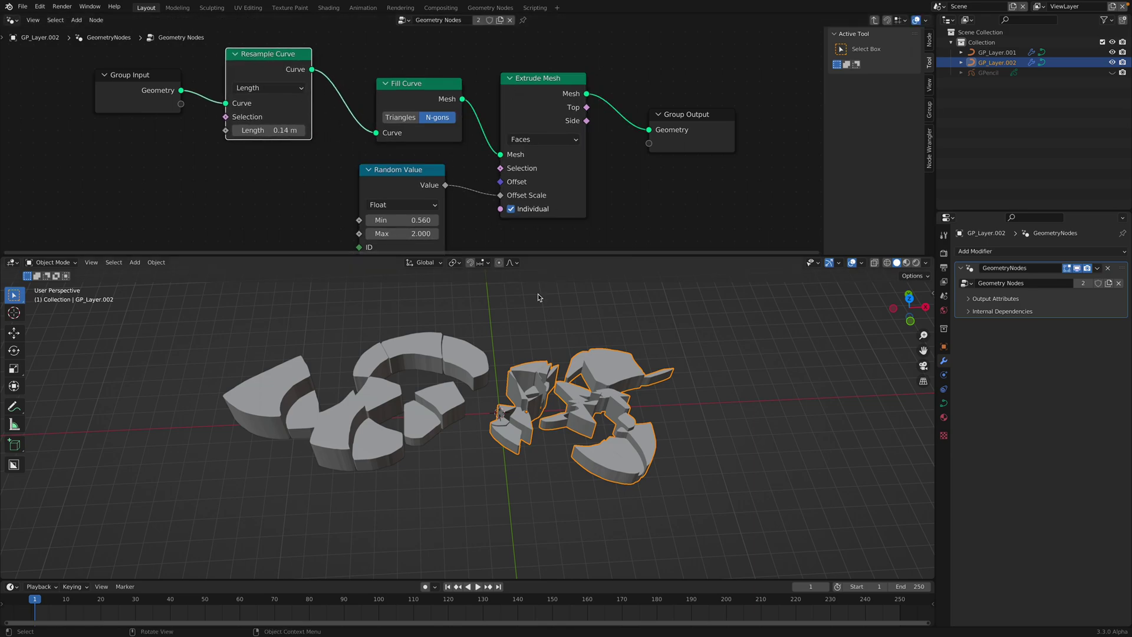
# Make GP_Layer.002's node group a single-user copy and link the Fill Curve Mesh output directly to Group Output
pyautogui.click(467, 344)
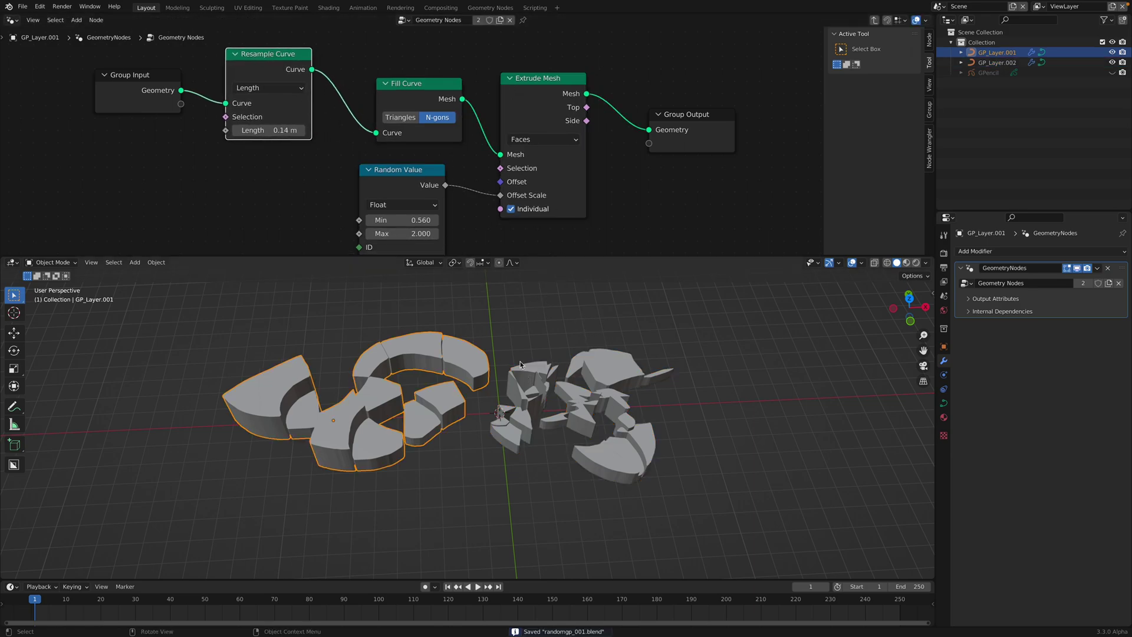
pyautogui.moveTo(472, 348); pyautogui.dragTo(590, 342, button='middle')
pyautogui.click(639, 378)
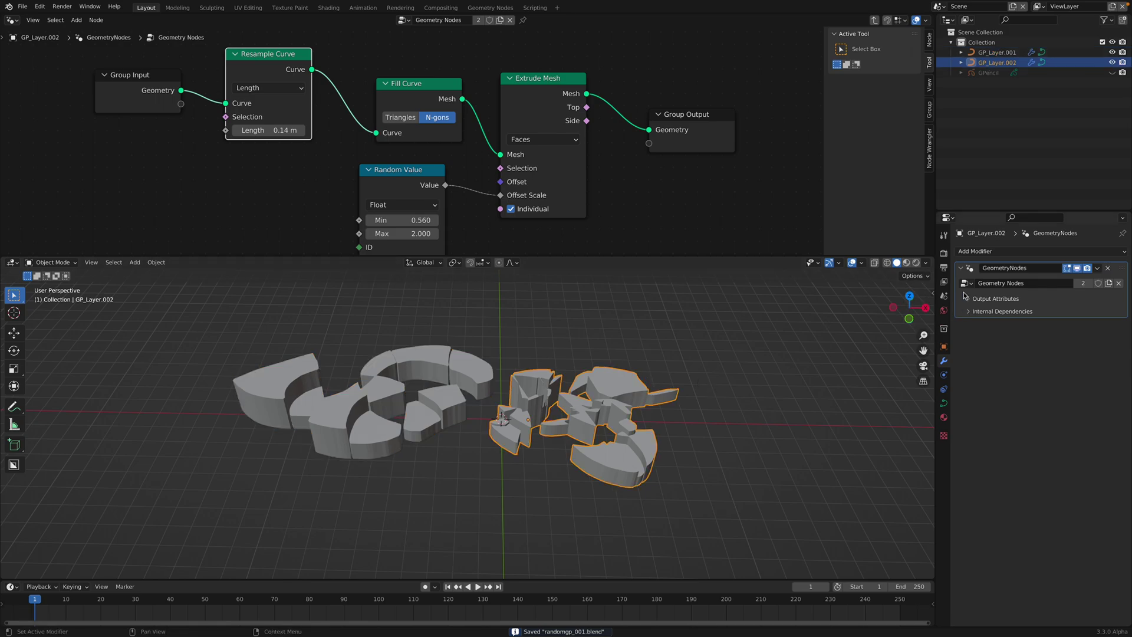
pyautogui.click(478, 21)
pyautogui.moveTo(463, 100); pyautogui.dragTo(649, 130)
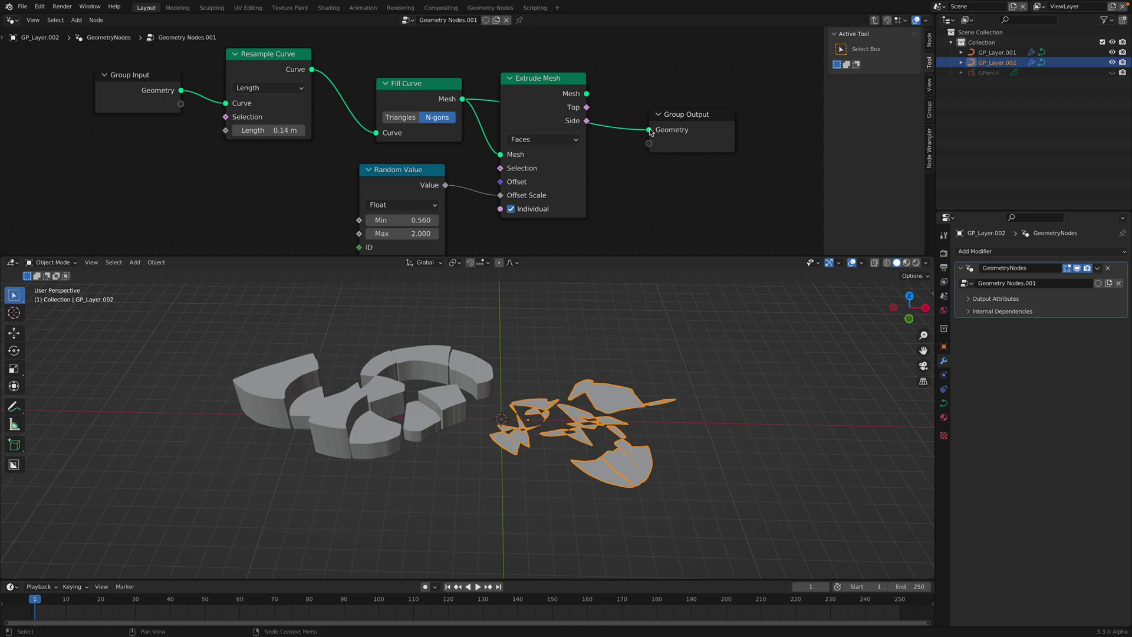
# Mute and unmute the Fill Curve node repeatedly to compare GP_Layer.002's filled shapes with its bare curves
pyautogui.moveTo(590, 307); pyautogui.dragTo(587, 357, button='middle')
pyautogui.click(429, 90)
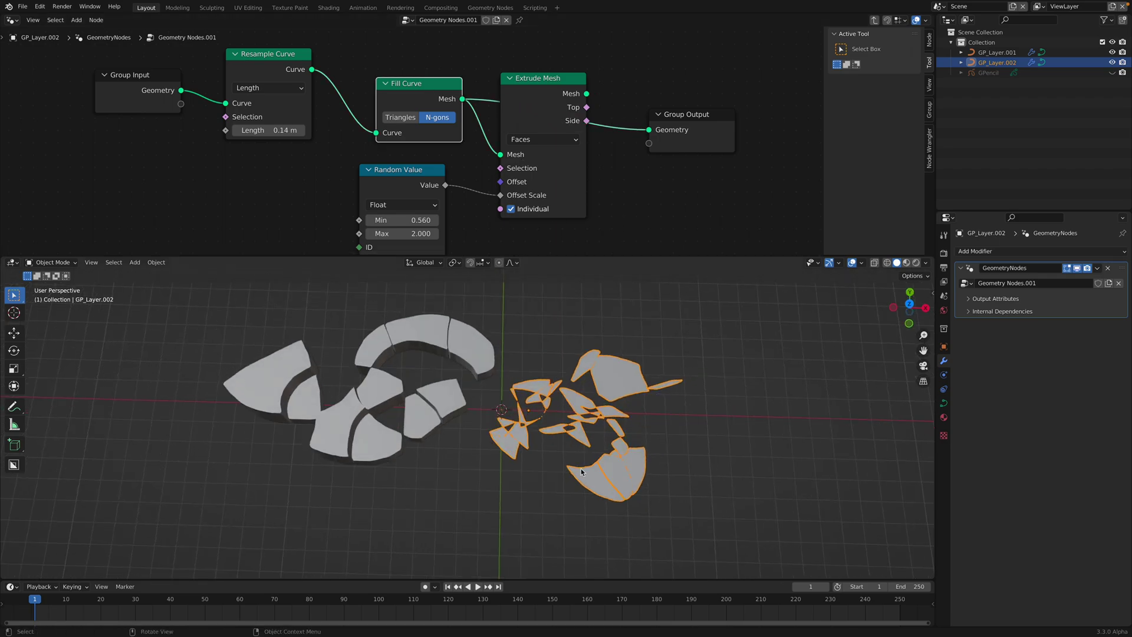
pyautogui.press('m')
pyautogui.moveTo(593, 445); pyautogui.dragTo(616, 366, button='middle')
pyautogui.press('m')
pyautogui.press('m')
pyautogui.press('m')
pyautogui.press('m')
pyautogui.press('m')
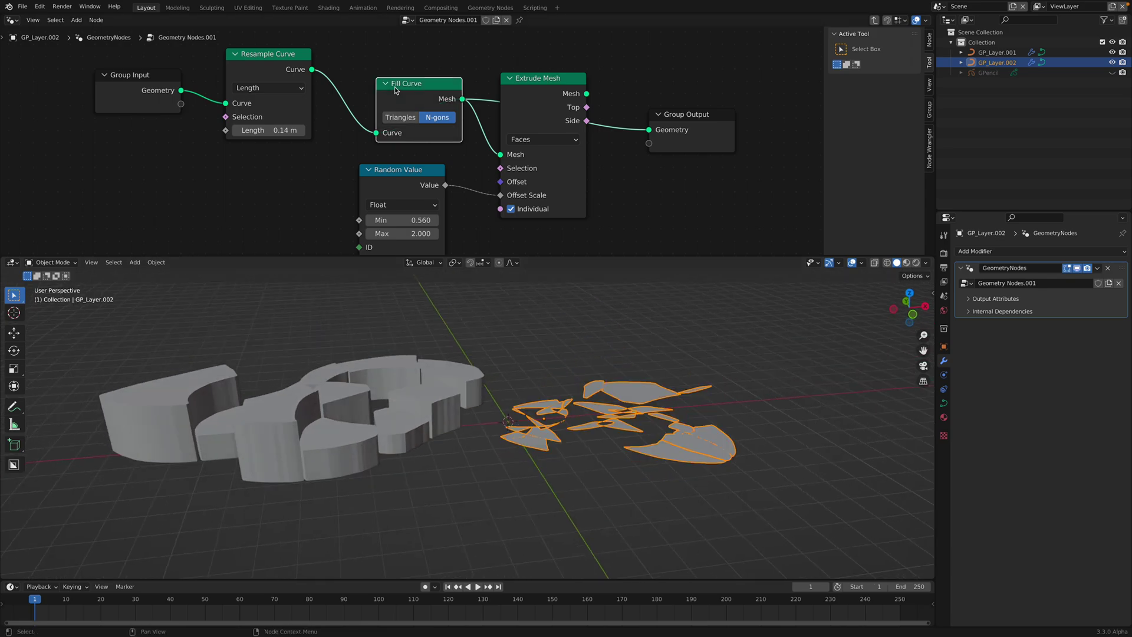
pyautogui.press('m')
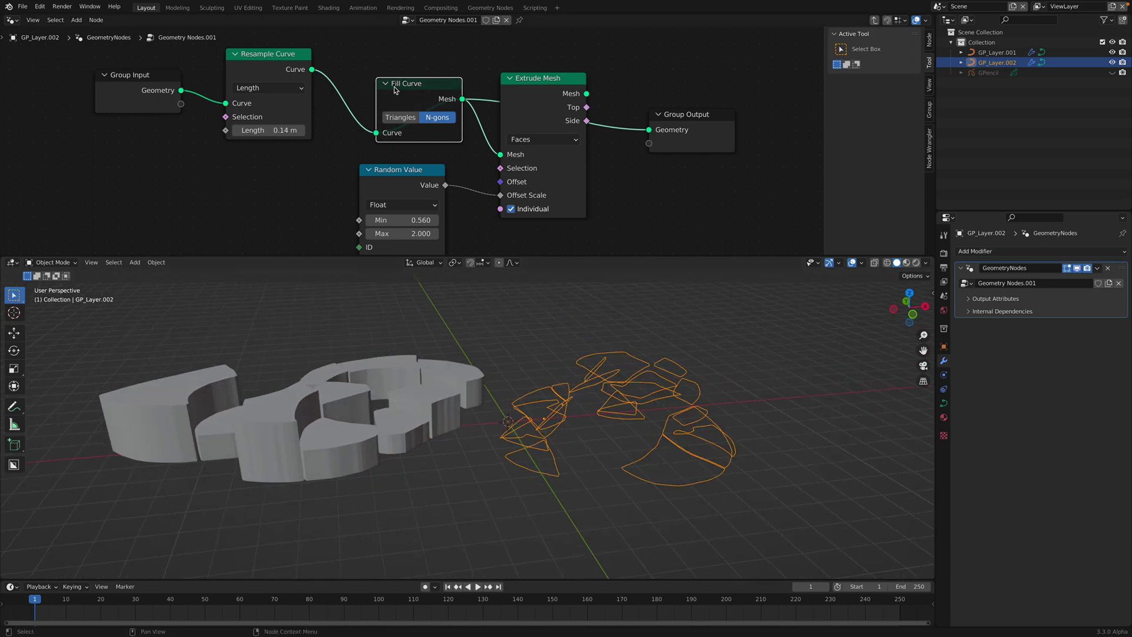
pyautogui.press('m')
pyautogui.moveTo(623, 443); pyautogui.dragTo(653, 430, button='middle')
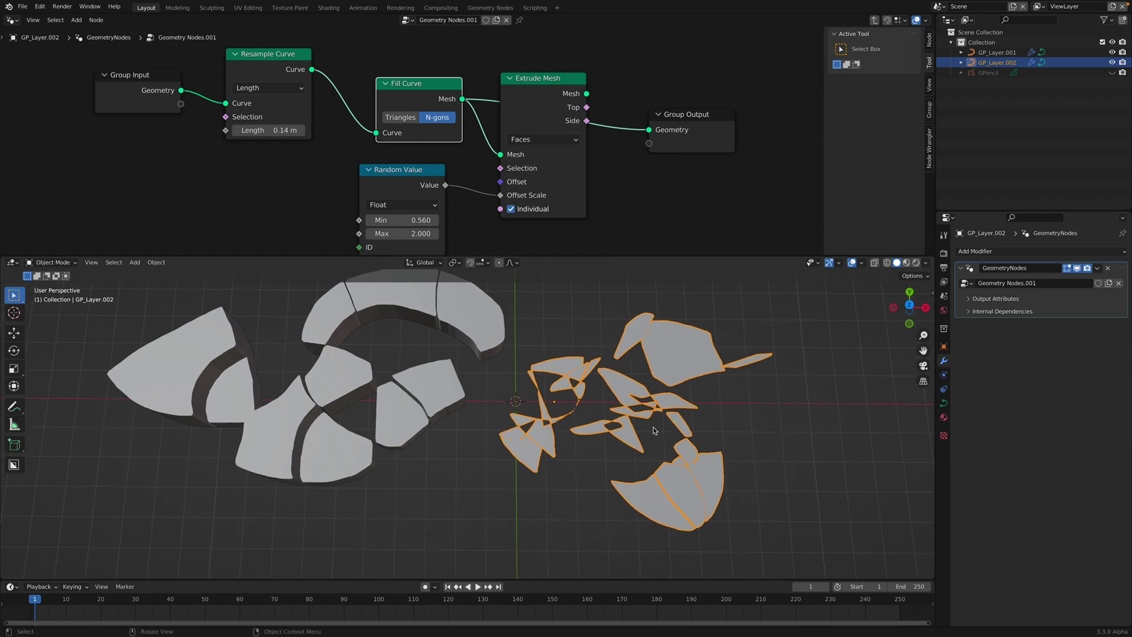
pyautogui.moveTo(621, 350); pyautogui.dragTo(628, 348, button='middle')
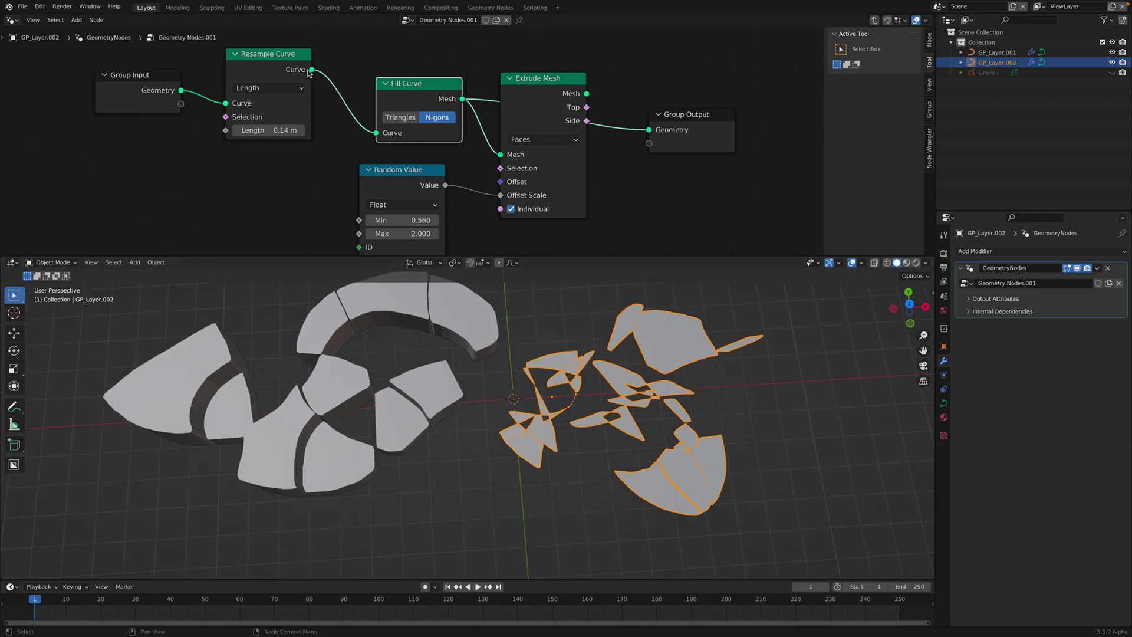
# Link Resample Curve directly to Group Output, delete the Fill Curve, Extrude Mesh and Random Value nodes, and save the file
pyautogui.moveTo(311, 70); pyautogui.dragTo(491, 105)
pyautogui.press('x')
pyautogui.press('x')
pyautogui.click(442, 172)
pyautogui.press('x')
pyautogui.moveTo(602, 389); pyautogui.dragTo(393, 367, button='middle')
pyautogui.hotkey('ctrl', 's')
# Duplicate the GP_Layer.002 curves along the global X axis and delete the copy
pyautogui.click(444, 345)
pyautogui.click(438, 372)
pyautogui.hotkey('shift', 'd')
pyautogui.press('x')
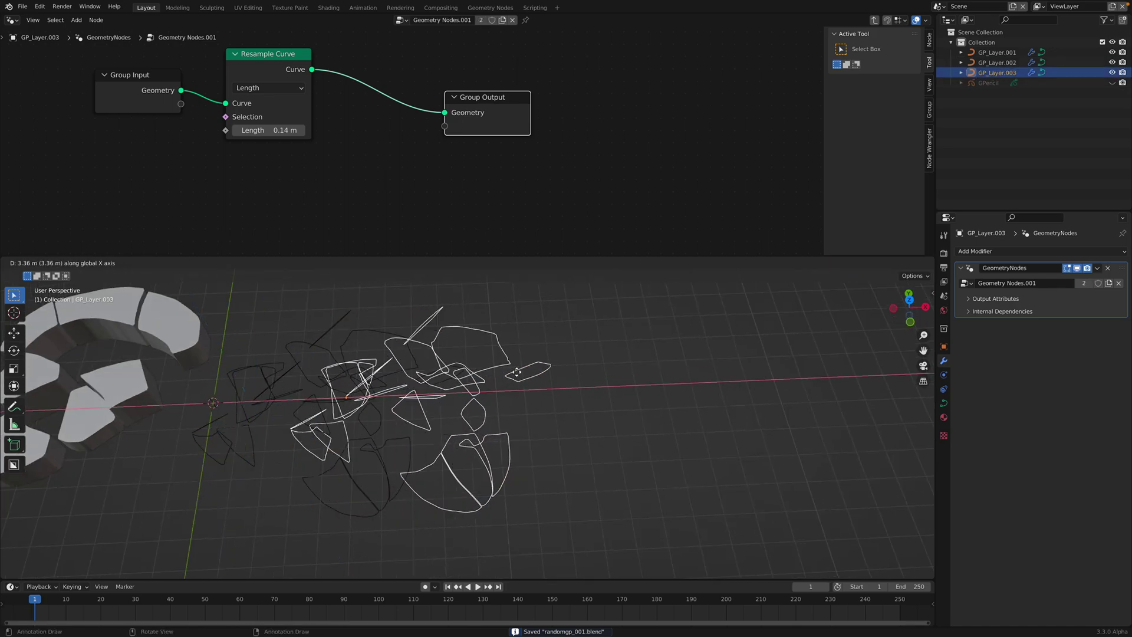
pyautogui.click(639, 374)
pyautogui.press('x')
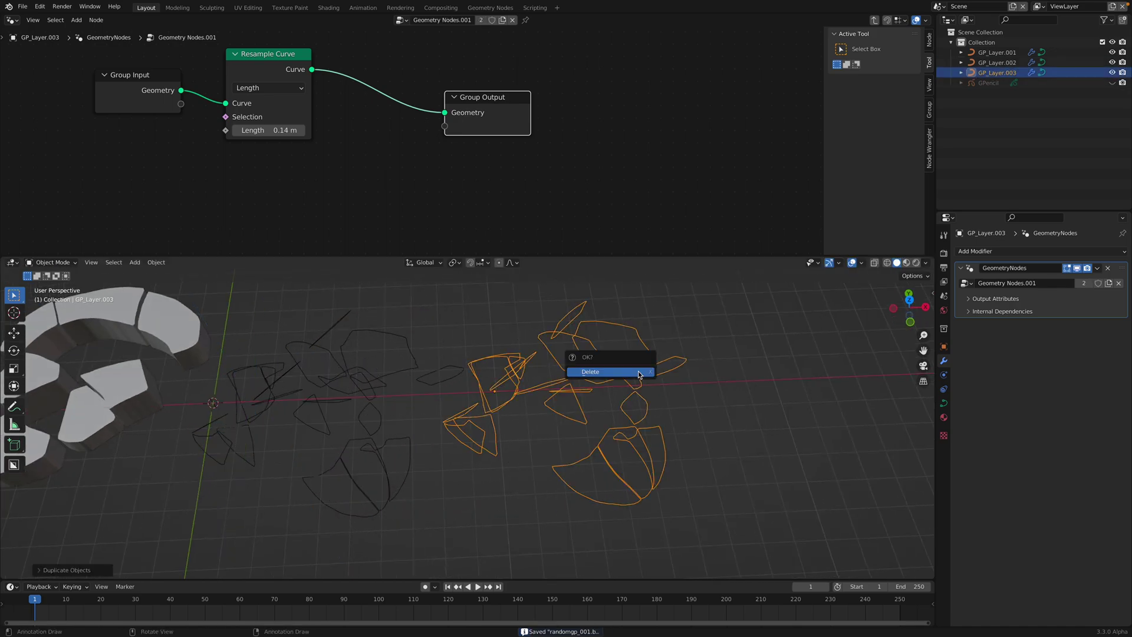
pyautogui.click(639, 375)
# Save the file, select GP_Layer.002 and save a new incremented version as randomgp_002.blend
pyautogui.keyDown('shift'); pyautogui.moveTo(511, 363); pyautogui.dragTo(604, 362, button='middle'); pyautogui.keyUp('shift')
pyautogui.hotkey('ctrl', 's')
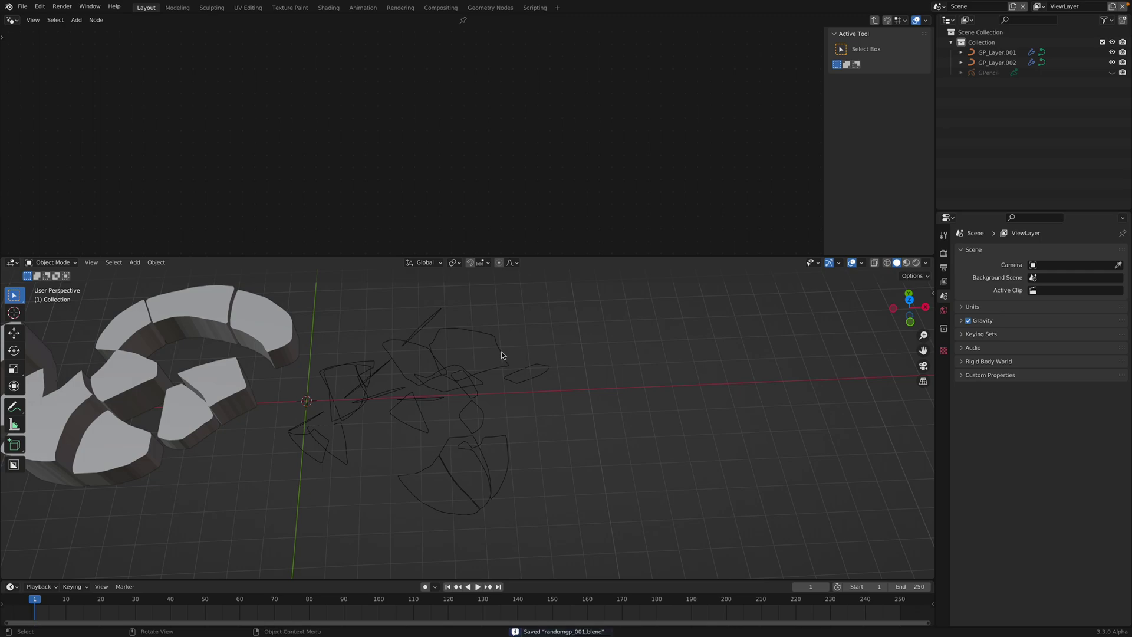
pyautogui.click(501, 352)
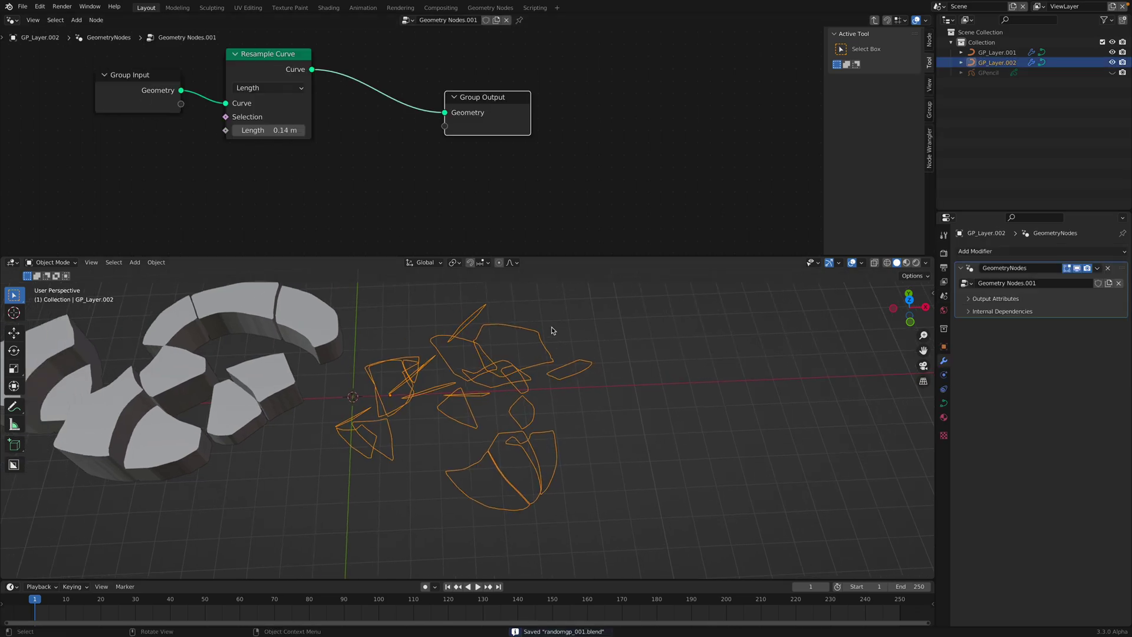
pyautogui.click(23, 6)
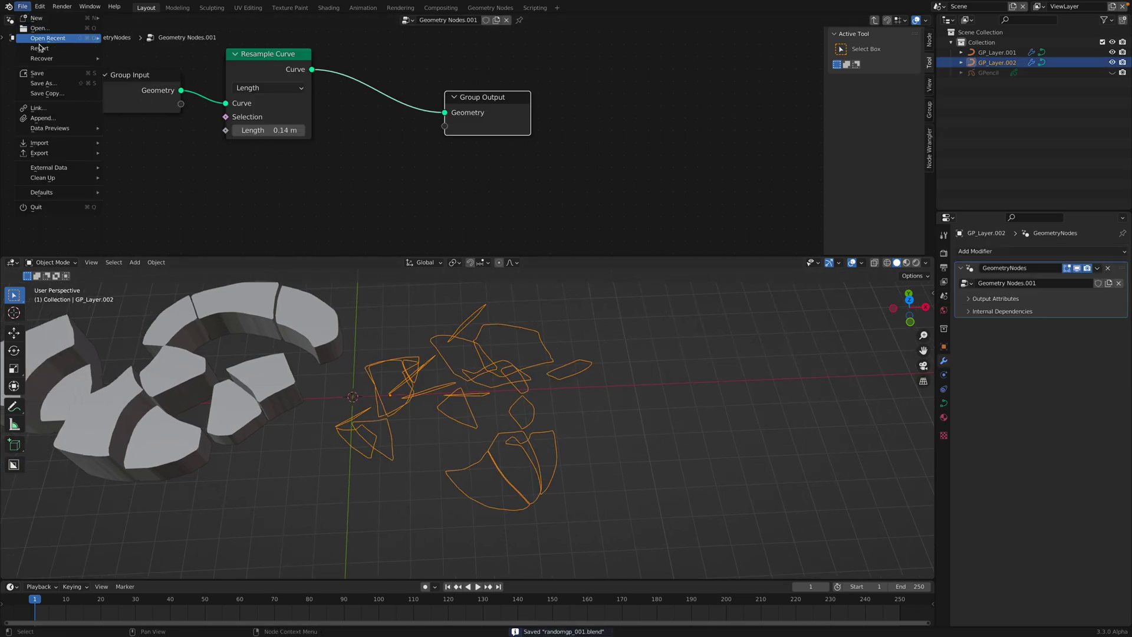
pyautogui.click(41, 91)
pyautogui.click(710, 578)
pyautogui.click(824, 577)
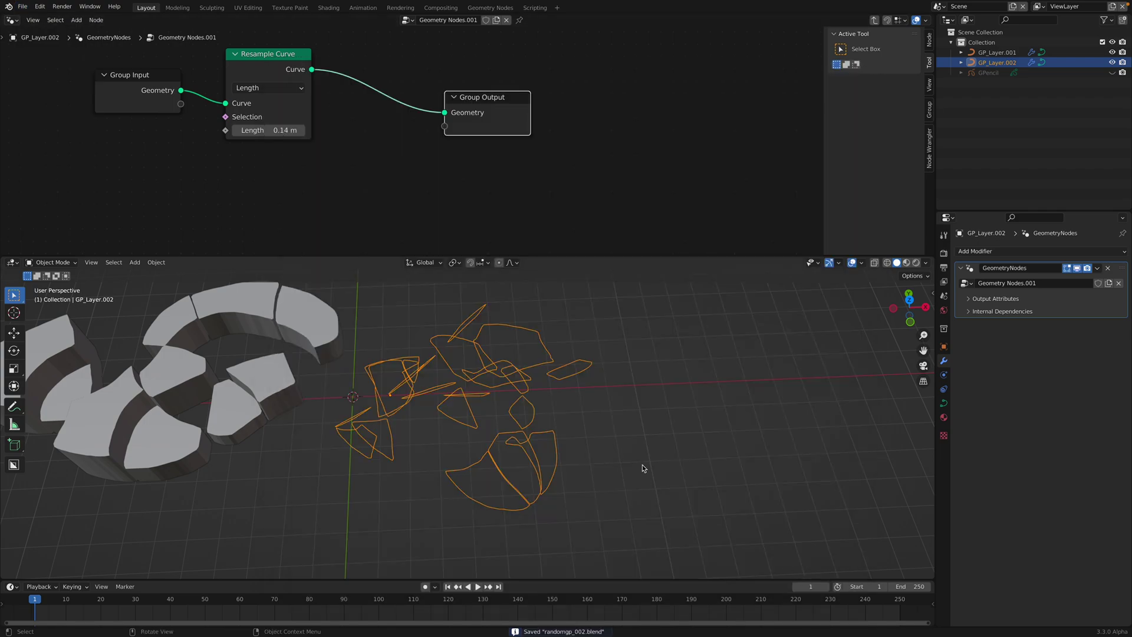
# Enlarge the 3D viewport and convert the GP_Layer.002 curves to a mesh
pyautogui.moveTo(620, 258); pyautogui.dragTo(606, 227)
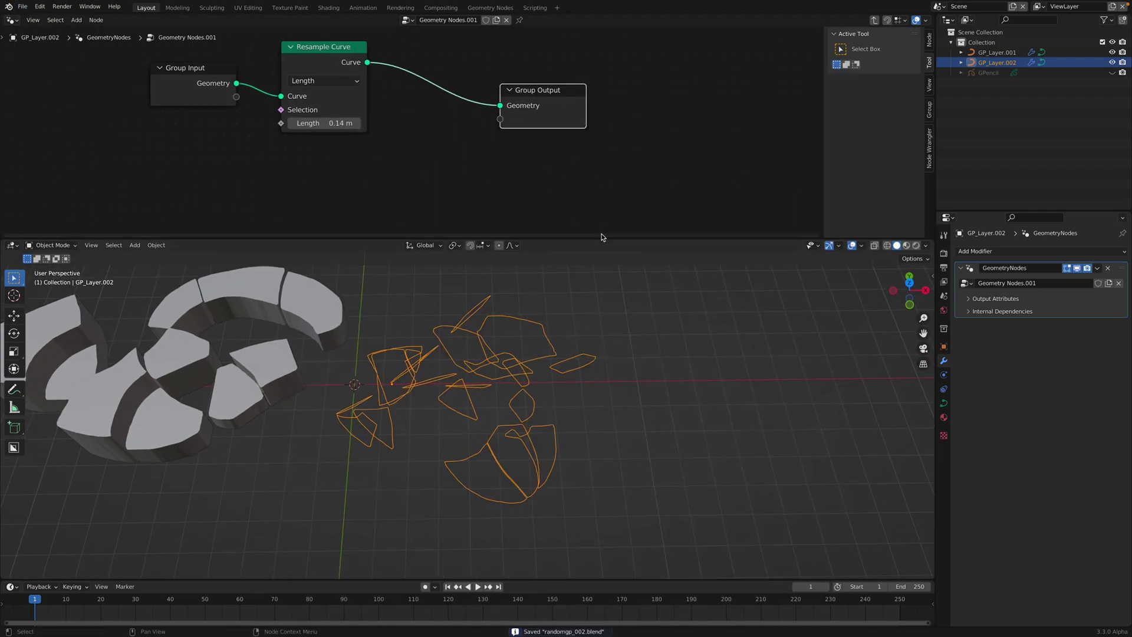
pyautogui.moveTo(472, 377); pyautogui.dragTo(499, 381, button='middle')
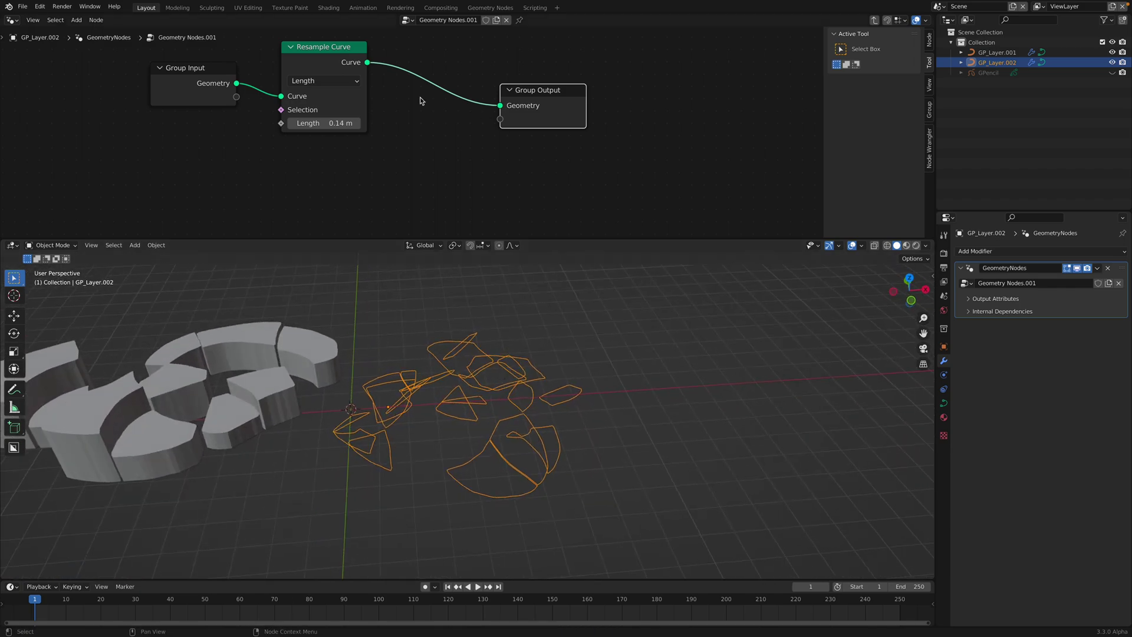
pyautogui.rightClick(538, 372)
pyautogui.moveTo(537, 372)
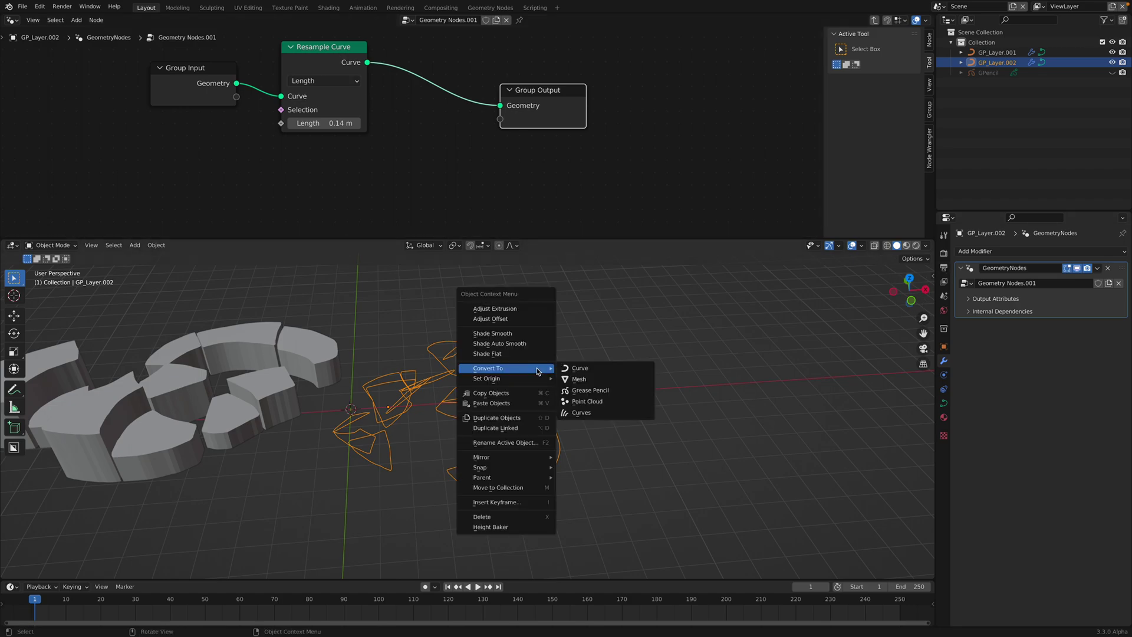
pyautogui.click(583, 380)
# In Edit Mode, select all linked vertices of one upper outline in GP_Layer.002 and fill it with a face
pyautogui.keyDown('shift'); pyautogui.moveTo(541, 318); pyautogui.dragTo(570, 359, button='middle'); pyautogui.keyUp('shift')
pyautogui.press('Tab')
pyautogui.hotkey('ctrl', 'l')
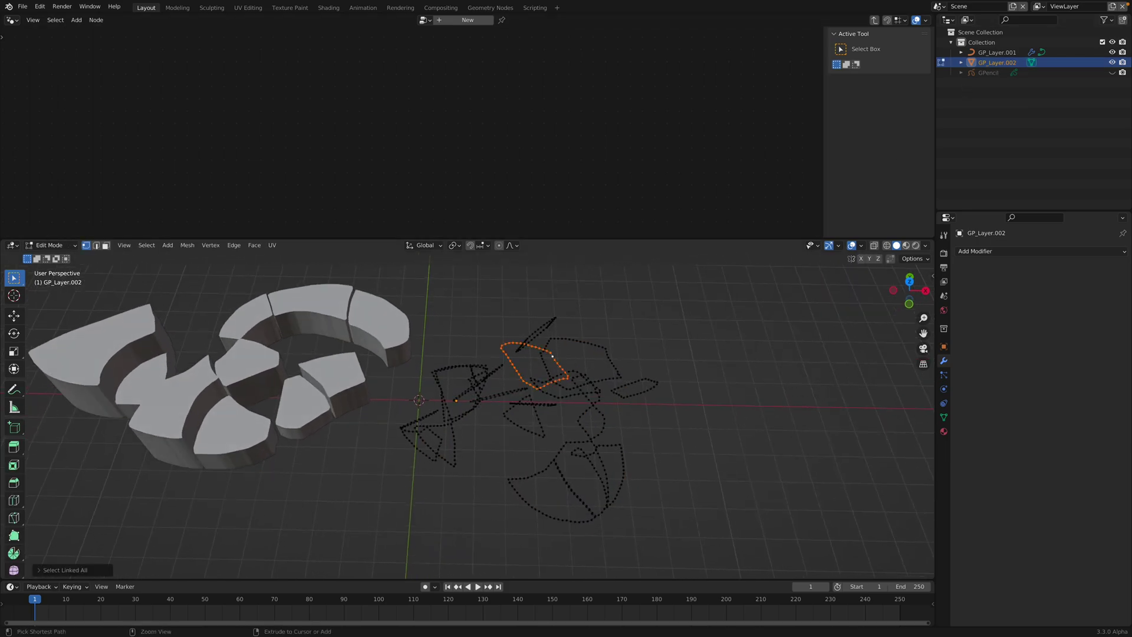
pyautogui.press('f')
pyautogui.moveTo(592, 366); pyautogui.dragTo(596, 367, button='middle')
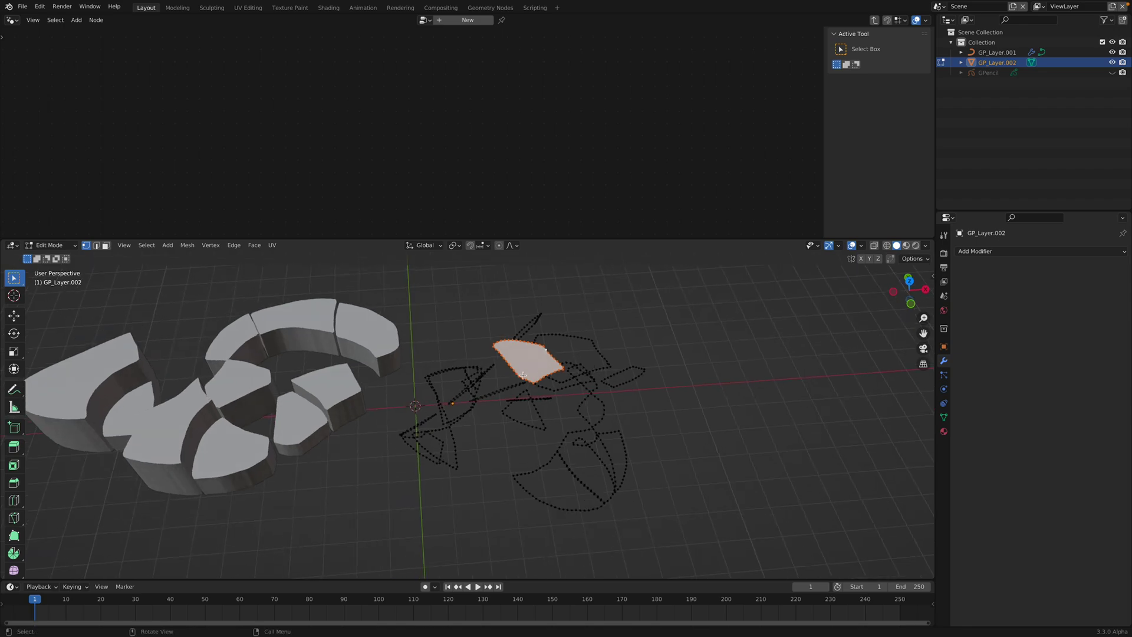
# Try to fill a neighbouring outline of GP_Layer.002, and all of its outlines at once, with faces
pyautogui.keyDown('ctrl'); pyautogui.click(561, 336); pyautogui.keyUp('ctrl')
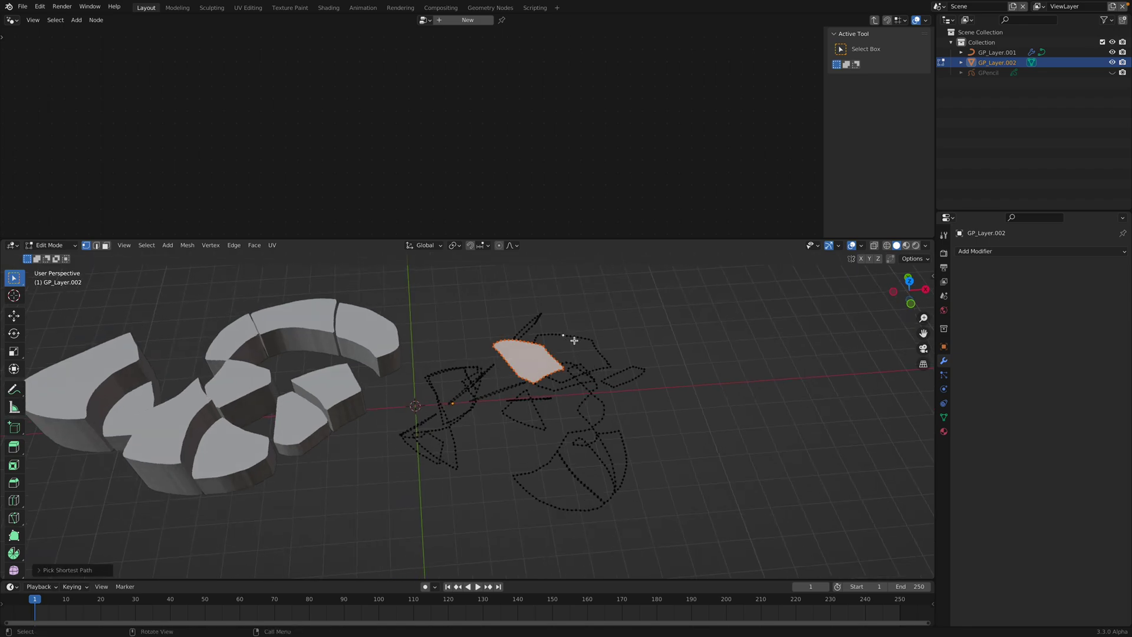
pyautogui.press('f')
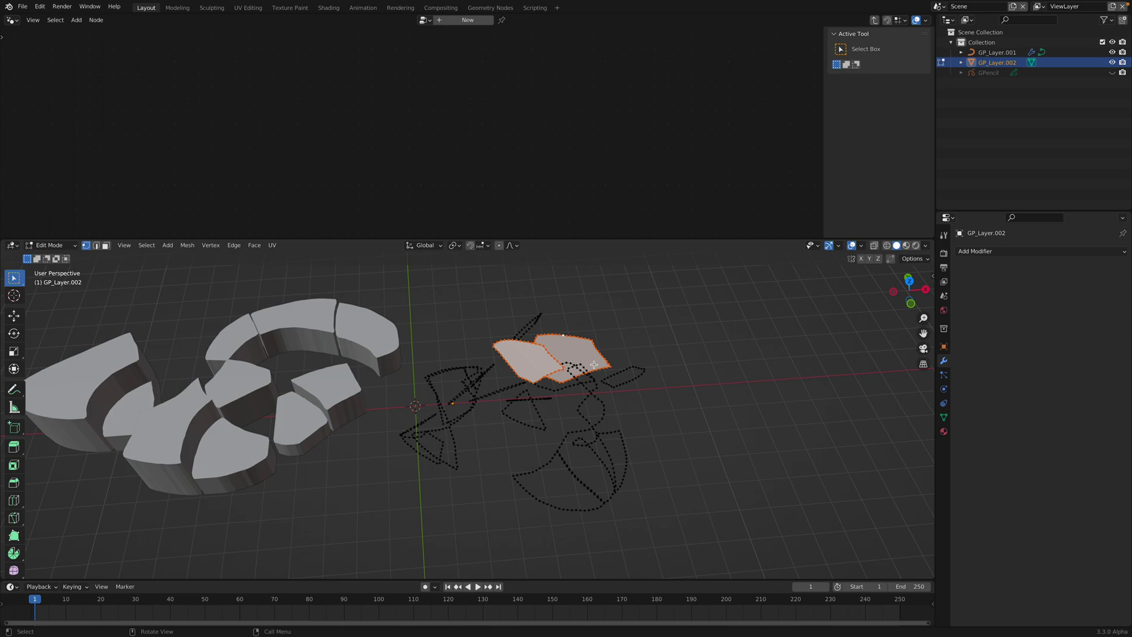
pyautogui.moveTo(575, 340); pyautogui.dragTo(526, 414, button='middle')
pyautogui.press('a')
pyautogui.press('f')
pyautogui.press('Tab')
pyautogui.press('Tab')
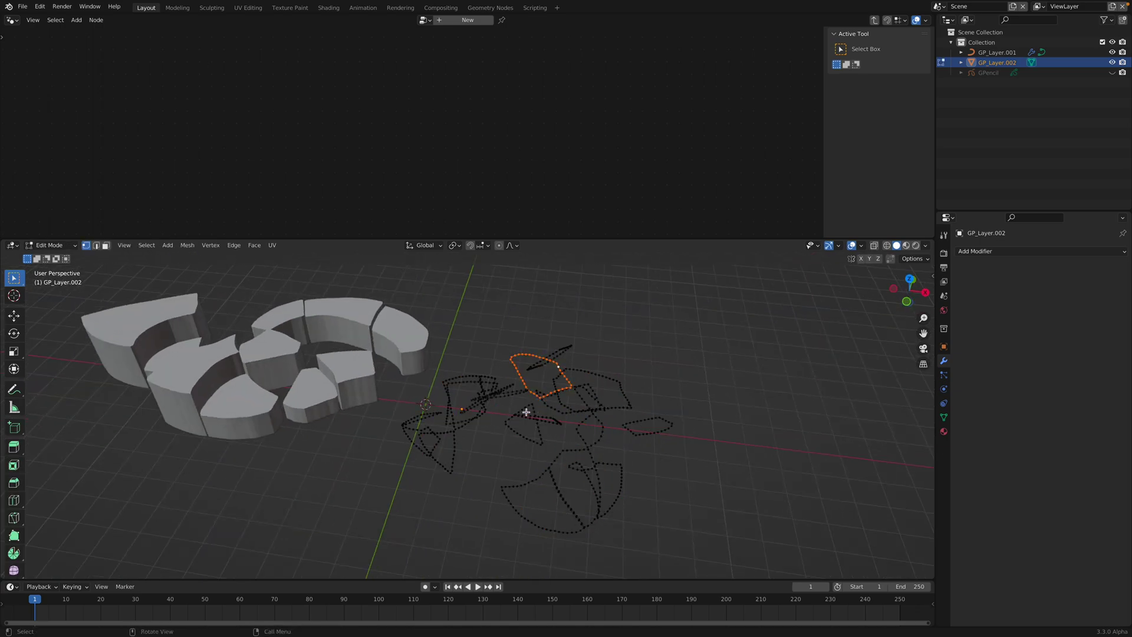
# Return to Object Mode, save the file and move GP_Layer.002 farther away from GP_Layer.001
pyautogui.press('Tab')
pyautogui.moveTo(526, 412)
pyautogui.mouseDown(button='middle')
pyautogui.moveTo(505, 415)
pyautogui.moveTo(597, 360)
pyautogui.mouseUp(button='middle')
pyautogui.hotkey('ctrl', 's')
pyautogui.press('g')
pyautogui.click(659, 365)
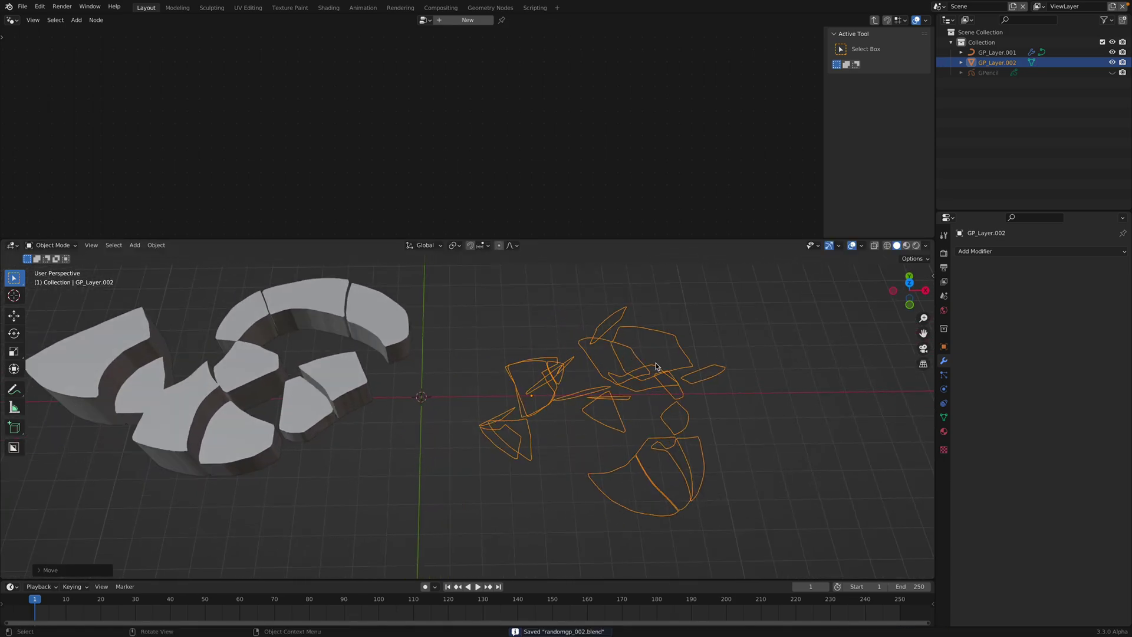
# Separate the GP_Layer.002 mesh into individual objects by loose parts
pyautogui.rightClick(656, 362)
pyautogui.moveTo(655, 364)
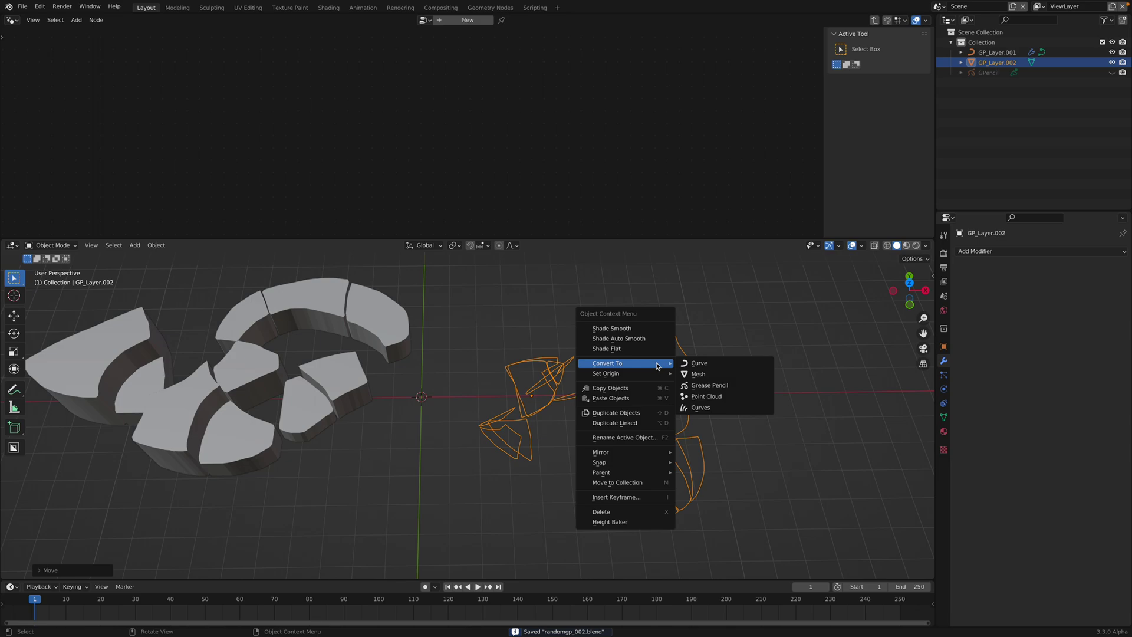
pyautogui.moveTo(547, 346); pyautogui.dragTo(551, 346, button='middle')
pyautogui.press('F3')
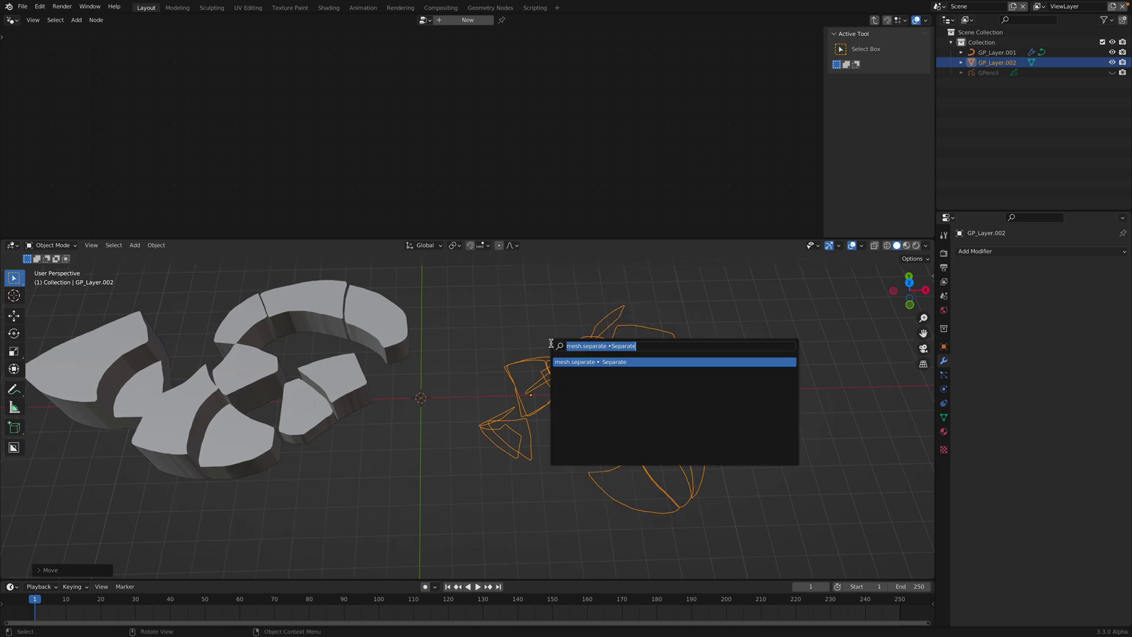
pyautogui.write('separa')
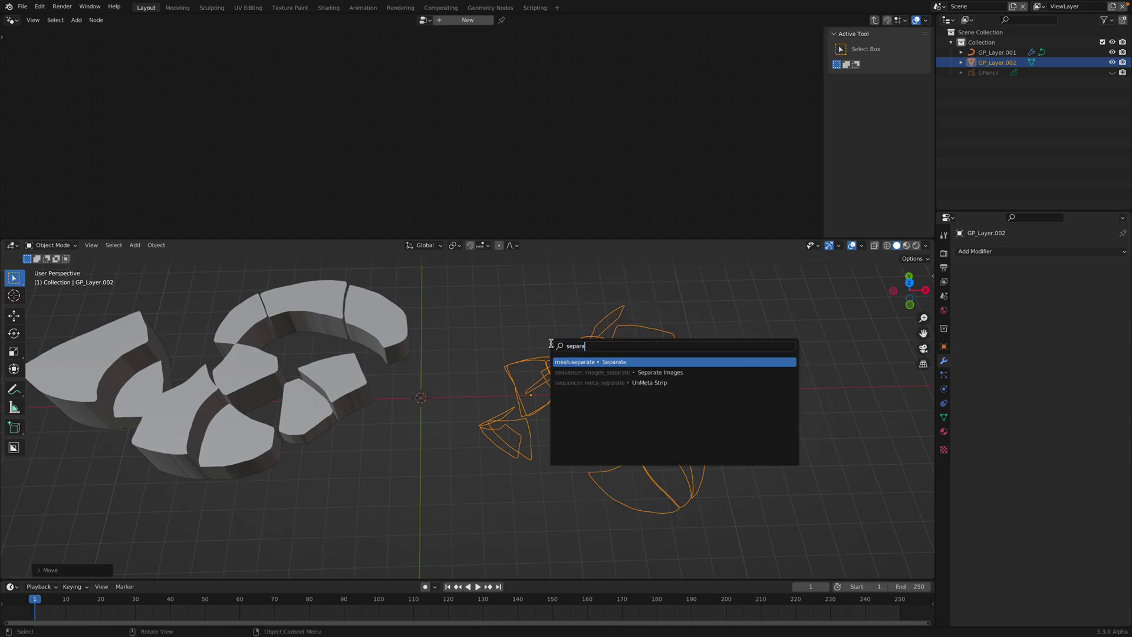
pyautogui.press('Return')
pyautogui.click(526, 341)
# Select all separated outline objects and fill each one with a face in Edit Mode
pyautogui.moveTo(525, 342); pyautogui.dragTo(551, 389, button='middle')
pyautogui.scroll(-3, 1035, 191)
pyautogui.hotkey('alt', 'a')
pyautogui.press('b')
pyautogui.moveTo(429, 283)
pyautogui.mouseDown()
pyautogui.moveTo(593, 403)
pyautogui.moveTo(725, 422)
pyautogui.mouseUp()
pyautogui.moveTo(725, 422); pyautogui.dragTo(720, 429, button='middle')
pyautogui.press('Tab')
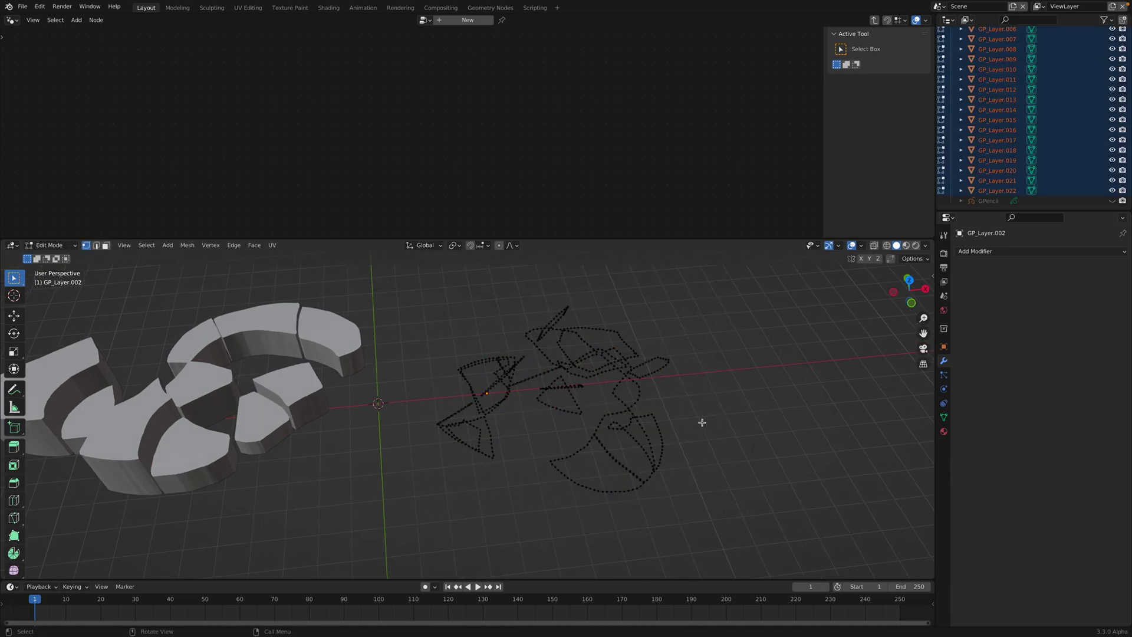
pyautogui.press('a')
pyautogui.press('f')
pyautogui.press('Tab')
# Try thickening GP_Layer.002 with a Solidify modifier and remove the modifier
pyautogui.moveTo(638, 418)
pyautogui.mouseDown(button='middle')
pyautogui.moveTo(565, 361)
pyautogui.moveTo(678, 405)
pyautogui.moveTo(630, 400)
pyautogui.mouseUp(button='middle')
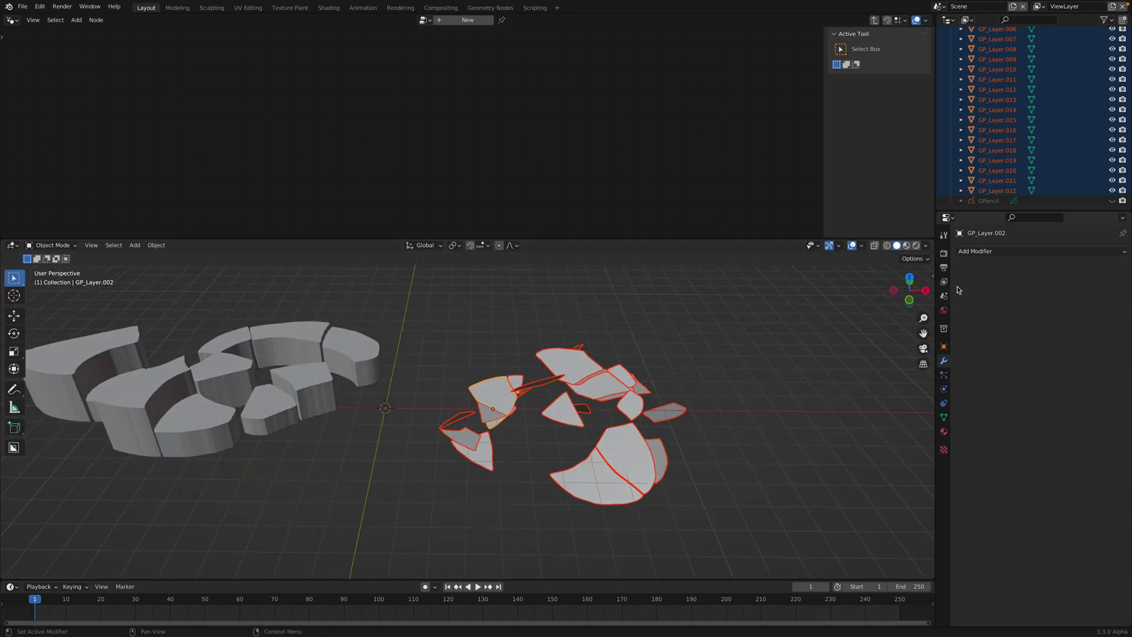
pyautogui.click(974, 251)
pyautogui.click(935, 422)
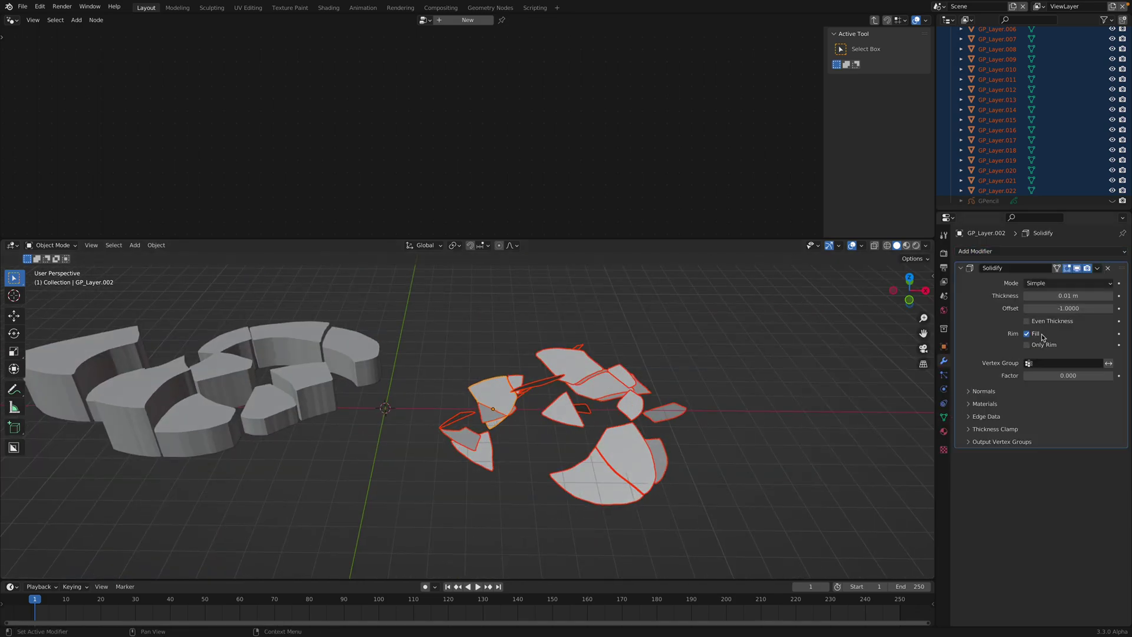
pyautogui.moveTo(1068, 295); pyautogui.dragTo(1100, 296)
pyautogui.moveTo(678, 413); pyautogui.dragTo(696, 407, button='middle')
pyautogui.hotkey('ctrl', 'z')
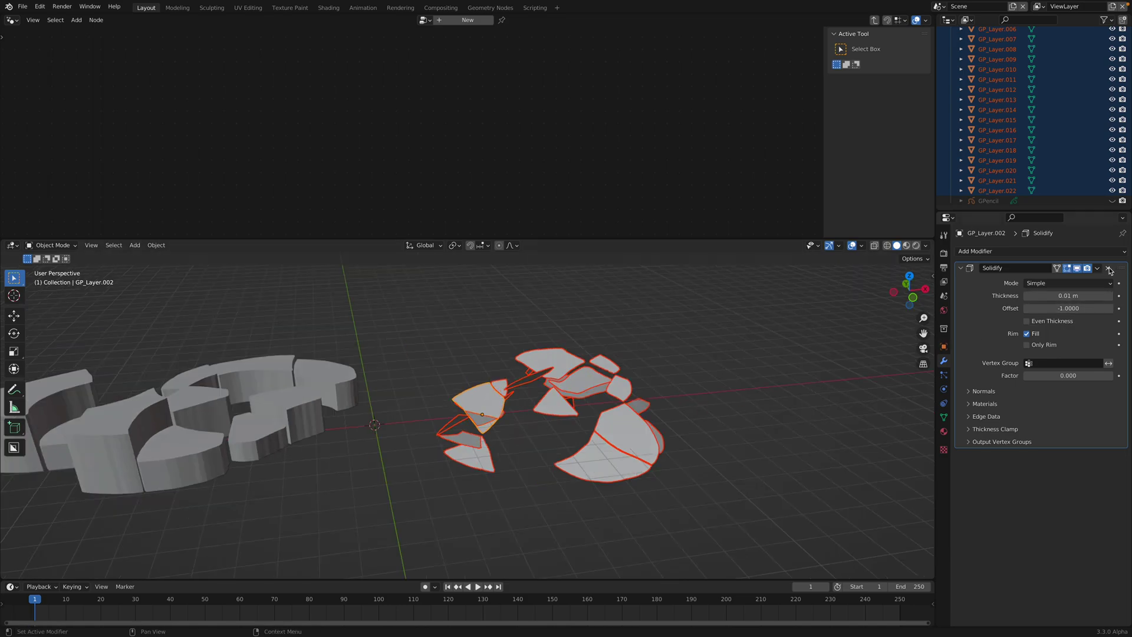
pyautogui.click(1110, 270)
# Select all the filled pieces, save the file and join them into a single object
pyautogui.click(482, 327)
pyautogui.moveTo(429, 298); pyautogui.dragTo(699, 473)
pyautogui.moveTo(699, 473); pyautogui.dragTo(744, 357, button='middle')
pyautogui.hotkey('ctrl', 's')
pyautogui.hotkey('ctrl', 'j')
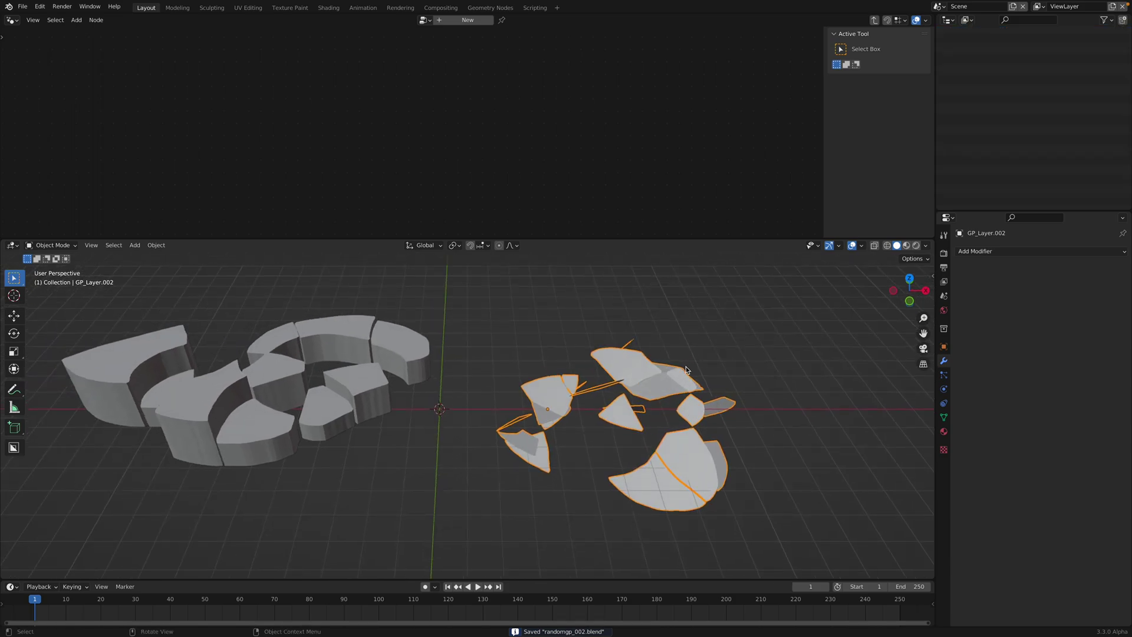
# Open the Geometry Node Editor and create a new node tree for the joined GP_Layer.002
pyautogui.click(12, 20)
pyautogui.click(41, 115)
pyautogui.click(450, 20)
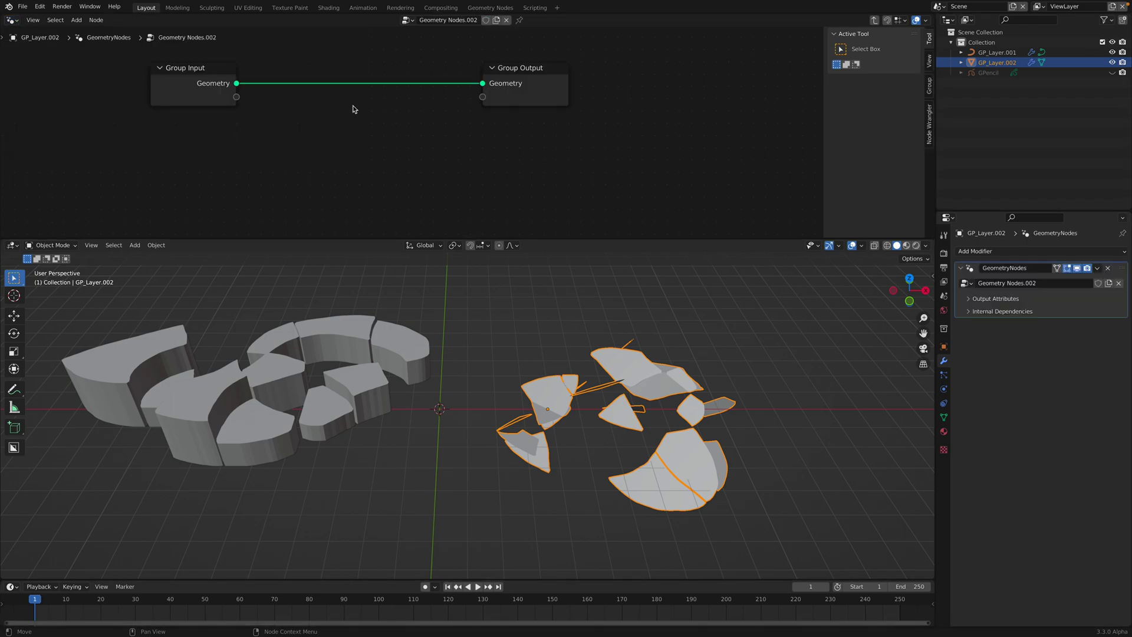
# Insert an Extrude Mesh node between Group Input and Group Output with an Offset Scale of 0.980
pyautogui.scroll(4, 354, 109)
pyautogui.hotkey('shift', 'a')
pyautogui.click(345, 108)
pyautogui.write('ex')
pyautogui.press('Return')
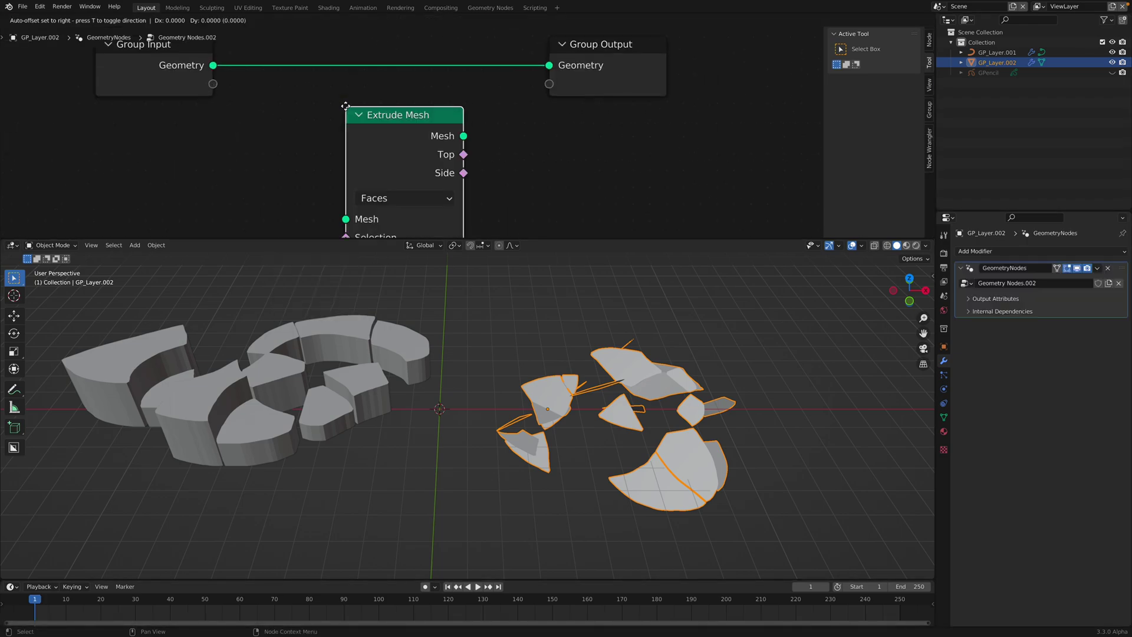
pyautogui.click(296, 43)
pyautogui.scroll(-2, 336, 131)
pyautogui.moveTo(366, 198)
pyautogui.keyDown('shift'); pyautogui.mouseDown()
pyautogui.moveTo(412, 198)
pyautogui.moveTo(360, 198)
pyautogui.mouseUp(); pyautogui.keyUp('shift')
pyautogui.moveTo(601, 389); pyautogui.dragTo(601, 348, button='middle')
# Add a Random Value node and connect its Value to the Offset Scale of Extrude Mesh
pyautogui.moveTo(277, 169); pyautogui.dragTo(372, 157, button='middle')
pyautogui.hotkey('shift', 'a')
pyautogui.click(297, 170)
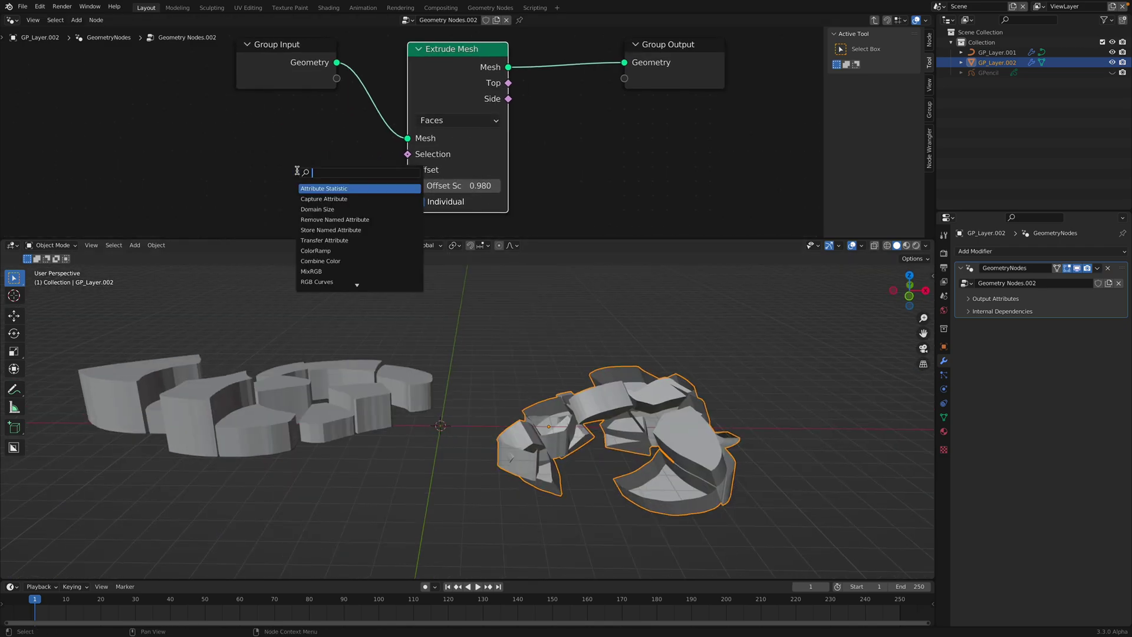
pyautogui.write('random')
pyautogui.press('Return')
pyautogui.click(302, 137)
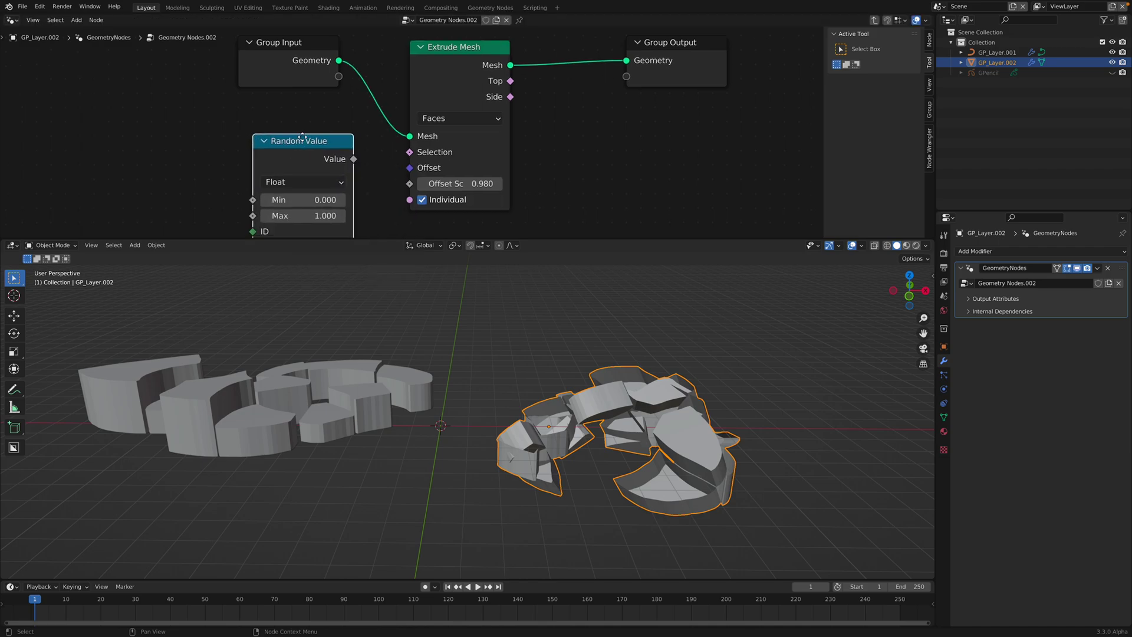
pyautogui.moveTo(350, 136); pyautogui.dragTo(406, 161)
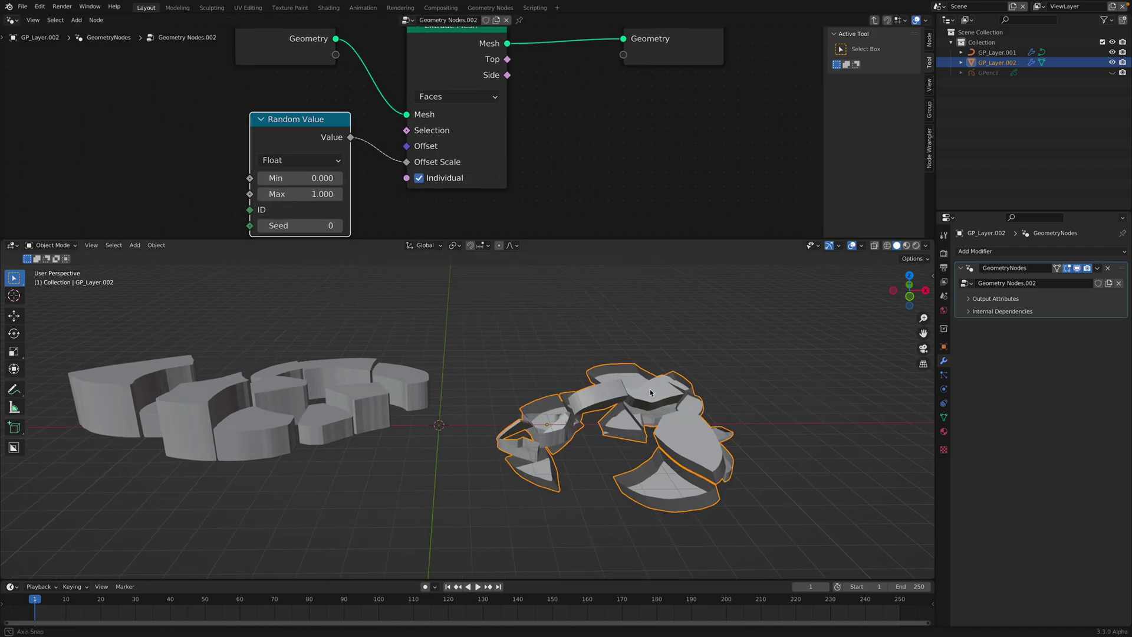
# Examine the extruded GP_Layer.002 pieces from several sides, compare them with GP_Layer.001 and its nodes, and save the file
pyautogui.moveTo(589, 425); pyautogui.dragTo(484, 395, button='middle')
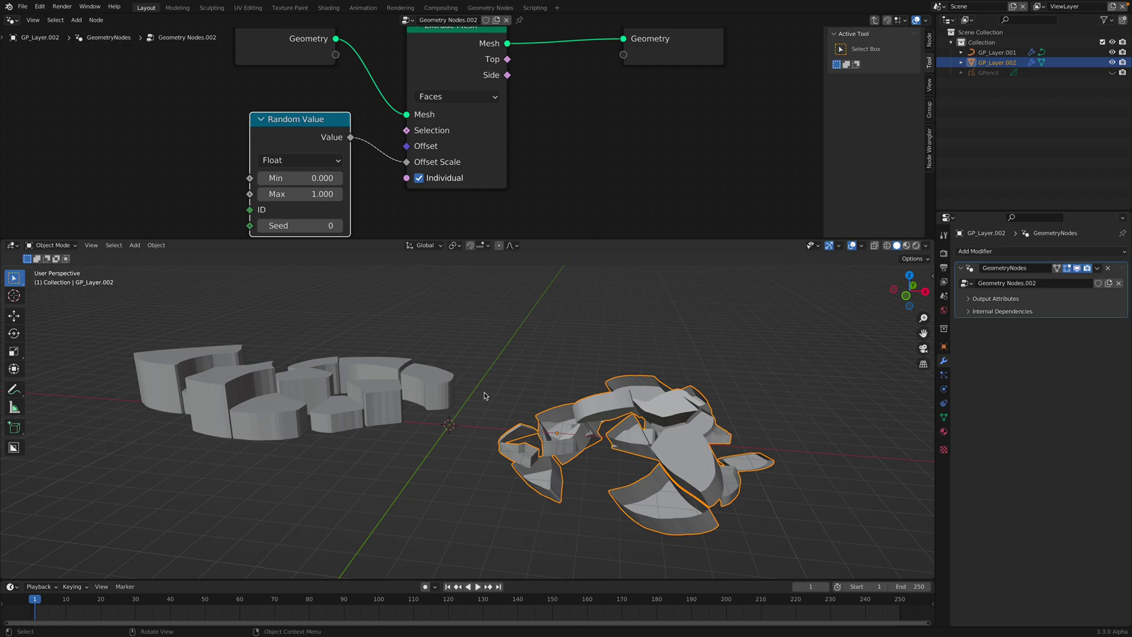
pyautogui.moveTo(485, 395); pyautogui.dragTo(409, 384, button='middle')
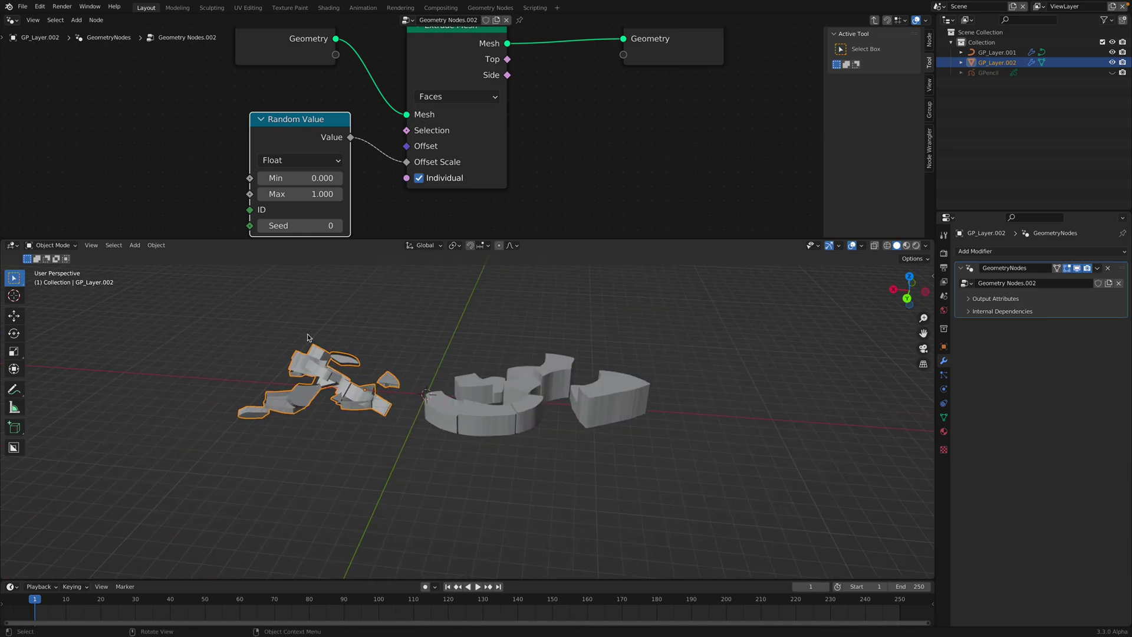
pyautogui.moveTo(533, 355); pyautogui.dragTo(434, 338, button='middle')
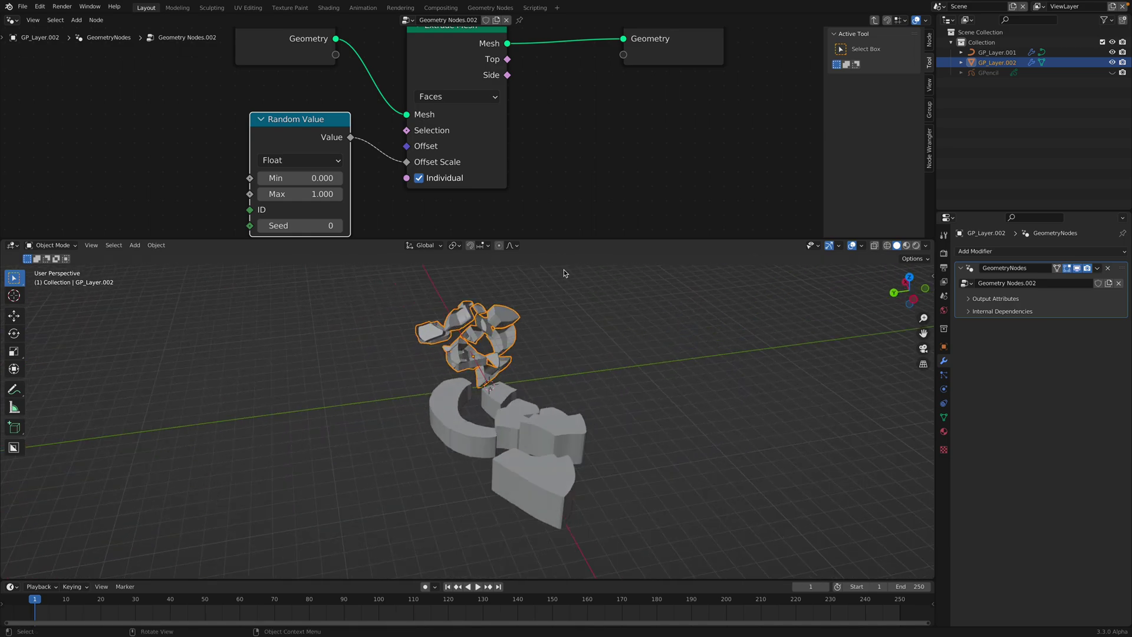
pyautogui.moveTo(564, 273); pyautogui.dragTo(553, 412, button='middle')
pyautogui.hotkey('ctrl', 's')
pyautogui.scroll(2, 552, 412)
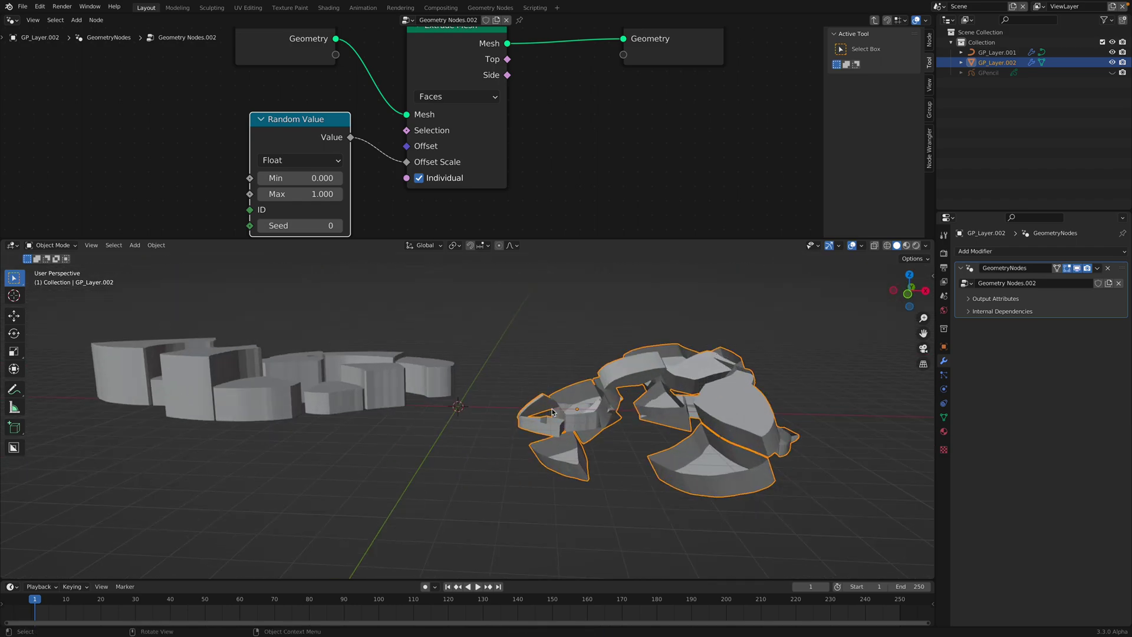
pyautogui.moveTo(552, 412); pyautogui.dragTo(547, 453, button='middle')
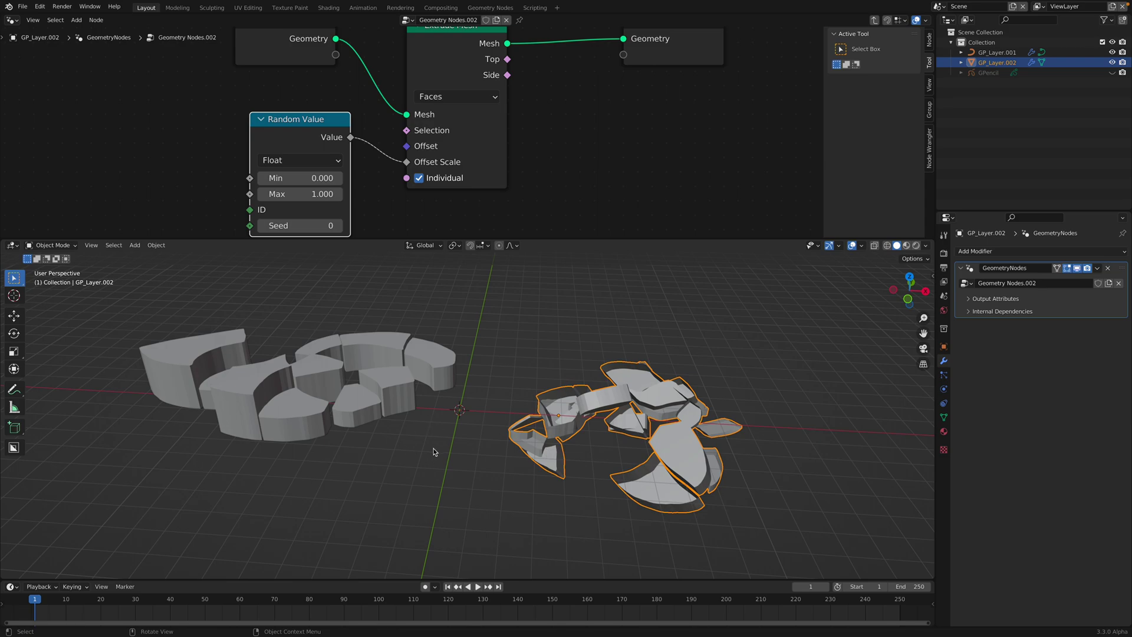
pyautogui.click(412, 366)
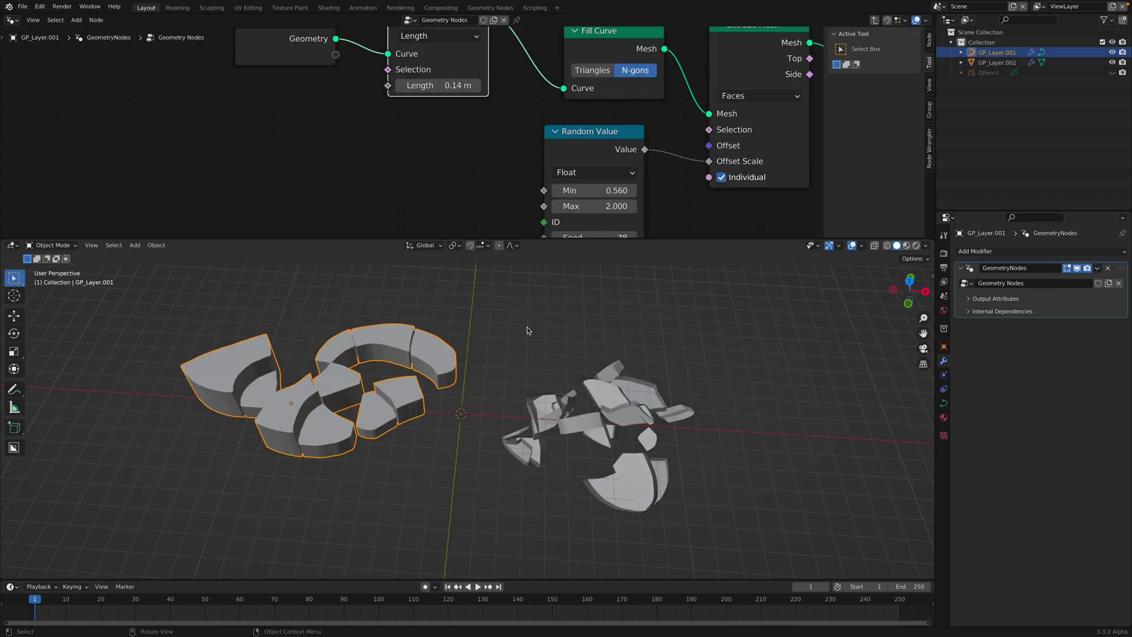
pyautogui.moveTo(590, 405)
pyautogui.mouseDown(button='middle')
pyautogui.moveTo(589, 429)
pyautogui.moveTo(584, 377)
pyautogui.moveTo(521, 344)
pyautogui.moveTo(601, 386)
pyautogui.mouseUp(button='middle')
pyautogui.hotkey('ctrl', 's')
# Set GP_Layer.002's Random Value node to Min 0.520, Max 2.400 and Seed 140, and save the file
pyautogui.click(634, 402)
pyautogui.moveTo(364, 129); pyautogui.dragTo(364, 102, button='middle')
pyautogui.moveTo(312, 152); pyautogui.dragTo(353, 167)
pyautogui.moveTo(301, 199); pyautogui.dragTo(366, 199)
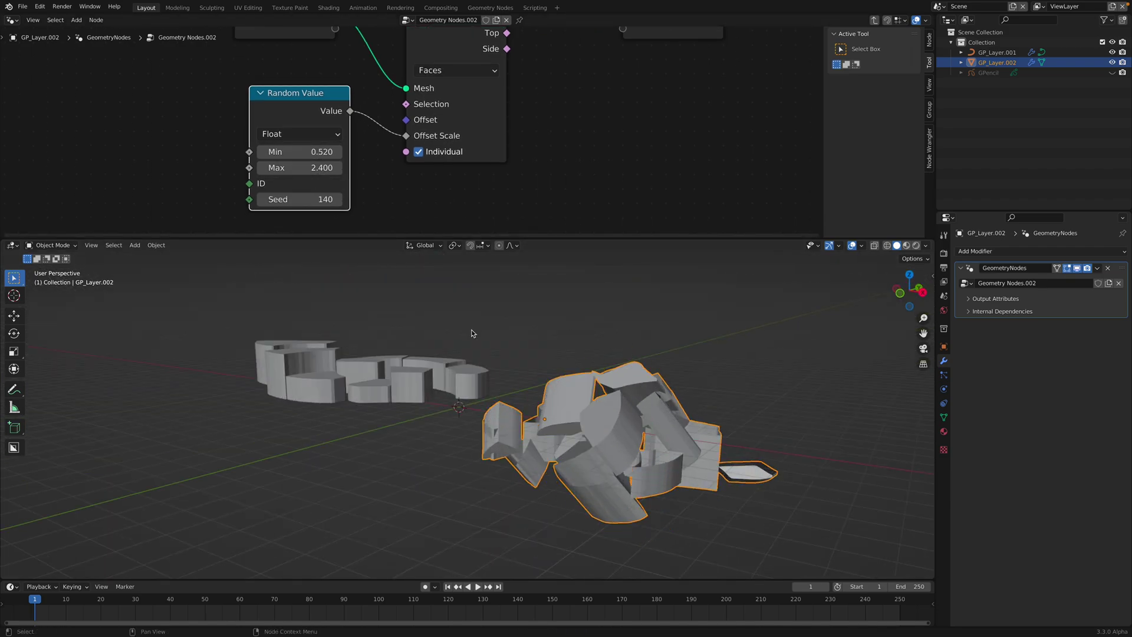
pyautogui.moveTo(471, 333); pyautogui.dragTo(594, 443, button='middle')
pyautogui.click(652, 420)
pyautogui.hotkey('ctrl', 's')
# Move the Group Output node farther from Extrude Mesh to make room for more nodes
pyautogui.scroll(-2, 584, 89)
pyautogui.moveTo(583, 89); pyautogui.dragTo(492, 158, button='middle')
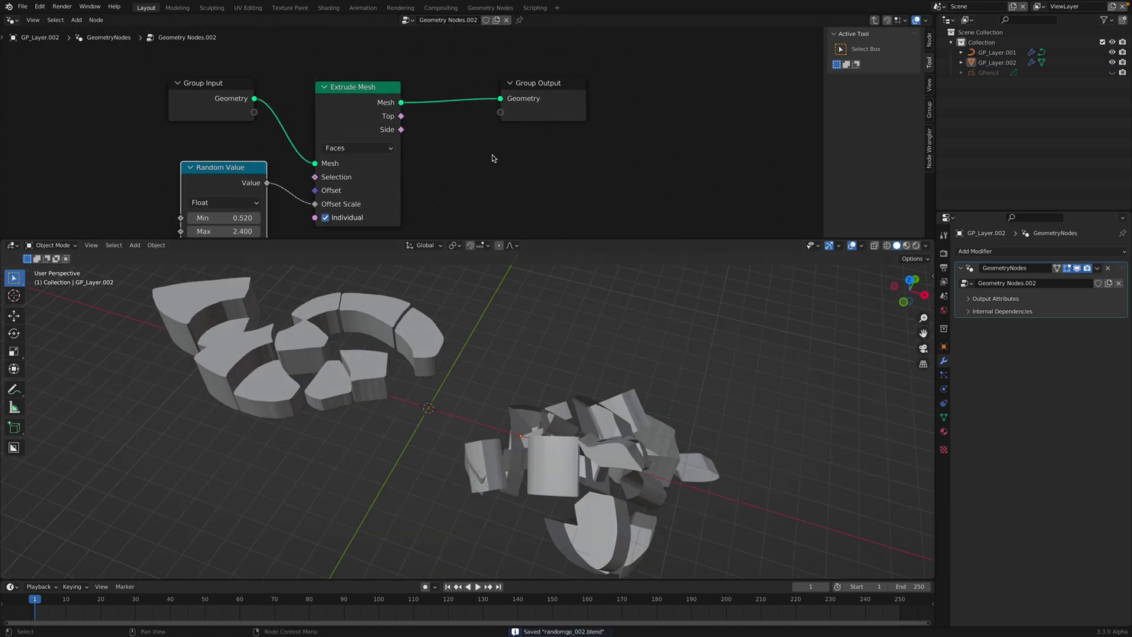
pyautogui.moveTo(581, 83); pyautogui.dragTo(677, 73)
pyautogui.moveTo(538, 133); pyautogui.dragTo(530, 136, button='middle')
pyautogui.hotkey('shift', 'a')
pyautogui.press('s')
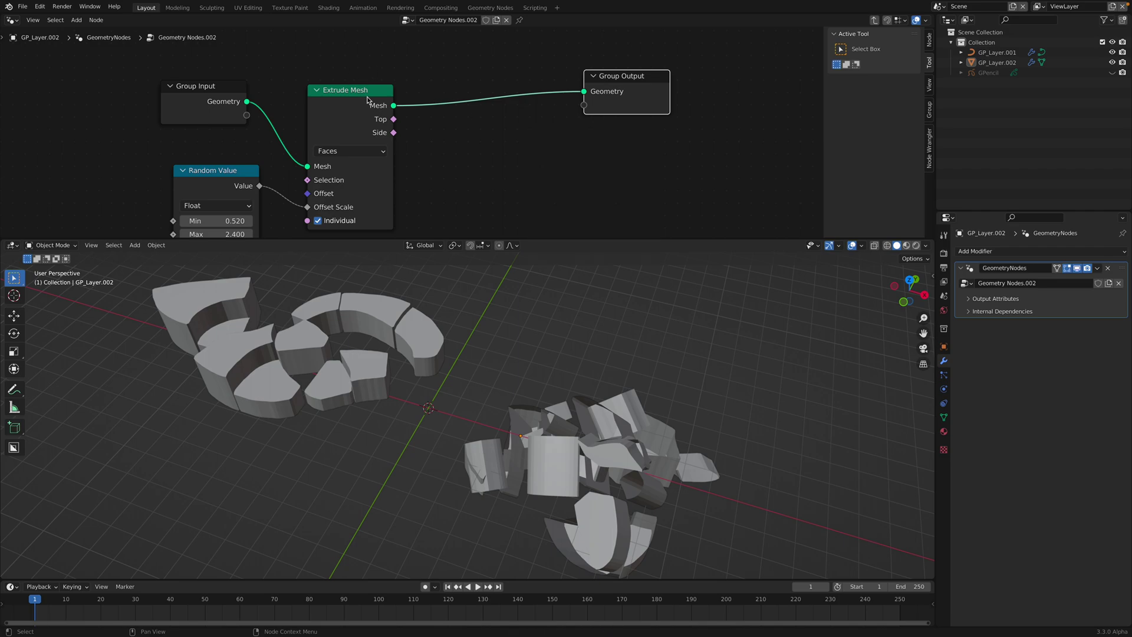
pyautogui.moveTo(377, 116); pyautogui.dragTo(406, 106)
pyautogui.moveTo(605, 463); pyautogui.dragTo(593, 376, button='middle')
pyautogui.moveTo(525, 158); pyautogui.dragTo(522, 232, button='middle')
pyautogui.moveTo(617, 145); pyautogui.dragTo(644, 105)
# Add a Flip Faces node above the Group Input and Extrude Mesh nodes
pyautogui.hotkey('shift', 'a')
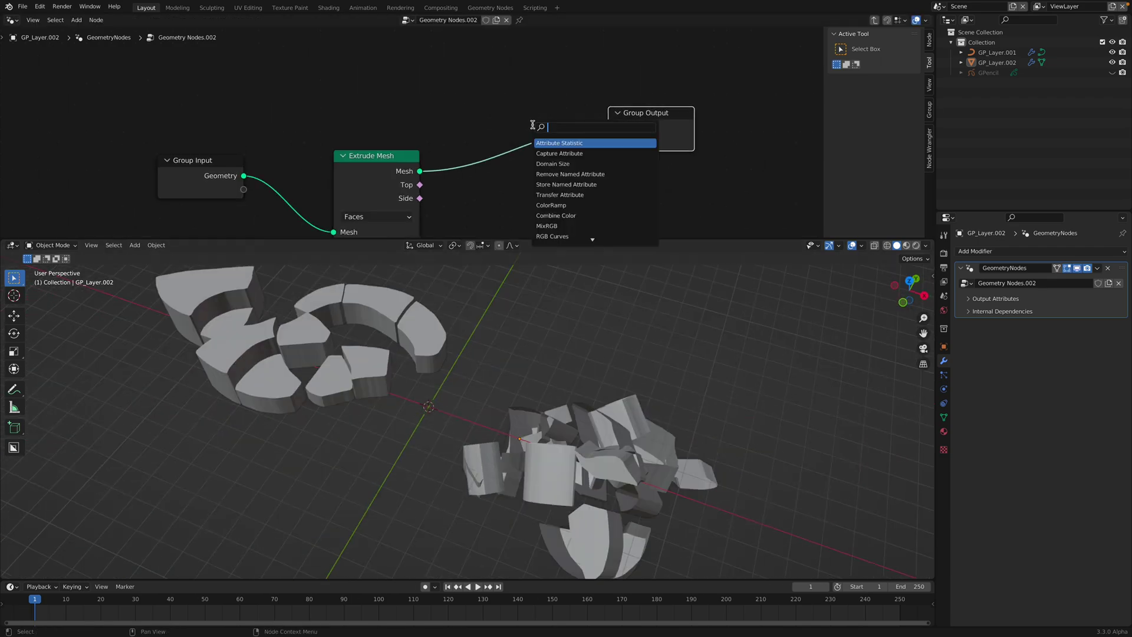
pyautogui.write('Fl')
pyautogui.press('Return')
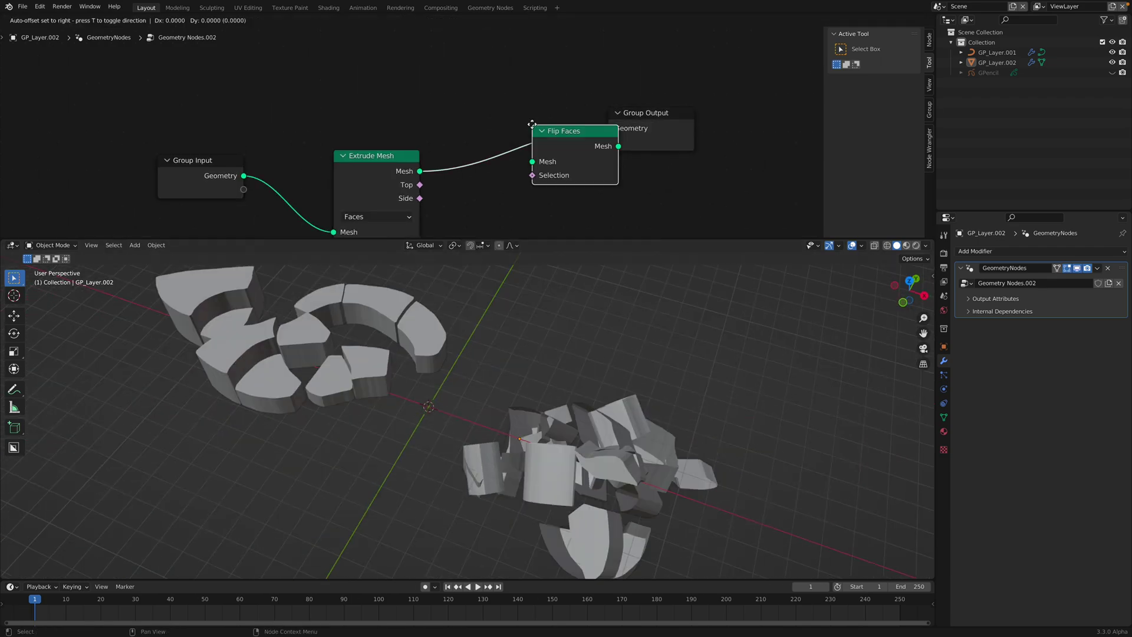
pyautogui.click(274, 50)
# Insert a Join Geometry node between Extrude Mesh and Group Output
pyautogui.hotkey('shift', 'a')
pyautogui.click(428, 81)
pyautogui.write('Joi')
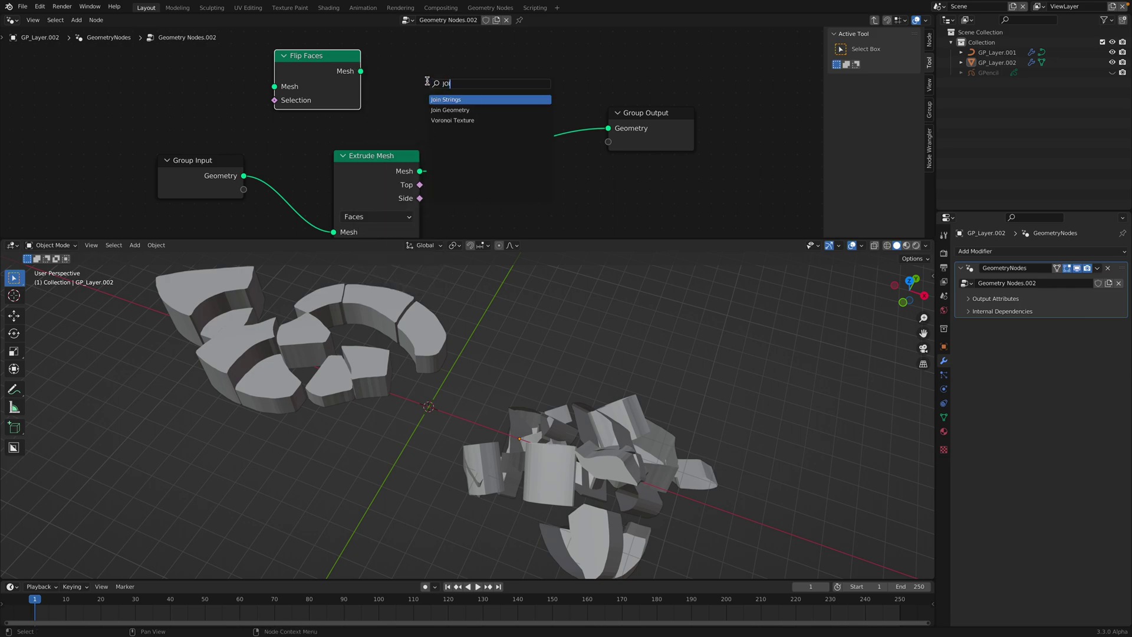
pyautogui.press('Down')
pyautogui.press('Return')
pyautogui.click(471, 107)
# Route the Group Input geometry through Flip Faces into Join Geometry and save the file
pyautogui.moveTo(337, 100); pyautogui.dragTo(380, 85, button='middle')
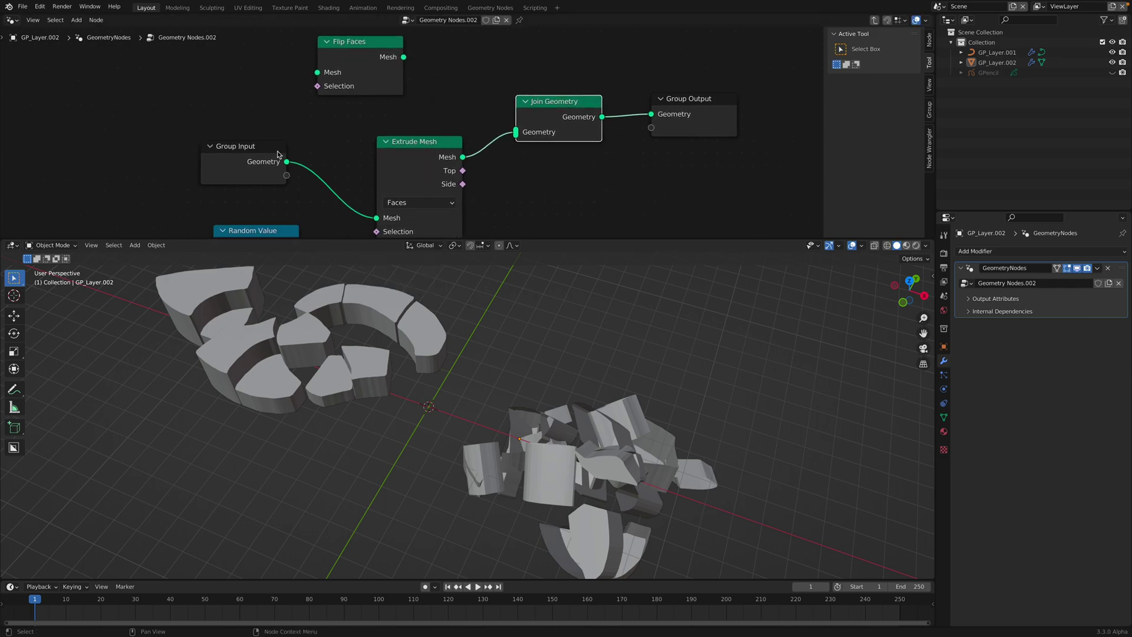
pyautogui.moveTo(277, 154); pyautogui.dragTo(319, 75)
pyautogui.moveTo(404, 58); pyautogui.dragTo(516, 132)
pyautogui.moveTo(672, 371); pyautogui.dragTo(630, 387, button='middle')
pyautogui.hotkey('ctrl', 's')
# Set GP_Layer.002's Random Value node to Min 0.560, Max 1.800 and Seed 282, and save the file
pyautogui.click(658, 393)
pyautogui.moveTo(283, 230); pyautogui.dragTo(263, 105, button='middle')
pyautogui.moveTo(257, 156); pyautogui.dragTo(262, 197)
pyautogui.moveTo(580, 412); pyautogui.dragTo(628, 342, button='middle')
pyautogui.hotkey('ctrl', 's')
# Add a Voxel Remesh modifier to GP_Layer.002 and enable Smooth Shading
pyautogui.click(1031, 252)
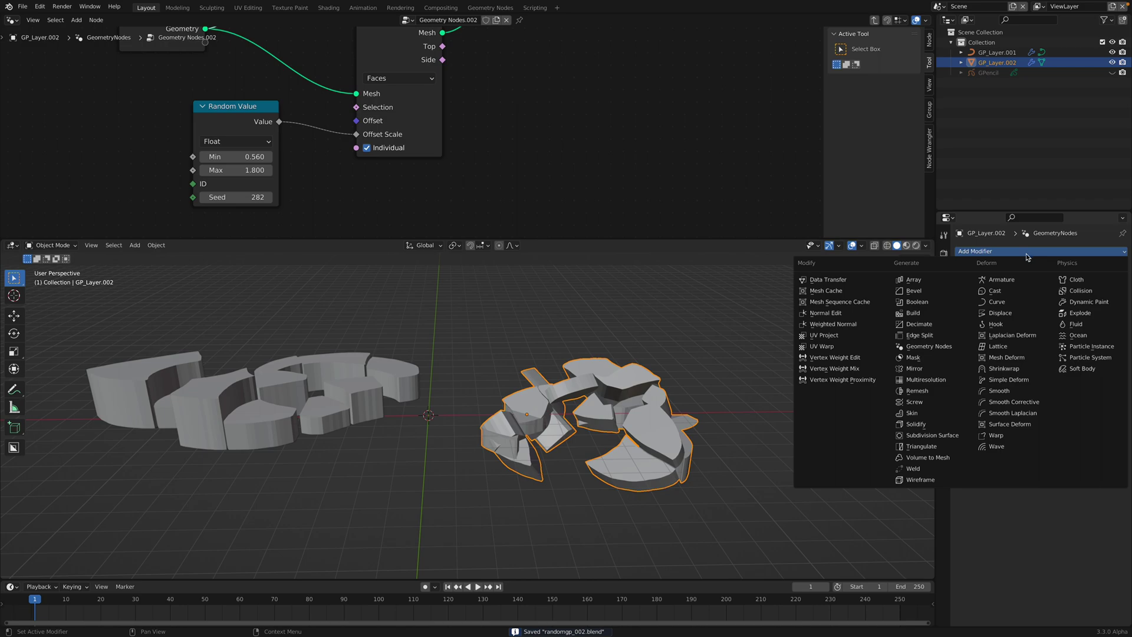
pyautogui.click(928, 379)
pyautogui.moveTo(657, 378); pyautogui.dragTo(661, 391, button='middle')
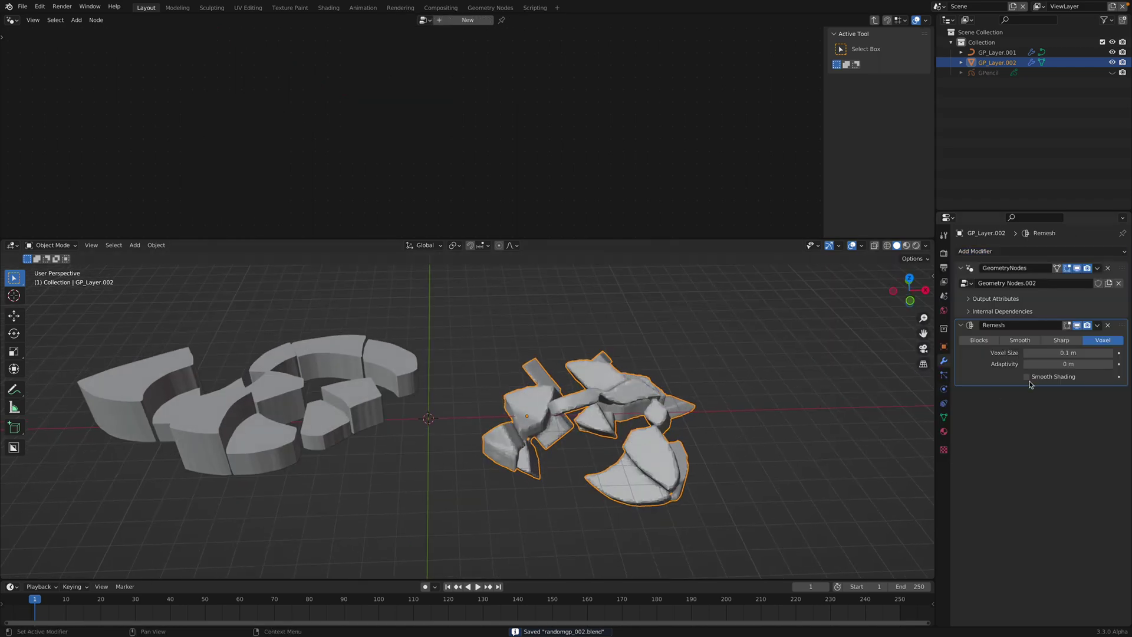
pyautogui.click(716, 420)
pyautogui.moveTo(716, 420); pyautogui.dragTo(725, 348, button='middle')
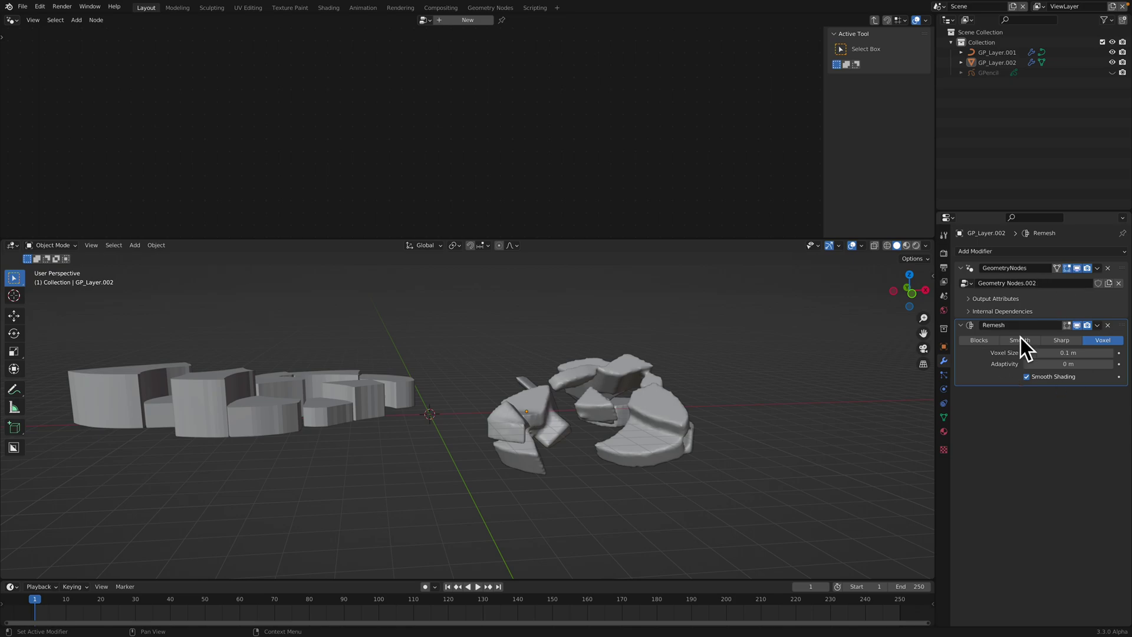
# Make the GeometryNodes modifier active and view its node tree
pyautogui.click(1122, 274)
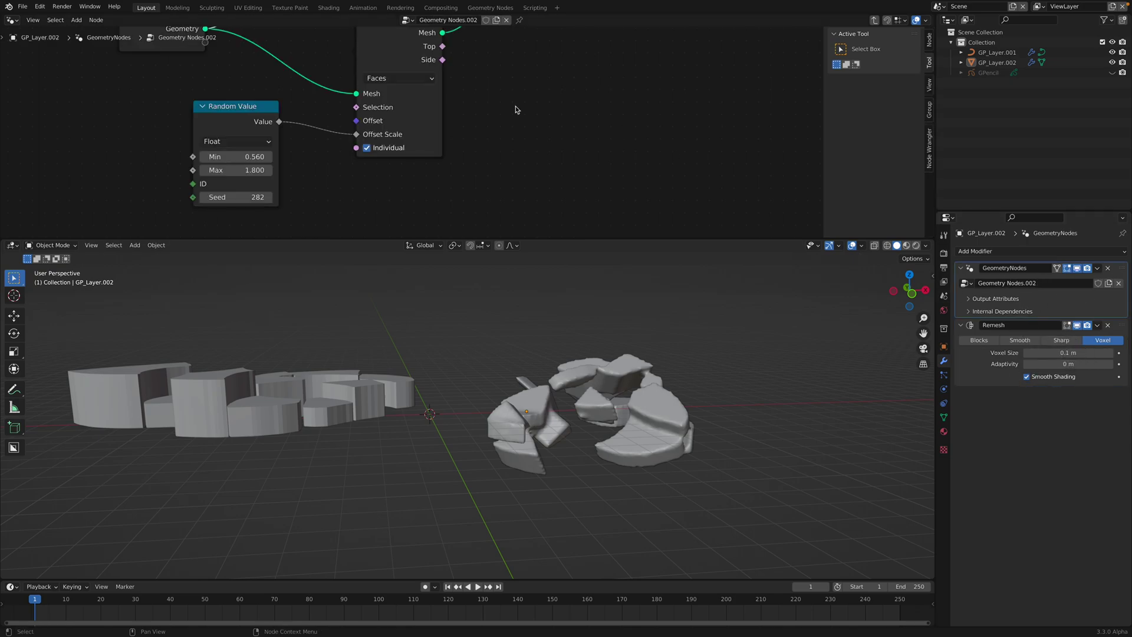
pyautogui.scroll(2, 497, 187)
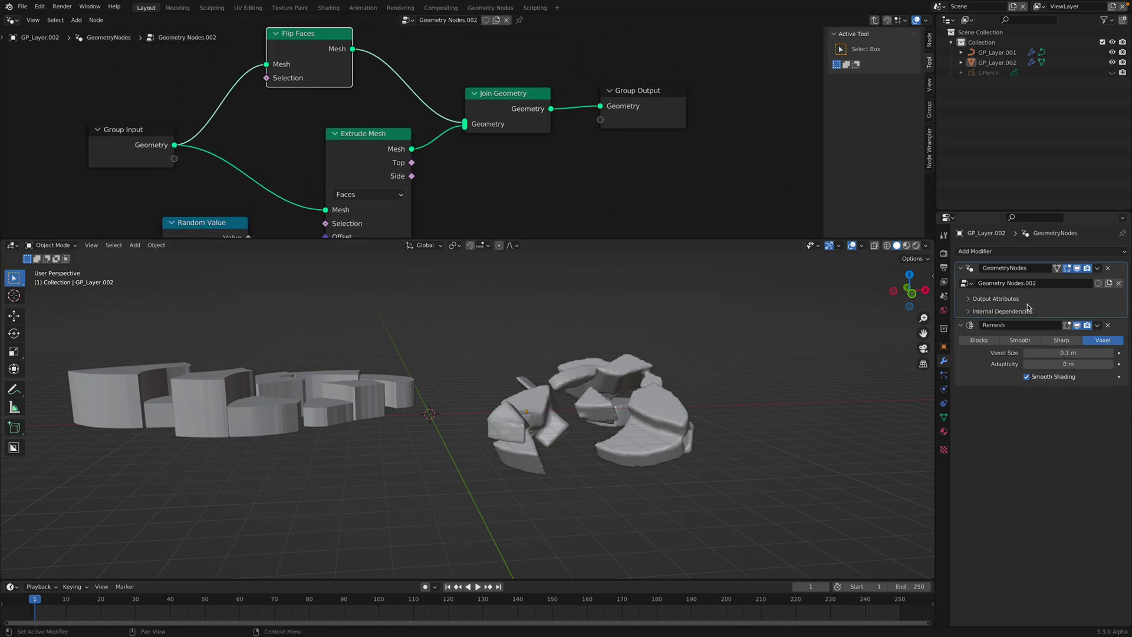
# Try inserting a Merge by Distance node between Join Geometry and Group Output, and undo the insertion
pyautogui.moveTo(668, 140); pyautogui.dragTo(660, 139, button='middle')
pyautogui.moveTo(642, 96); pyautogui.dragTo(696, 108)
pyautogui.hotkey('shift', 'a')
pyautogui.write('sNer')
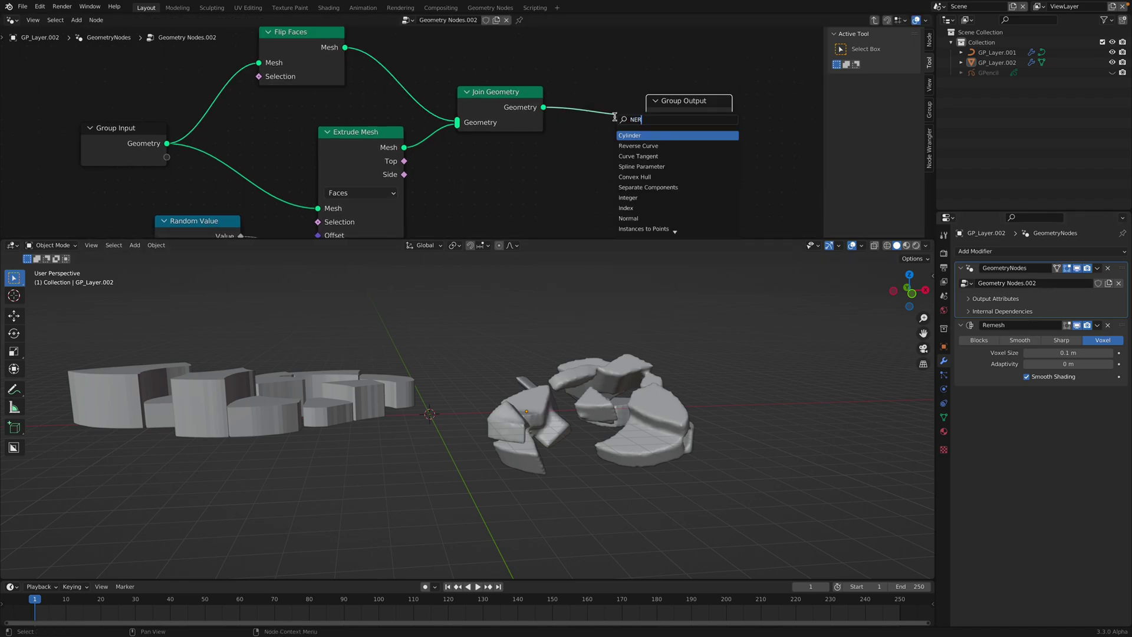
pyautogui.press('BackSpace')
pyautogui.press('BackSpace')
pyautogui.press('BackSpace')
pyautogui.write('Merg')
pyautogui.press('Return')
pyautogui.click(593, 88)
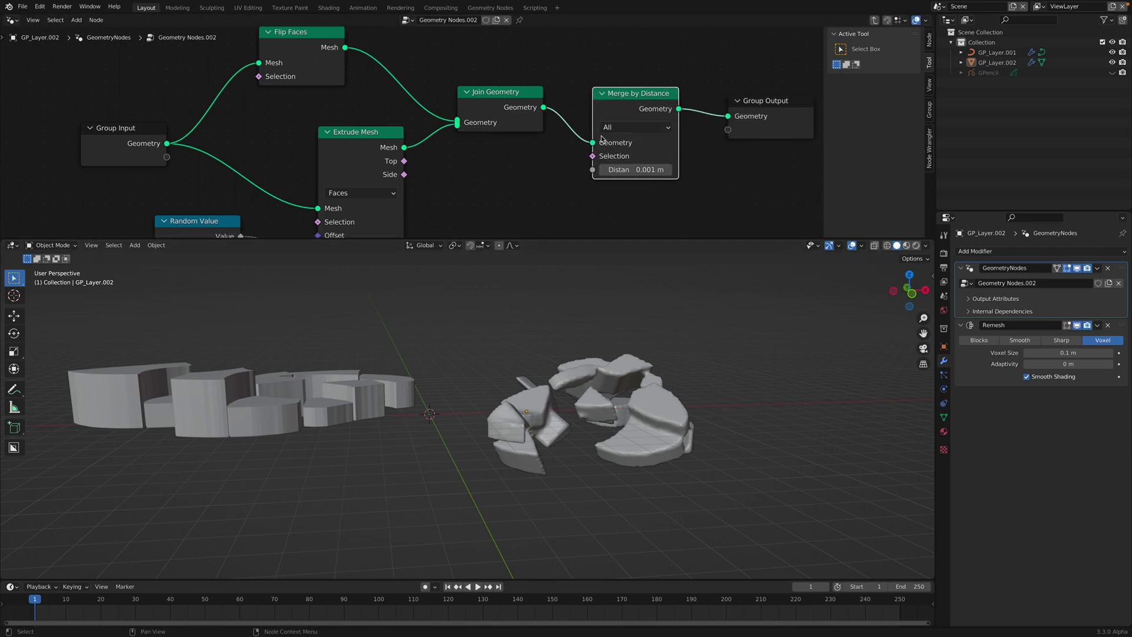
pyautogui.hotkey('ctrl', 'z')
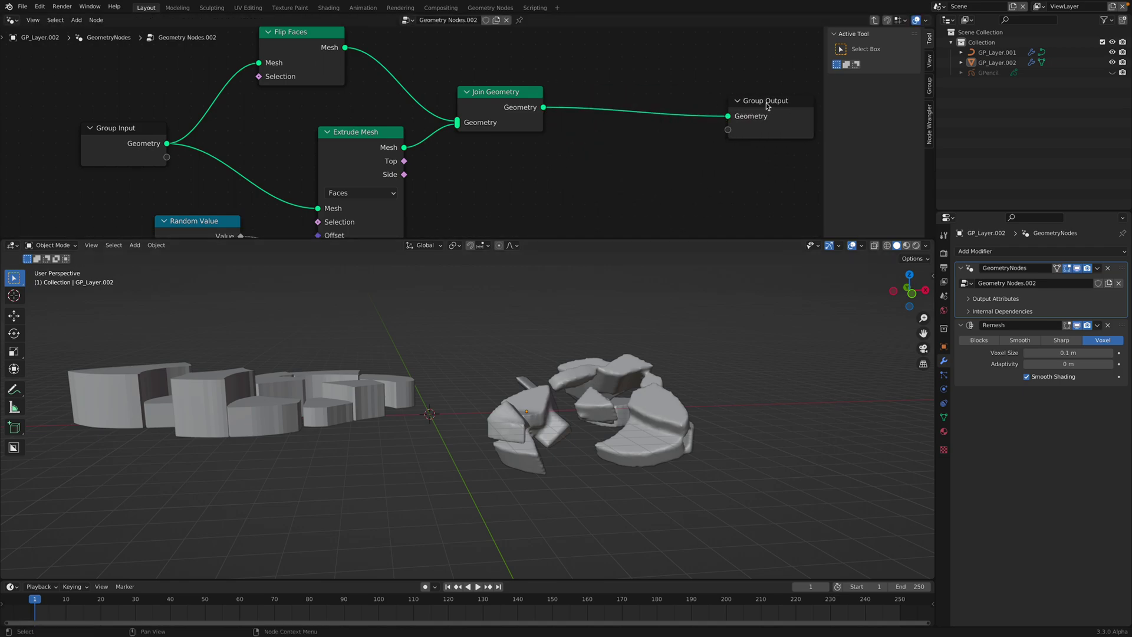
pyautogui.hotkey('ctrl', 'z')
# Save the file and try a Remesh Voxel Size of 0.02 m on GP_Layer.002
pyautogui.hotkey('ctrl', 's')
pyautogui.click(1057, 352)
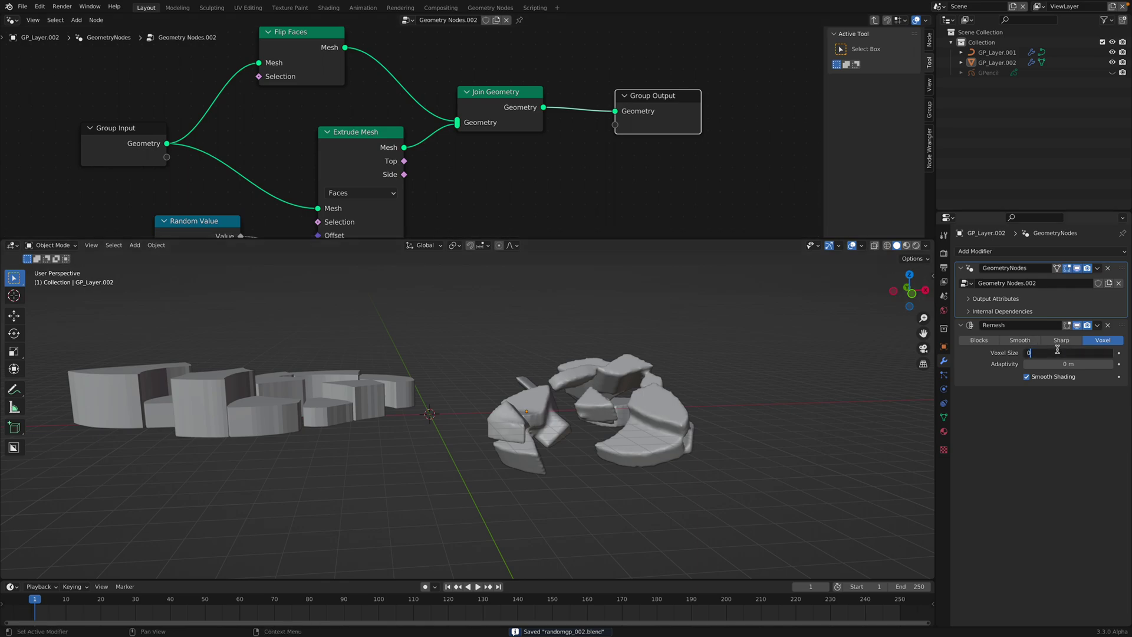
pyautogui.press('Return')
pyautogui.moveTo(749, 383); pyautogui.dragTo(713, 425, button='middle')
pyautogui.click(660, 448)
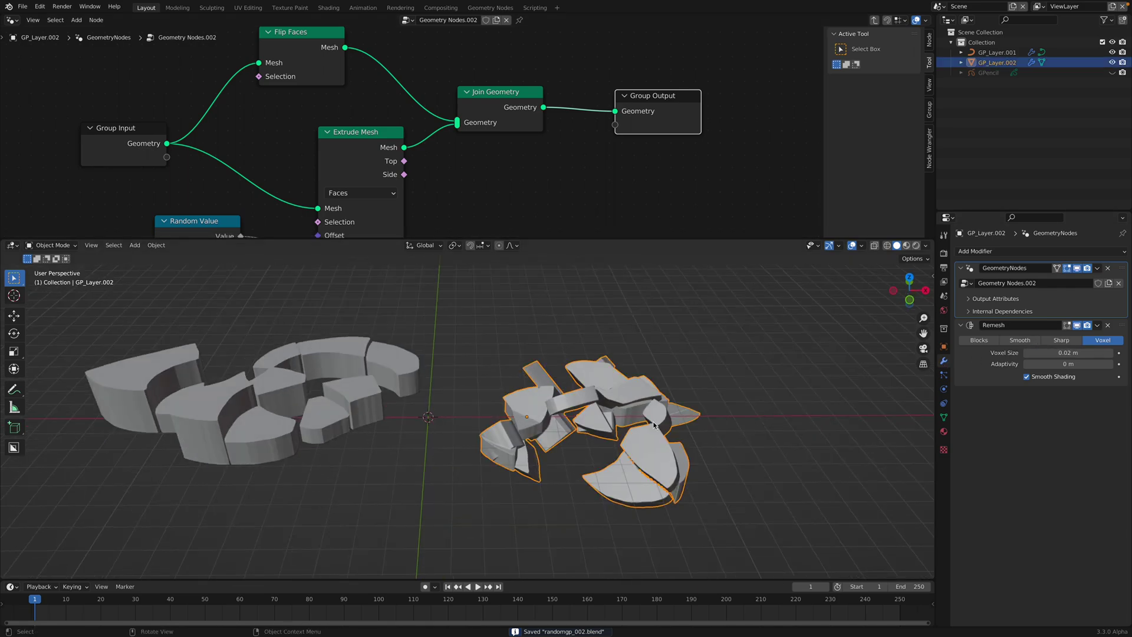
# Set the Remesh Voxel Size of GP_Layer.002 to 0.1 m and save the file
pyautogui.click(1068, 353)
pyautogui.write('.1')
pyautogui.press('Return')
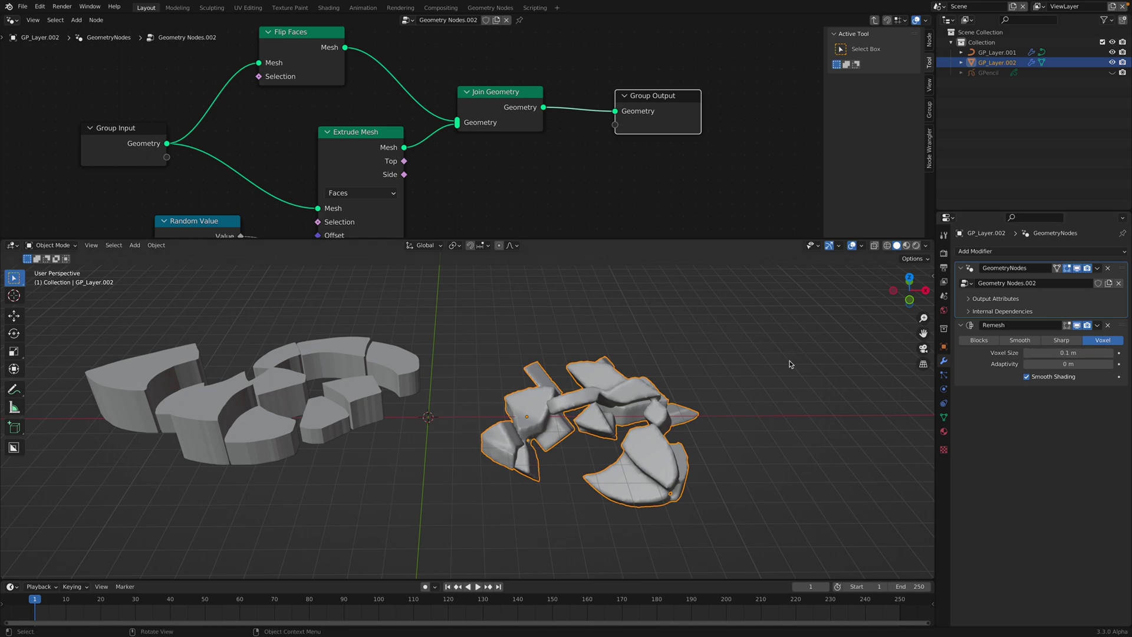
pyautogui.click(788, 364)
pyautogui.moveTo(660, 443); pyautogui.dragTo(637, 434, button='middle')
pyautogui.hotkey('ctrl', 's')
pyautogui.moveTo(641, 391); pyautogui.dragTo(710, 380, button='middle')
pyautogui.click(662, 412)
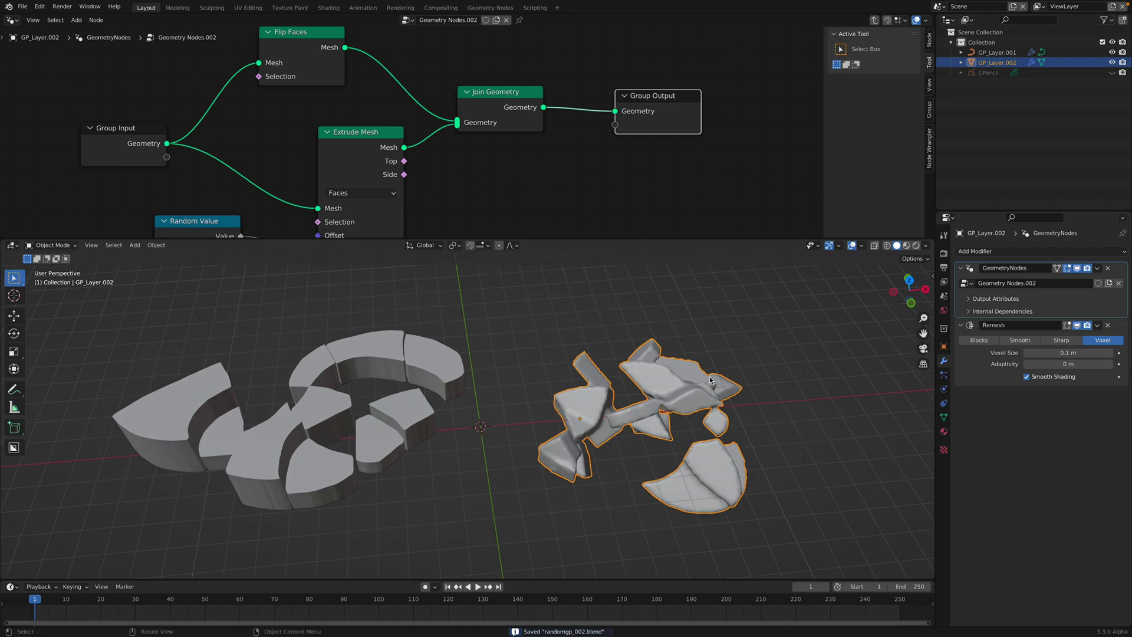
# Unhide the GPencil object and move it about 16 m along the X axis, beside the two meshes
pyautogui.click(1111, 73)
pyautogui.click(988, 73)
pyautogui.press('g')
pyautogui.press('x')
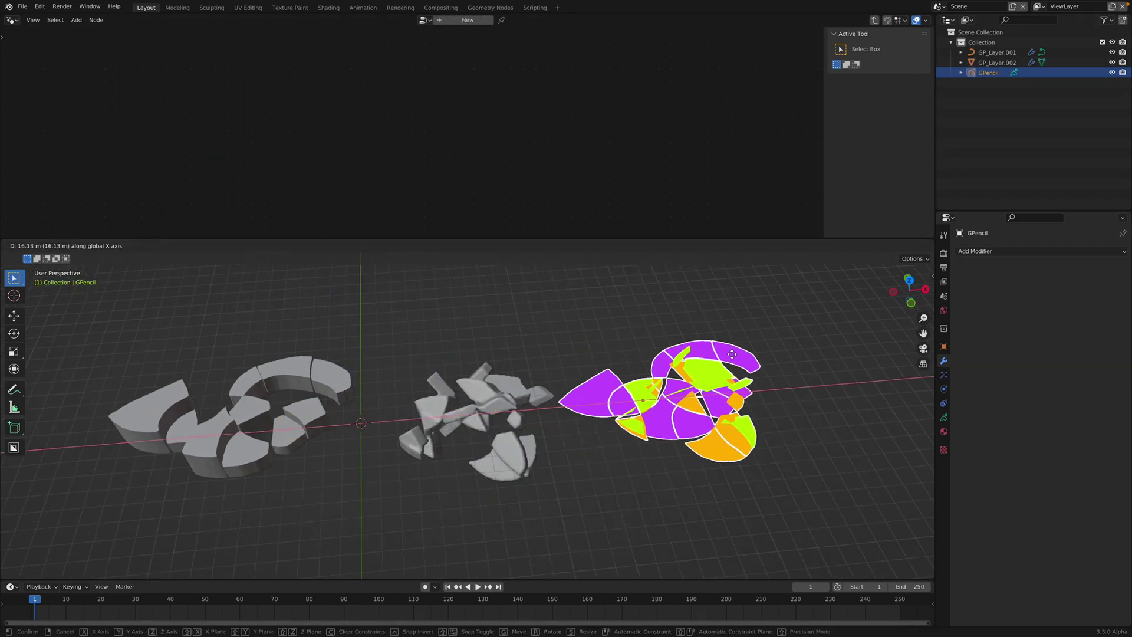
pyautogui.click(731, 354)
pyautogui.moveTo(732, 354); pyautogui.dragTo(617, 399, button='middle')
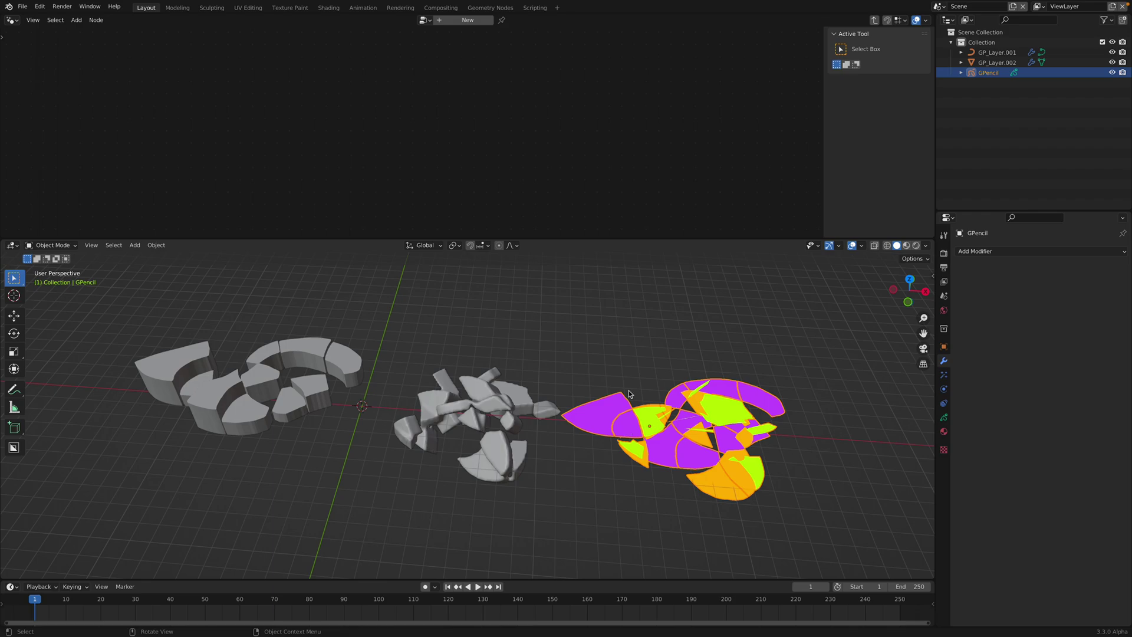
# Compare the two extruded meshes with the Grease Pencil drawing in top view, and save the file
pyautogui.click(909, 280)
pyautogui.click(690, 351)
pyautogui.click(672, 415)
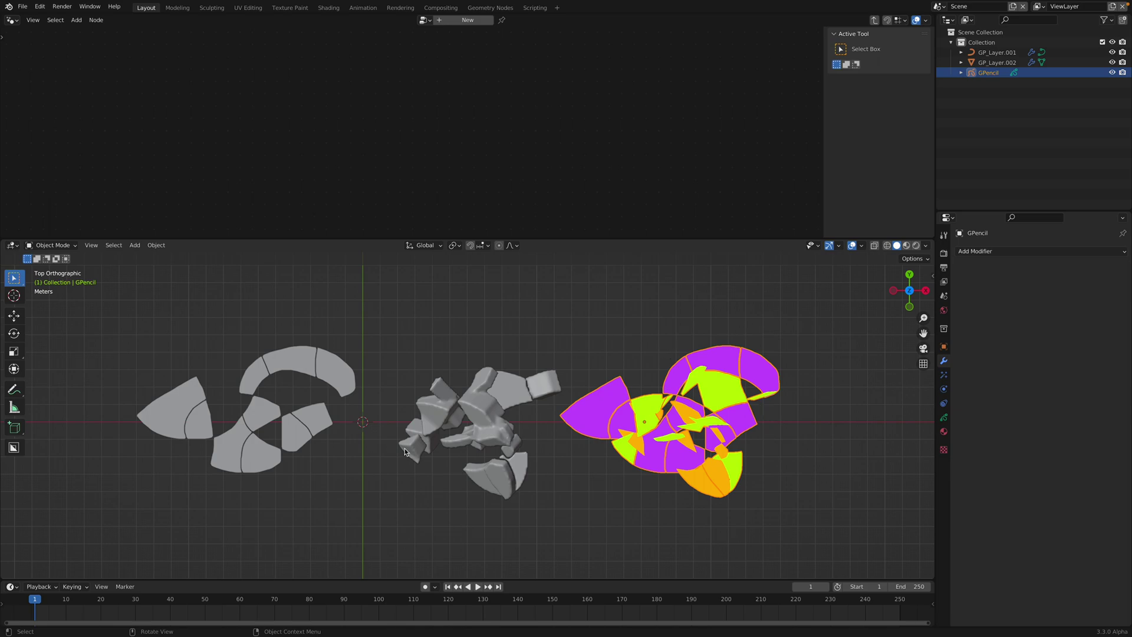
pyautogui.keyDown('shift'); pyautogui.moveTo(274, 314); pyautogui.dragTo(576, 292, button='middle'); pyautogui.keyUp('shift')
pyautogui.scroll(3, 577, 291)
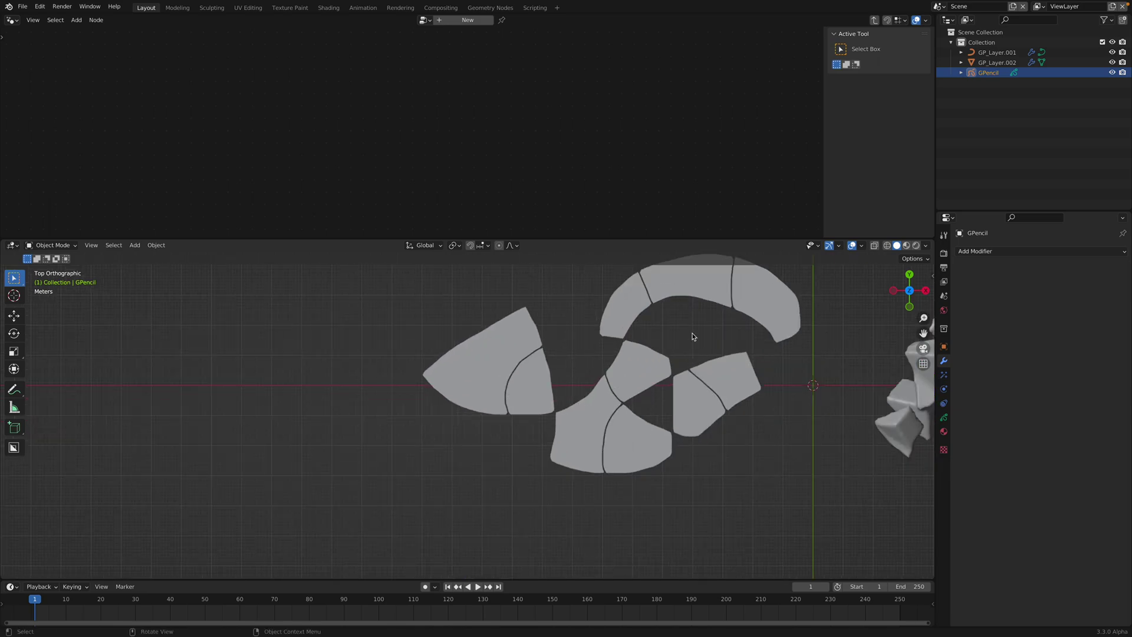
pyautogui.keyDown('shift'); pyautogui.moveTo(693, 336); pyautogui.dragTo(501, 369, button='middle'); pyautogui.keyUp('shift')
pyautogui.scroll(3, 472, 389)
pyautogui.hotkey('ctrl', 's')
pyautogui.scroll(-6, 454, 414)
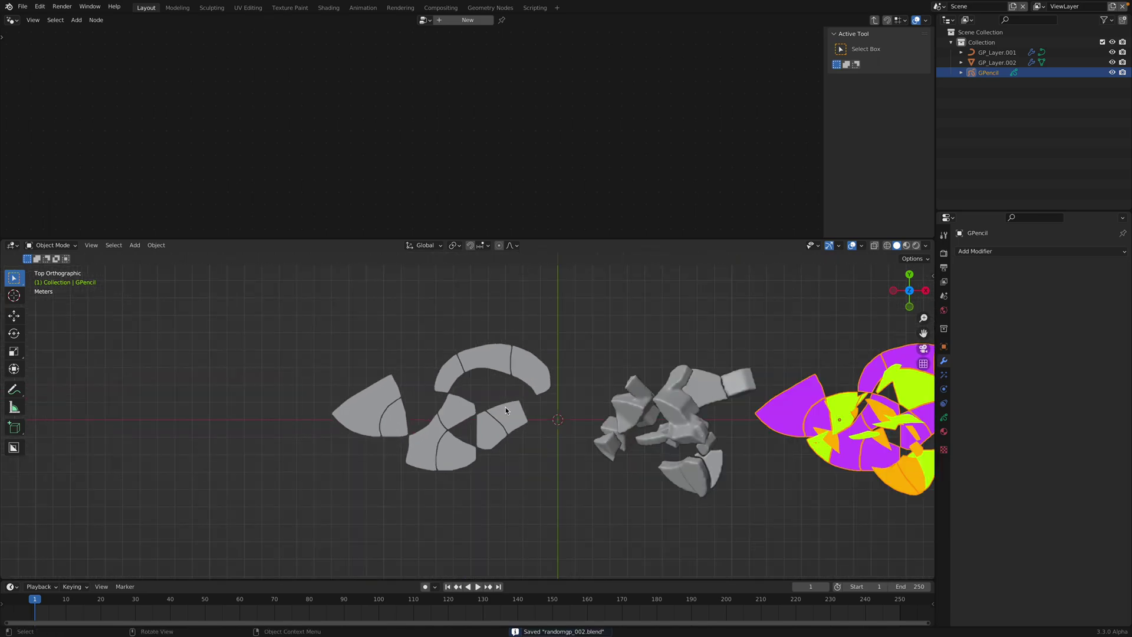
pyautogui.keyDown('shift'); pyautogui.moveTo(505, 410); pyautogui.dragTo(243, 388, button='middle'); pyautogui.keyUp('shift')
pyautogui.click(503, 305)
pyautogui.hotkey('ctrl', 's')
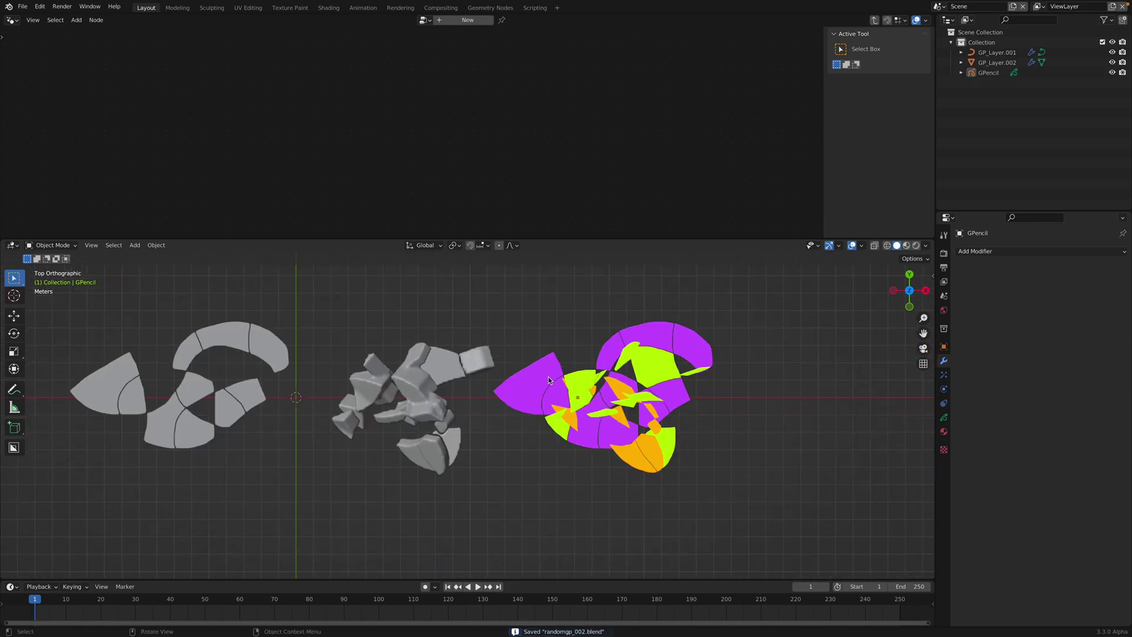
# Examine the meshes and the Grease Pencil drawing in perspective, and select GP_Layer.001 to view its node tree
pyautogui.scroll(-2, 549, 381)
pyautogui.moveTo(438, 386); pyautogui.dragTo(432, 344, button='middle')
pyautogui.scroll(2, 432, 343)
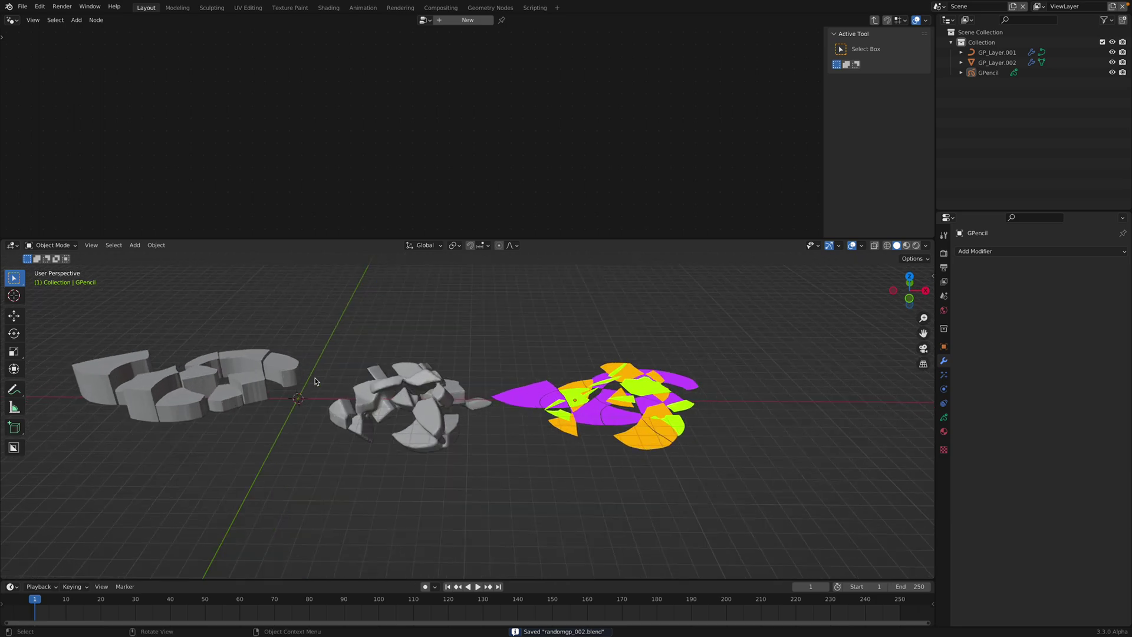
pyautogui.click(278, 378)
pyautogui.click(318, 371)
pyautogui.click(530, 393)
pyautogui.click(438, 392)
pyautogui.click(265, 380)
pyautogui.keyDown('shift'); pyautogui.moveTo(515, 360); pyautogui.dragTo(563, 363, button='middle'); pyautogui.keyUp('shift')
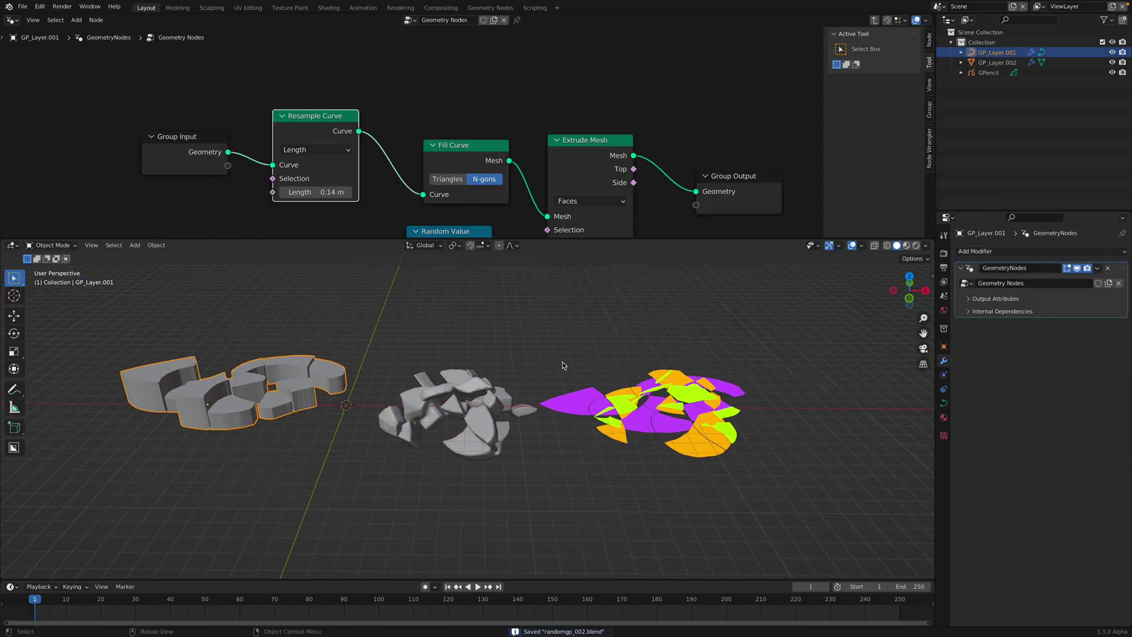
pyautogui.moveTo(575, 409)
pyautogui.mouseDown(button='middle')
pyautogui.moveTo(564, 402)
pyautogui.moveTo(576, 405)
pyautogui.mouseUp(button='middle')
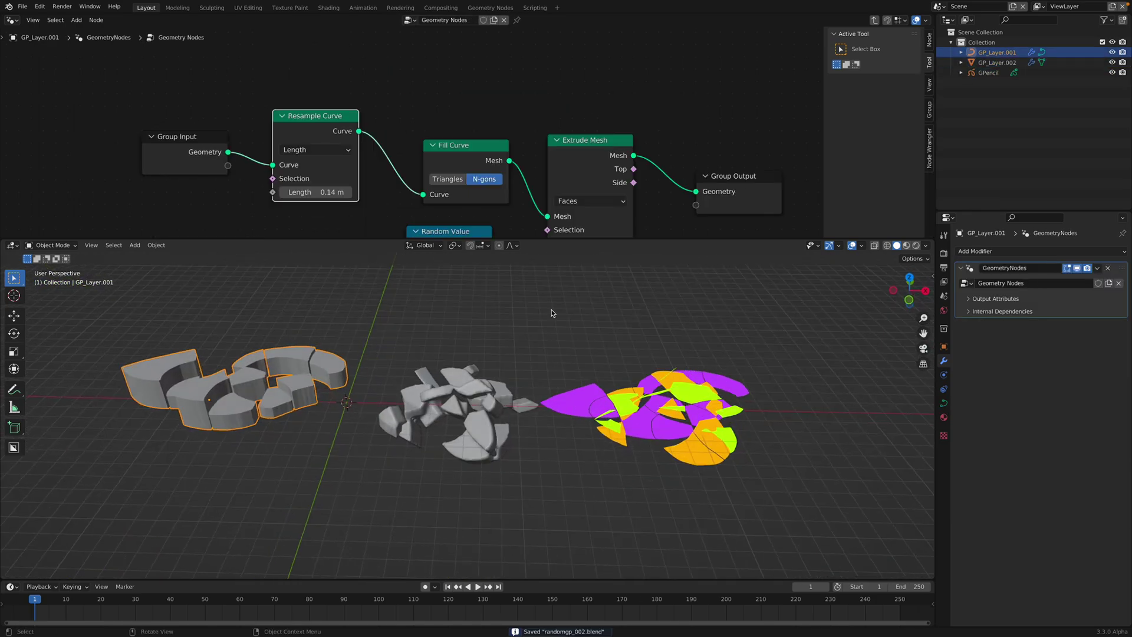
# Start a new default file and delete all its starting objects
pyautogui.click(21, 7)
pyautogui.moveTo(41, 21)
pyautogui.click(139, 17)
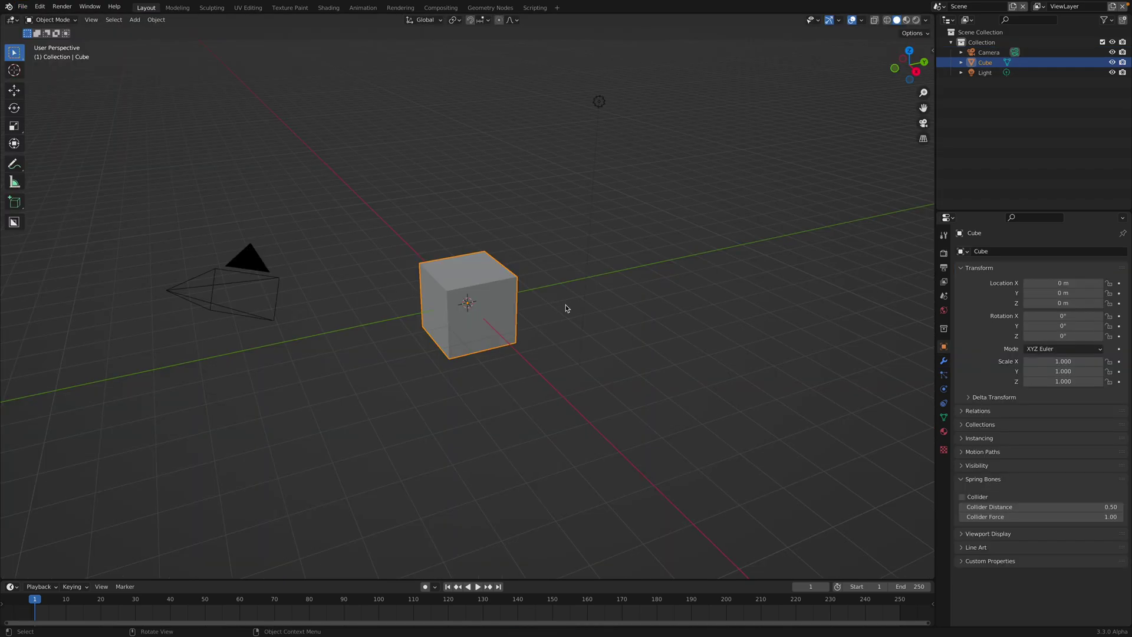
pyautogui.press('a')
pyautogui.press('Delete')
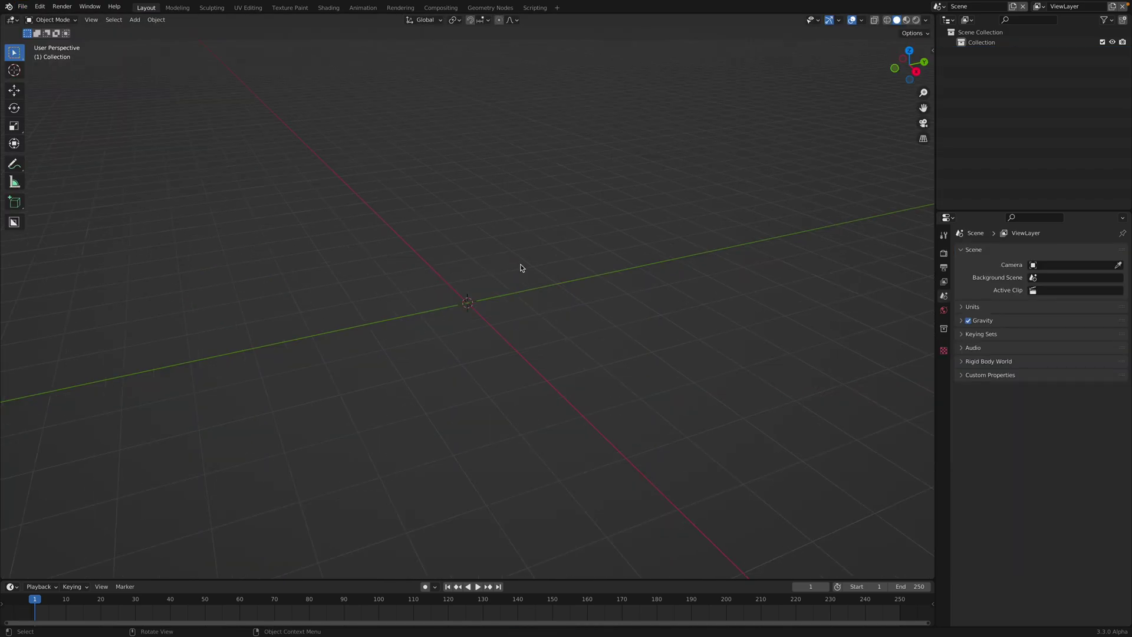
# Add a blank Grease Pencil object and switch it to Draw Mode in top view
pyautogui.hotkey('shift', 'a')
pyautogui.moveTo(512, 337)
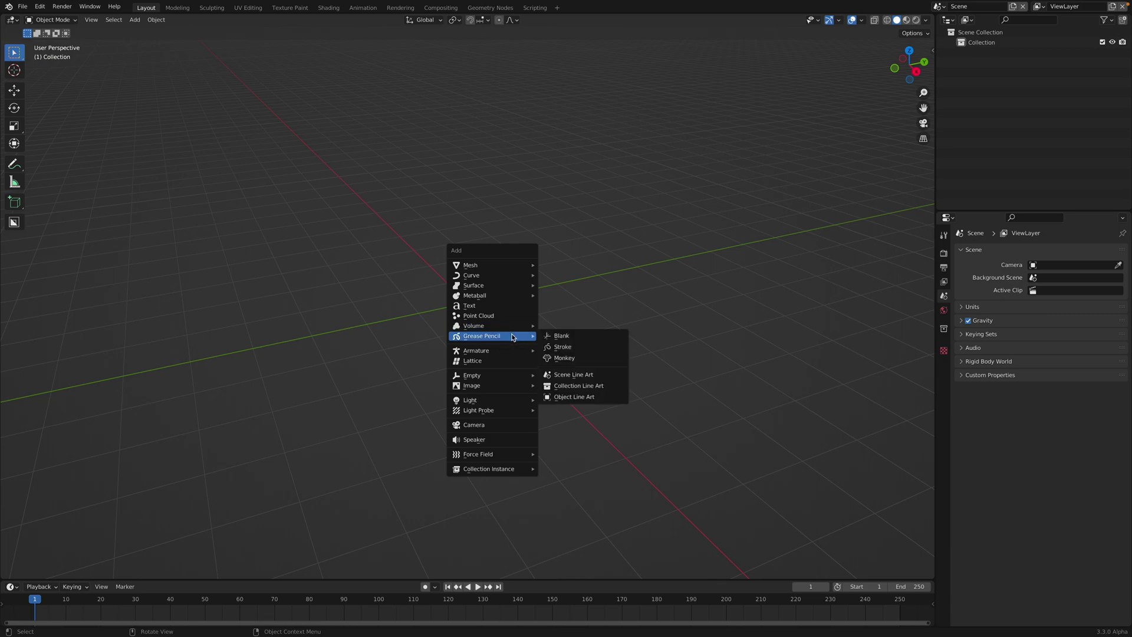
pyautogui.click(587, 335)
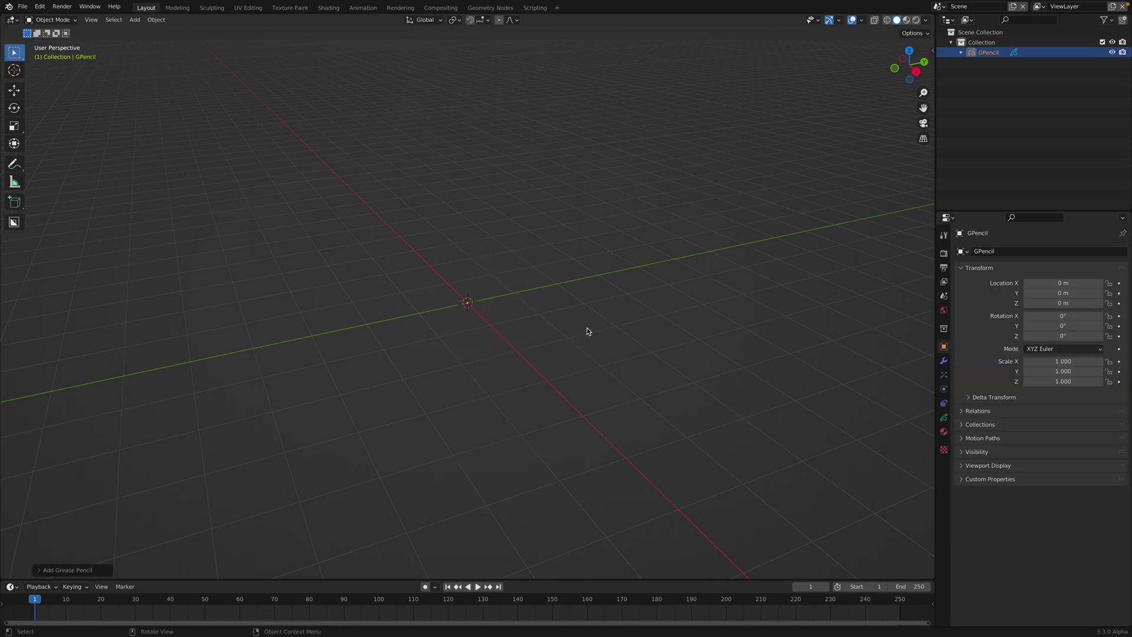
pyautogui.click(910, 54)
pyautogui.rightClick(369, 220)
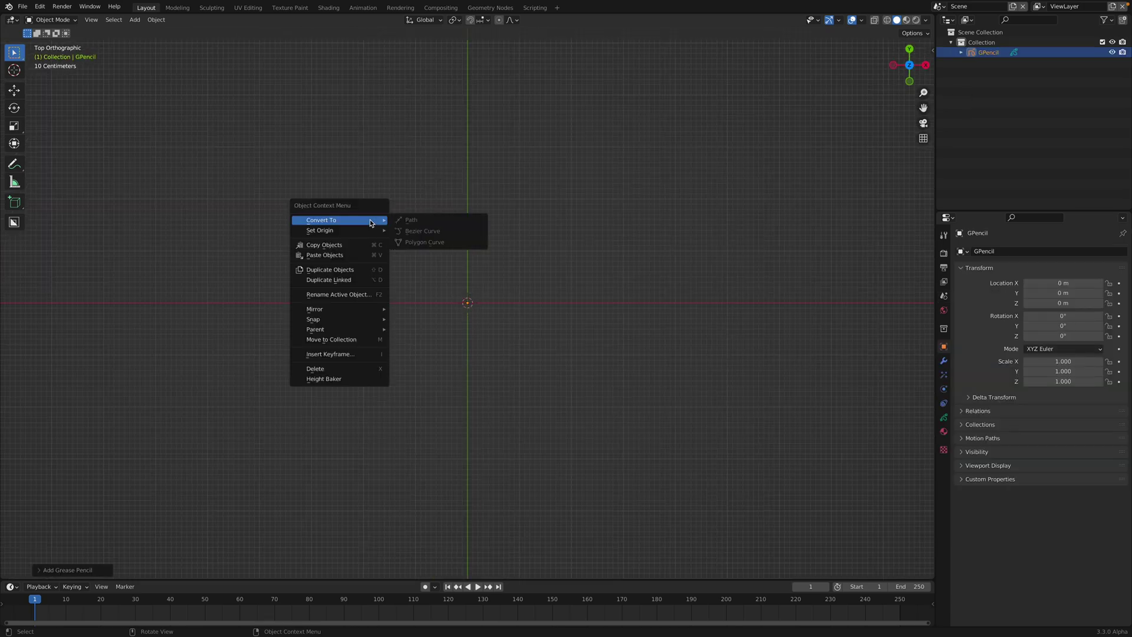
pyautogui.click(51, 20)
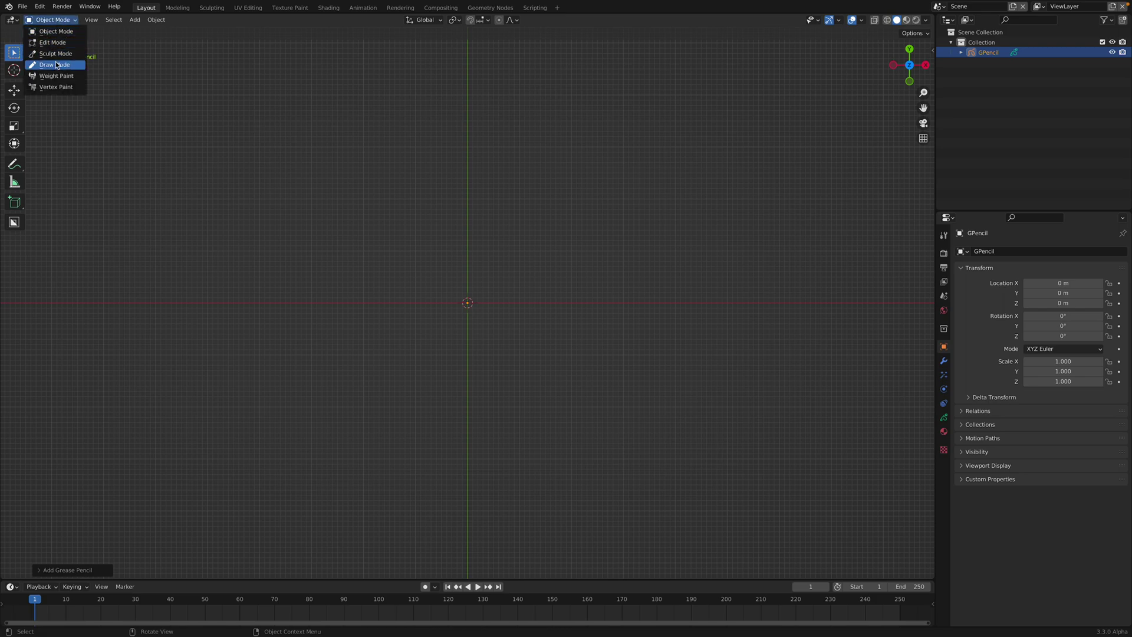
# Draw overlapping looping strokes around the origin with the Pencil brush at radius 87 px and strength 1.000, forming many enclosed regions
pyautogui.rightClick(337, 183)
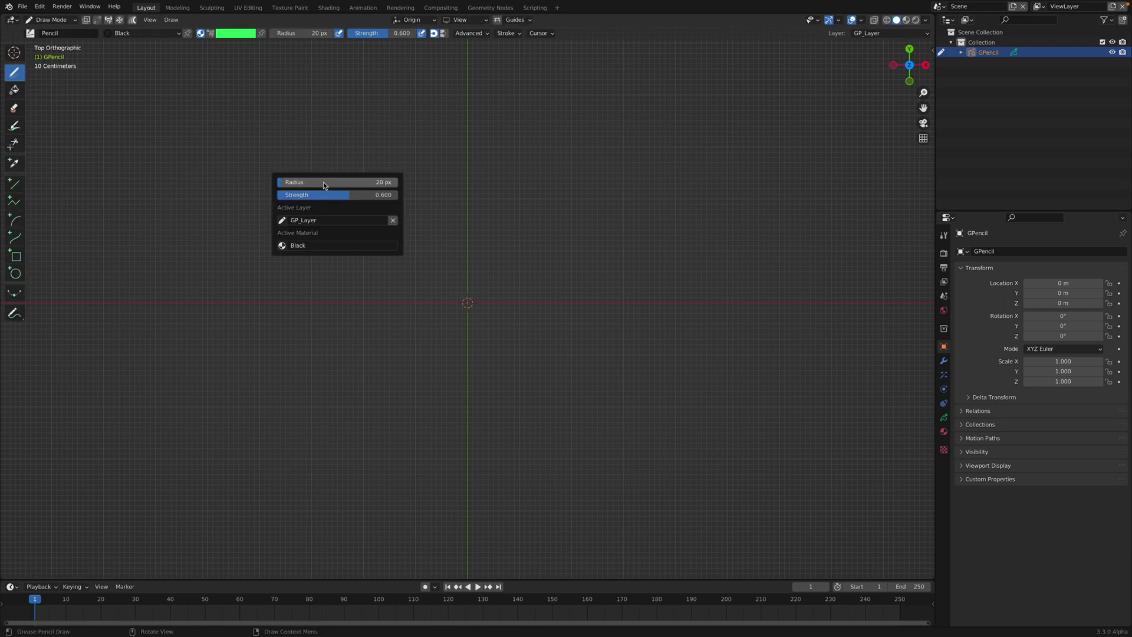
pyautogui.moveTo(323, 181); pyautogui.dragTo(339, 181)
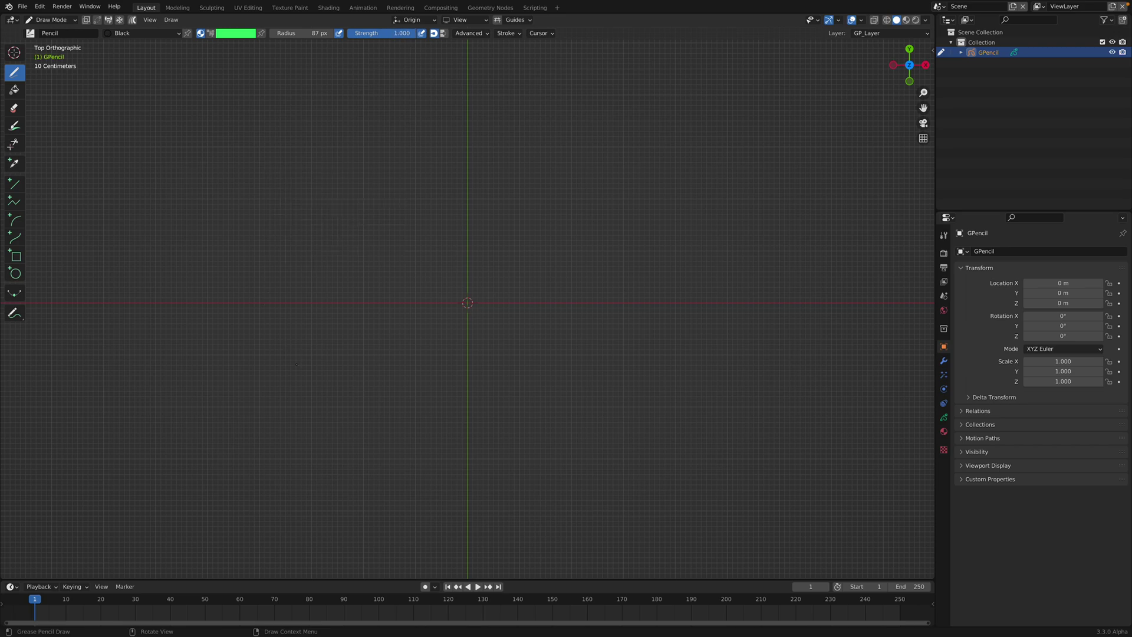
pyautogui.moveTo(291, 387)
pyautogui.mouseDown()
pyautogui.moveTo(366, 200)
pyautogui.moveTo(492, 387)
pyautogui.moveTo(309, 220)
pyautogui.moveTo(455, 306)
pyautogui.mouseUp()
pyautogui.moveTo(459, 385)
pyautogui.mouseDown()
pyautogui.moveTo(700, 448)
pyautogui.moveTo(516, 291)
pyautogui.moveTo(340, 454)
pyautogui.moveTo(563, 459)
pyautogui.moveTo(616, 302)
pyautogui.moveTo(720, 178)
pyautogui.moveTo(736, 188)
pyautogui.mouseUp()
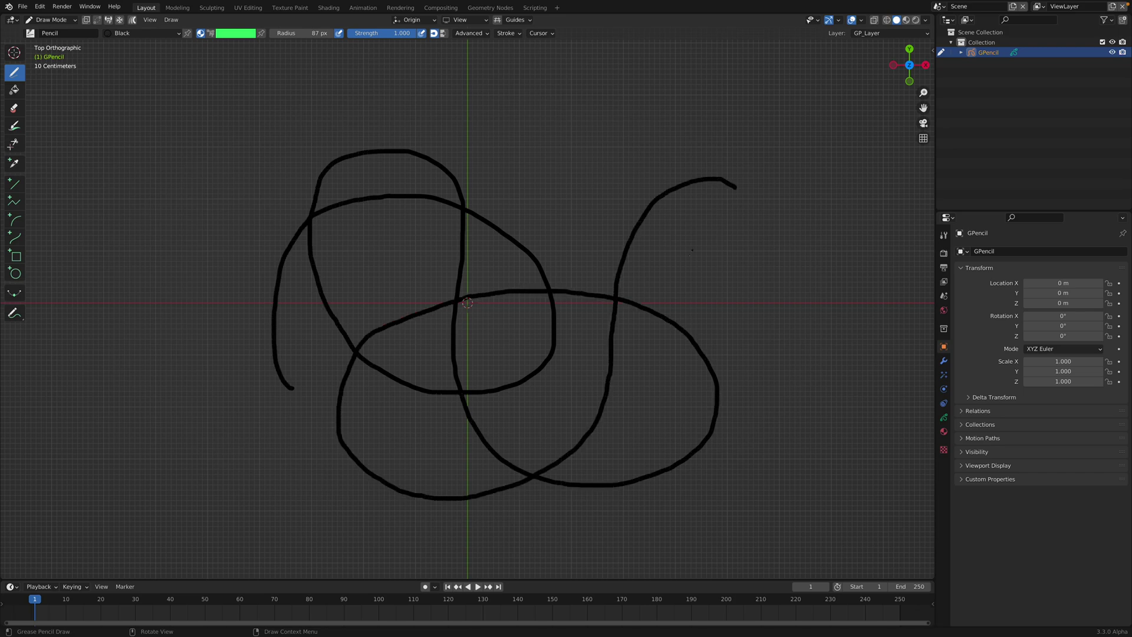
pyautogui.moveTo(716, 266)
pyautogui.mouseDown()
pyautogui.moveTo(640, 168)
pyautogui.moveTo(793, 138)
pyautogui.mouseUp()
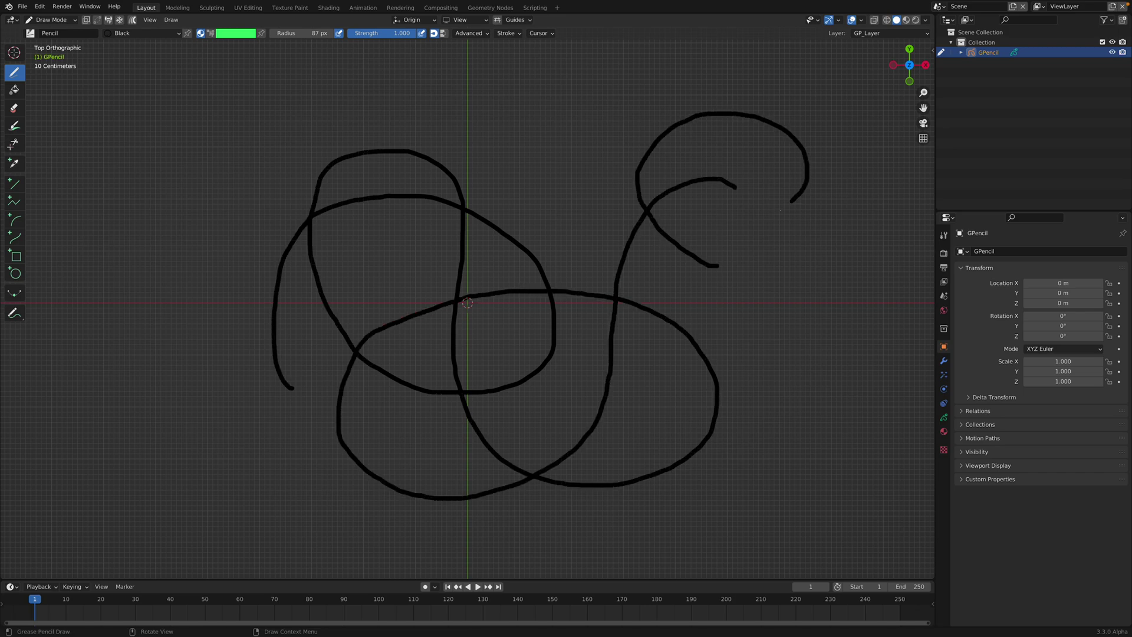
pyautogui.moveTo(611, 226)
pyautogui.mouseDown()
pyautogui.moveTo(517, 224)
pyautogui.moveTo(513, 307)
pyautogui.moveTo(652, 354)
pyautogui.moveTo(635, 249)
pyautogui.moveTo(544, 124)
pyautogui.mouseUp()
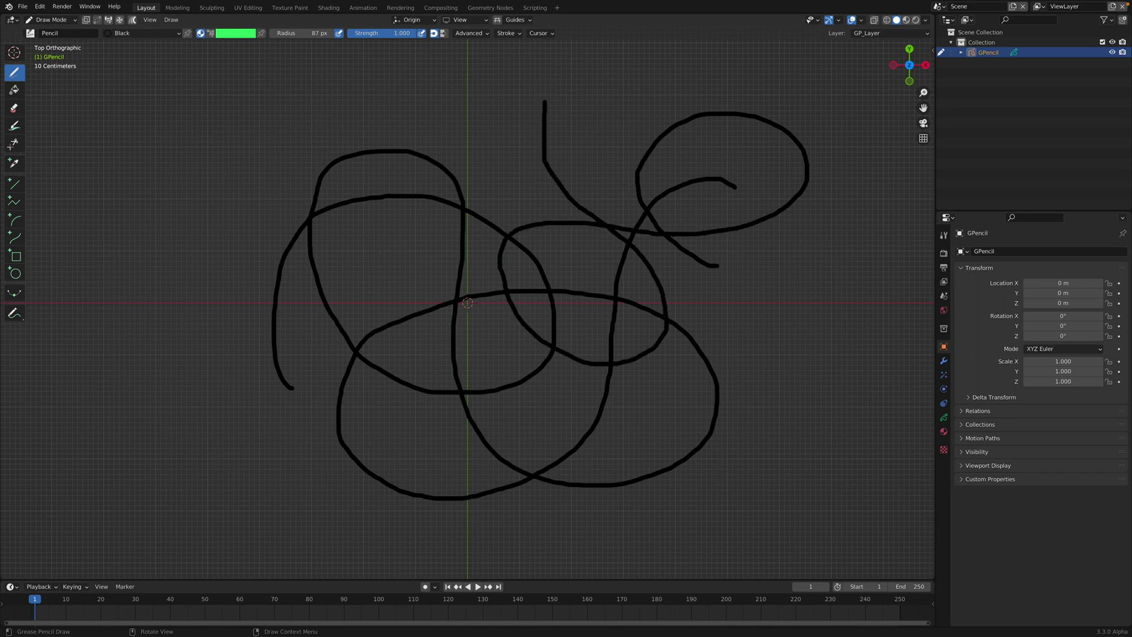
pyautogui.moveTo(677, 92)
pyautogui.mouseDown()
pyautogui.moveTo(708, 177)
pyautogui.moveTo(661, 284)
pyautogui.moveTo(636, 407)
pyautogui.moveTo(795, 426)
pyautogui.mouseUp()
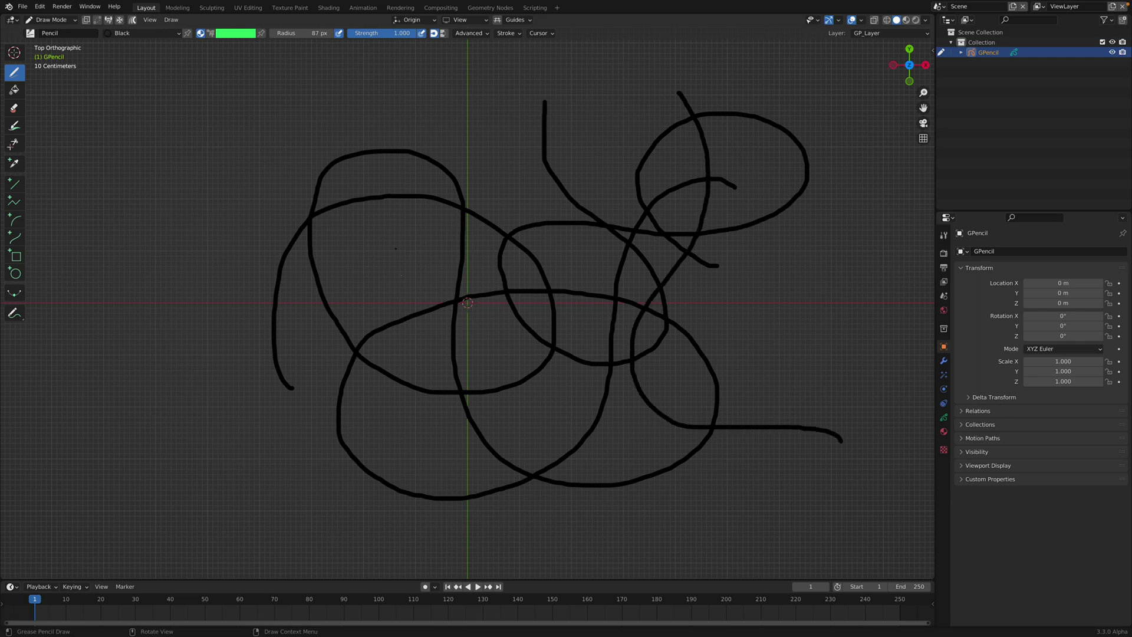
pyautogui.moveTo(452, 472)
pyautogui.mouseDown()
pyautogui.moveTo(635, 478)
pyautogui.moveTo(616, 559)
pyautogui.mouseUp()
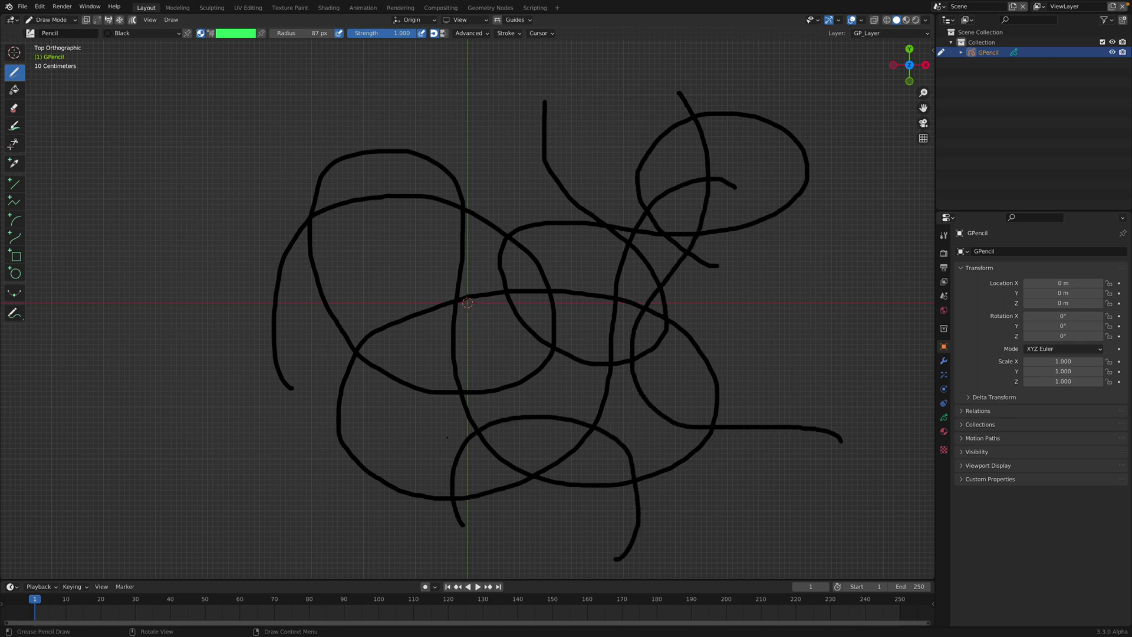
pyautogui.moveTo(326, 497)
pyautogui.mouseDown()
pyautogui.moveTo(369, 451)
pyautogui.moveTo(398, 274)
pyautogui.moveTo(391, 103)
pyautogui.mouseUp()
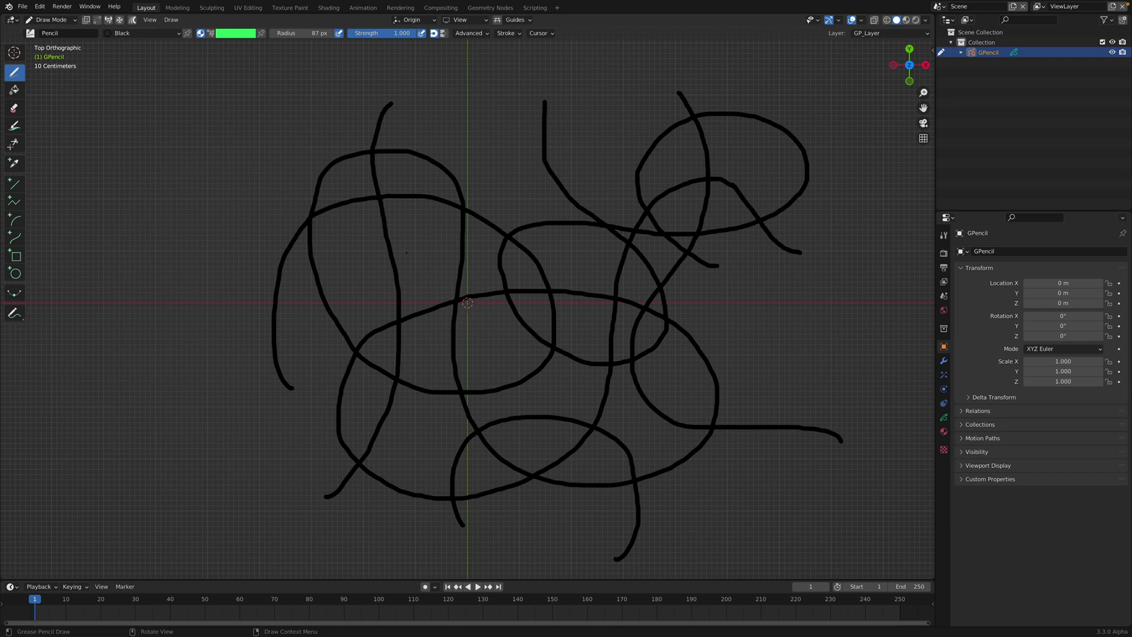
# Activate the Fill tool and add a second material to GPencil with Stroke disabled
pyautogui.click(14, 90)
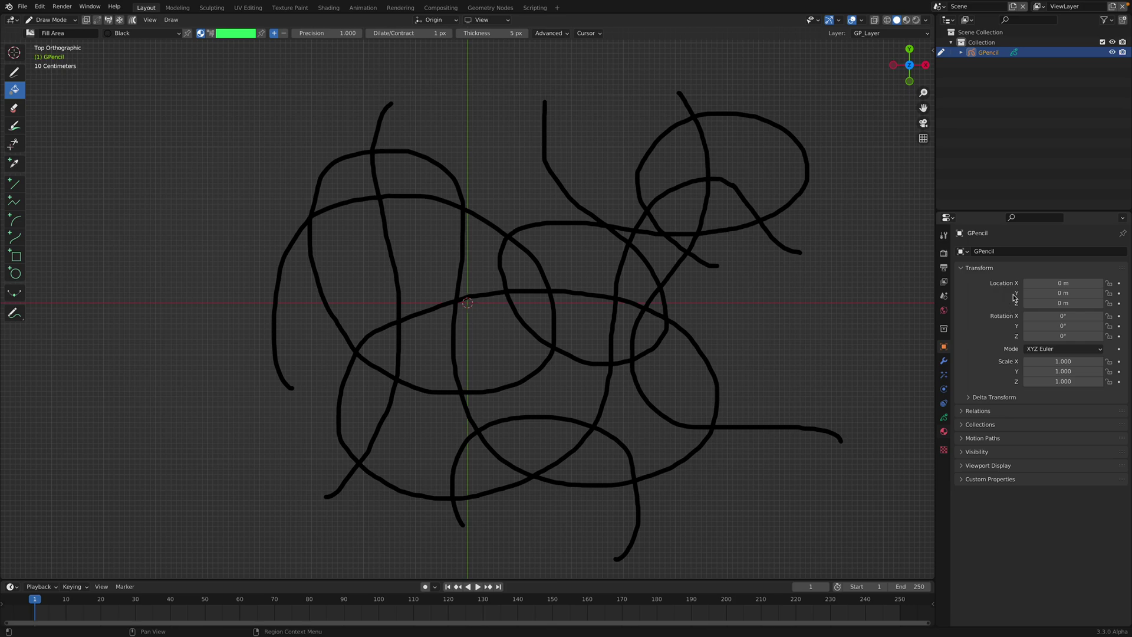
pyautogui.click(944, 431)
pyautogui.click(1123, 253)
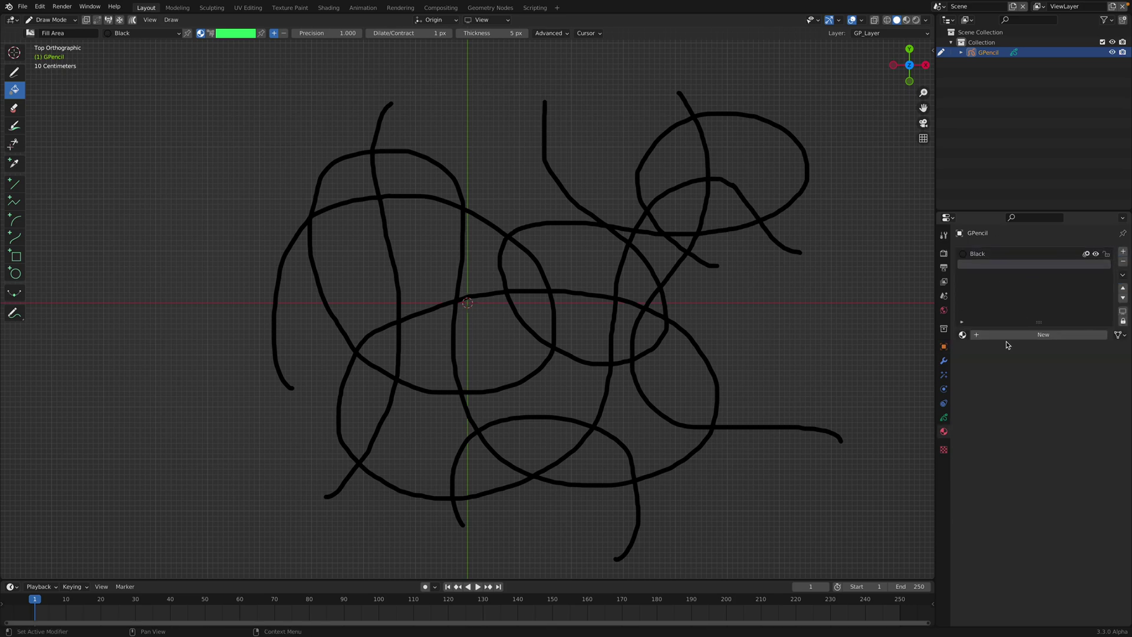
pyautogui.click(1014, 331)
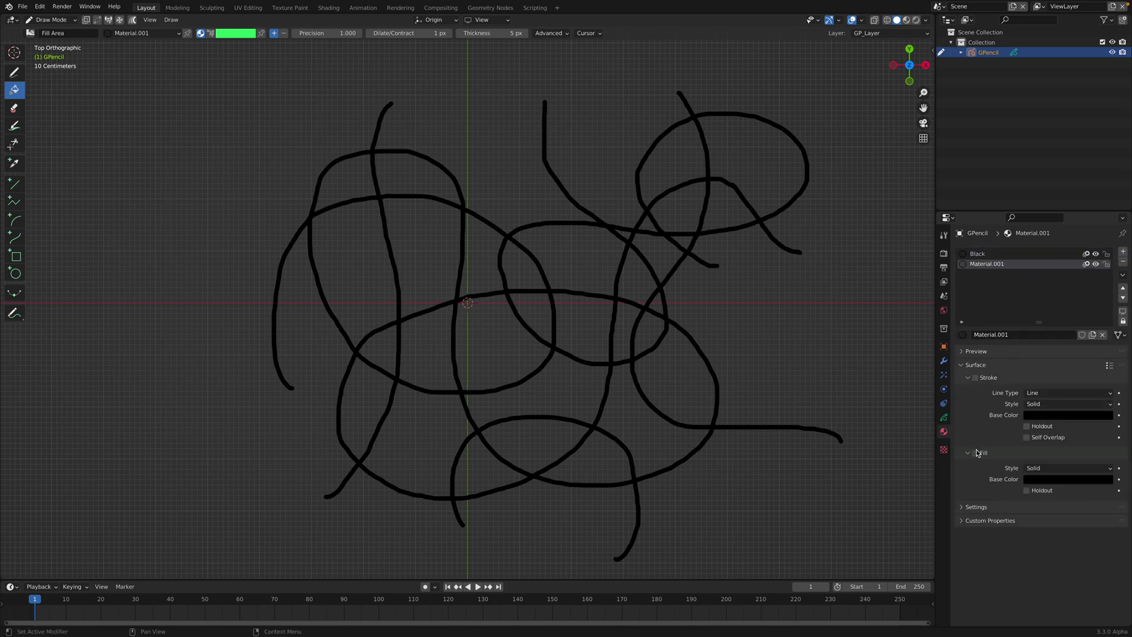
# Enable Fill on Material.001 with a red-orange base color, and fill the enclosed region just above and left of the origin
pyautogui.click(1054, 479)
pyautogui.moveTo(1105, 355)
pyautogui.mouseDown()
pyautogui.moveTo(1105, 346)
pyautogui.moveTo(1044, 382)
pyautogui.mouseUp()
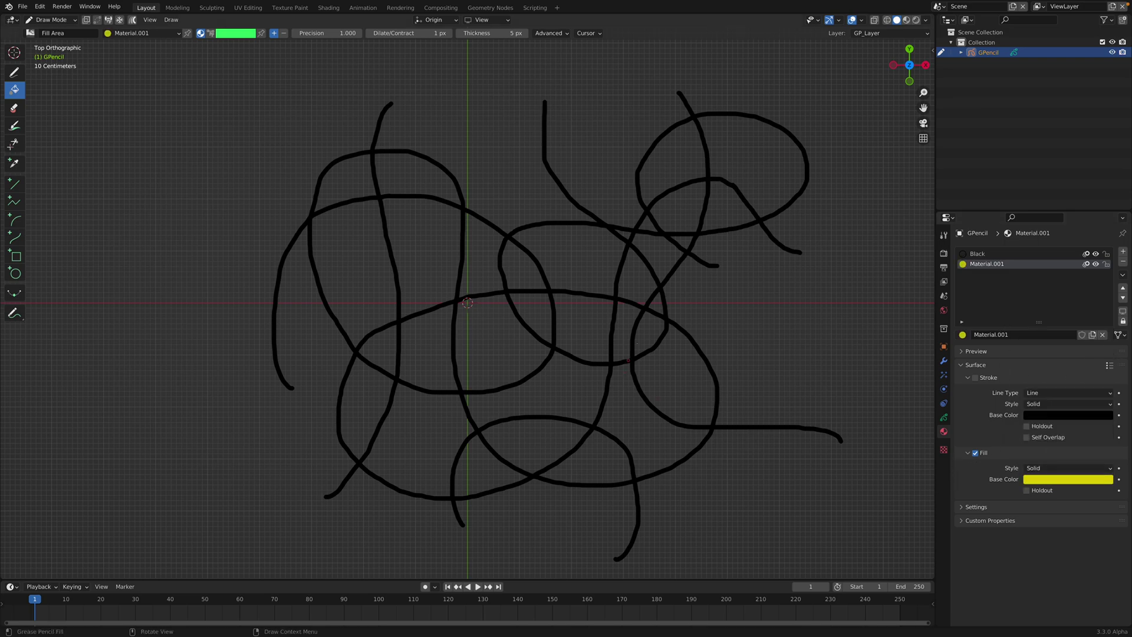
pyautogui.click(1043, 480)
pyautogui.moveTo(1050, 390); pyautogui.dragTo(1052, 408)
pyautogui.click(424, 260)
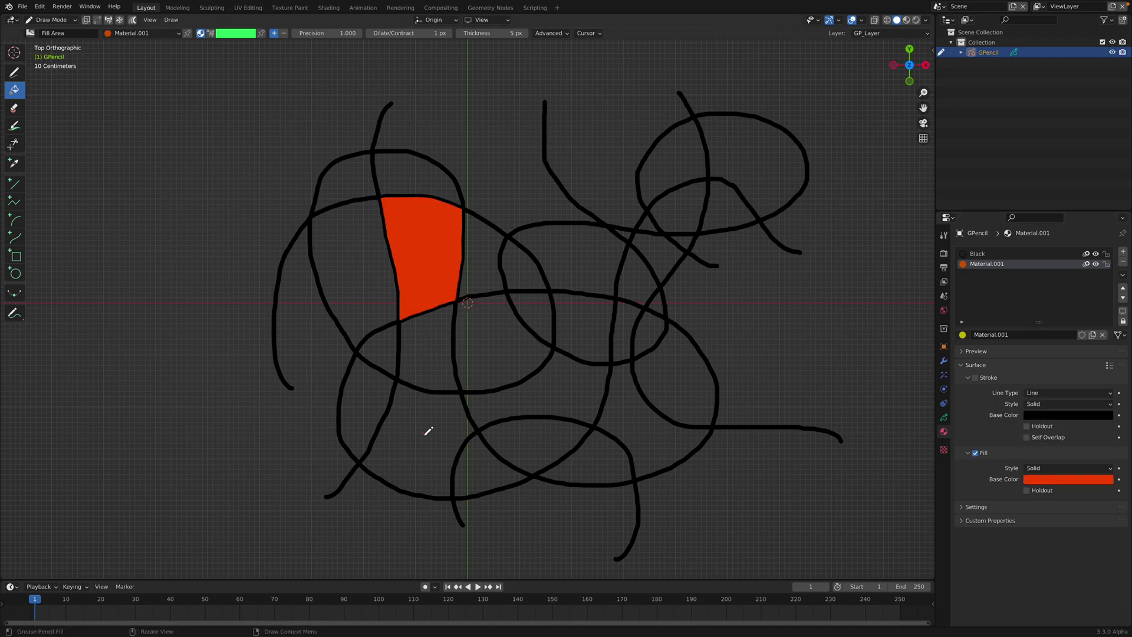
# Fill enclosed regions below the origin, on the far right and upper middle, plus most of the upper-right loop, with Material.001
pyautogui.click(430, 433)
pyautogui.click(560, 389)
pyautogui.click(669, 381)
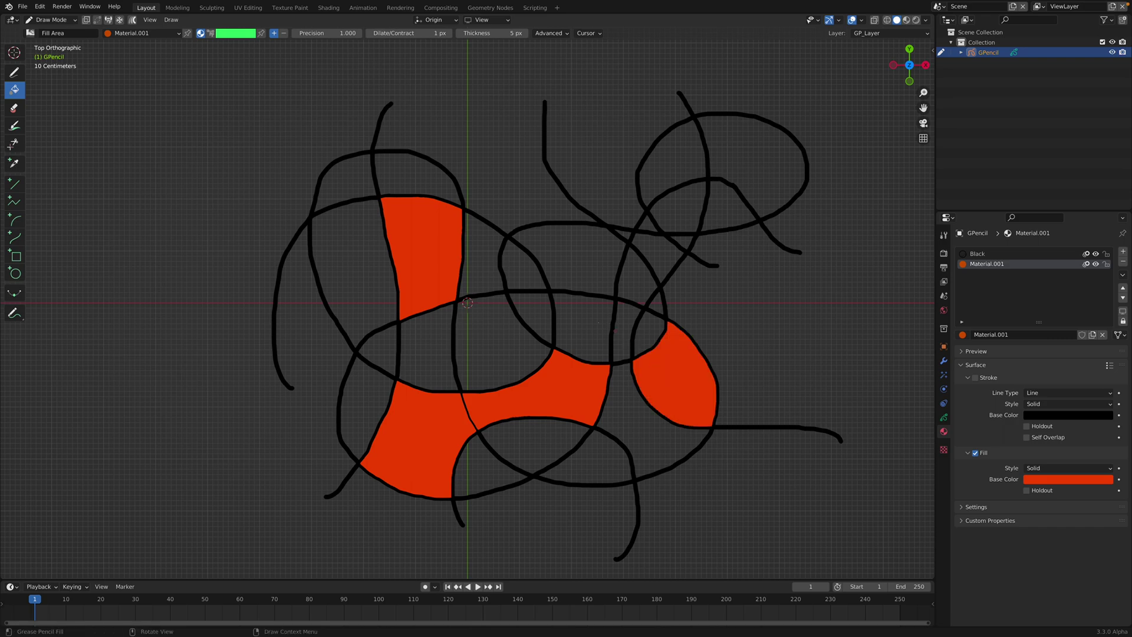
pyautogui.click(594, 258)
pyautogui.click(657, 253)
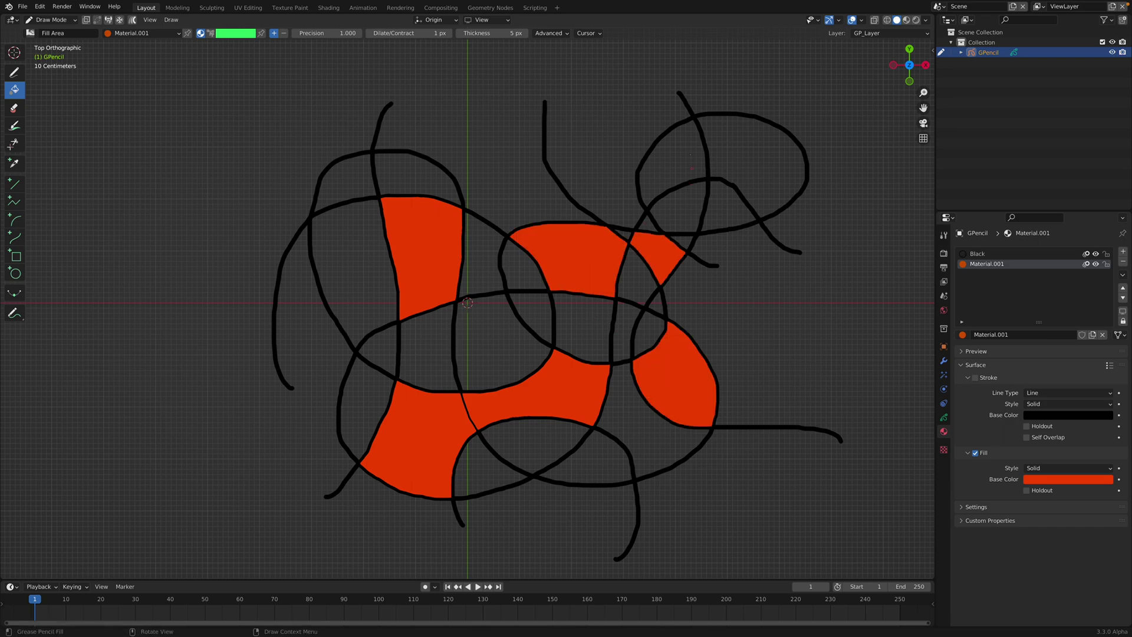
pyautogui.click(672, 159)
pyautogui.click(732, 200)
pyautogui.click(749, 154)
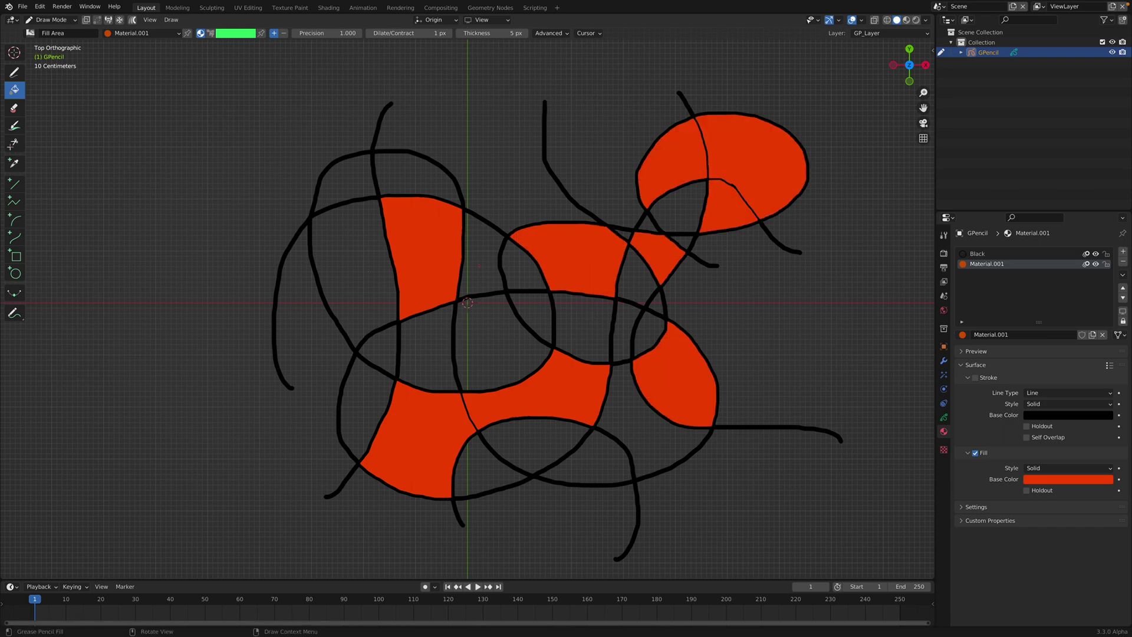
# Fill the remaining enclosed regions of the upper-left and lower-left loops with the red-orange Material.001
pyautogui.click(384, 359)
pyautogui.click(372, 299)
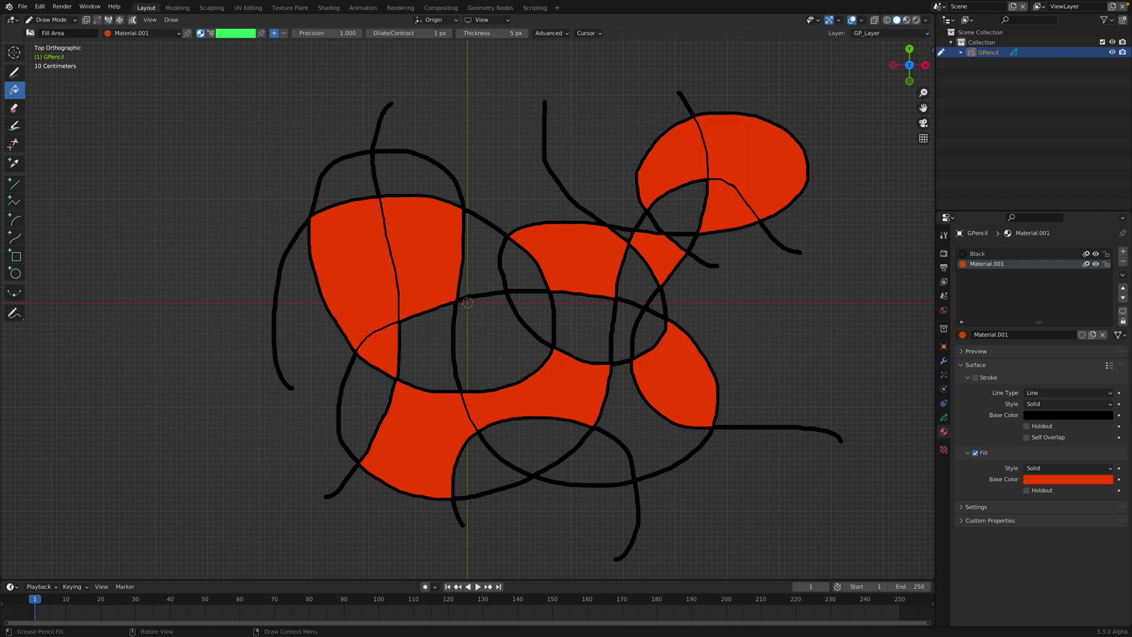
pyautogui.click(481, 372)
pyautogui.click(364, 414)
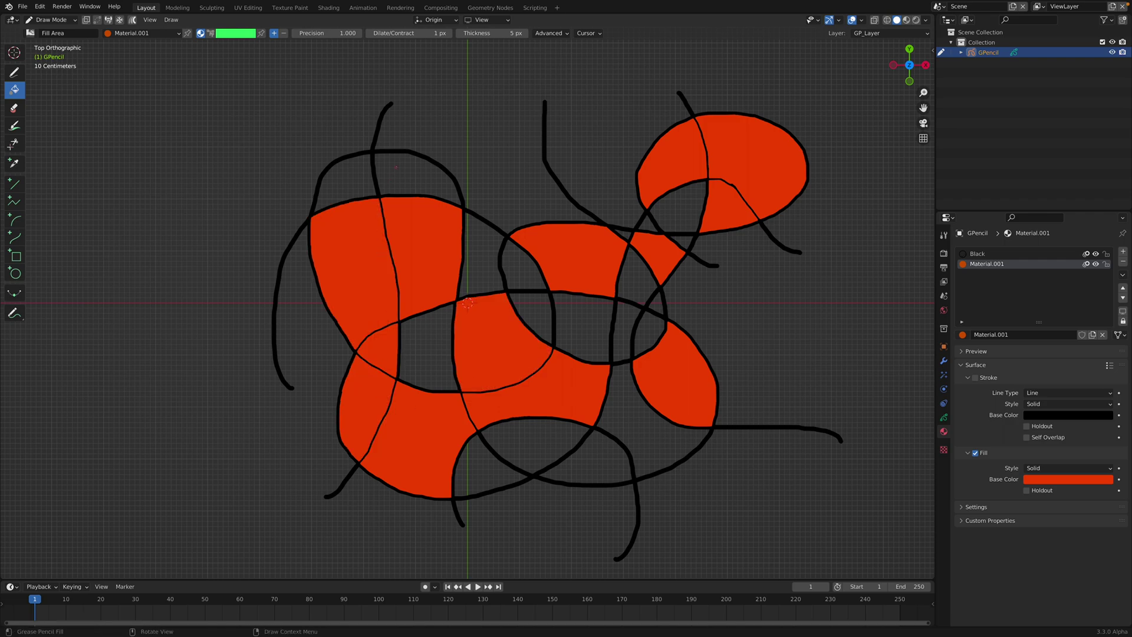
pyautogui.click(396, 167)
pyautogui.click(348, 177)
pyautogui.click(426, 331)
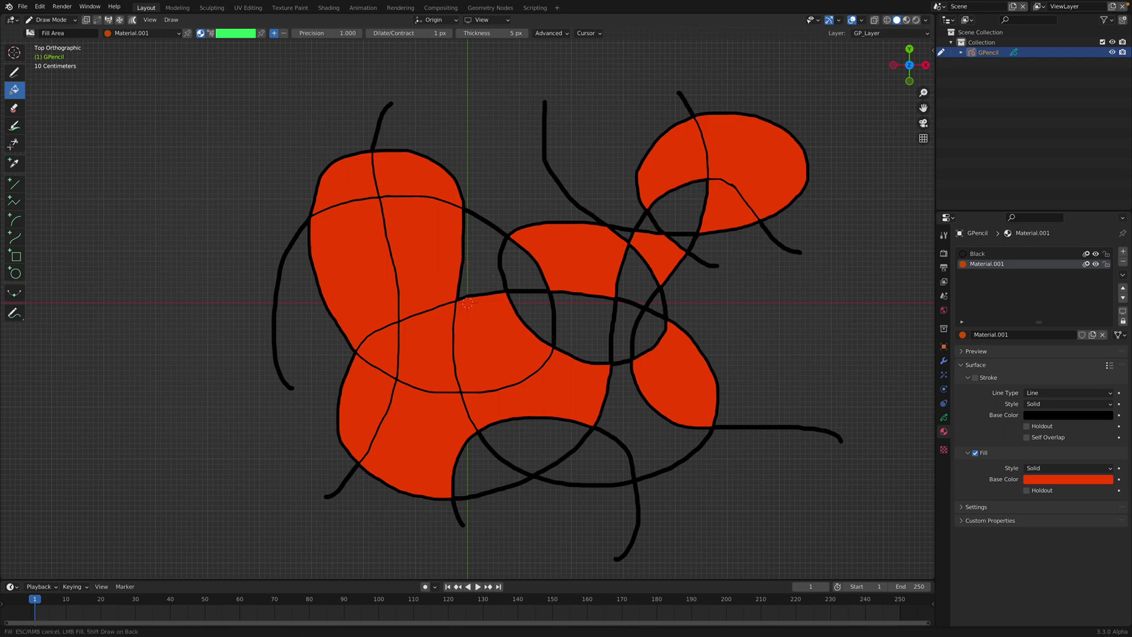
# Fill the unfilled central regions just right of the origin and the small overlaps beside the right-hand loop
pyautogui.click(493, 275)
pyautogui.click(525, 266)
pyautogui.click(528, 321)
pyautogui.click(587, 317)
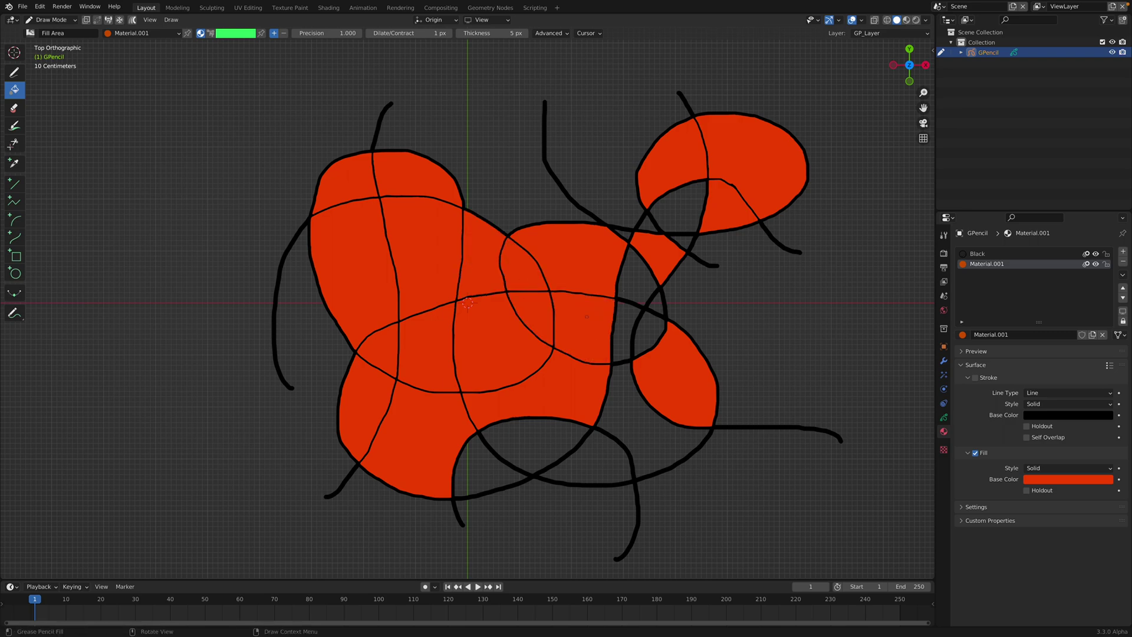
pyautogui.click(627, 295)
pyautogui.click(625, 330)
pyautogui.click(635, 340)
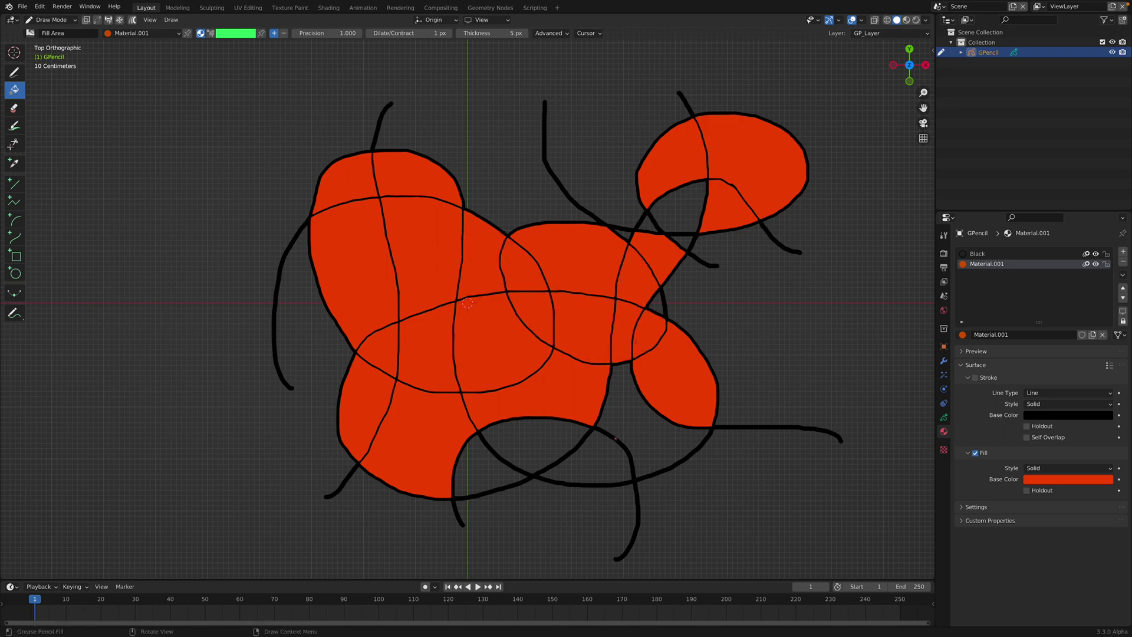
# Fill the lower-right lobe's regions and the last gap inside the upper-right loop, using Material.001
pyautogui.click(614, 439)
pyautogui.click(559, 431)
pyautogui.click(569, 444)
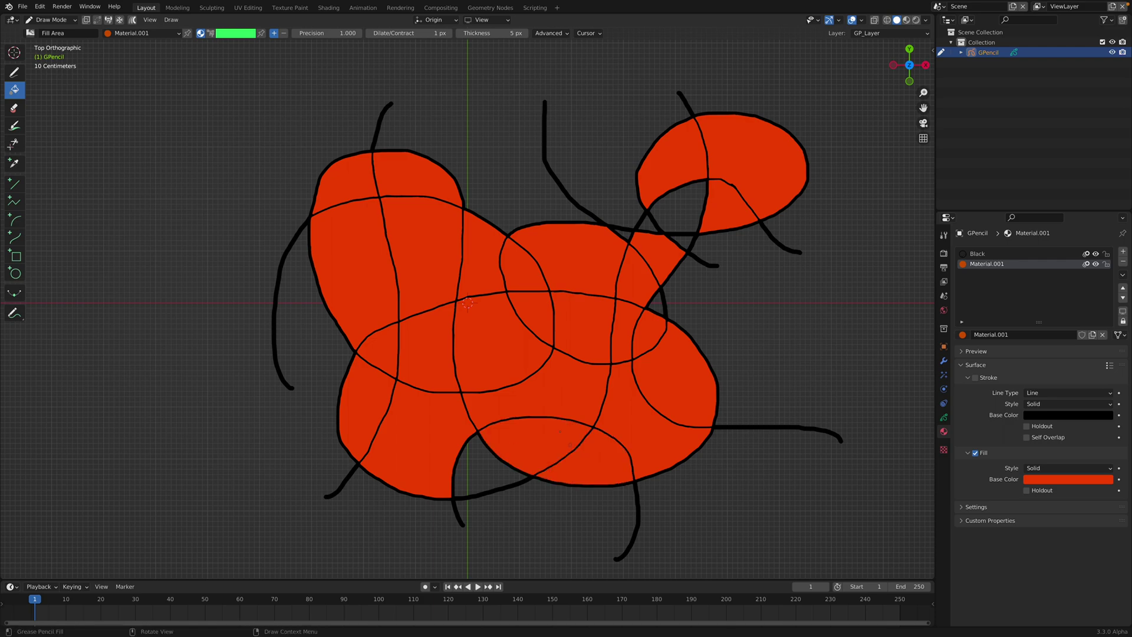
pyautogui.click(688, 217)
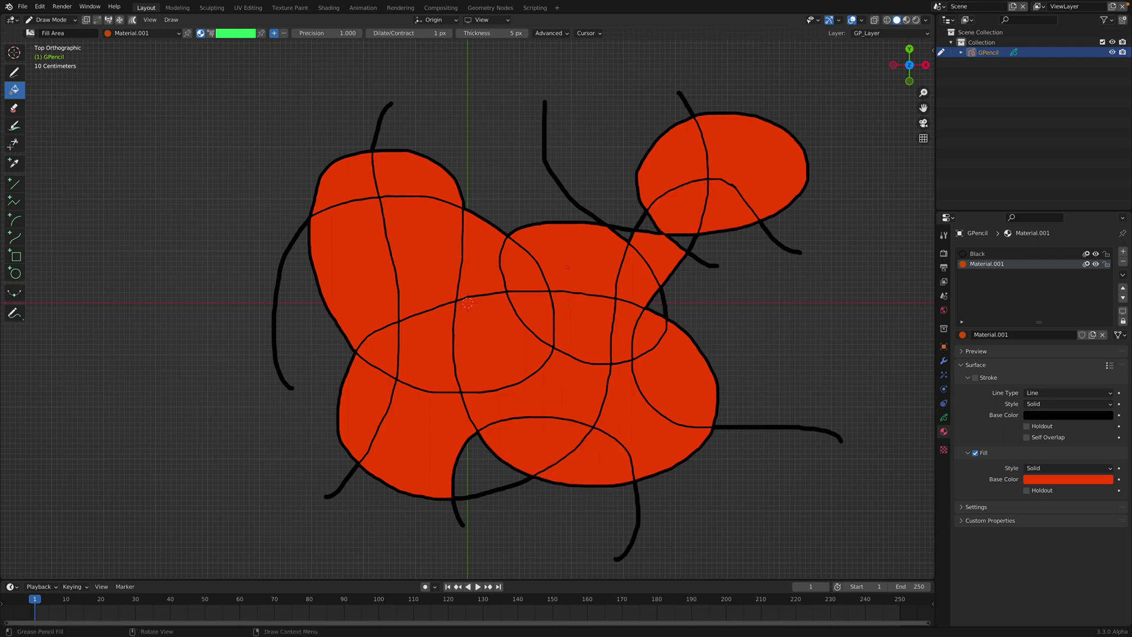
pyautogui.moveTo(687, 217)
pyautogui.mouseDown(button='middle')
pyautogui.moveTo(604, 235)
pyautogui.moveTo(865, 95)
pyautogui.mouseUp(button='middle')
pyautogui.click(909, 55)
pyautogui.moveTo(531, 358); pyautogui.dragTo(568, 284, button='middle')
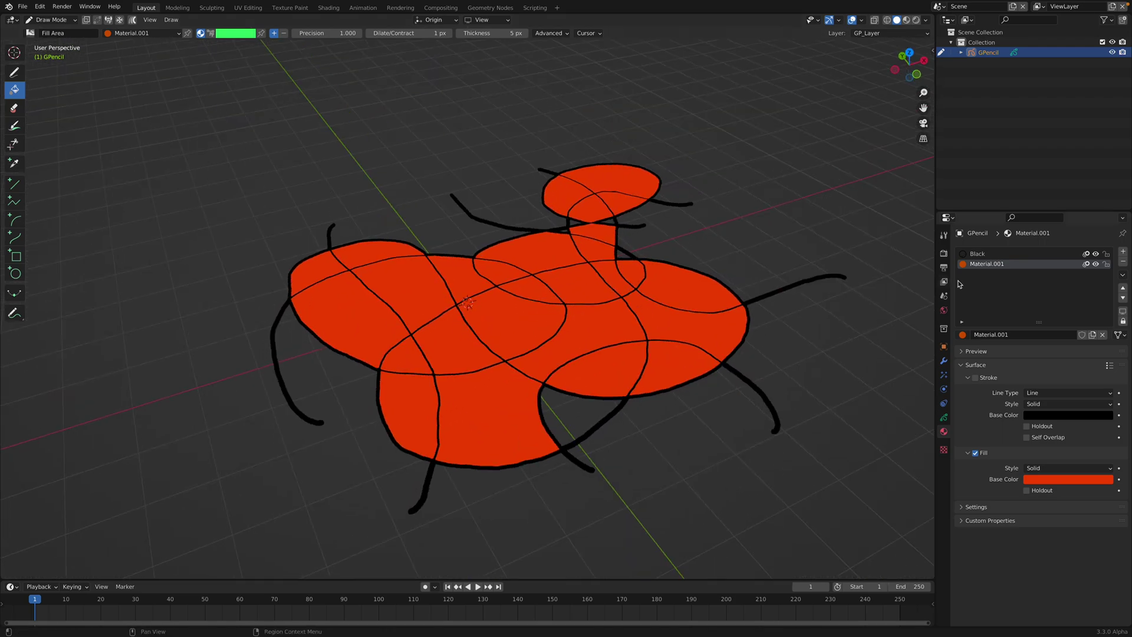
# Return GPencil to Object Mode and convert it to a Bezier curve
pyautogui.click(943, 417)
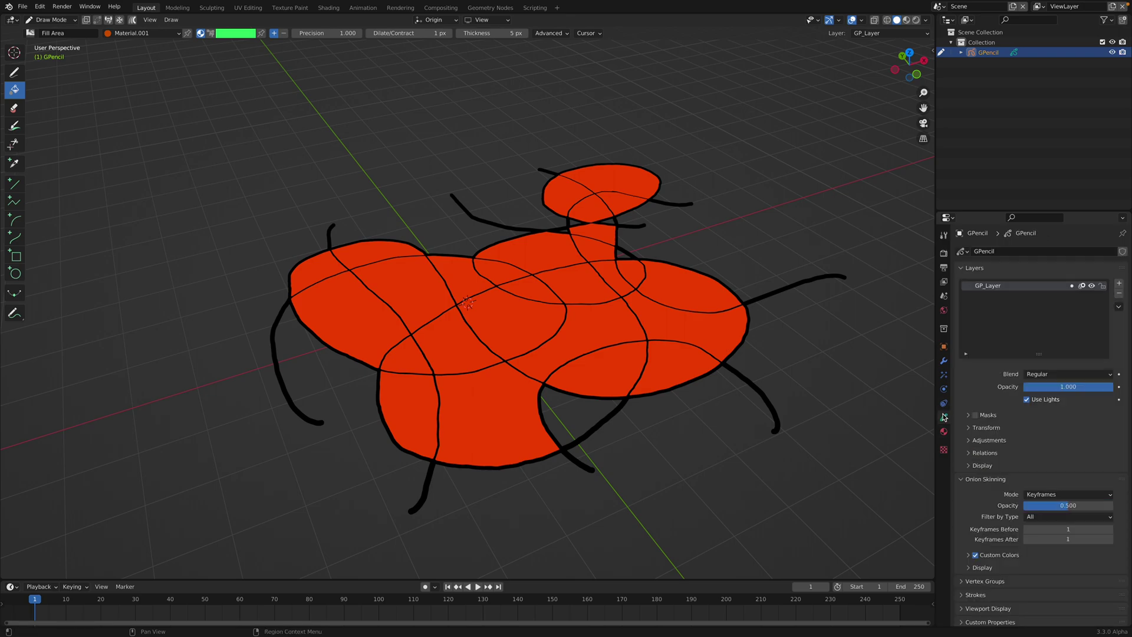
pyautogui.click(55, 21)
pyautogui.click(47, 33)
pyautogui.rightClick(526, 241)
pyautogui.moveTo(526, 236)
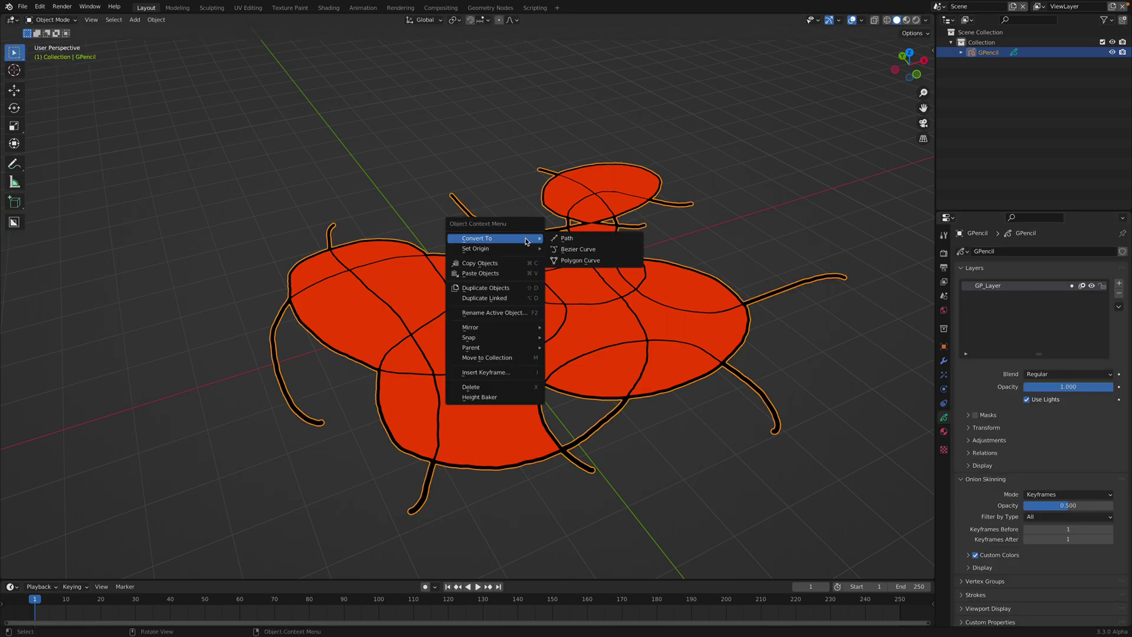
pyautogui.click(576, 247)
# Hide the original GPencil object and select the converted GP_Layer curve
pyautogui.scroll(-3, 594, 250)
pyautogui.moveTo(594, 249); pyautogui.dragTo(655, 318, button='middle')
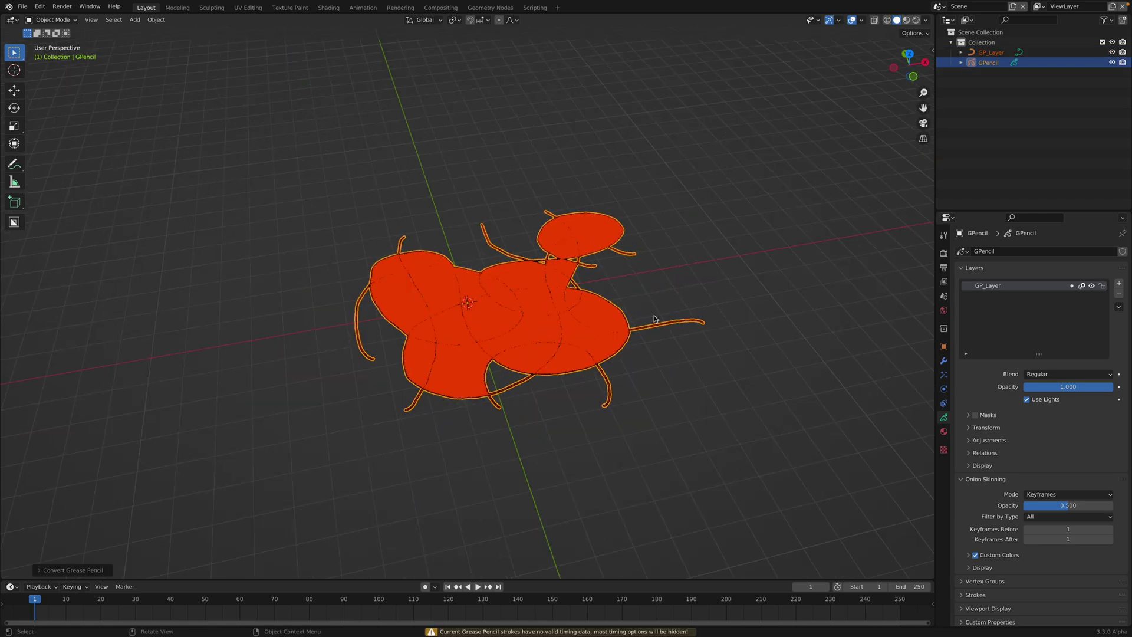
pyautogui.press('h')
pyautogui.click(627, 245)
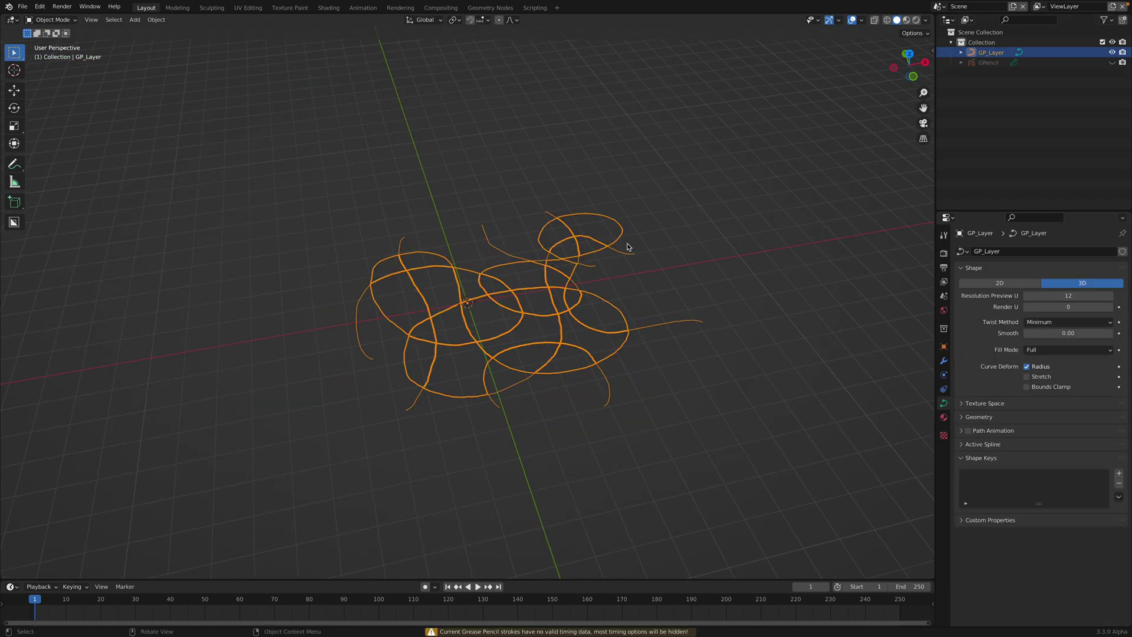
# Examine the GP_Layer curve in Edit Mode by selecting linked control points around its right end, and return to Object Mode
pyautogui.scroll(5, 662, 268)
pyautogui.press('Tab')
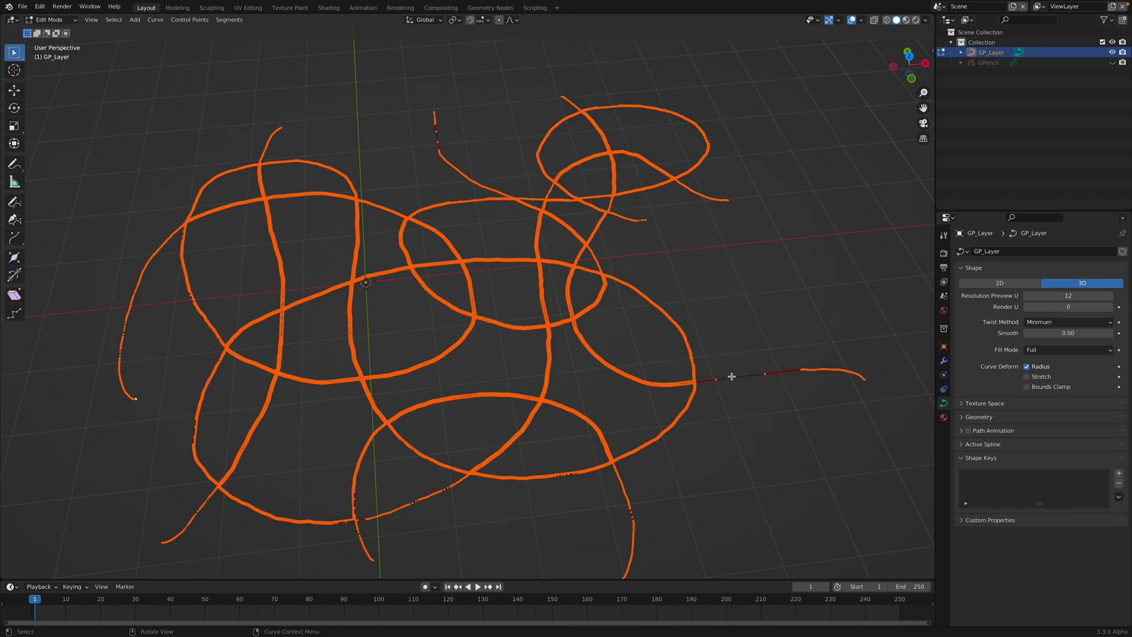
pyautogui.click(732, 376)
pyautogui.scroll(-2, 754, 374)
pyautogui.hotkey('ctrl', 'l')
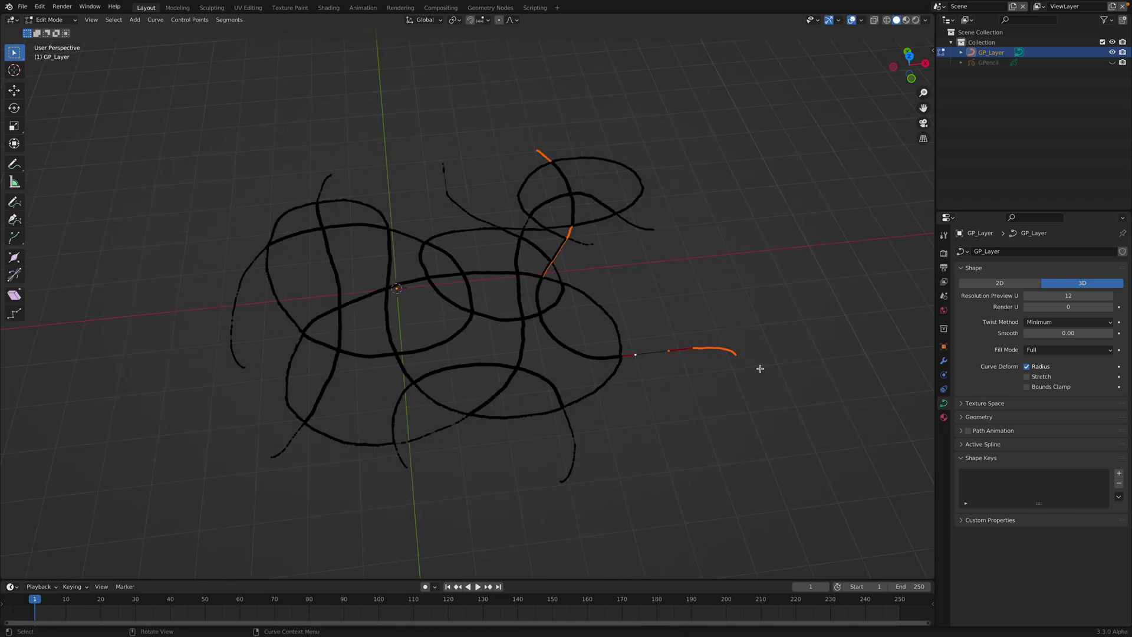
pyautogui.press('Tab')
pyautogui.moveTo(746, 350); pyautogui.dragTo(675, 320, button='middle')
pyautogui.moveTo(784, 295); pyautogui.dragTo(914, 75, button='middle')
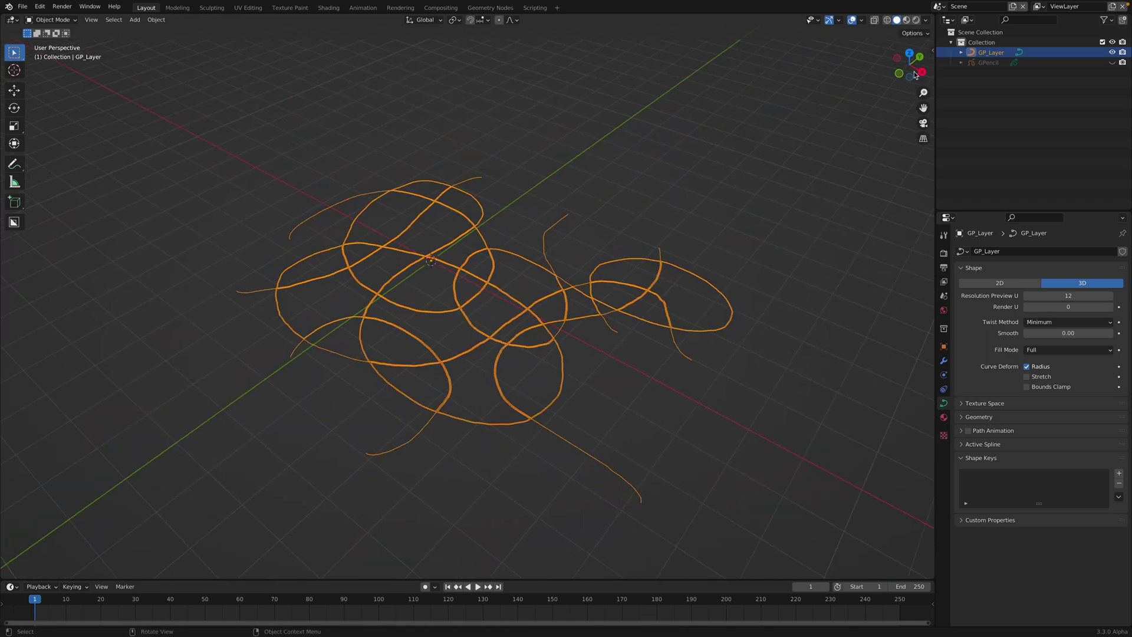
# Split the 3D viewport, turn the upper area into a Geometry Node Editor, and create a new node tree for GP_Layer
pyautogui.moveTo(901, 96); pyautogui.dragTo(837, 272)
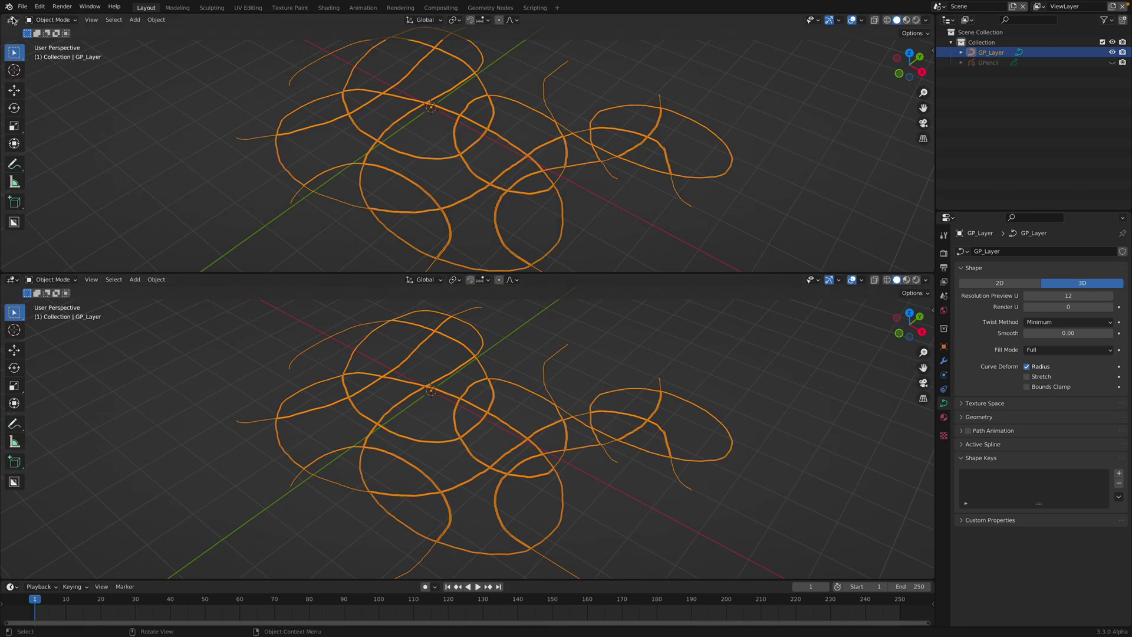
pyautogui.click(12, 20)
pyautogui.click(44, 105)
pyautogui.click(466, 21)
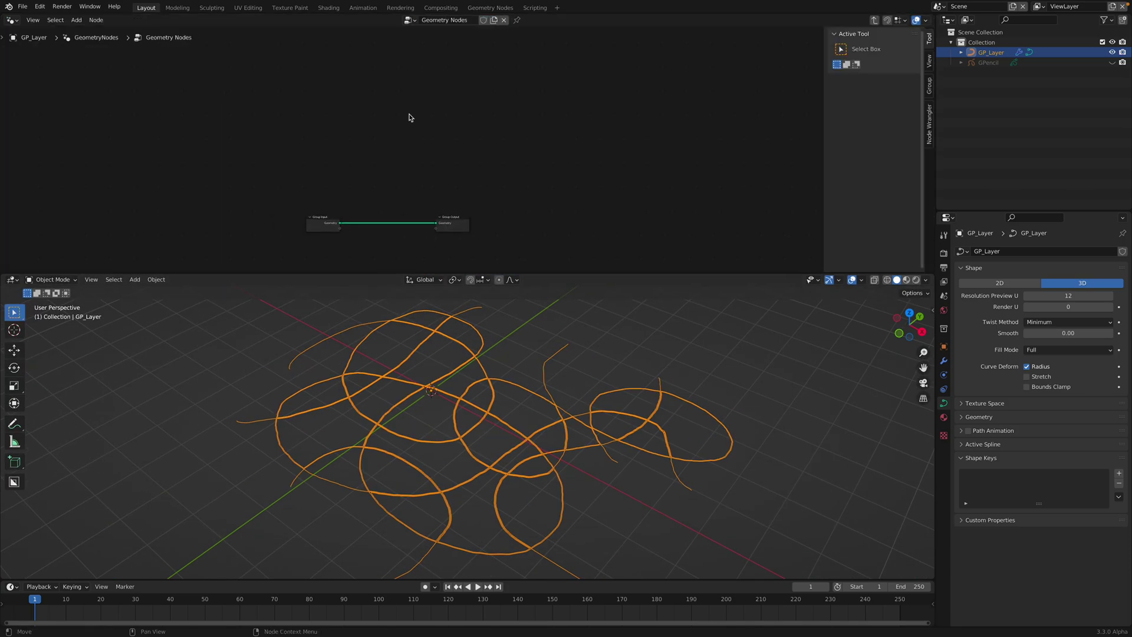
# Insert a Resample Curve node after Group Input, set to Length mode with a length of 0.26 m
pyautogui.hotkey('shift', 'a')
pyautogui.write('res')
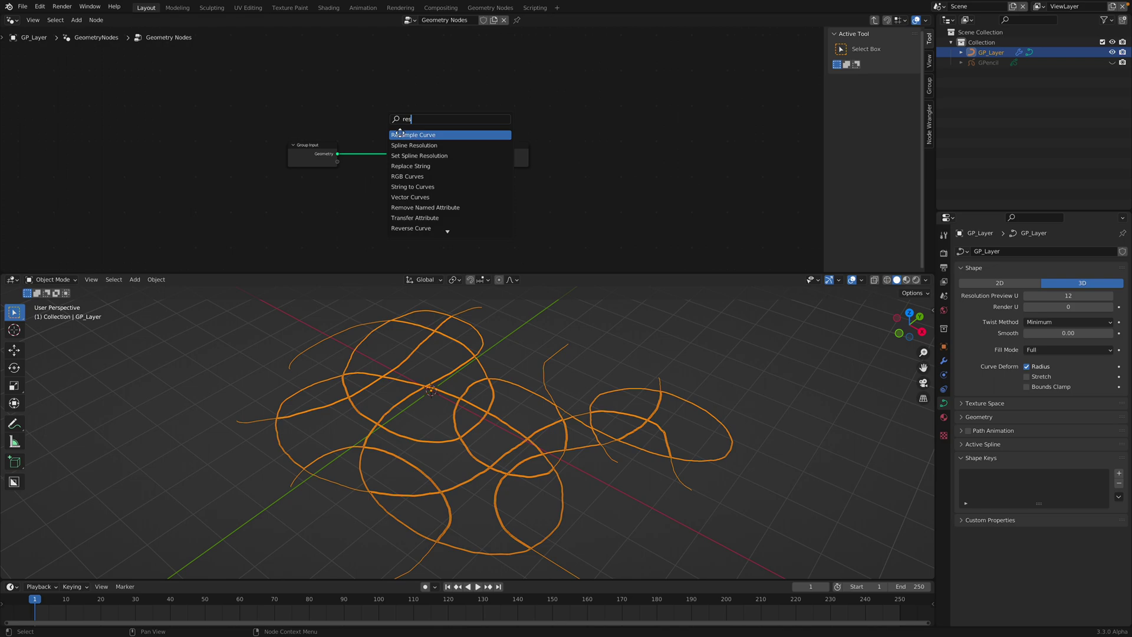
pyautogui.click(400, 134)
pyautogui.click(384, 142)
pyautogui.scroll(3, 386, 147)
pyautogui.keyDown('shift'); pyautogui.moveTo(392, 173); pyautogui.dragTo(425, 173); pyautogui.keyUp('shift')
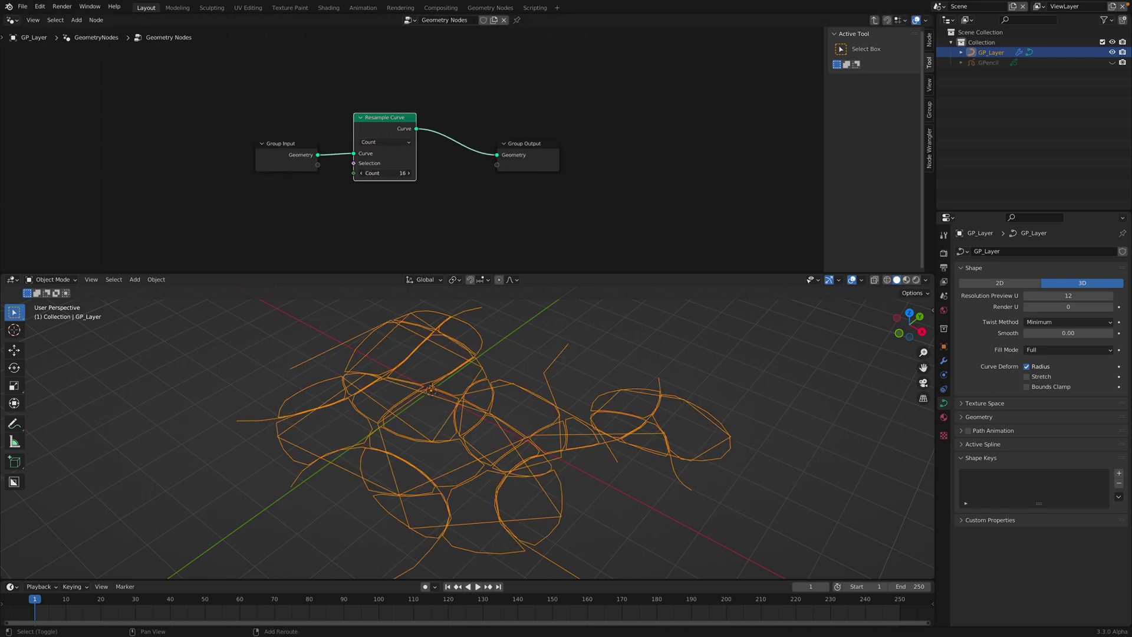
pyautogui.click(397, 144)
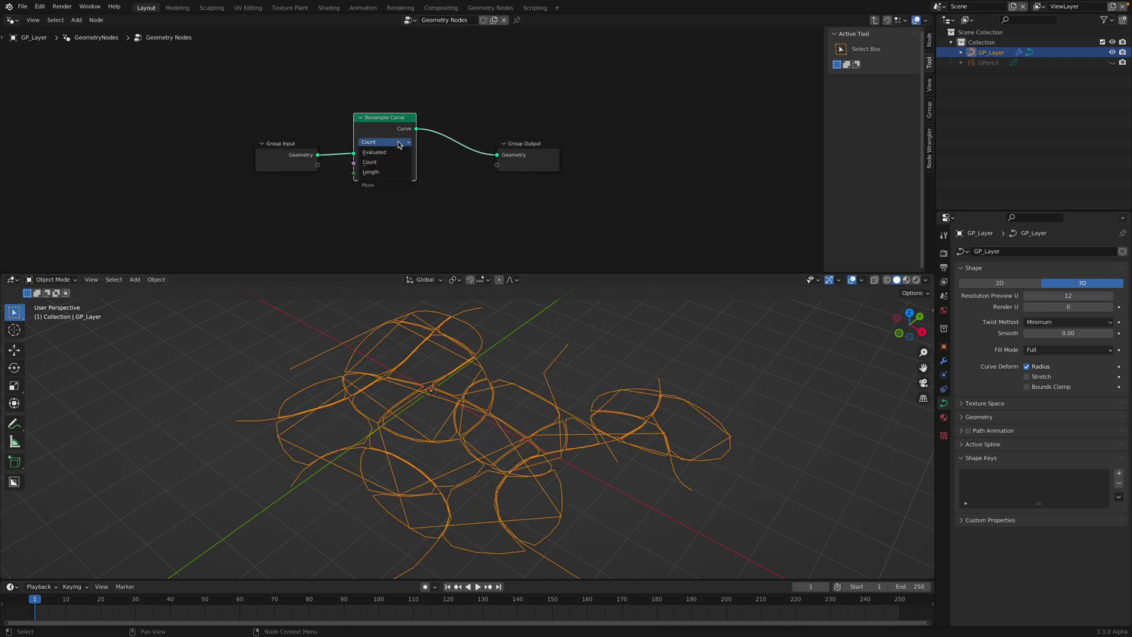
pyautogui.click(377, 172)
pyautogui.moveTo(386, 173); pyautogui.dragTo(454, 173)
# Insert a Fill Curve node set to N-gons between Resample Curve and Group Output, and make room before Group Output
pyautogui.hotkey('shift', 'a')
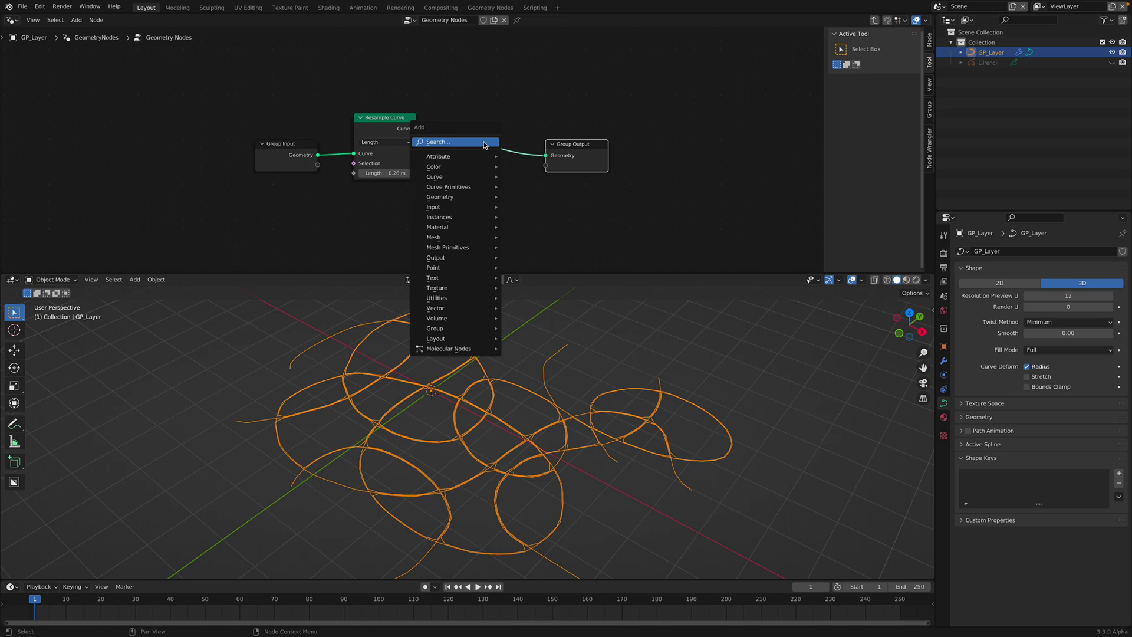
pyautogui.click(483, 141)
pyautogui.write('fil')
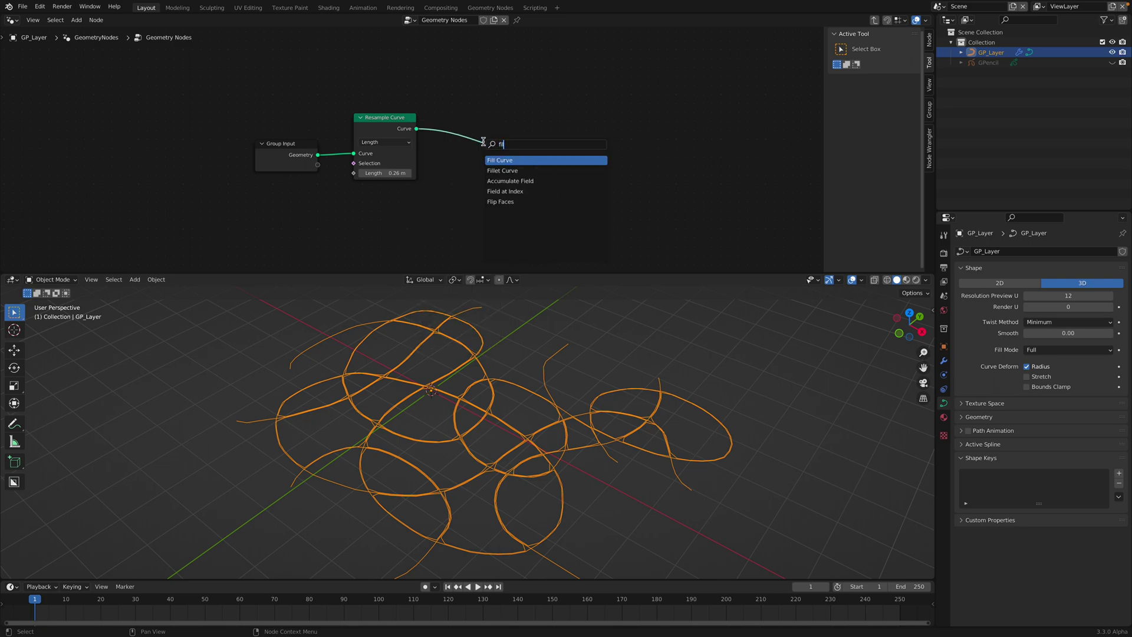
pyautogui.press('Return')
pyautogui.click(484, 152)
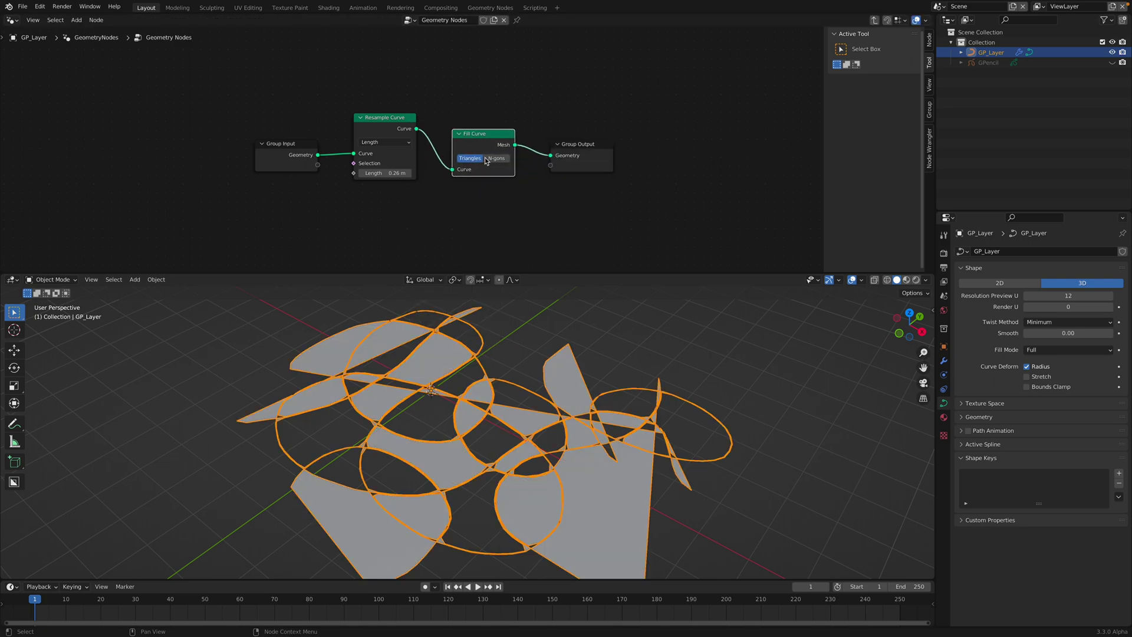
pyautogui.click(496, 158)
pyautogui.moveTo(585, 151); pyautogui.dragTo(638, 145)
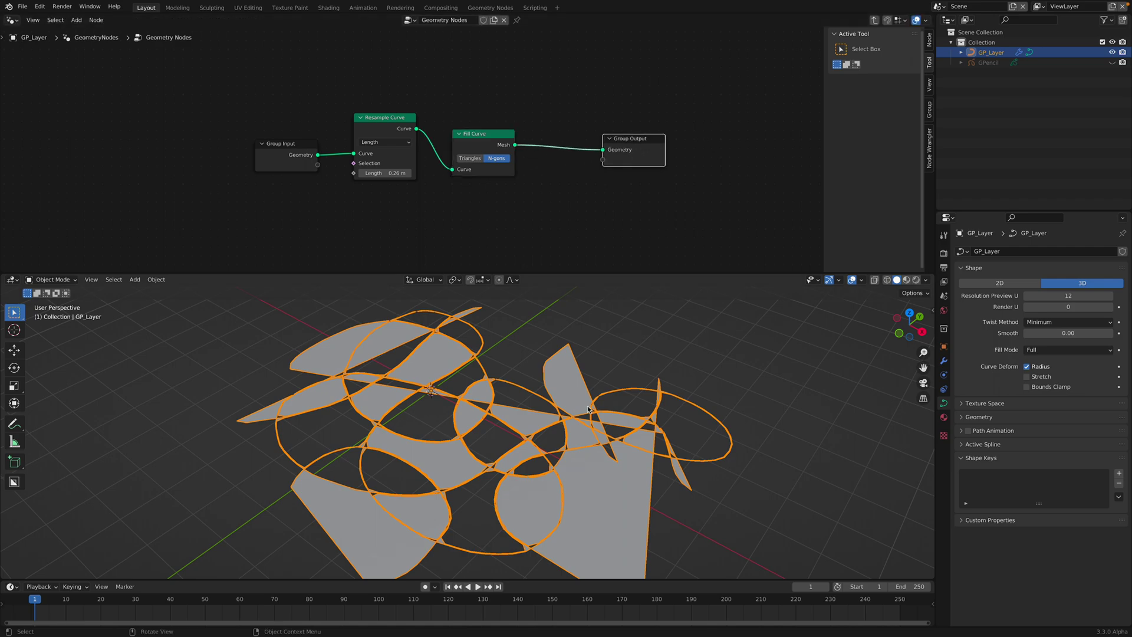
# Insert an Extrude Mesh node between Fill Curve and Group Output, with an Offset Scale of 1.200
pyautogui.moveTo(594, 384); pyautogui.dragTo(602, 405, button='middle')
pyautogui.moveTo(545, 436); pyautogui.dragTo(419, 429, button='middle')
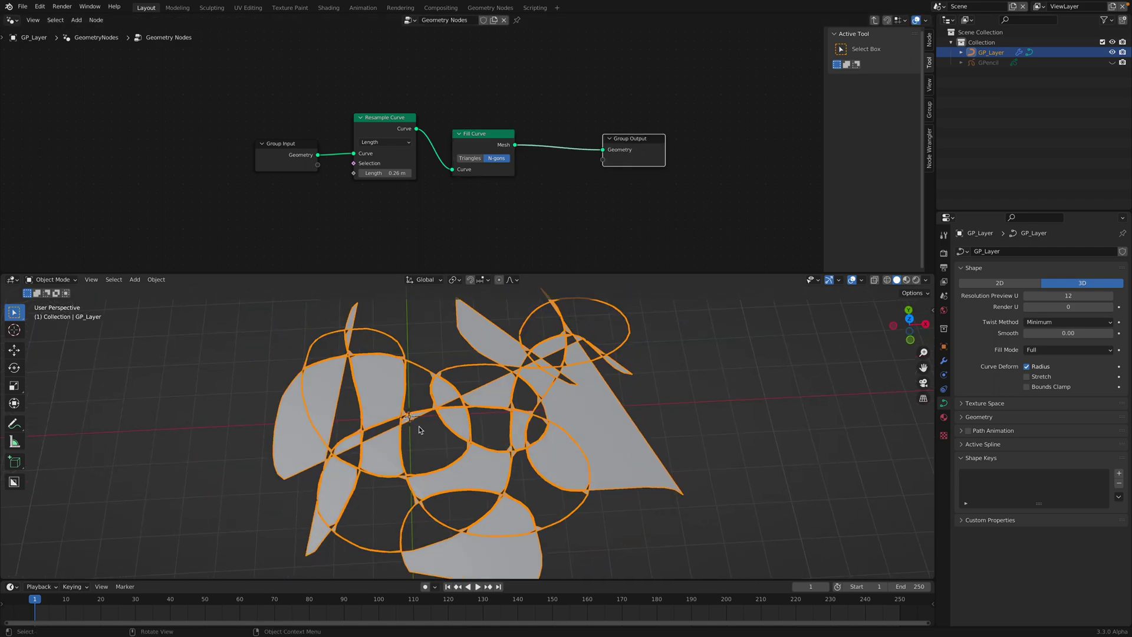
pyautogui.moveTo(494, 448); pyautogui.dragTo(478, 479, button='middle')
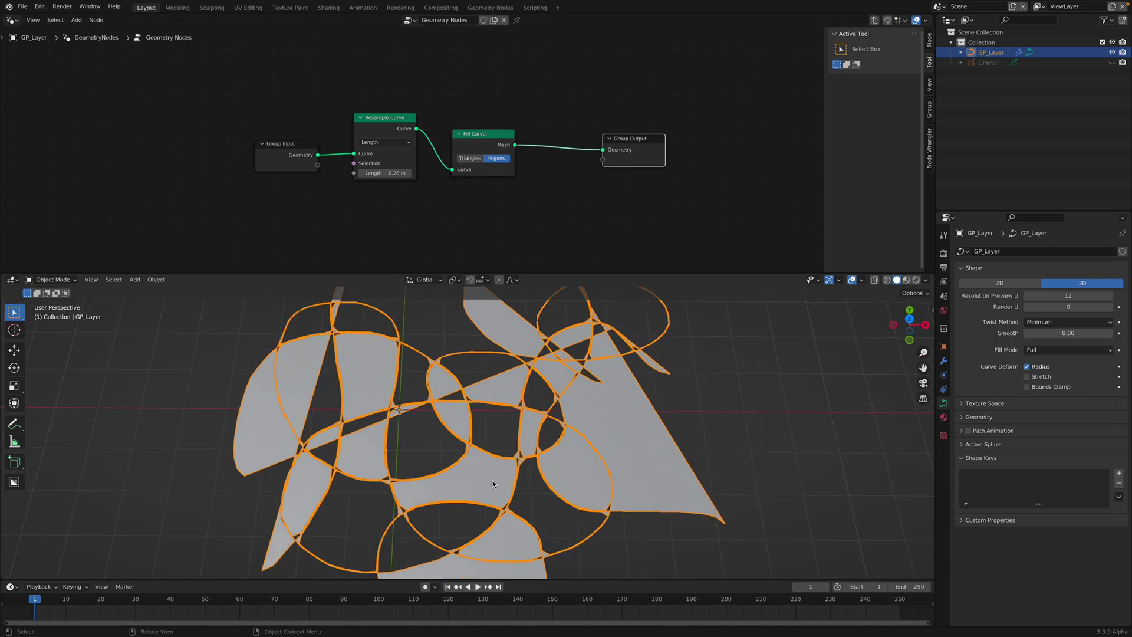
pyautogui.moveTo(556, 184); pyautogui.dragTo(494, 171, button='middle')
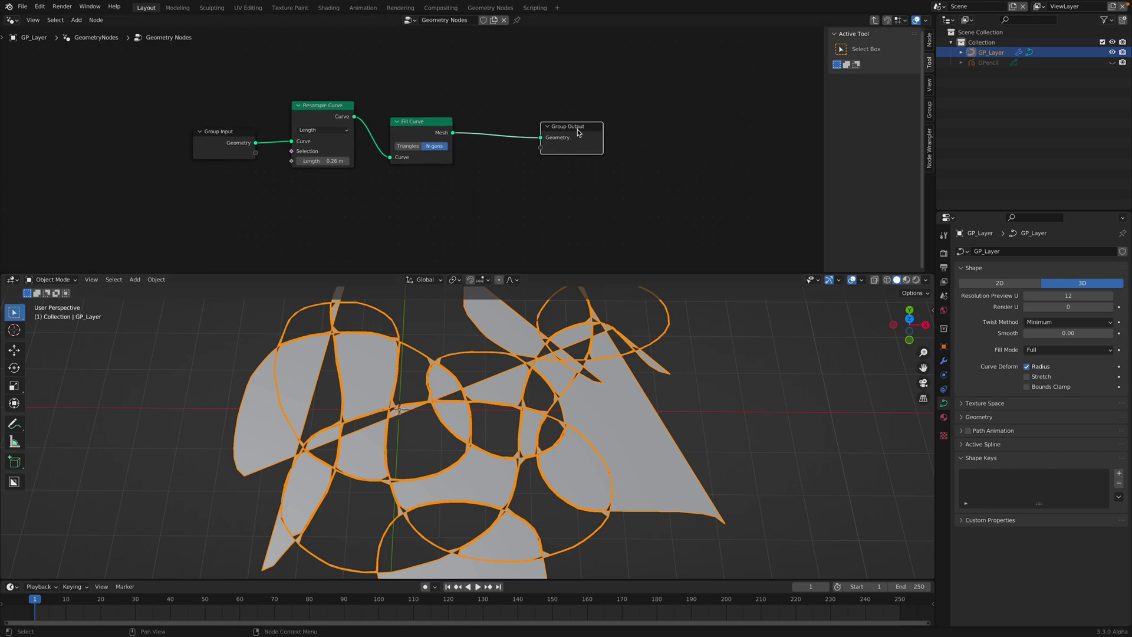
pyautogui.moveTo(577, 131); pyautogui.dragTo(626, 130)
pyautogui.hotkey('shift', 'a')
pyautogui.click(536, 128)
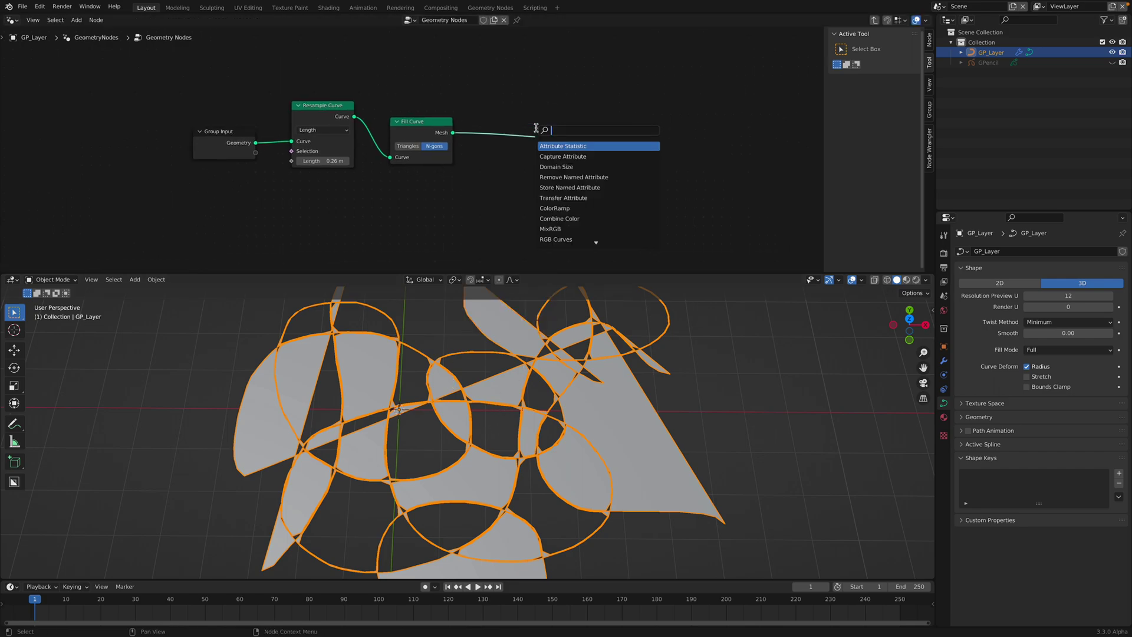
pyautogui.write('extrude')
pyautogui.press('Return')
pyautogui.click(525, 178)
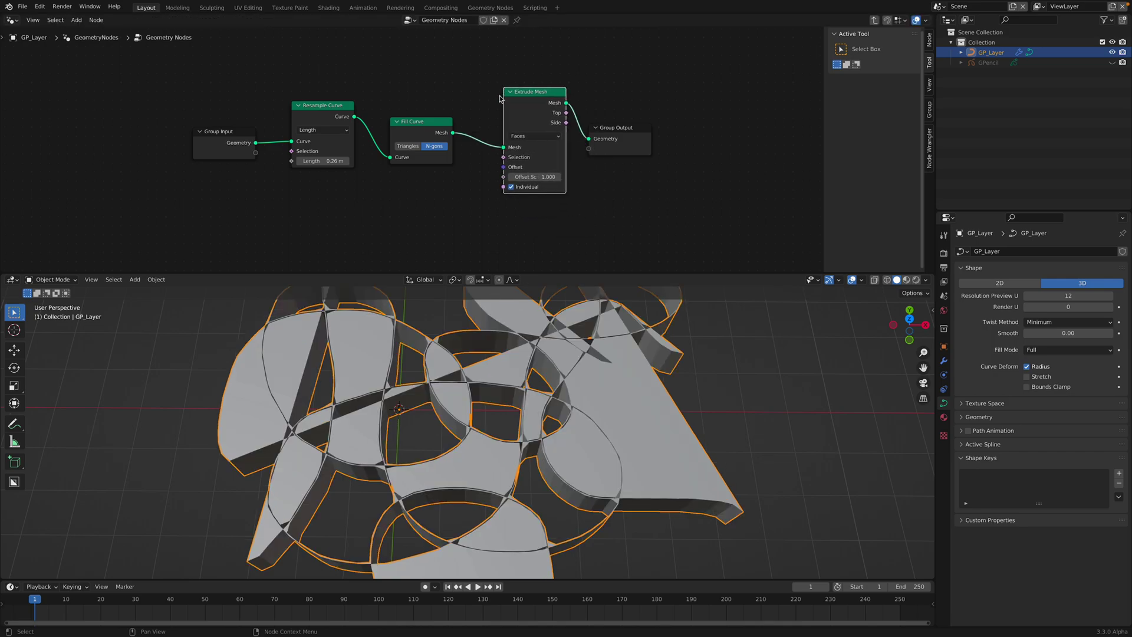
pyautogui.moveTo(526, 179); pyautogui.dragTo(538, 179)
# Add a Float Random Value node and connect its Value to the Offset Scale of Extrude Mesh
pyautogui.moveTo(409, 195); pyautogui.dragTo(422, 169, button='middle')
pyautogui.hotkey('shift', 'a')
pyautogui.click(421, 174)
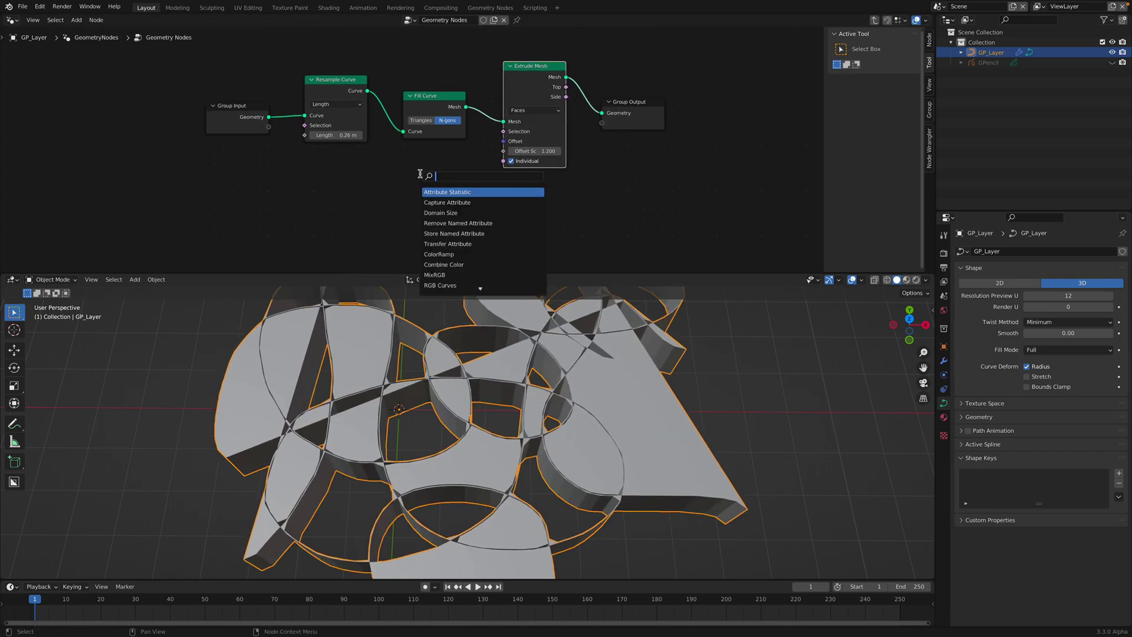
pyautogui.write('rand')
pyautogui.press('Return')
pyautogui.click(420, 145)
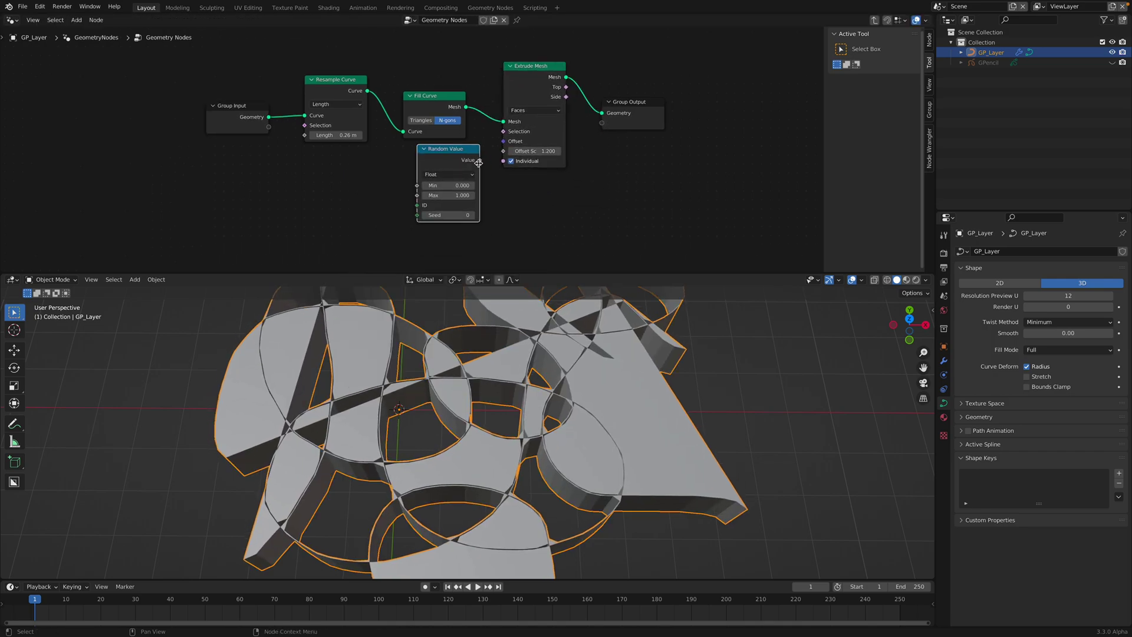
pyautogui.moveTo(479, 160); pyautogui.dragTo(503, 151)
# Set Random Value's Min to 0.040 and Max to 2.820, and set the Resample Curve length to 2.3 m
pyautogui.moveTo(454, 185)
pyautogui.mouseDown()
pyautogui.moveTo(559, 195)
pyautogui.moveTo(439, 185)
pyautogui.mouseUp()
pyautogui.moveTo(506, 385); pyautogui.dragTo(413, 277, button='middle')
pyautogui.moveTo(330, 135); pyautogui.dragTo(401, 135)
pyautogui.moveTo(324, 82); pyautogui.dragTo(319, 80)
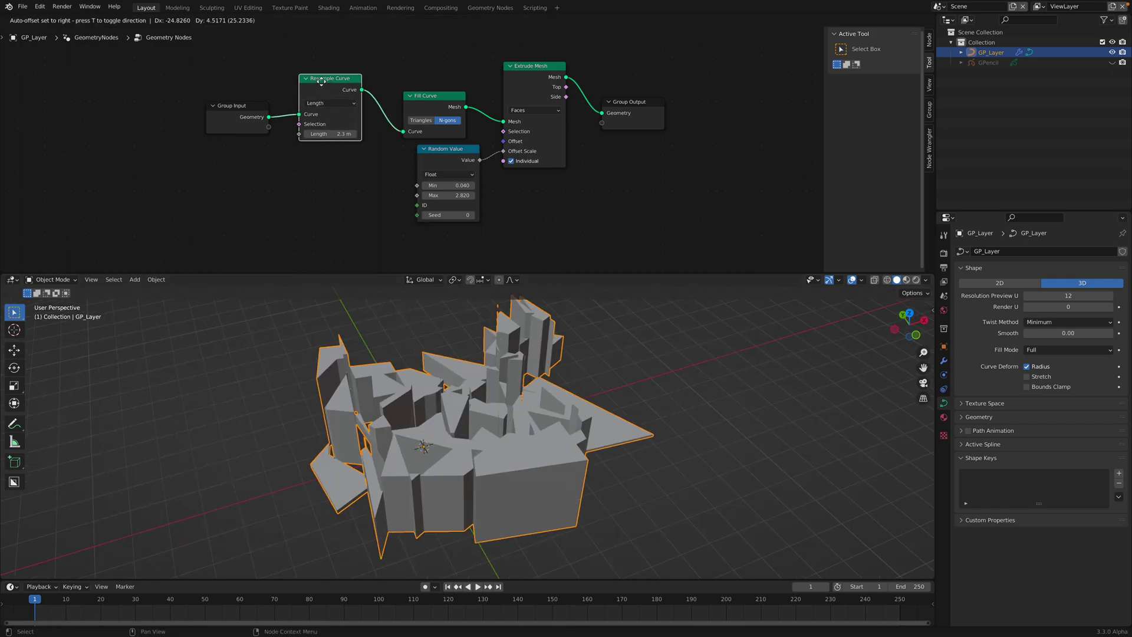
# Set the Resample Curve length to 0.68 m and save the file on the Desktop as randomgp_003.blend
pyautogui.moveTo(328, 134)
pyautogui.keyDown('shift'); pyautogui.mouseDown()
pyautogui.moveTo(383, 134)
pyautogui.moveTo(343, 134)
pyautogui.mouseUp(); pyautogui.keyUp('shift')
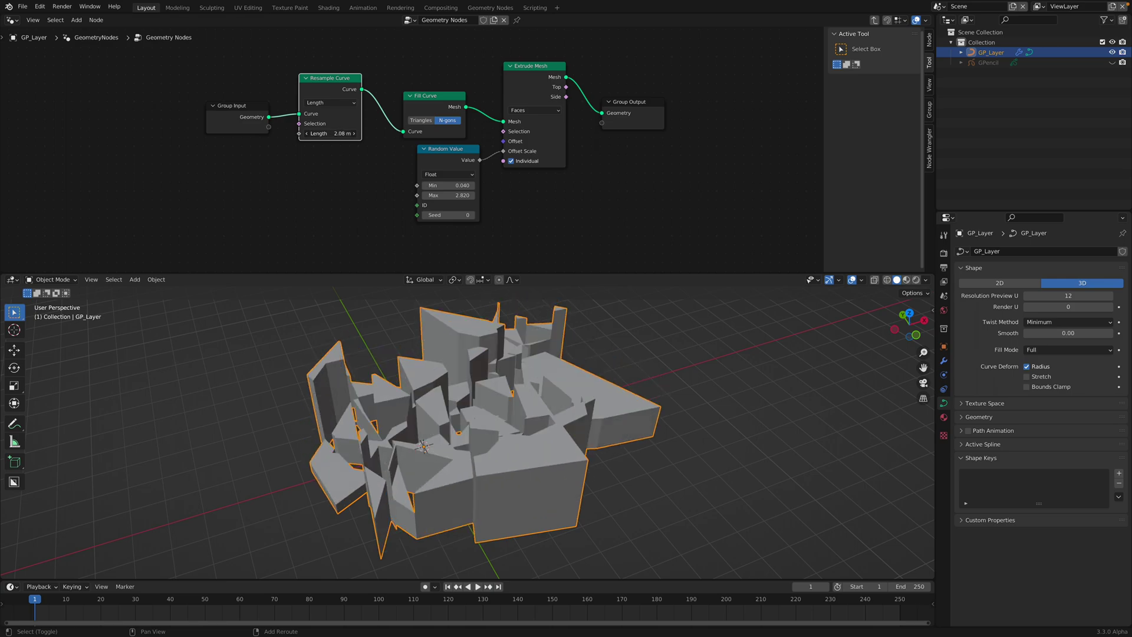
pyautogui.keyDown('shift'); pyautogui.moveTo(330, 133); pyautogui.dragTo(308, 133); pyautogui.keyUp('shift')
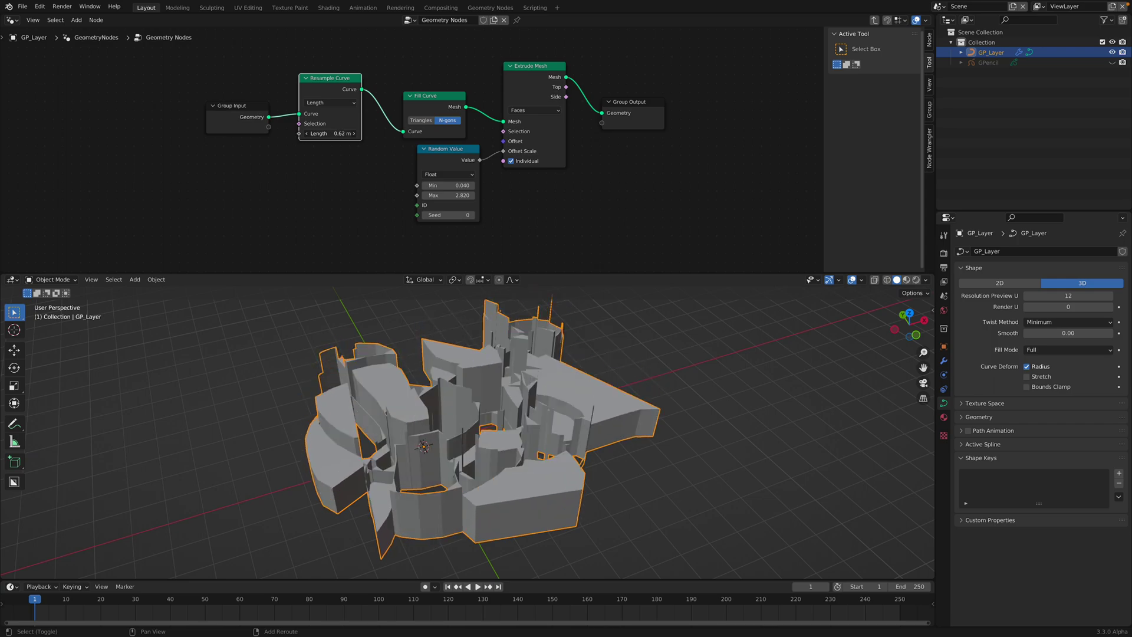
pyautogui.hotkey('ctrl', 's')
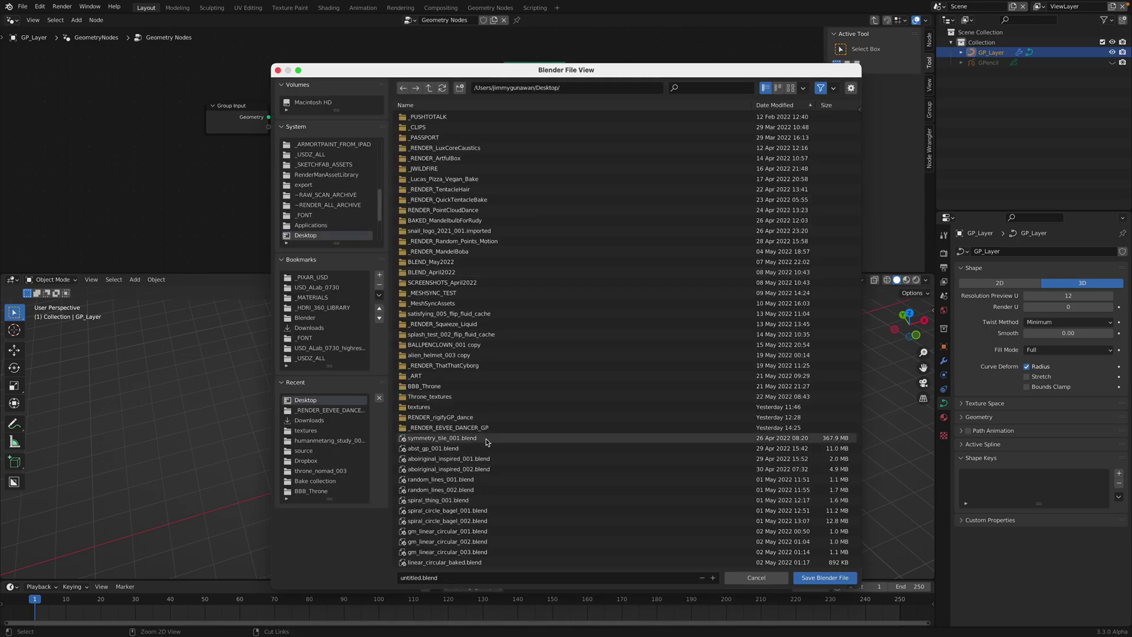
pyautogui.click(777, 105)
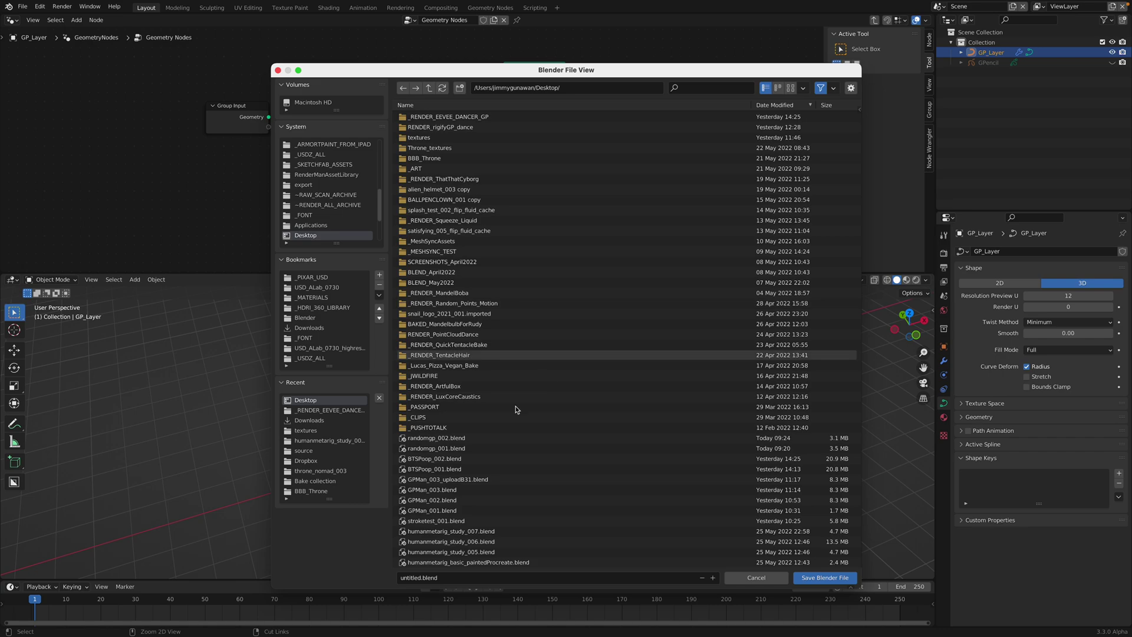
pyautogui.click(471, 437)
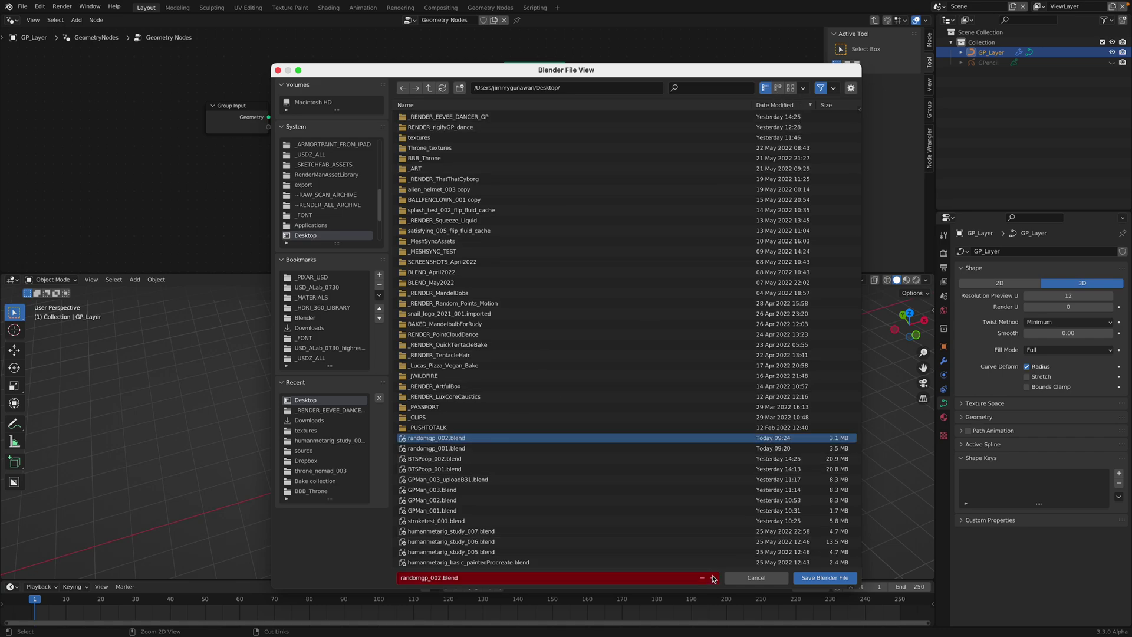
pyautogui.click(713, 578)
pyautogui.click(824, 578)
# Unhide the GPencil object and move the drawing clear of the extruded mesh so both sit side by side
pyautogui.moveTo(531, 425)
pyautogui.mouseDown(button='middle')
pyautogui.moveTo(519, 430)
pyautogui.moveTo(525, 416)
pyautogui.mouseUp(button='middle')
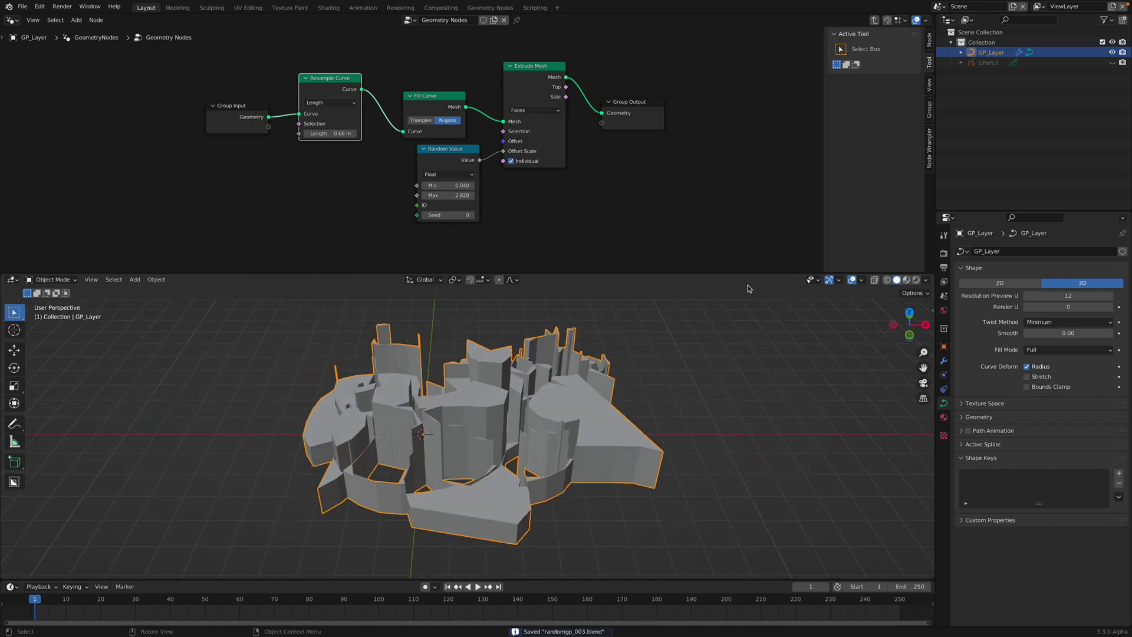
pyautogui.click(1112, 61)
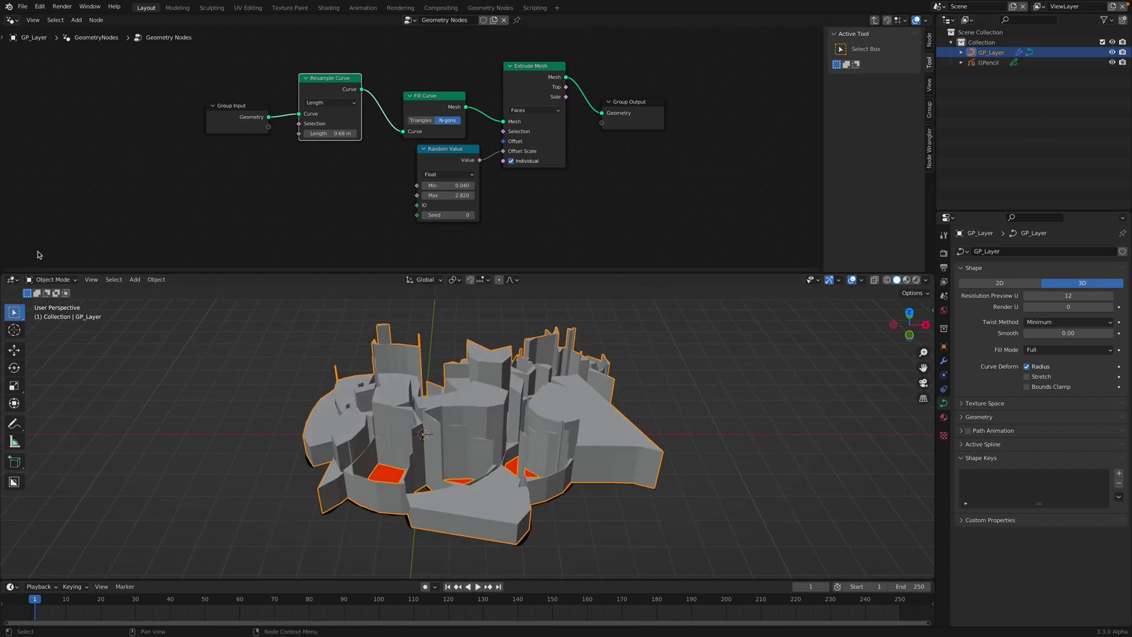
pyautogui.click(986, 63)
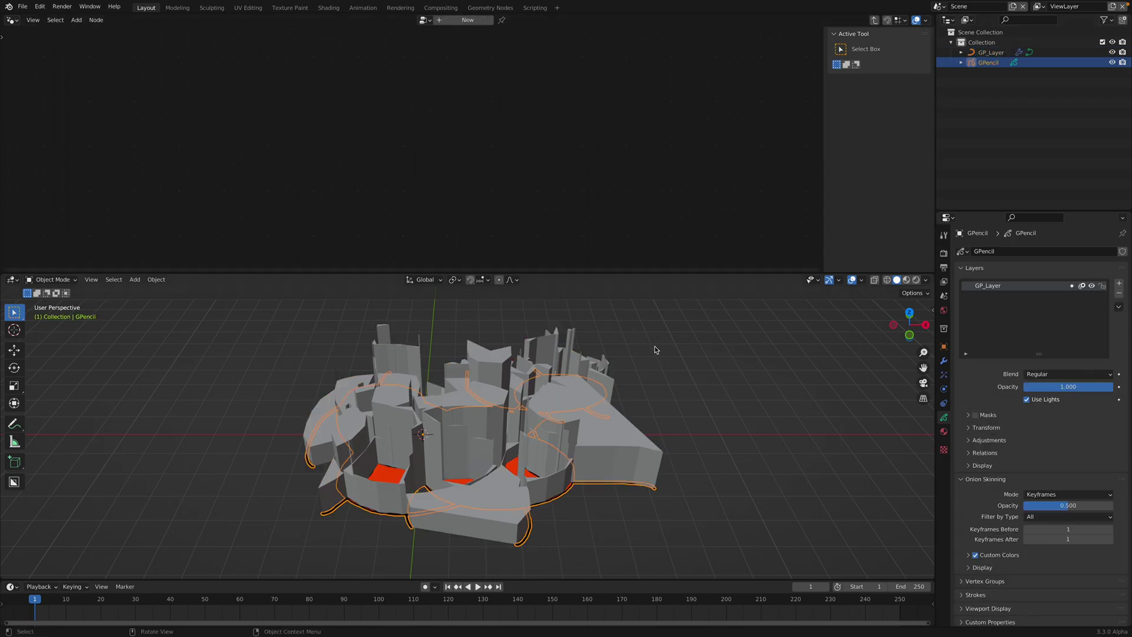
pyautogui.moveTo(654, 349); pyautogui.dragTo(563, 399, button='middle')
pyautogui.press('g')
pyautogui.click(591, 409)
pyautogui.moveTo(563, 399); pyautogui.dragTo(543, 422, button='middle')
# Select the extruded mesh and spread its Group Input and Resample Curve nodes apart to make room between them
pyautogui.click(532, 427)
pyautogui.moveTo(329, 85); pyautogui.dragTo(301, 70)
pyautogui.moveTo(243, 126); pyautogui.dragTo(178, 122)
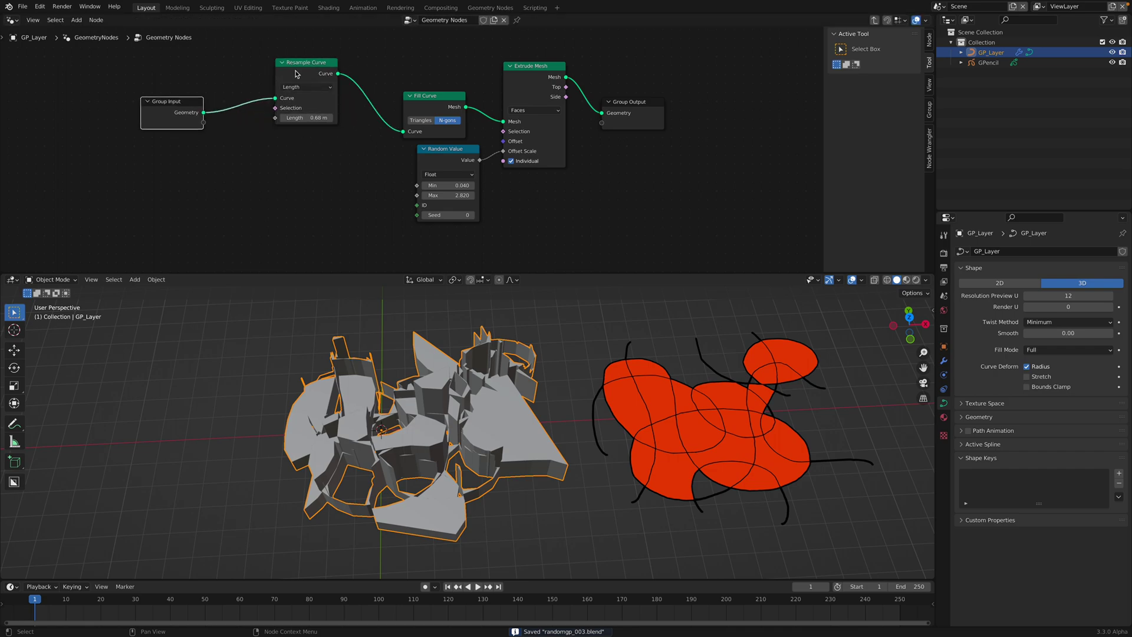
pyautogui.moveTo(299, 76); pyautogui.dragTo(298, 81)
pyautogui.moveTo(229, 104); pyautogui.dragTo(265, 131, button='middle')
pyautogui.moveTo(212, 143); pyautogui.dragTo(148, 143)
pyautogui.scroll(1, 224, 149)
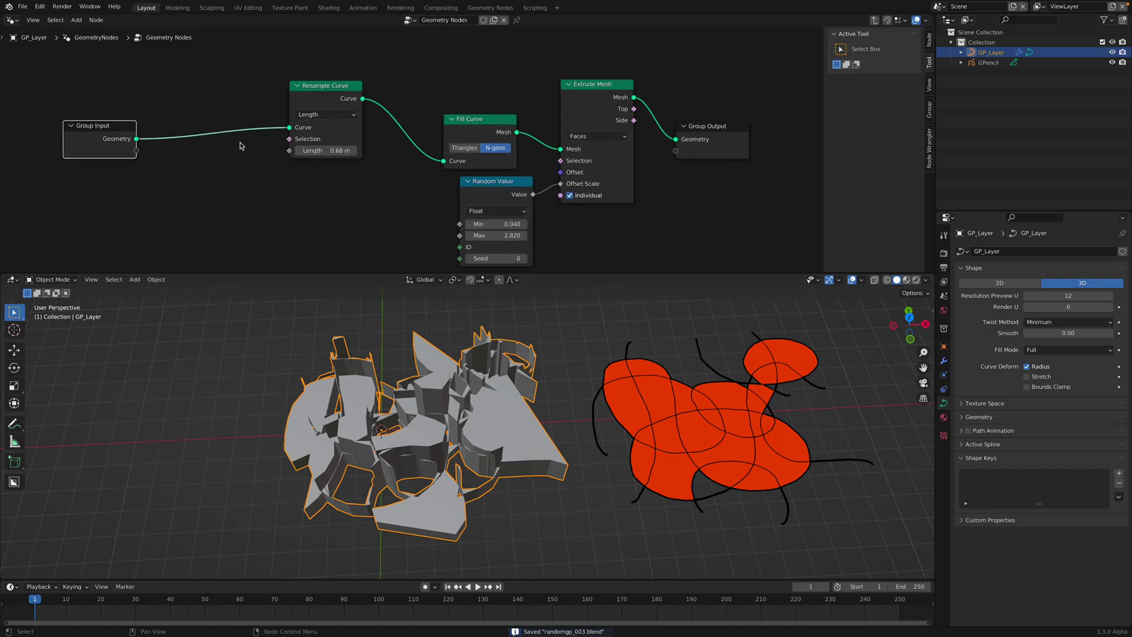
# Try a Separate Geometry node set to Spline between Group Input and Resample Curve
pyautogui.hotkey('shift', 'a')
pyautogui.click(205, 149)
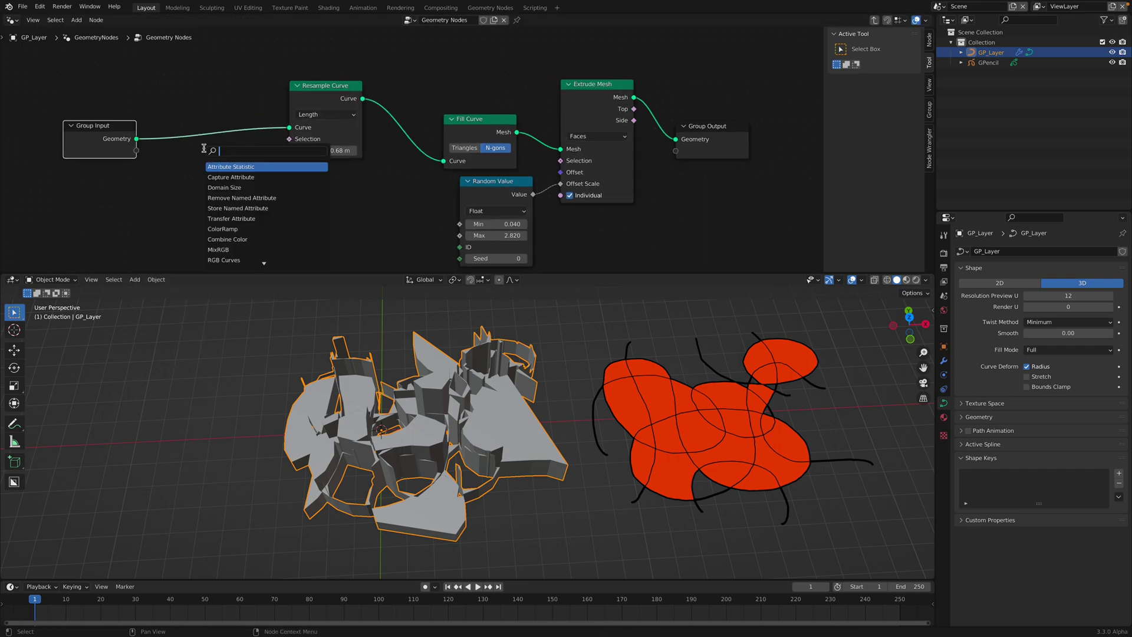
pyautogui.write('sepa')
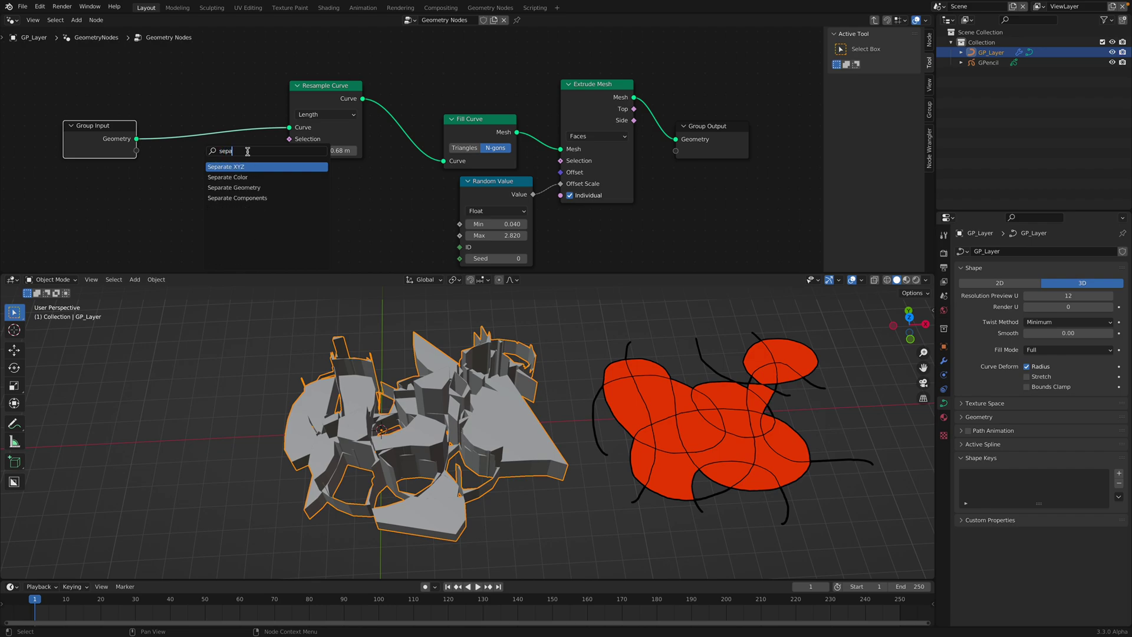
pyautogui.click(263, 187)
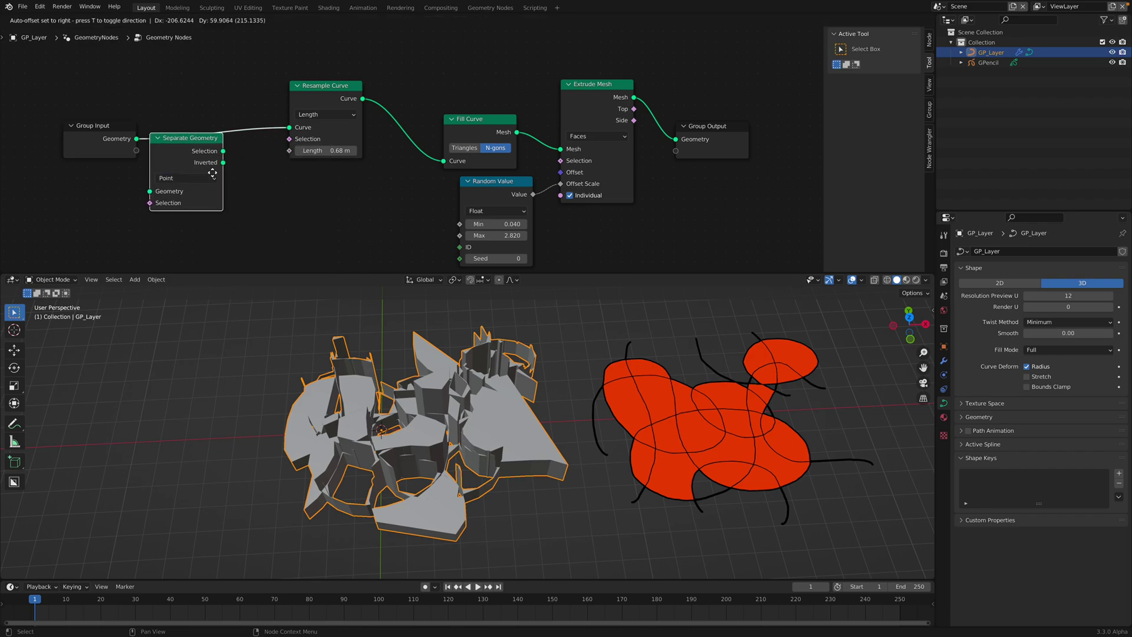
pyautogui.click(218, 162)
pyautogui.click(220, 164)
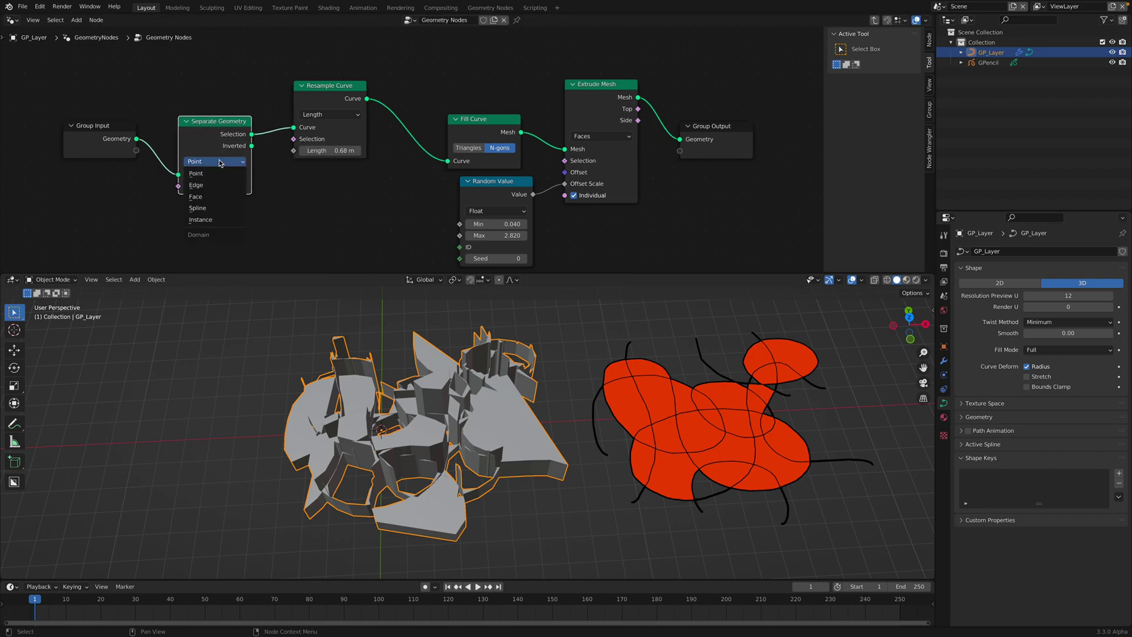
pyautogui.click(218, 207)
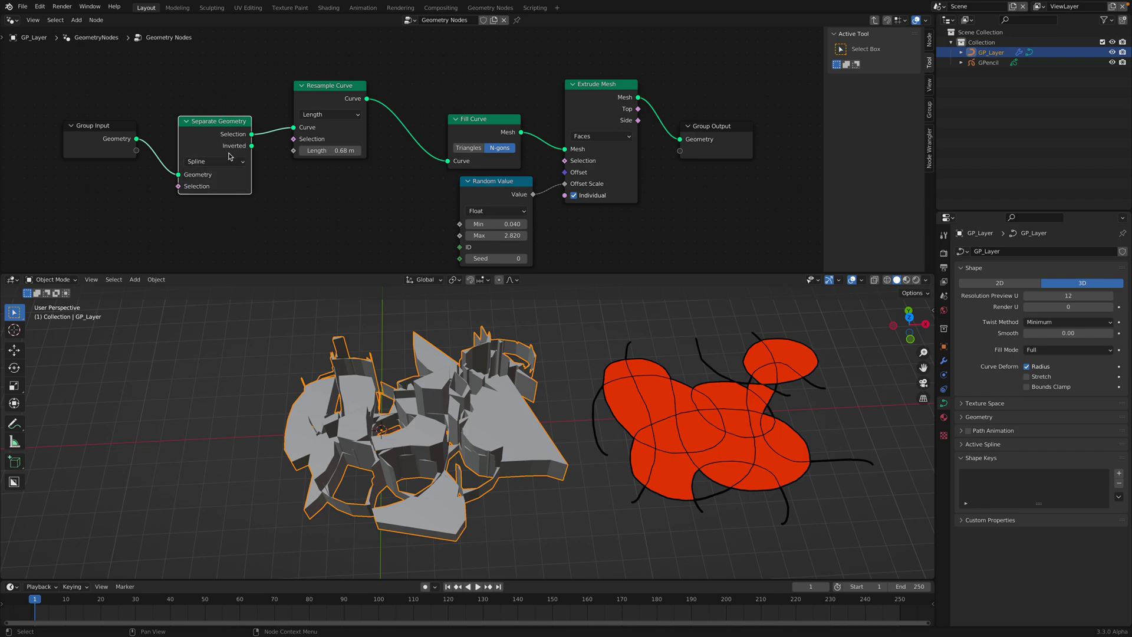
# Try the Inverted output of Separate Geometry, delete that node, and reconnect Group Input's Geometry to Resample Curve
pyautogui.moveTo(251, 146); pyautogui.dragTo(294, 128)
pyautogui.press('x')
pyautogui.moveTo(138, 139); pyautogui.dragTo(293, 127)
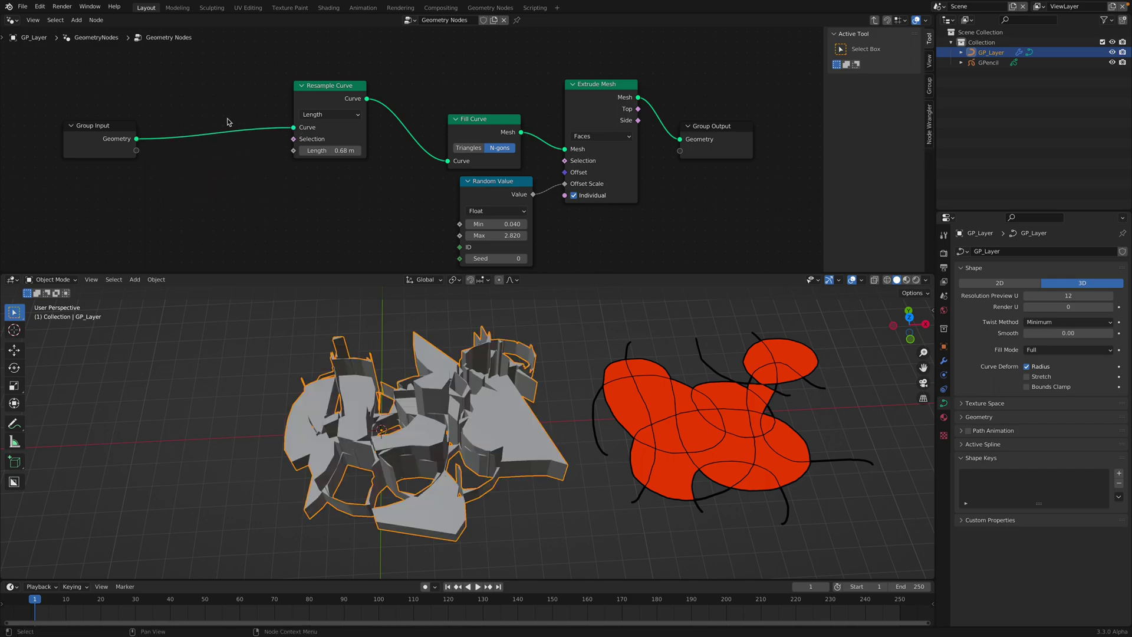
# Insert a Set Spline Cyclic node between Group Input and Resample Curve, toggle Cyclic to compare, and leave it enabled
pyautogui.hotkey('shift', 'a')
pyautogui.press('s')
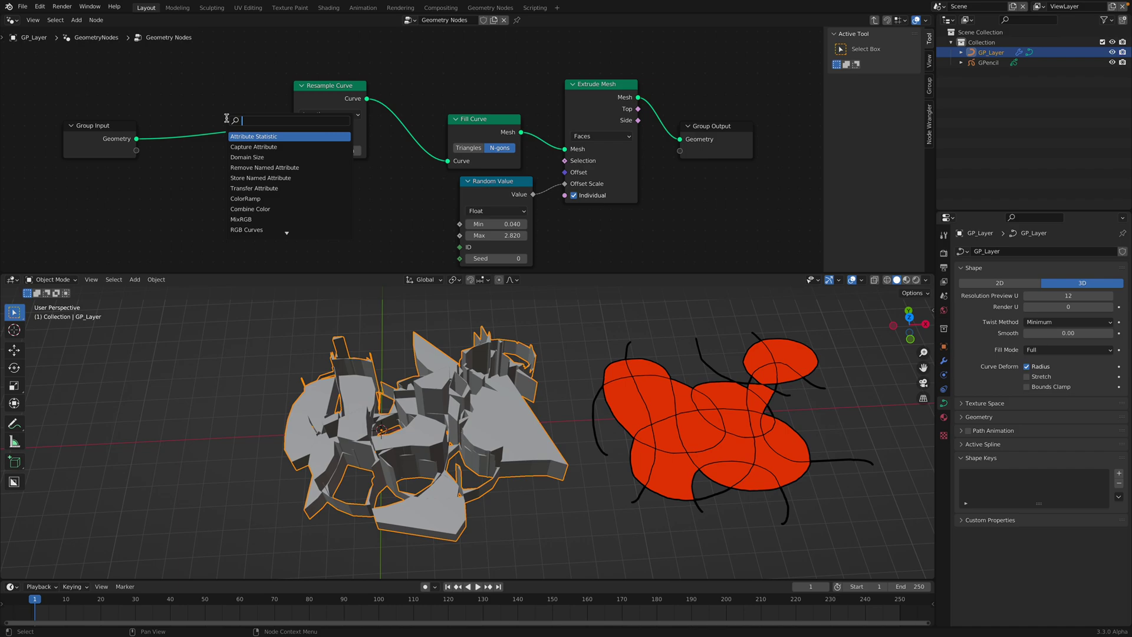
pyautogui.write('set')
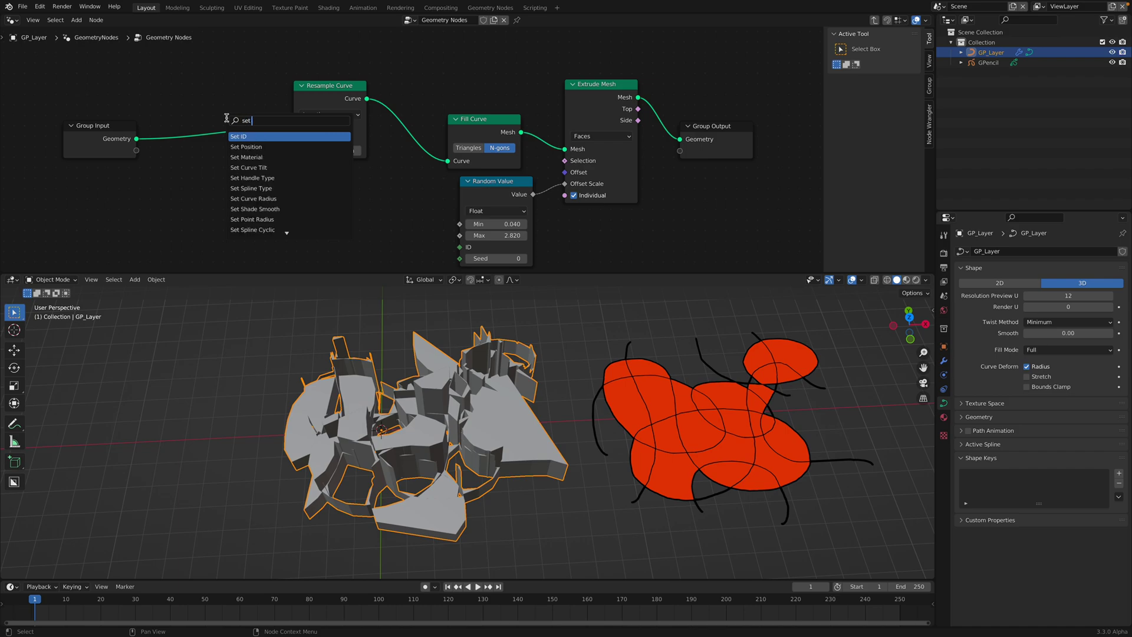
pyautogui.click(253, 229)
pyautogui.click(207, 138)
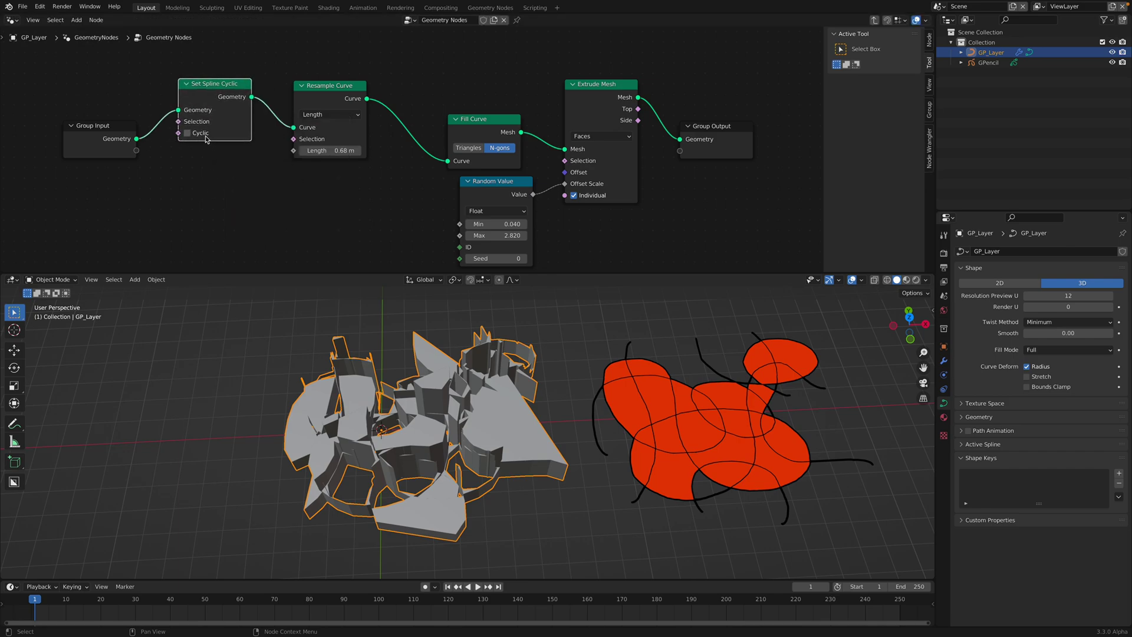
pyautogui.click(201, 135)
pyautogui.click(201, 136)
pyautogui.click(201, 135)
pyautogui.click(201, 135)
pyautogui.click(201, 136)
pyautogui.click(200, 135)
pyautogui.click(201, 136)
# Set the Resample Curve length to 0.36 m, compare the mesh with the drawing from the top, and save the file
pyautogui.moveTo(331, 365)
pyautogui.mouseDown(button='middle')
pyautogui.moveTo(359, 354)
pyautogui.moveTo(360, 324)
pyautogui.moveTo(324, 351)
pyautogui.mouseUp(button='middle')
pyautogui.moveTo(330, 152); pyautogui.dragTo(268, 151)
pyautogui.moveTo(534, 413); pyautogui.dragTo(536, 454, button='middle')
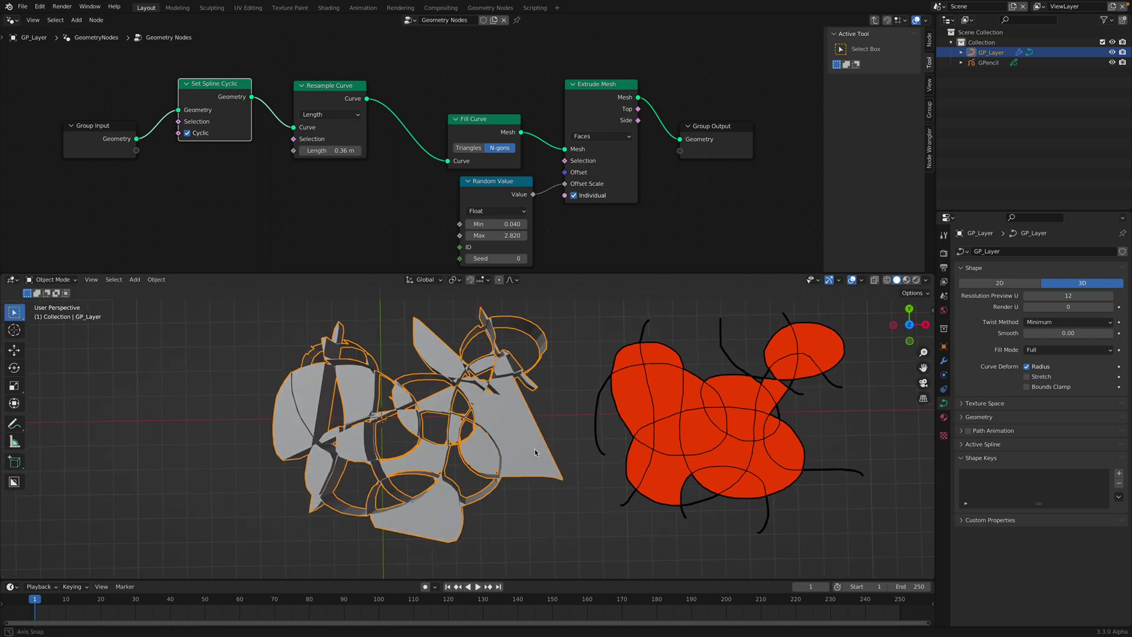
pyautogui.scroll(-3, 815, 398)
pyautogui.click(909, 326)
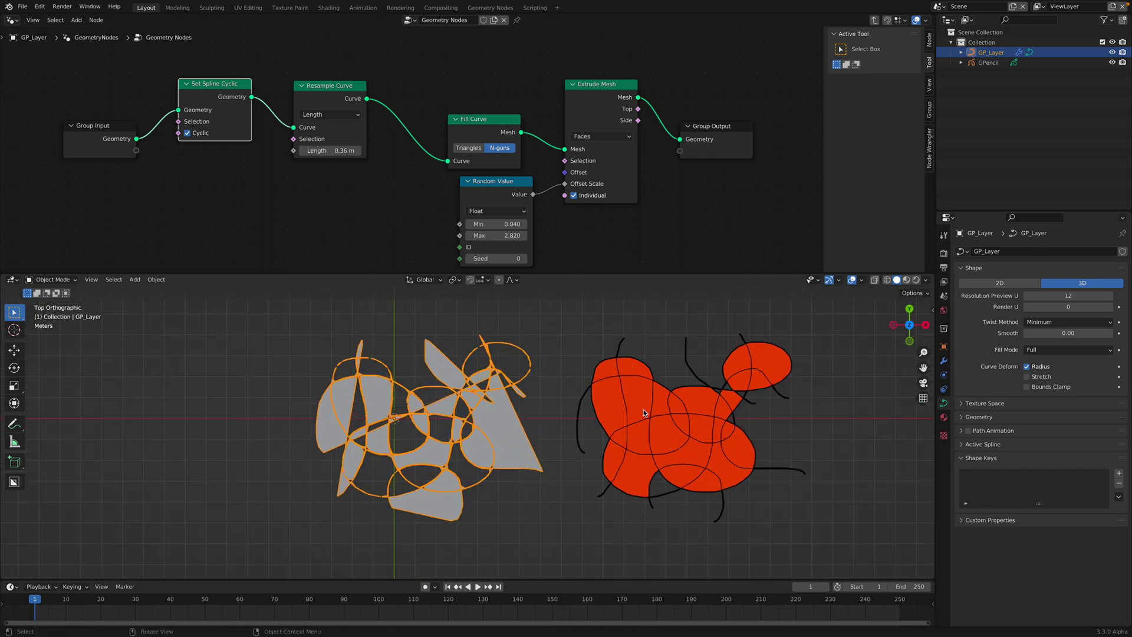
pyautogui.scroll(1, 626, 470)
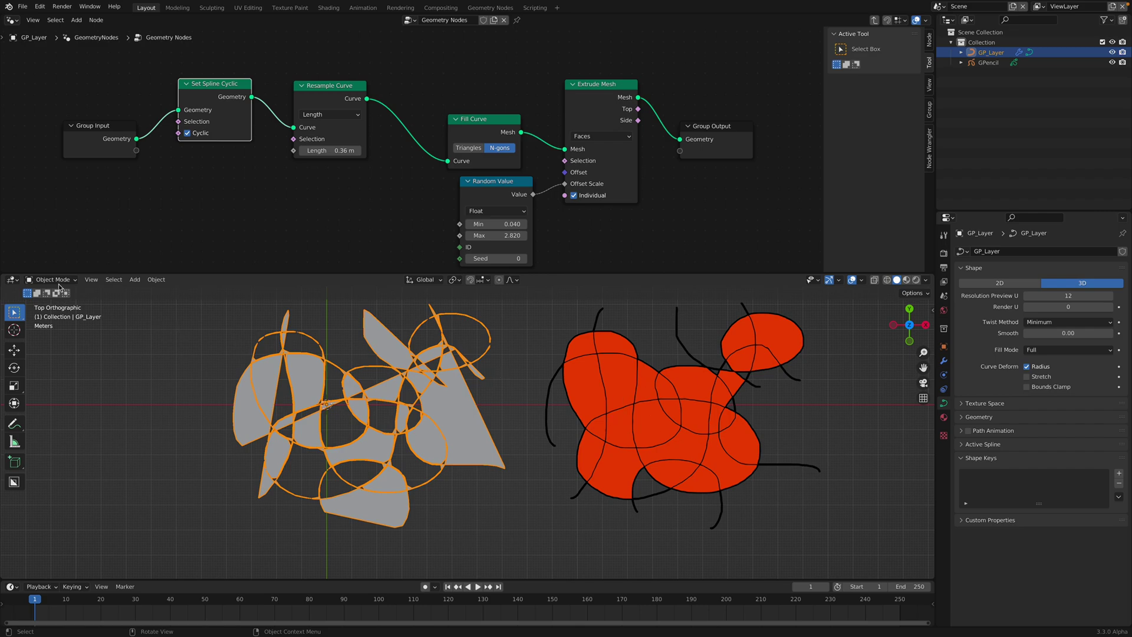
pyautogui.keyDown('shift'); pyautogui.moveTo(592, 386); pyautogui.dragTo(560, 384, button='middle'); pyautogui.keyUp('shift')
pyautogui.hotkey('ctrl', 's')
# Examine the strokes of the Grease Pencil drawing in Edit Mode and return to Object Mode
pyautogui.click(554, 408)
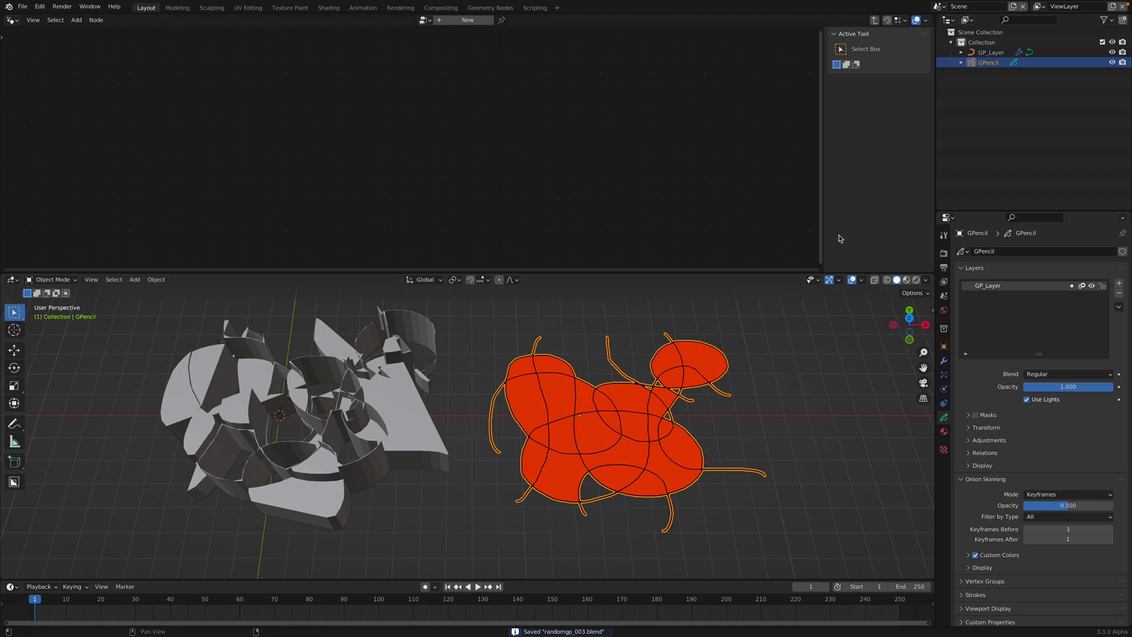
pyautogui.press('Tab')
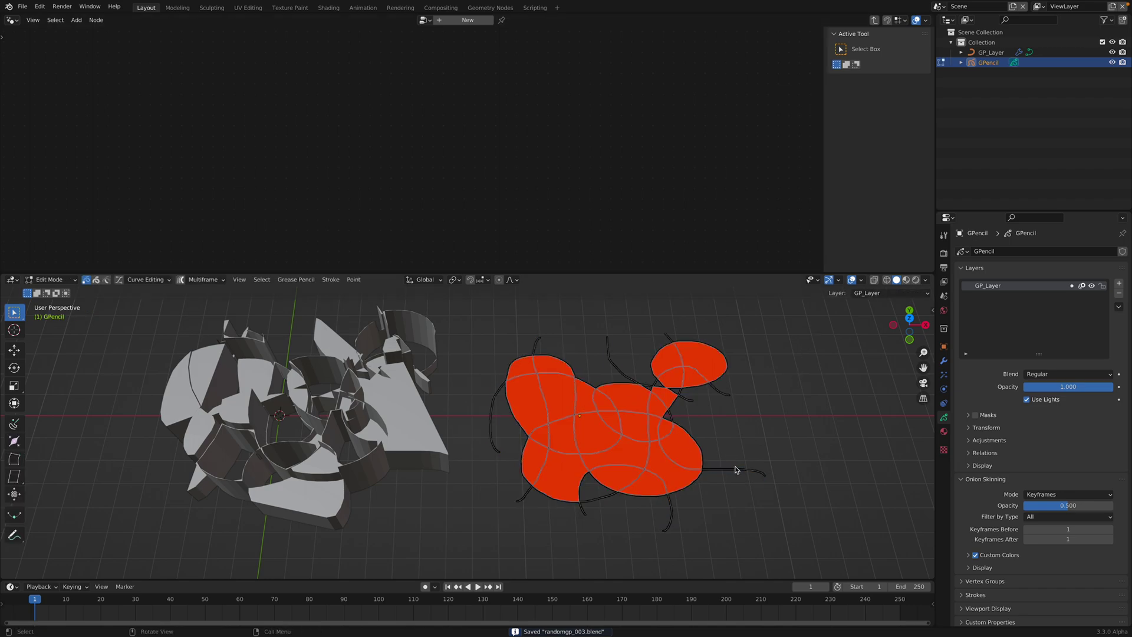
pyautogui.click(741, 473)
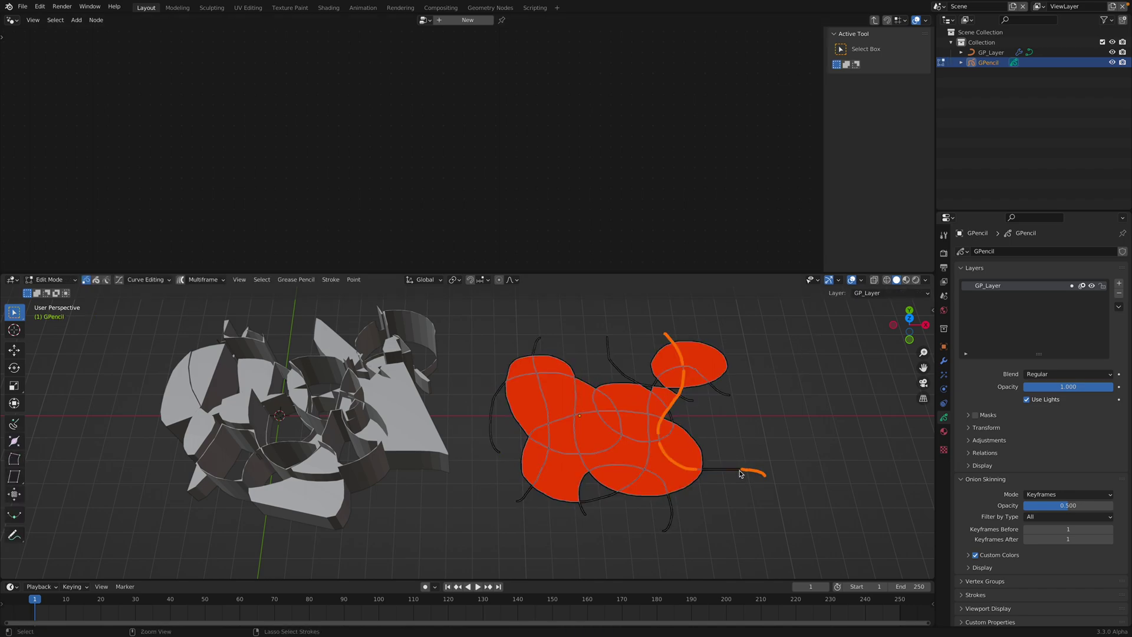
pyautogui.press('Tab')
pyautogui.press('Tab')
pyautogui.moveTo(740, 473); pyautogui.dragTo(731, 485, button='middle')
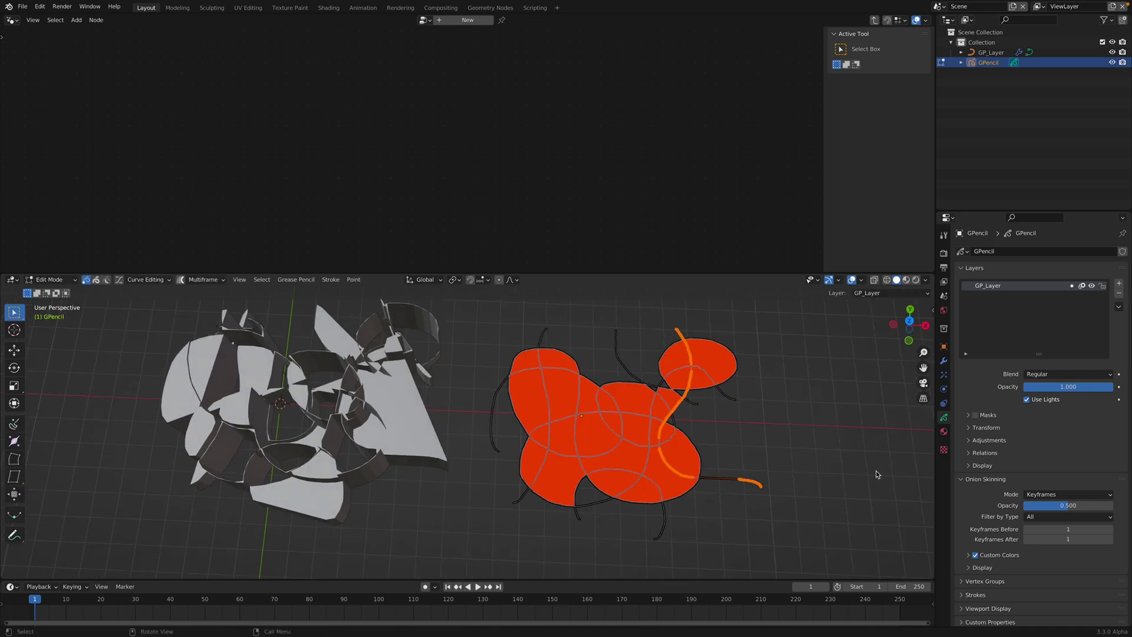
pyautogui.press('Tab')
# Hide the Black material of the Grease Pencil drawing so only the red fills show, and view it from the top
pyautogui.click(943, 431)
pyautogui.click(982, 254)
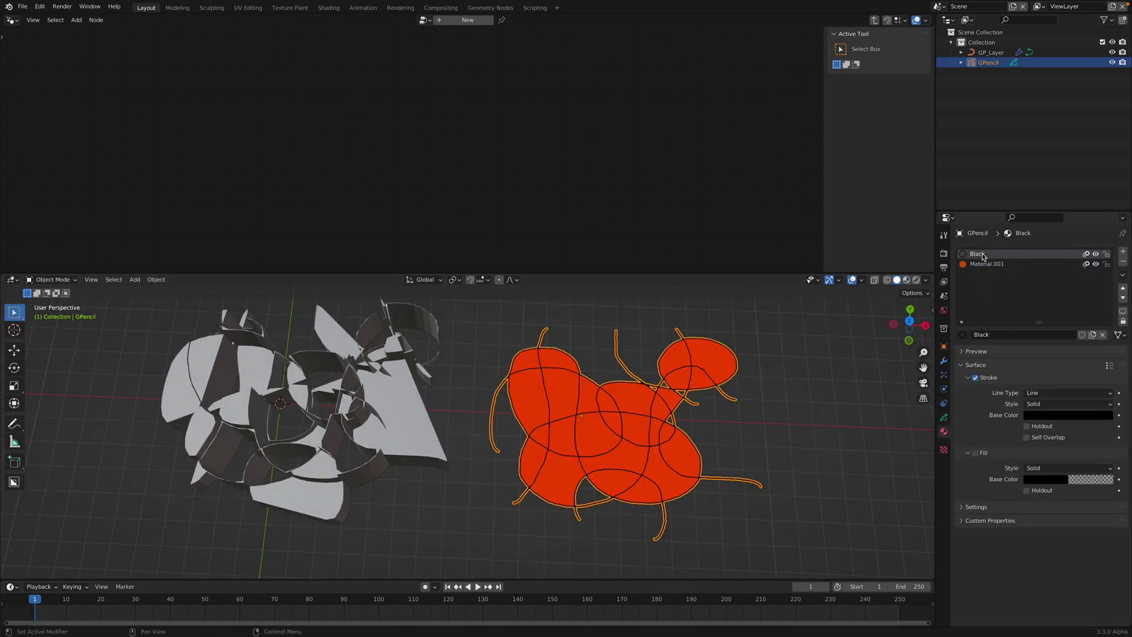
pyautogui.click(1123, 276)
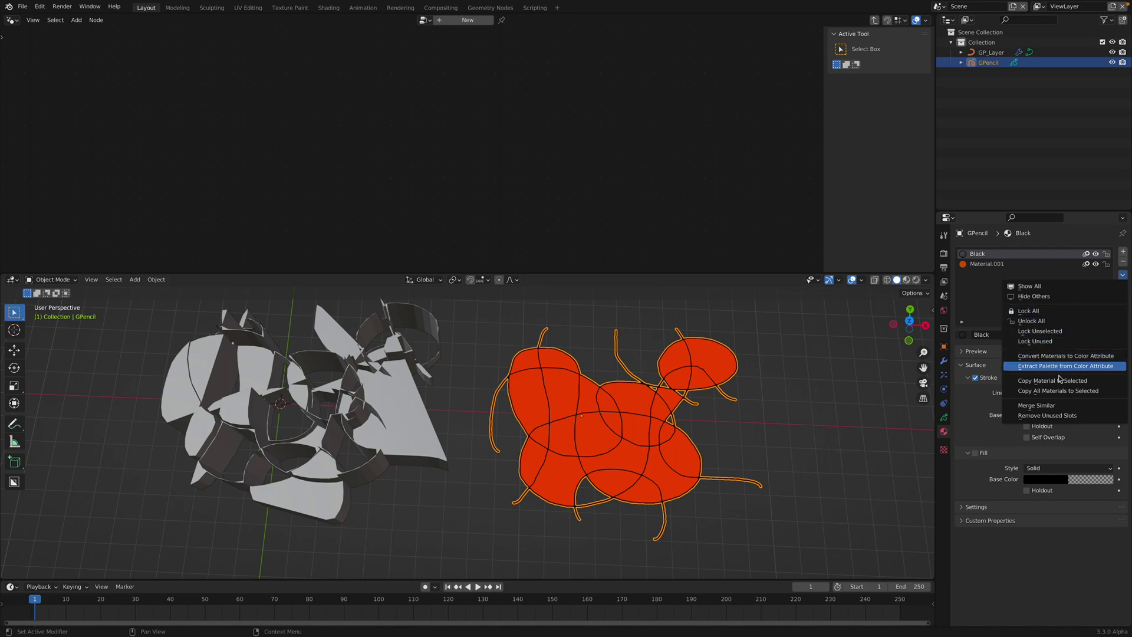
pyautogui.moveTo(737, 378)
pyautogui.mouseDown(button='middle')
pyautogui.moveTo(765, 375)
pyautogui.moveTo(718, 351)
pyautogui.mouseUp(button='middle')
pyautogui.click(1097, 258)
pyautogui.click(909, 324)
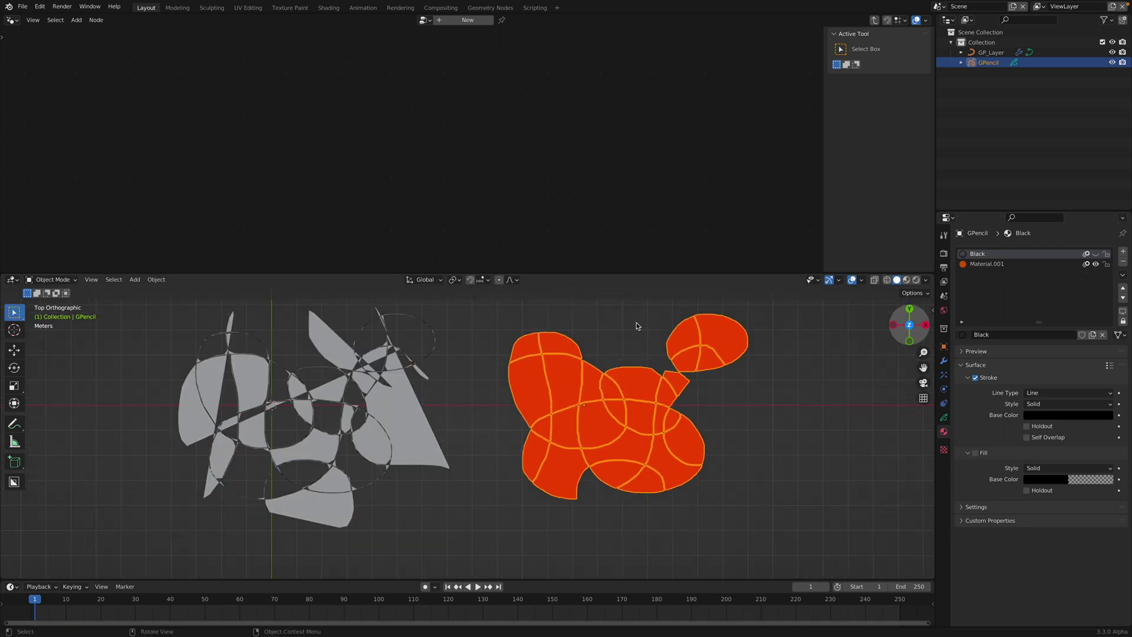
pyautogui.click(637, 326)
# Select the Grease Pencil drawing, save the file, and convert the drawing to a Bezier Curve
pyautogui.keyDown('shift'); pyautogui.moveTo(641, 396); pyautogui.dragTo(500, 401, button='middle'); pyautogui.keyUp('shift')
pyautogui.scroll(5, 500, 401)
pyautogui.scroll(-5, 572, 359)
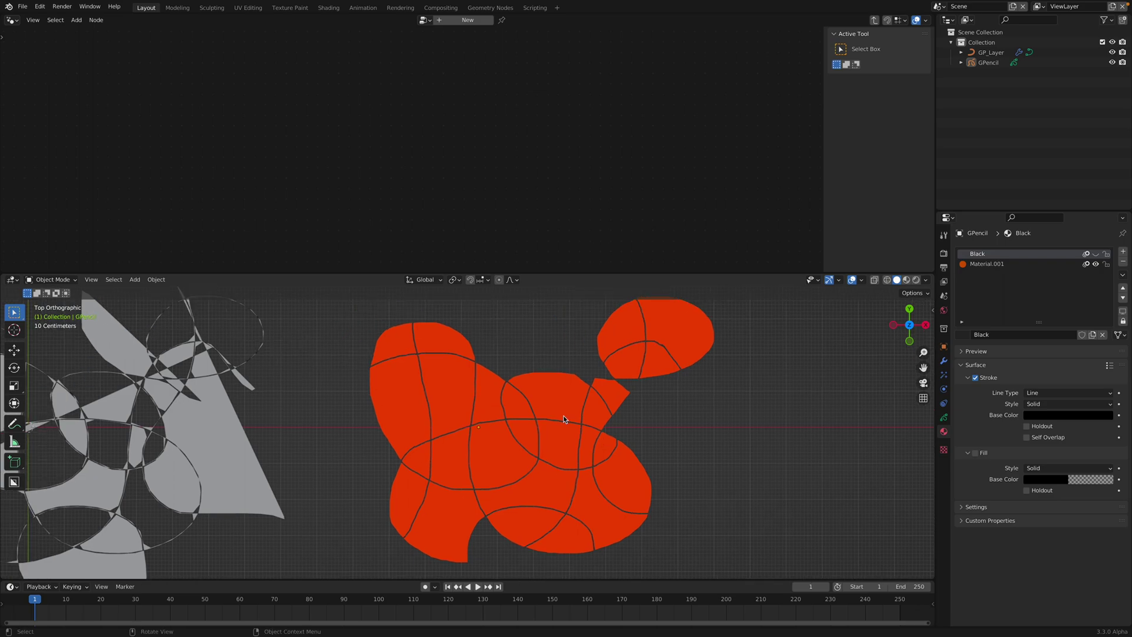
pyautogui.click(562, 415)
pyautogui.press('super+s')
pyautogui.rightClick(560, 414)
pyautogui.moveTo(547, 412)
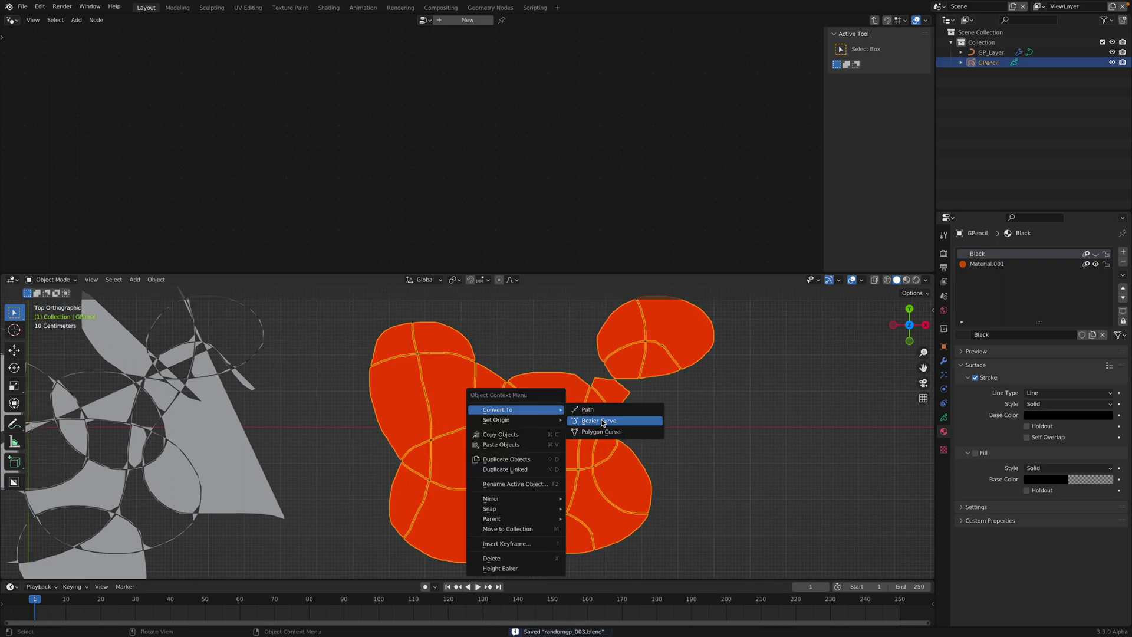
pyautogui.click(603, 420)
# Select the newly converted Bezier curve and move it along the X axis to the far side of the red drawing
pyautogui.scroll(-2, 488, 371)
pyautogui.click(488, 368)
pyautogui.click(503, 360)
pyautogui.press('g')
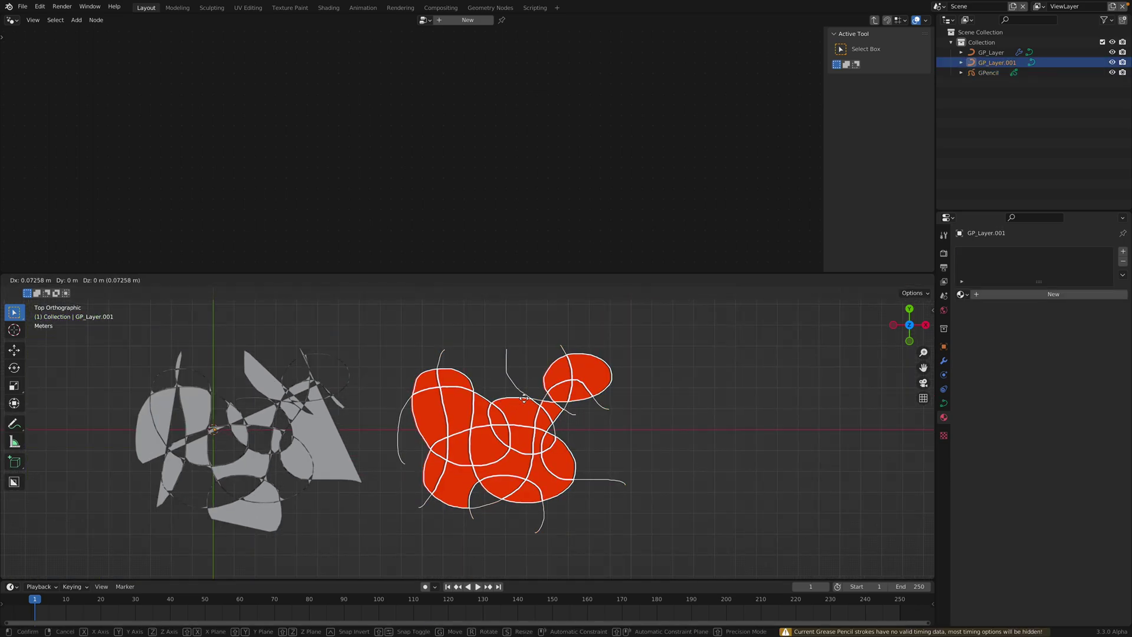
pyautogui.press('x')
pyautogui.click(750, 383)
# In Edit Mode of the converted curve, select several whole open line strokes, move them aside, and delete their vertices
pyautogui.keyDown('shift'); pyautogui.moveTo(695, 403); pyautogui.dragTo(568, 399, button='middle'); pyautogui.keyUp('shift')
pyautogui.scroll(2, 594, 397)
pyautogui.press('Tab')
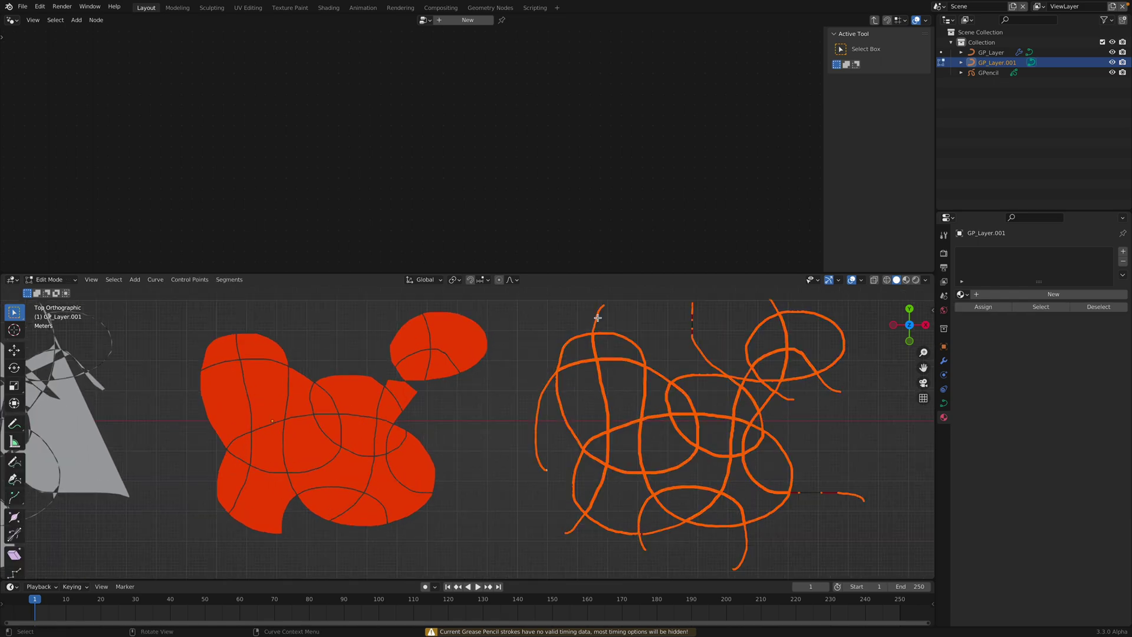
pyautogui.click(596, 319)
pyautogui.scroll(-1, 655, 339)
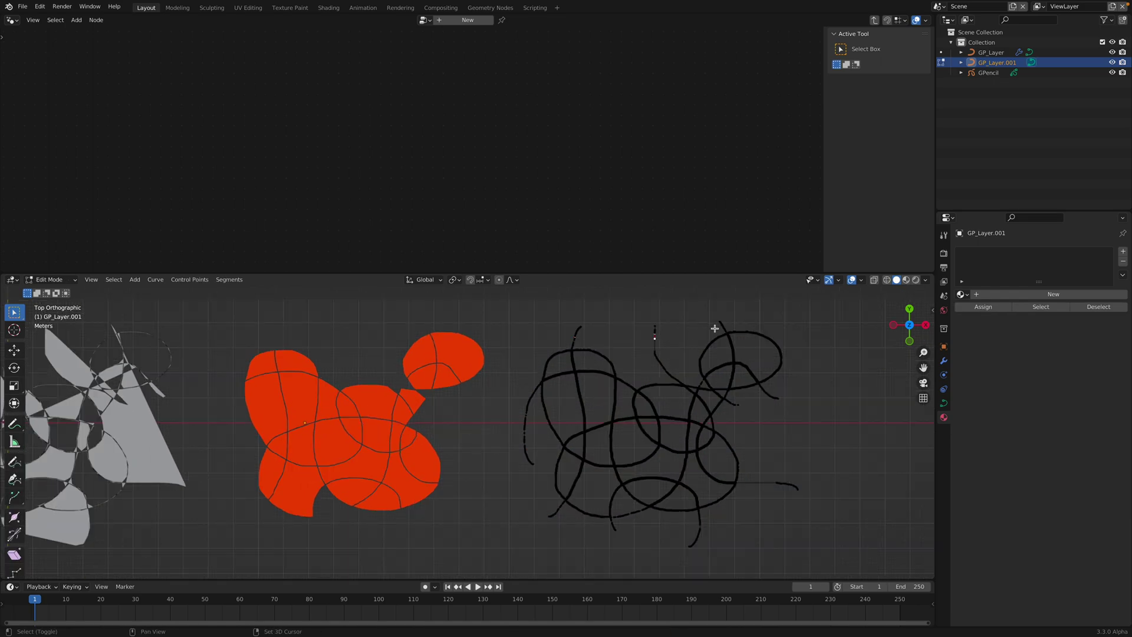
pyautogui.hotkey('ctrl', 'l')
pyautogui.press('g')
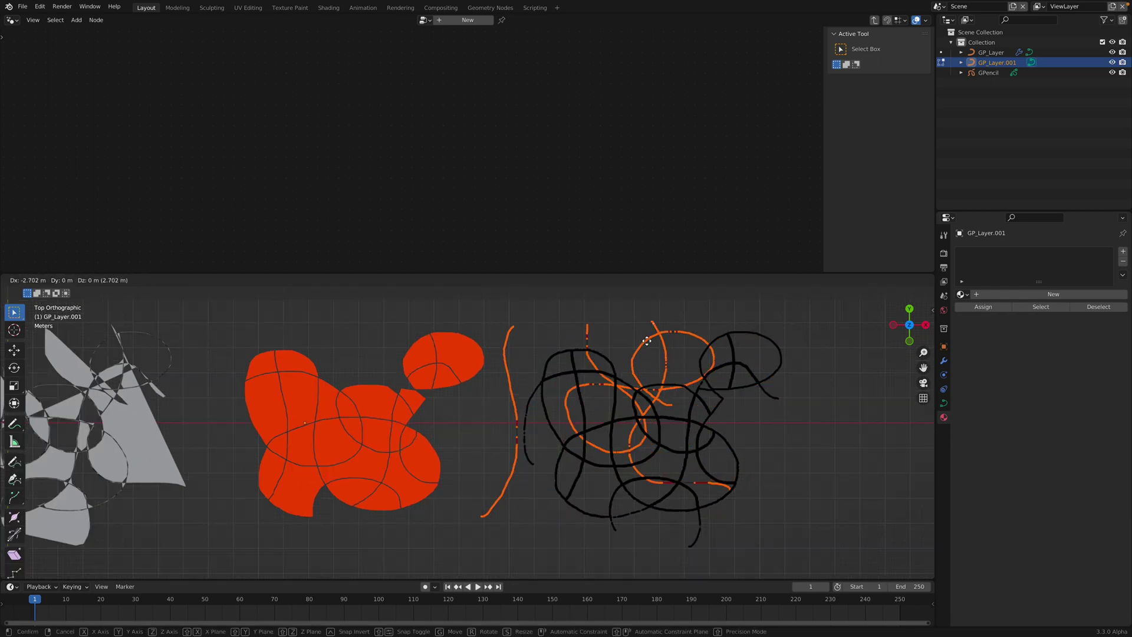
pyautogui.click(746, 478)
pyautogui.keyDown('shift'); pyautogui.moveTo(746, 478); pyautogui.dragTo(730, 387, button='middle'); pyautogui.keyUp('shift')
pyautogui.press('x')
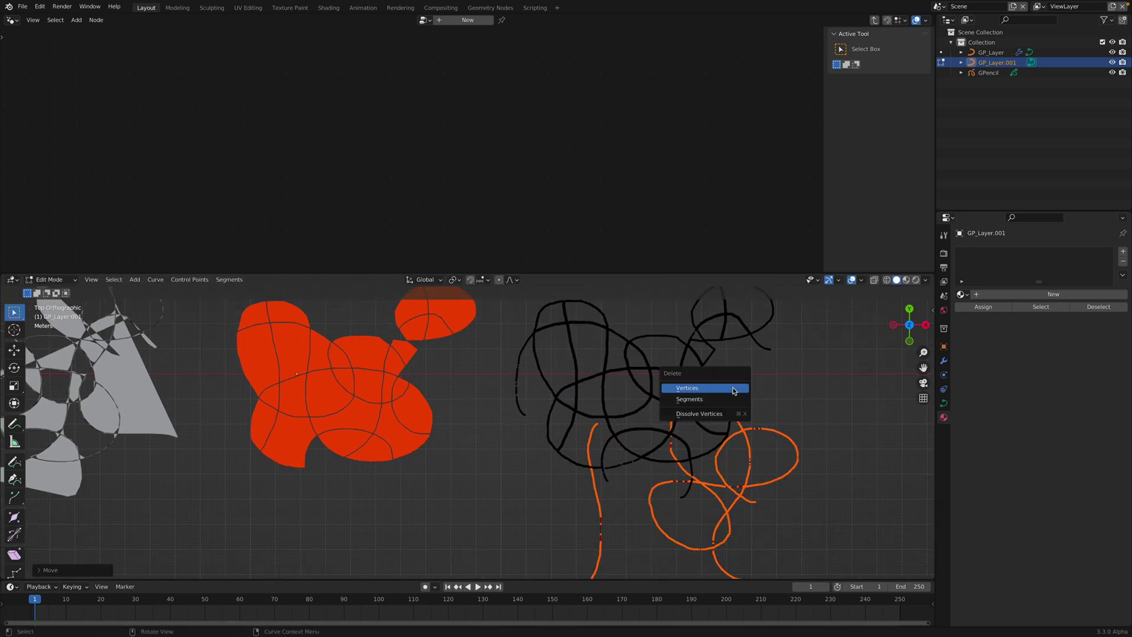
pyautogui.click(676, 417)
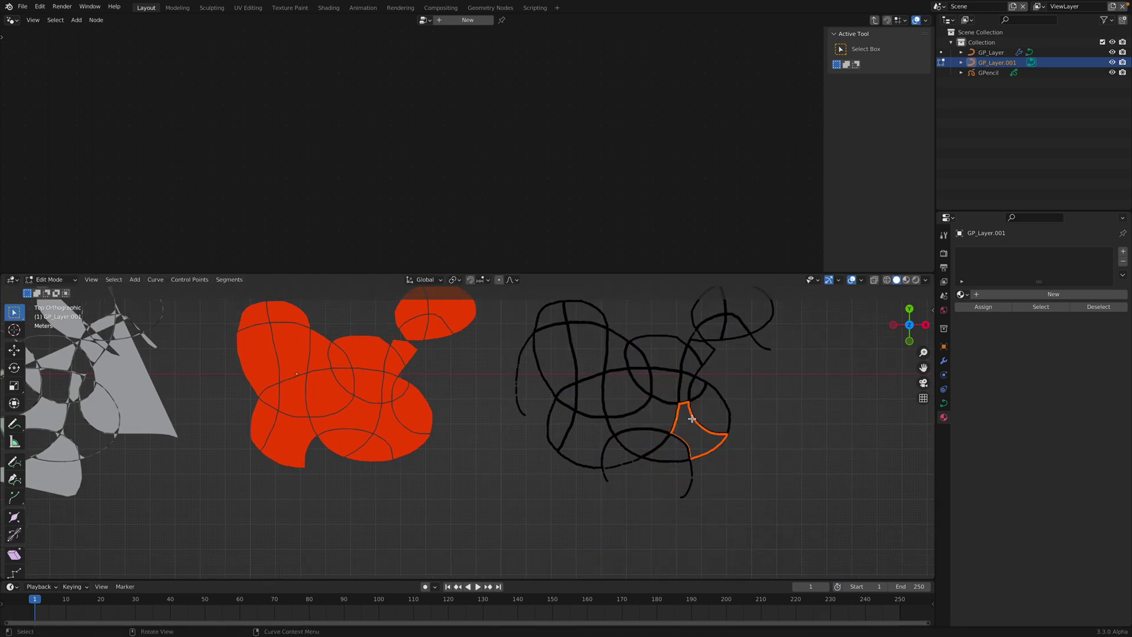
# Select the remaining open strokes by their loose ends, extend the selection to the linked points, and delete them
pyautogui.scroll(2, 693, 419)
pyautogui.scroll(-2, 670, 485)
pyautogui.moveTo(669, 483); pyautogui.dragTo(695, 509)
pyautogui.keyDown('shift'); pyautogui.moveTo(594, 476); pyautogui.dragTo(635, 504); pyautogui.keyUp('shift')
pyautogui.moveTo(495, 374)
pyautogui.keyDown('shift'); pyautogui.mouseDown()
pyautogui.moveTo(507, 399)
pyautogui.moveTo(531, 405)
pyautogui.mouseUp(); pyautogui.keyUp('shift')
pyautogui.keyDown('shift'); pyautogui.moveTo(748, 344); pyautogui.dragTo(776, 369); pyautogui.keyUp('shift')
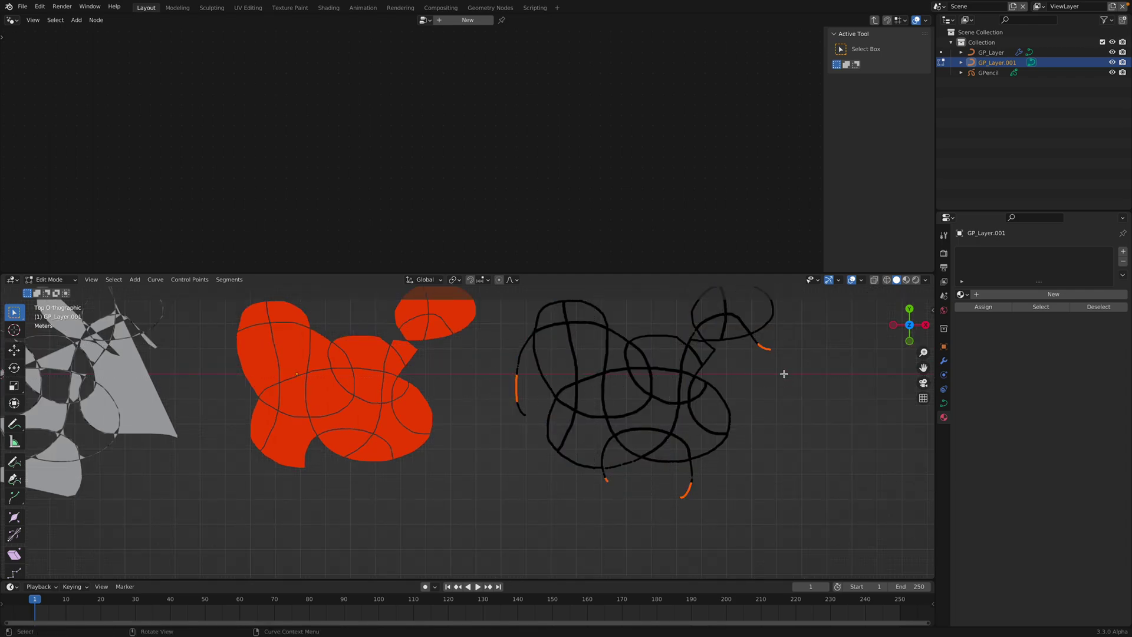
pyautogui.hotkey('ctrl', 'l')
pyautogui.press('Delete')
# Return the cleaned curve to Object Mode and save the file
pyautogui.moveTo(700, 369)
pyautogui.keyDown('shift'); pyautogui.mouseDown(button='middle')
pyautogui.moveTo(696, 393)
pyautogui.moveTo(684, 386)
pyautogui.moveTo(616, 417)
pyautogui.moveTo(665, 404)
pyautogui.mouseUp(button='middle'); pyautogui.keyUp('shift')
pyautogui.press('Tab')
pyautogui.click(665, 404)
pyautogui.hotkey('ctrl', 's')
# Copy the modifiers from GP_Layer to the cleaned curve GP_Layer.001
pyautogui.click(652, 413)
pyautogui.keyDown('shift'); pyautogui.click(297, 375); pyautogui.keyUp('shift')
pyautogui.hotkey('ctrl', 'l')
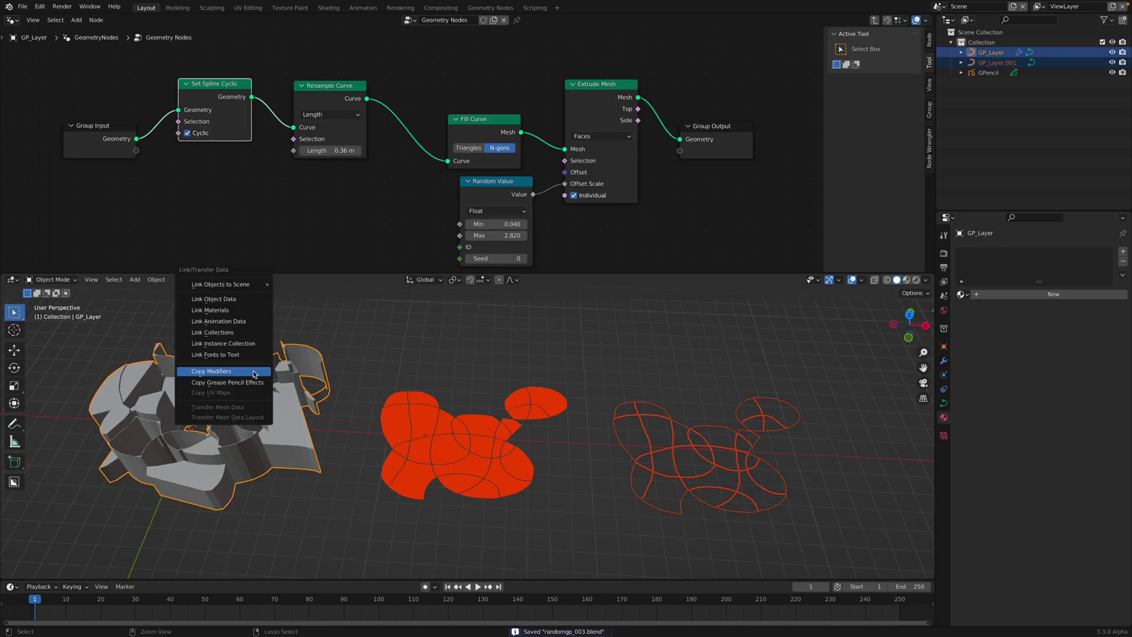
pyautogui.click(254, 371)
pyautogui.click(711, 365)
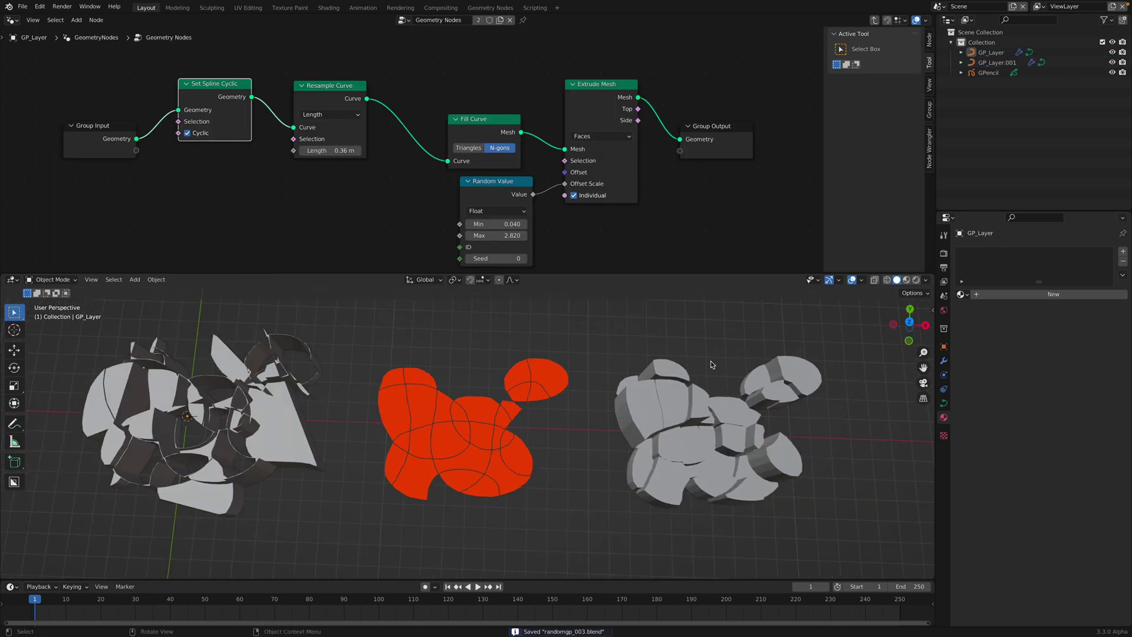
# Compare the two extruded meshes with the red Grease Pencil drawing from the top and in perspective, selecting each in turn
pyautogui.click(909, 322)
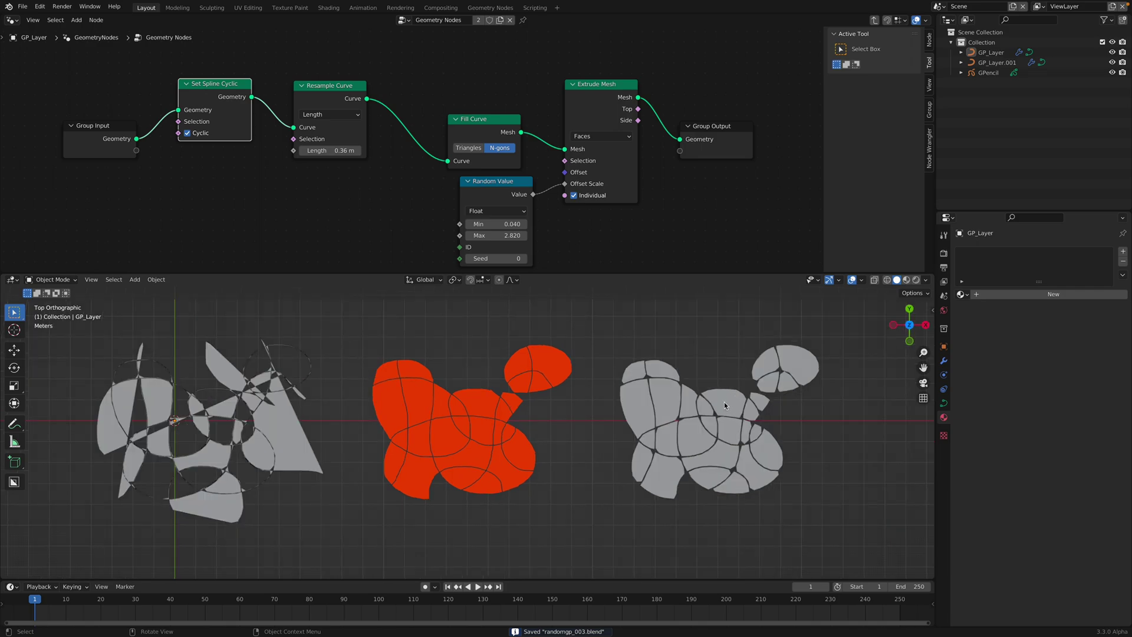
pyautogui.click(686, 403)
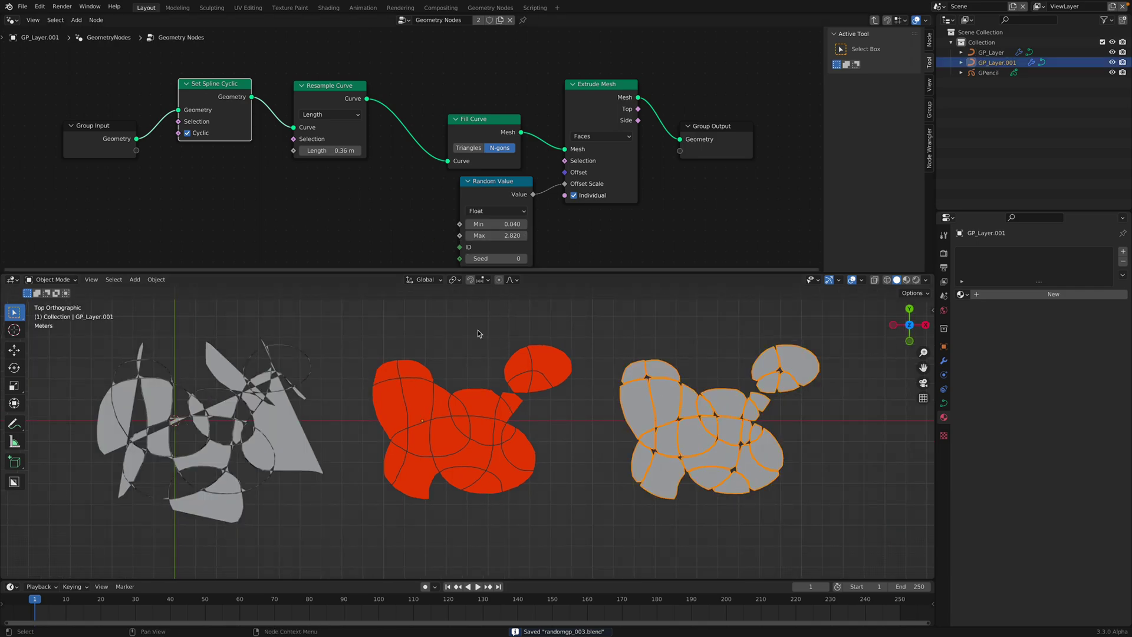
pyautogui.moveTo(478, 333); pyautogui.dragTo(255, 410, button='middle')
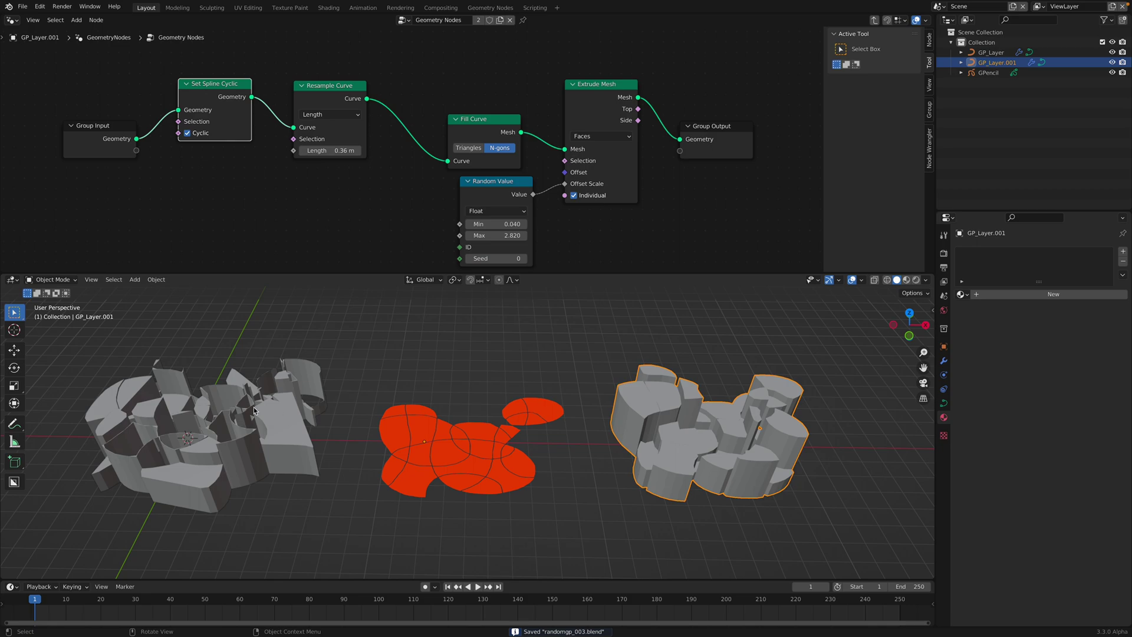
pyautogui.click(255, 410)
pyautogui.click(513, 451)
pyautogui.click(711, 406)
pyautogui.click(519, 448)
pyautogui.click(265, 424)
pyautogui.click(512, 471)
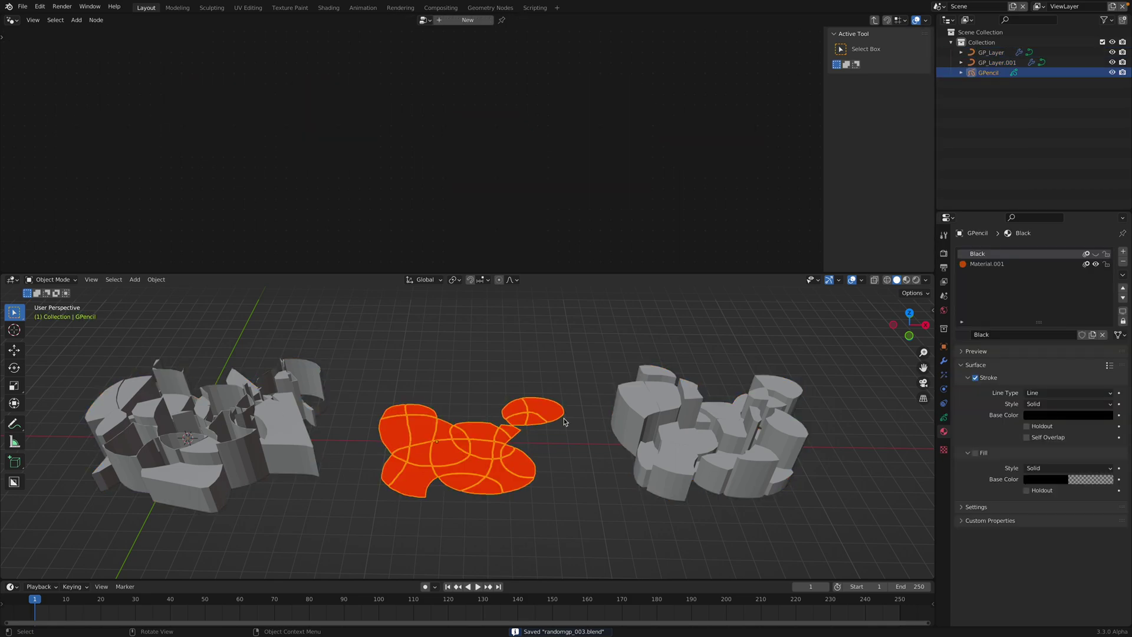
pyautogui.moveTo(565, 422); pyautogui.dragTo(504, 376, button='middle')
pyautogui.click(504, 375)
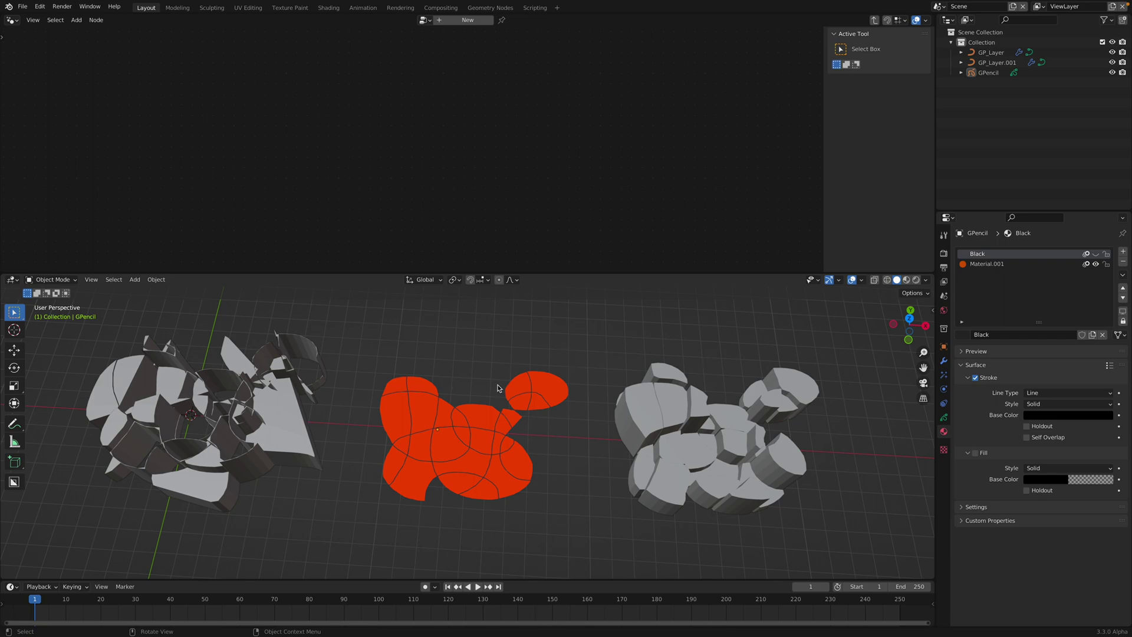
pyautogui.click(552, 407)
pyautogui.click(599, 364)
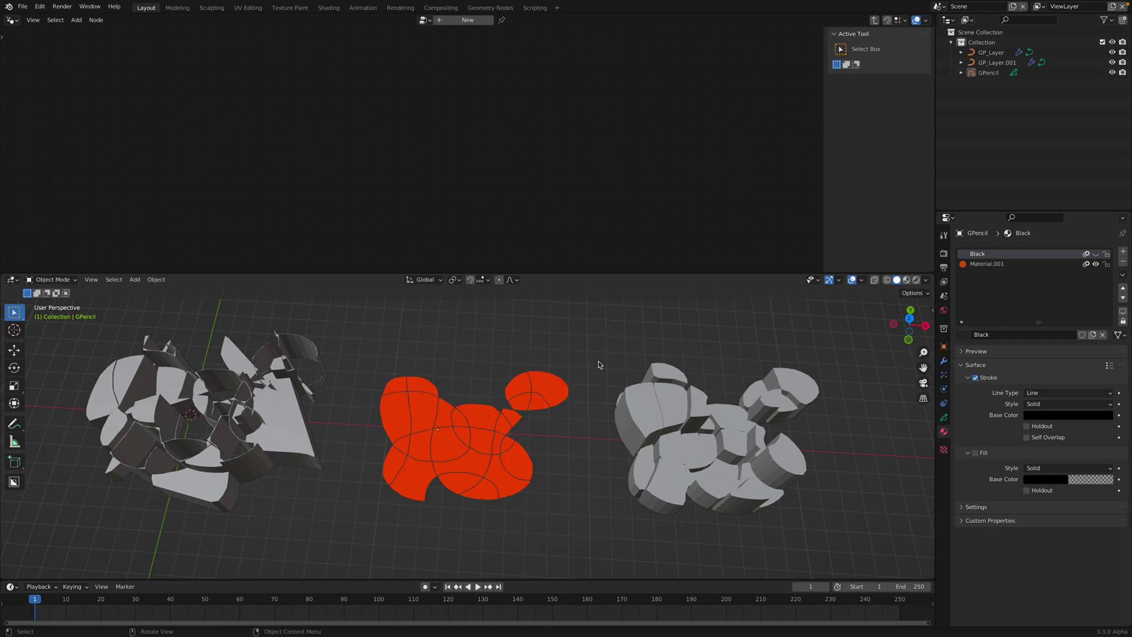
pyautogui.click(289, 398)
# Hide the node editor's sidebar and set GP_Layer.001's Random Value node to Min 0.300, Max 5.080 and Seed 102
pyautogui.click(711, 413)
pyautogui.moveTo(454, 380); pyautogui.dragTo(455, 364, button='middle')
pyautogui.moveTo(463, 418); pyautogui.dragTo(306, 414, button='middle')
pyautogui.click(314, 408)
pyautogui.moveTo(824, 223); pyautogui.dragTo(926, 227)
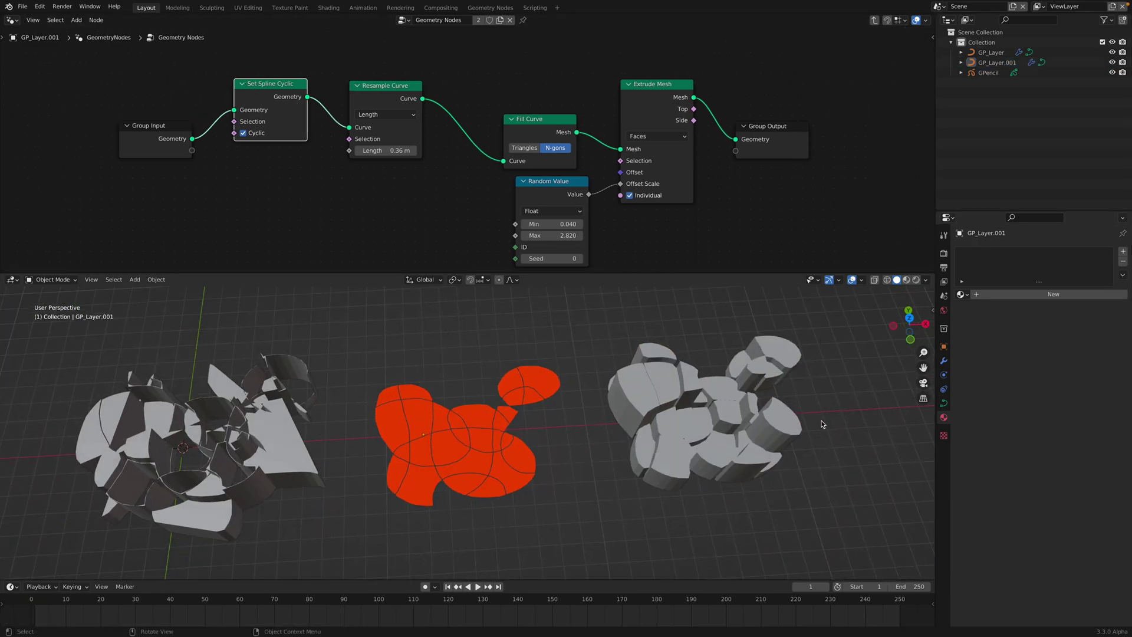
pyautogui.keyDown('shift'); pyautogui.moveTo(821, 424); pyautogui.dragTo(745, 421, button='middle'); pyautogui.keyUp('shift')
pyautogui.moveTo(744, 421); pyautogui.dragTo(744, 400, button='middle')
pyautogui.moveTo(511, 209); pyautogui.dragTo(496, 187, button='middle')
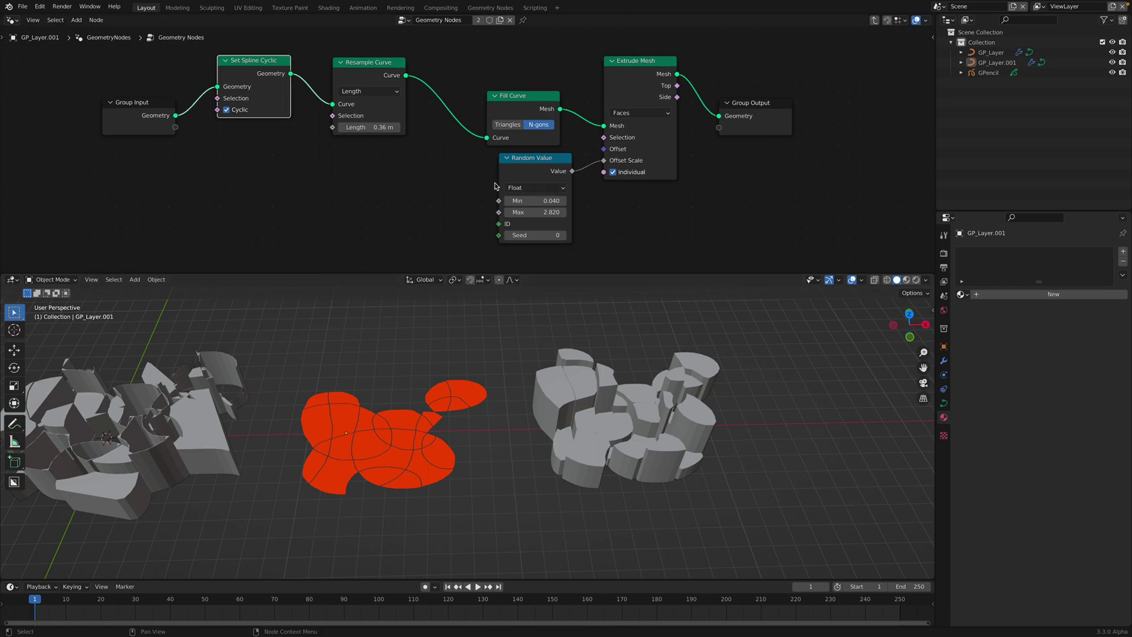
pyautogui.keyDown('shift'); pyautogui.moveTo(533, 201); pyautogui.dragTo(403, 214); pyautogui.keyUp('shift')
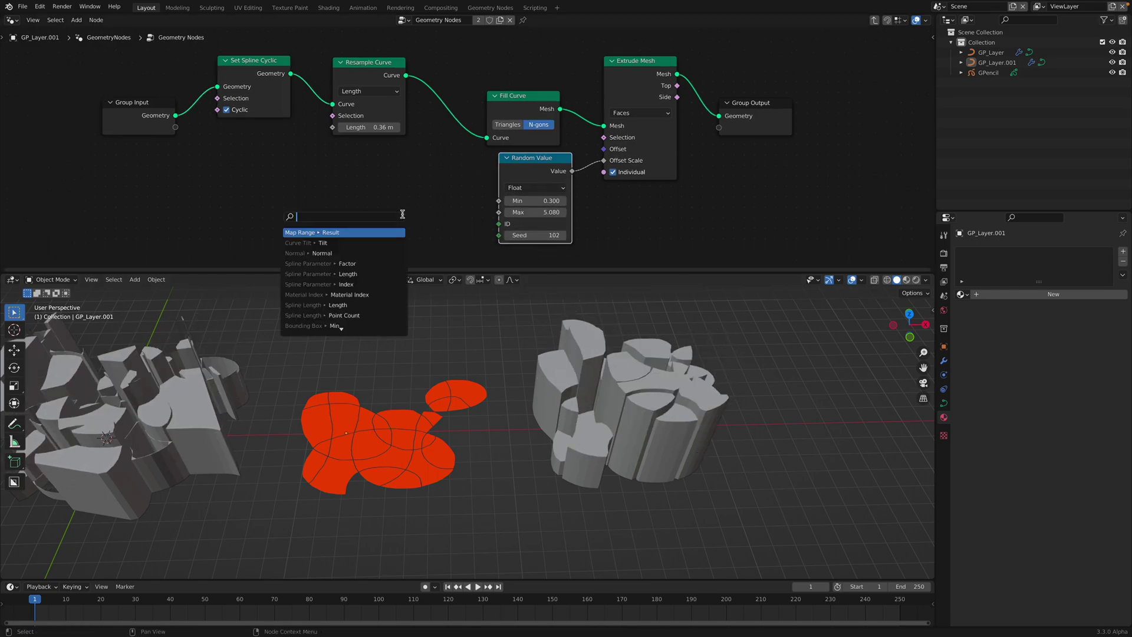
# Connect the Random Value node's Seed to a Group Input node placed beside it, and save the file
pyautogui.write('seed')
pyautogui.press('Return')
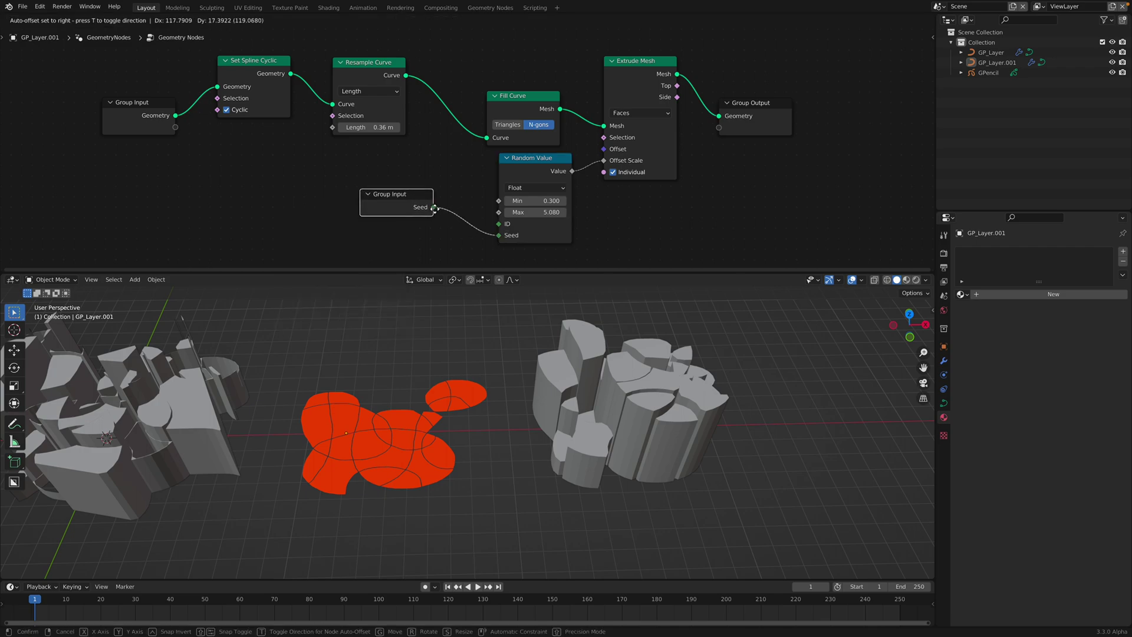
pyautogui.click(433, 206)
pyautogui.hotkey('ctrl', 's')
# Duplicate the extruded curve GP_Layer.001 along the X axis and repeat the duplication three more times to form a row
pyautogui.click(630, 412)
pyautogui.keyDown('shift'); pyautogui.moveTo(696, 378); pyautogui.dragTo(548, 384, button='middle'); pyautogui.keyUp('shift')
pyautogui.scroll(-1, 548, 383)
pyautogui.hotkey('shift', 'd')
pyautogui.press('x')
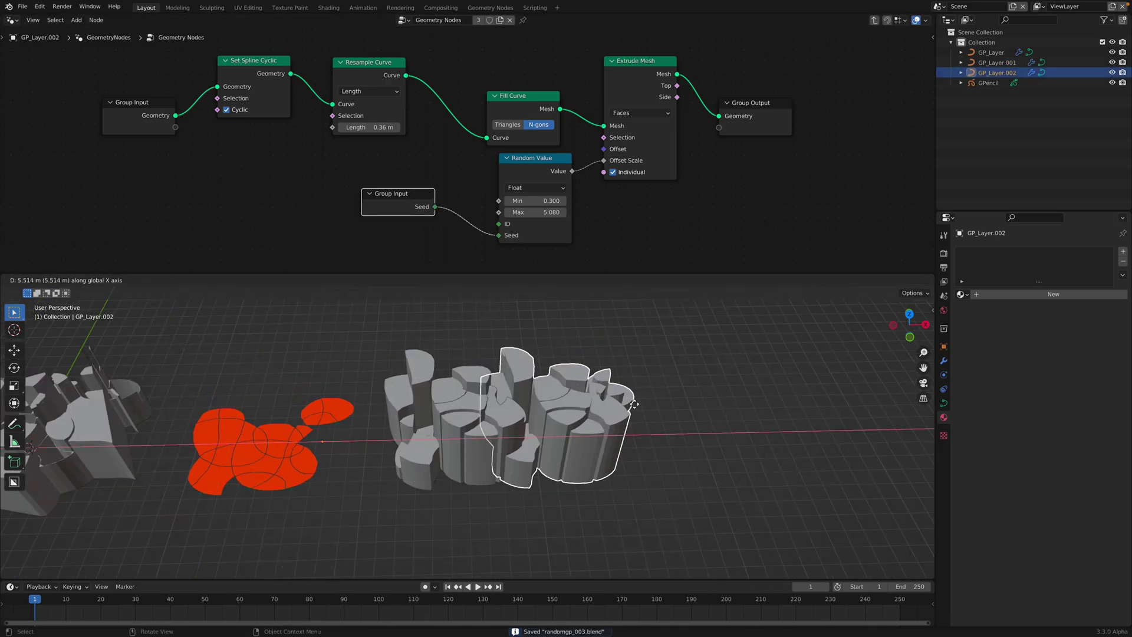
pyautogui.click(702, 407)
pyautogui.hotkey('shift', 'r')
pyautogui.hotkey('shift', 'r')
pyautogui.hotkey('shift', 'r')
pyautogui.keyDown('shift'); pyautogui.moveTo(701, 397); pyautogui.dragTo(499, 385, button='middle'); pyautogui.keyUp('shift')
# Select the first three copies, GP_Layer.002 to GP_Layer.004, and set their Geometry Nodes modifier Seed to 208 together
pyautogui.click(487, 373)
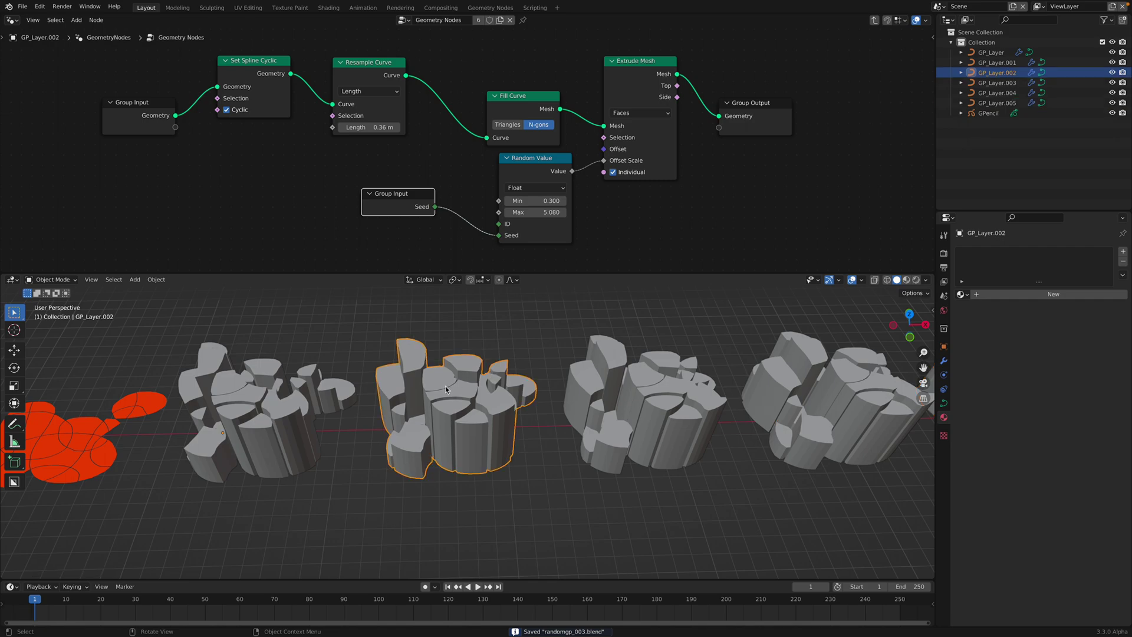
pyautogui.click(944, 360)
pyautogui.keyDown('shift'); pyautogui.click(678, 396); pyautogui.keyUp('shift')
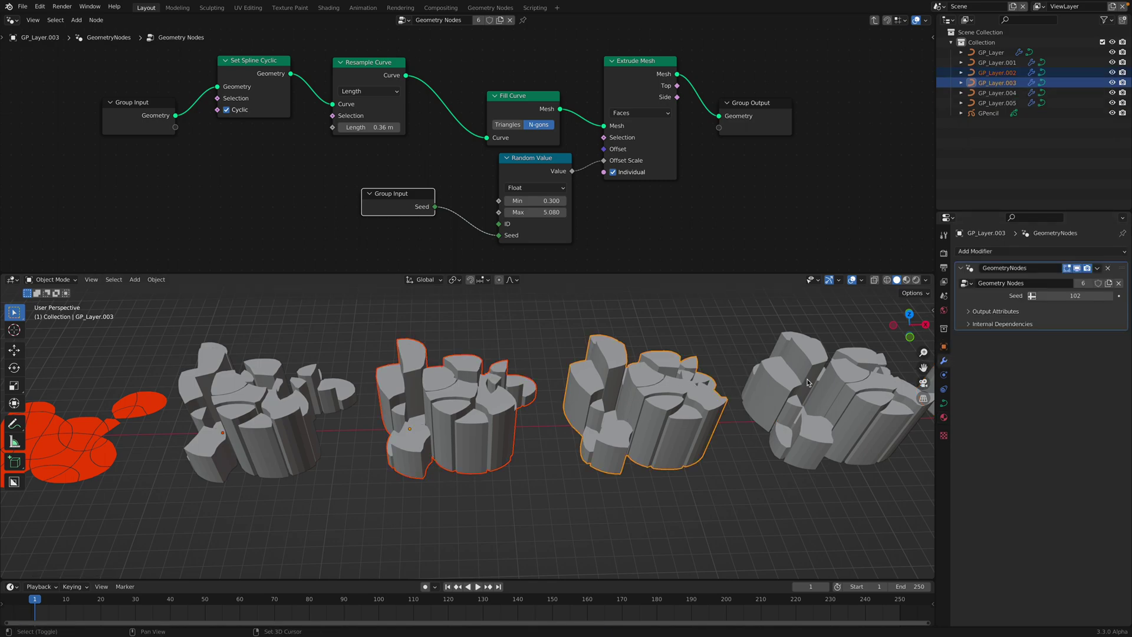
pyautogui.keyDown('shift'); pyautogui.click(807, 394); pyautogui.keyUp('shift')
pyautogui.keyDown('alt'); pyautogui.moveTo(1054, 298); pyautogui.dragTo(1108, 298); pyautogui.keyUp('alt')
pyautogui.click(733, 348)
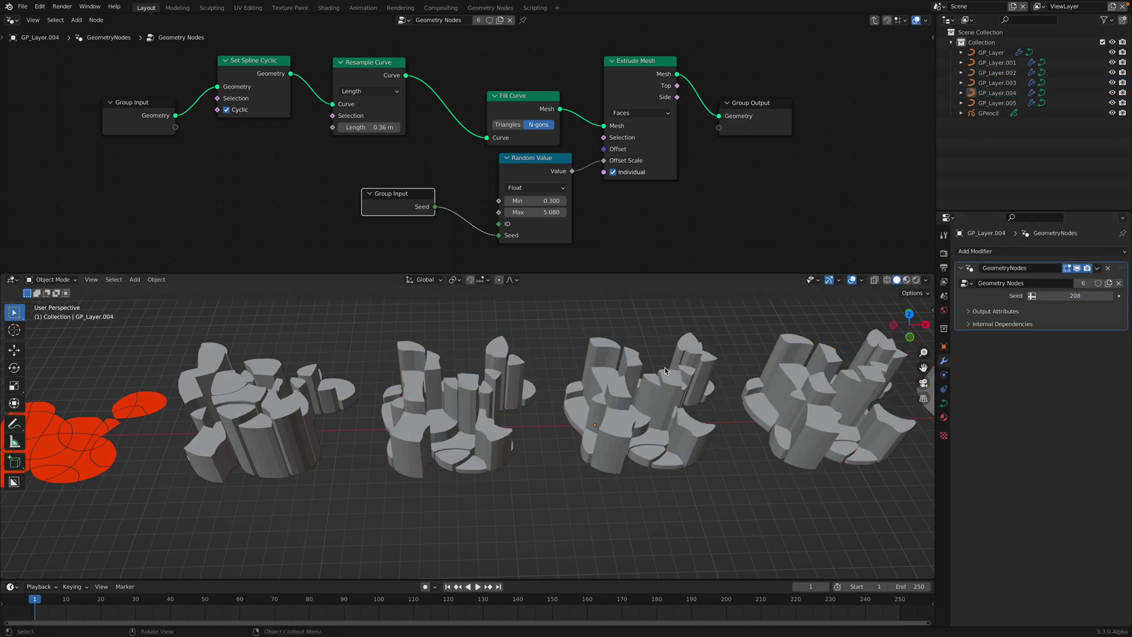
# Select GP_Layer.003 and GP_Layer.004 and set the Seed of both to 304
pyautogui.click(677, 389)
pyautogui.keyDown('shift'); pyautogui.click(828, 375); pyautogui.keyUp('shift')
pyautogui.keyDown('shift'); pyautogui.moveTo(828, 375); pyautogui.dragTo(763, 373, button='middle'); pyautogui.keyUp('shift')
pyautogui.keyDown('alt'); pyautogui.moveTo(1054, 296); pyautogui.dragTo(1109, 296); pyautogui.keyUp('alt')
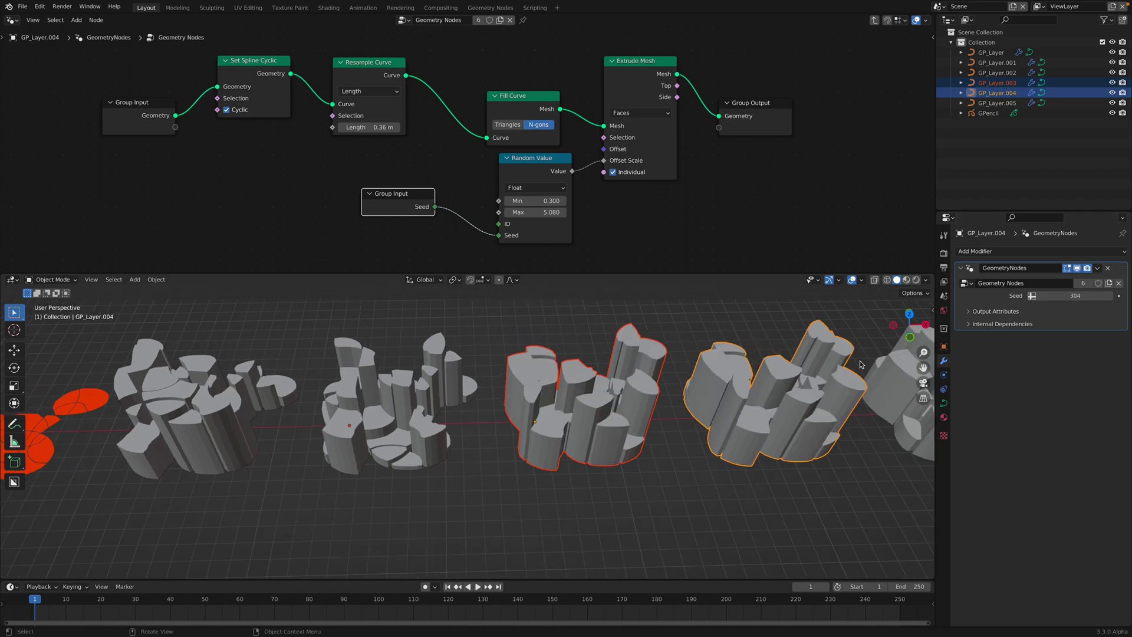
# Change the Seed on the end copies of the row, setting GP_Layer.005 to 1072
pyautogui.keyDown('shift'); pyautogui.moveTo(738, 371); pyautogui.dragTo(611, 368, button='middle'); pyautogui.keyUp('shift')
pyautogui.click(790, 387)
pyautogui.moveTo(1055, 296); pyautogui.dragTo(1082, 295)
pyautogui.keyDown('shift'); pyautogui.moveTo(710, 394); pyautogui.dragTo(695, 394, button='middle'); pyautogui.keyUp('shift')
pyautogui.keyDown('shift'); pyautogui.click(695, 394); pyautogui.keyUp('shift')
pyautogui.keyDown('shift'); pyautogui.click(795, 389); pyautogui.keyUp('shift')
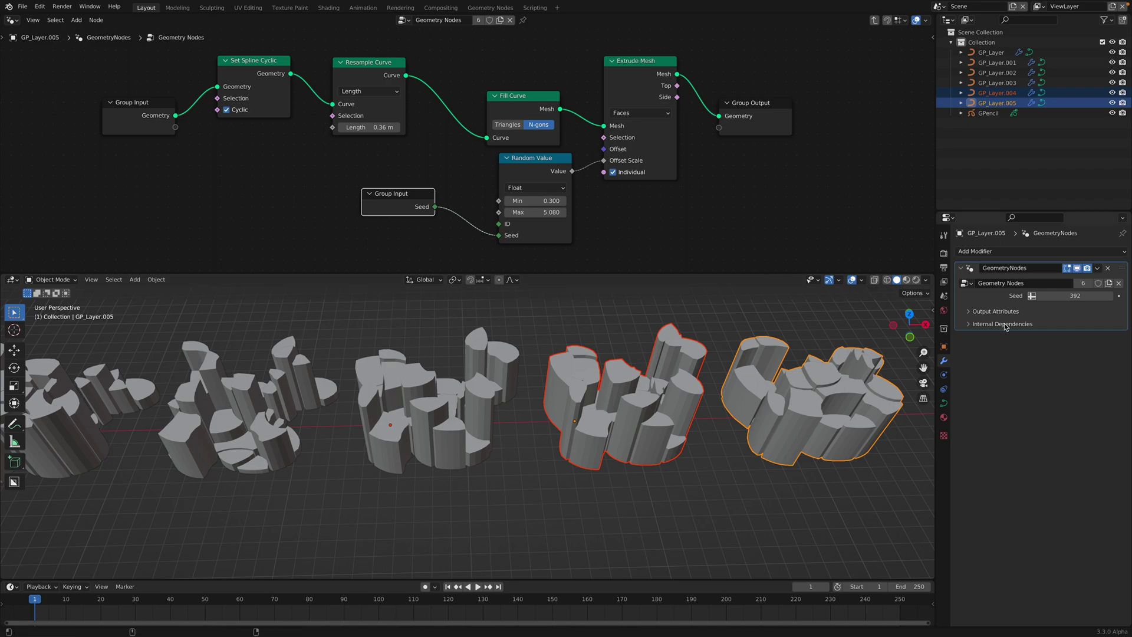
pyautogui.moveTo(1076, 295); pyautogui.dragTo(1114, 295)
# Raise the Random Value node's Max to 7.900 and save the file
pyautogui.moveTo(646, 377); pyautogui.dragTo(647, 361, button='middle')
pyautogui.keyDown('shift'); pyautogui.moveTo(530, 212); pyautogui.dragTo(577, 212); pyautogui.keyUp('shift')
pyautogui.click(548, 344)
pyautogui.scroll(-3, 520, 380)
pyautogui.hotkey('ctrl', 's')
# Examine the row of extruded variations in perspective and from the top, selecting the drawing and several copies in turn
pyautogui.moveTo(520, 379); pyautogui.dragTo(549, 356, button='middle')
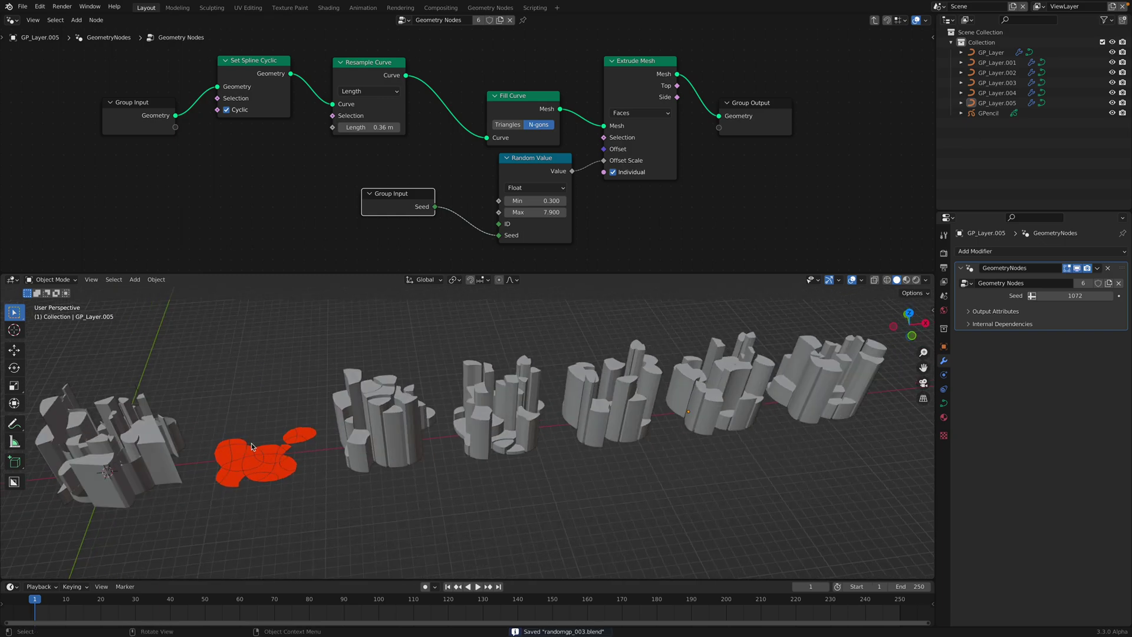
pyautogui.click(253, 451)
pyautogui.click(381, 425)
pyautogui.click(501, 413)
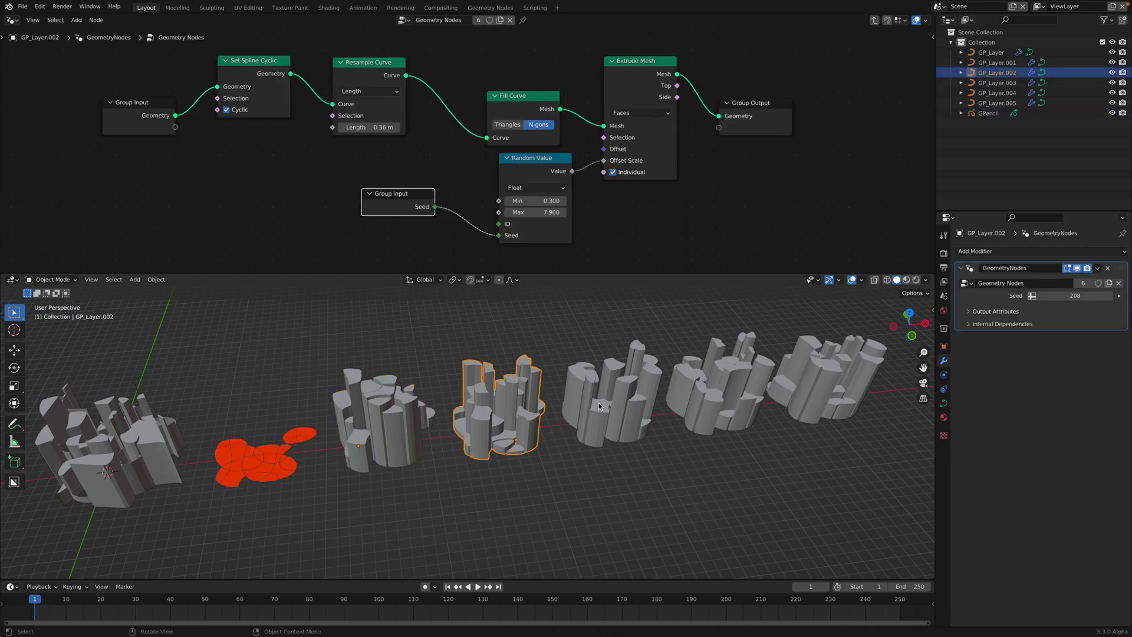
pyautogui.click(602, 405)
pyautogui.moveTo(672, 443)
pyautogui.mouseDown(button='middle')
pyautogui.moveTo(692, 384)
pyautogui.moveTo(693, 416)
pyautogui.moveTo(677, 434)
pyautogui.mouseUp(button='middle')
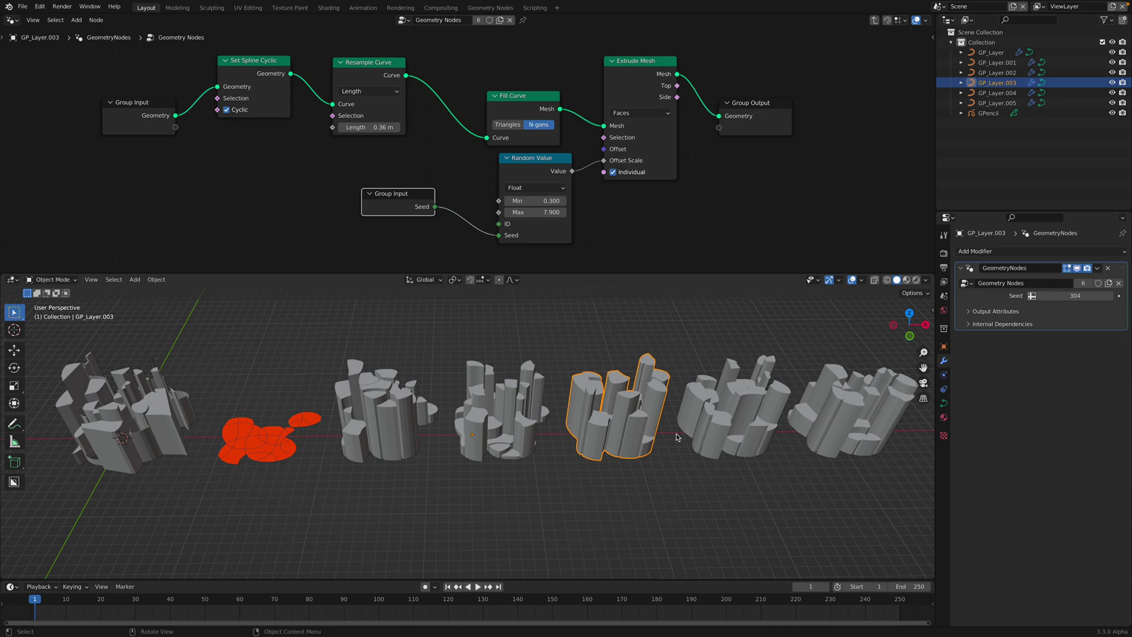
pyautogui.moveTo(508, 482); pyautogui.dragTo(528, 500, button='middle')
pyautogui.scroll(-1, 528, 500)
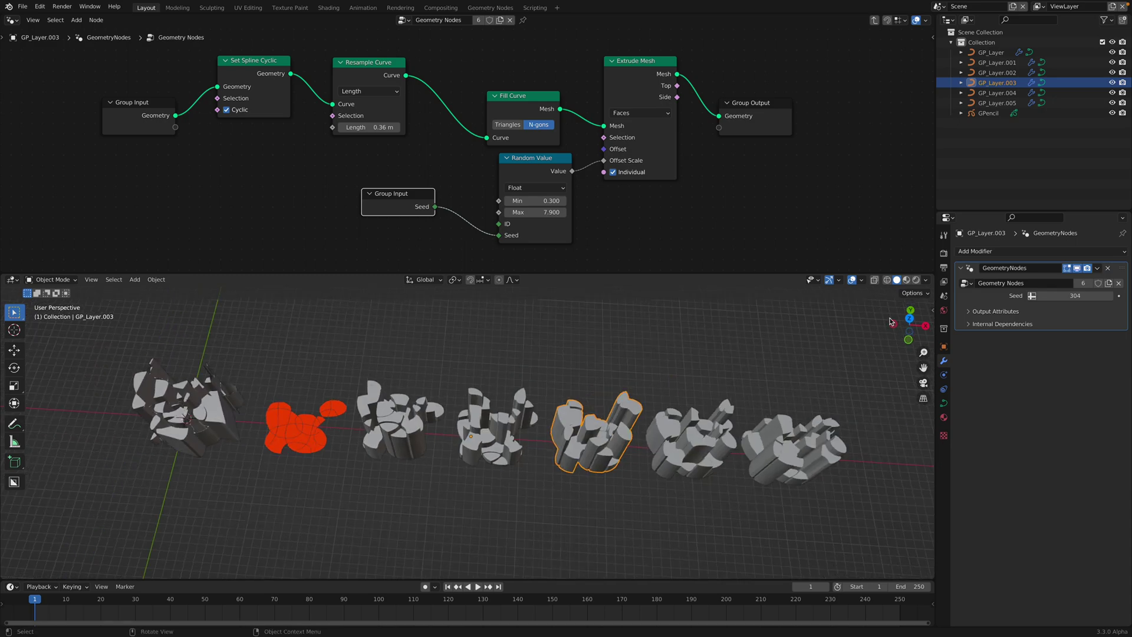
pyautogui.click(907, 320)
pyautogui.scroll(-2, 599, 389)
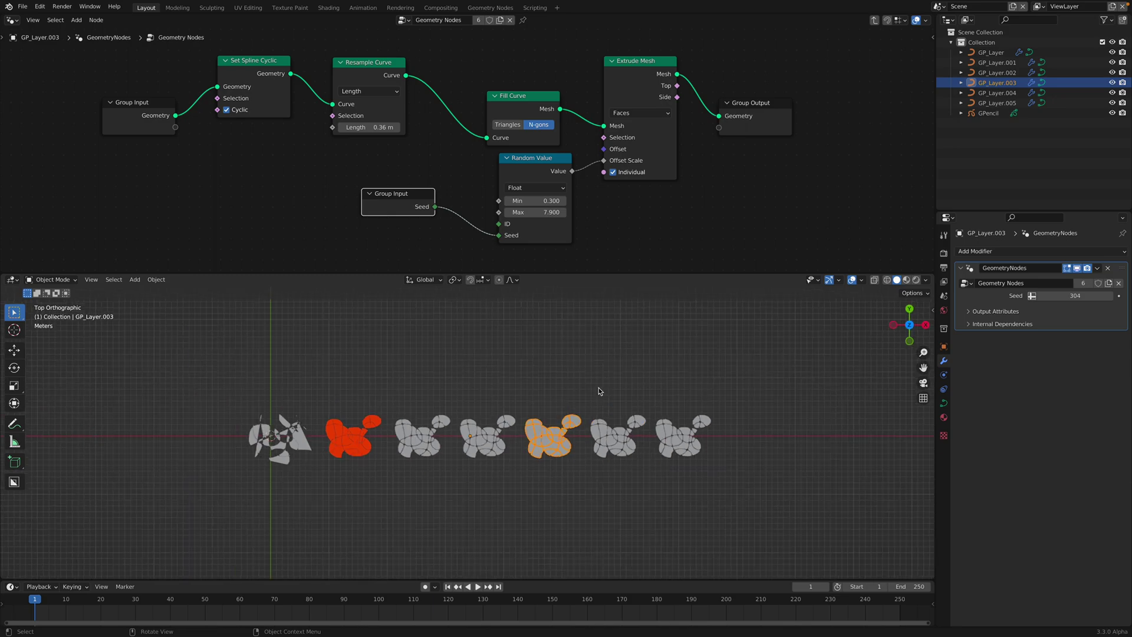
pyautogui.scroll(3, 599, 391)
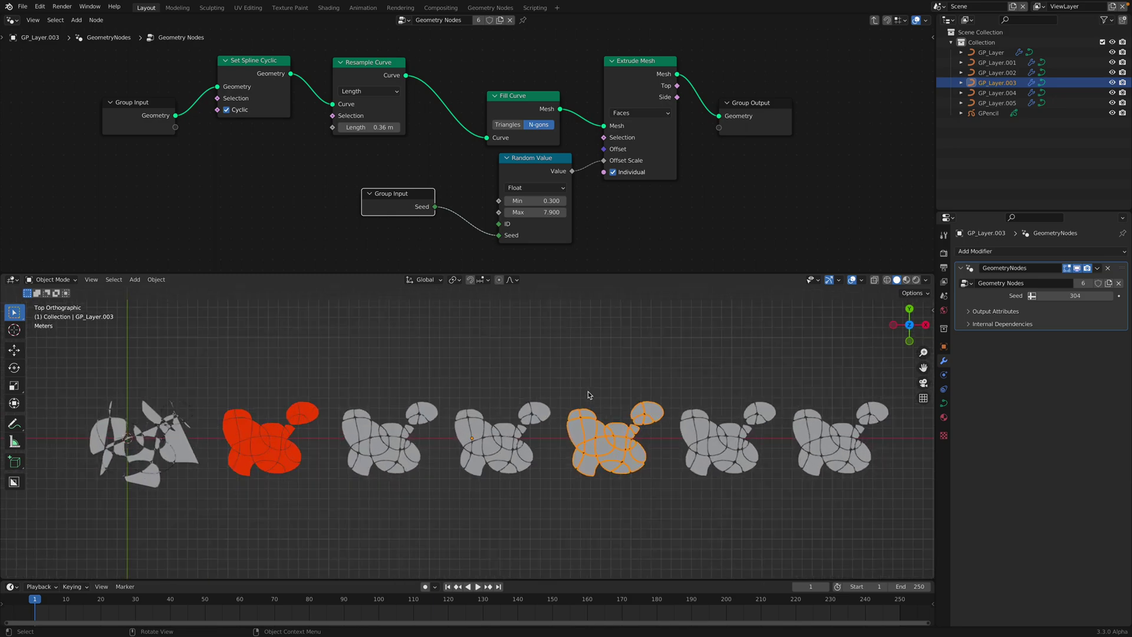
pyautogui.moveTo(588, 395)
pyautogui.mouseDown(button='middle')
pyautogui.moveTo(601, 407)
pyautogui.moveTo(616, 342)
pyautogui.moveTo(607, 386)
pyautogui.mouseUp(button='middle')
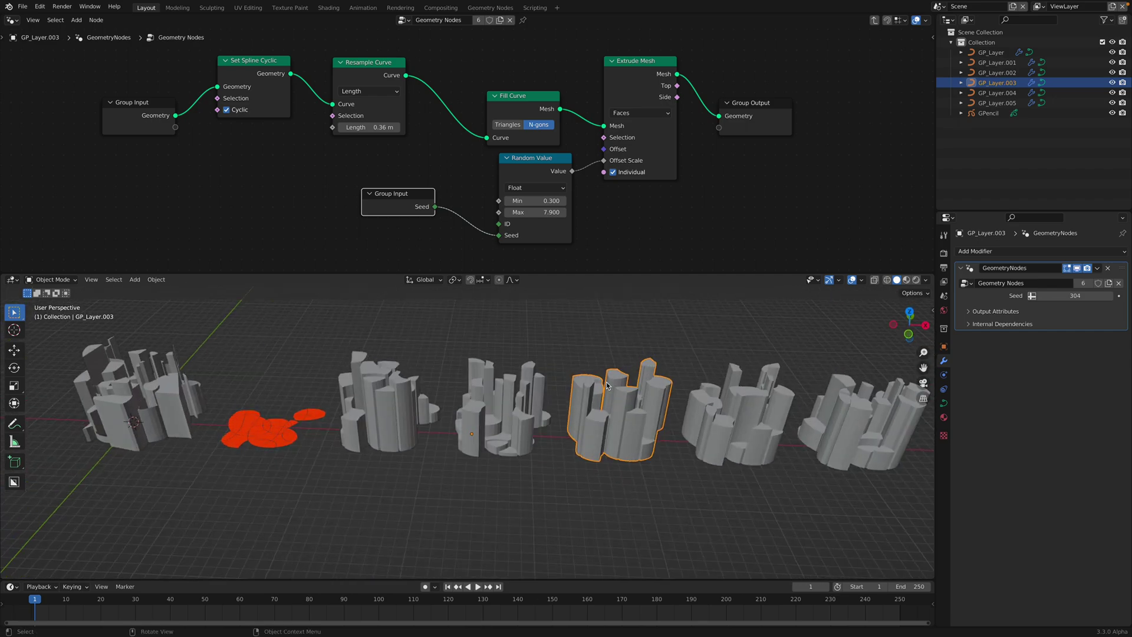